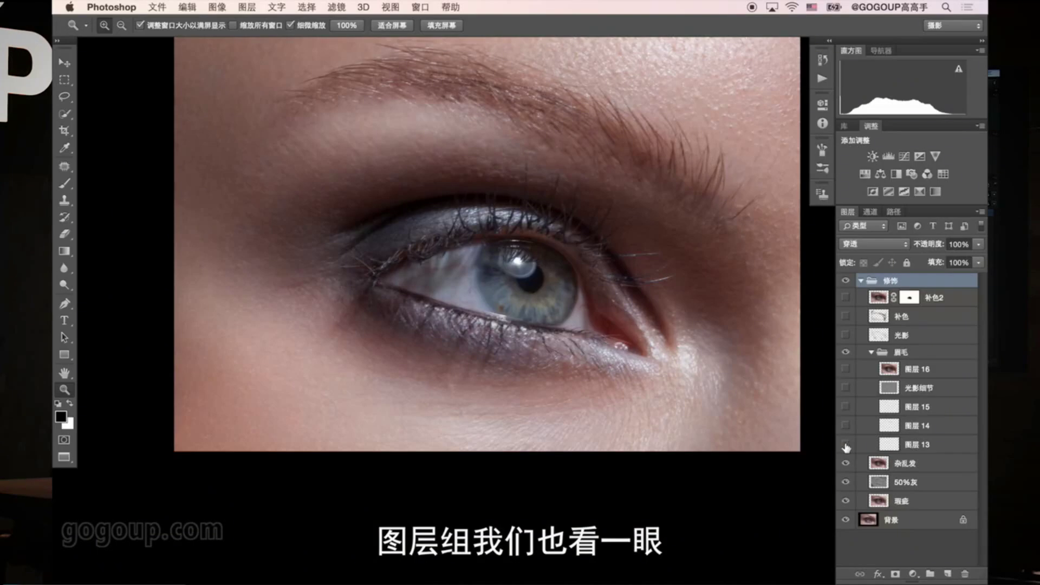
# Step: Zoom into the eyebrow and select 图层 13 to inspect its brow strokes
pyautogui.click(767, 196)
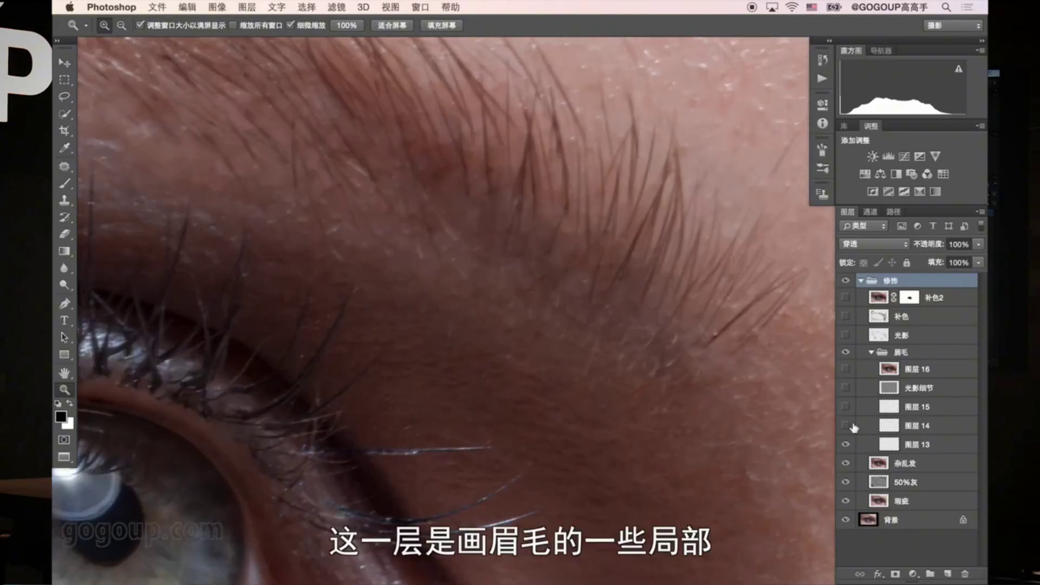
pyautogui.click(894, 445)
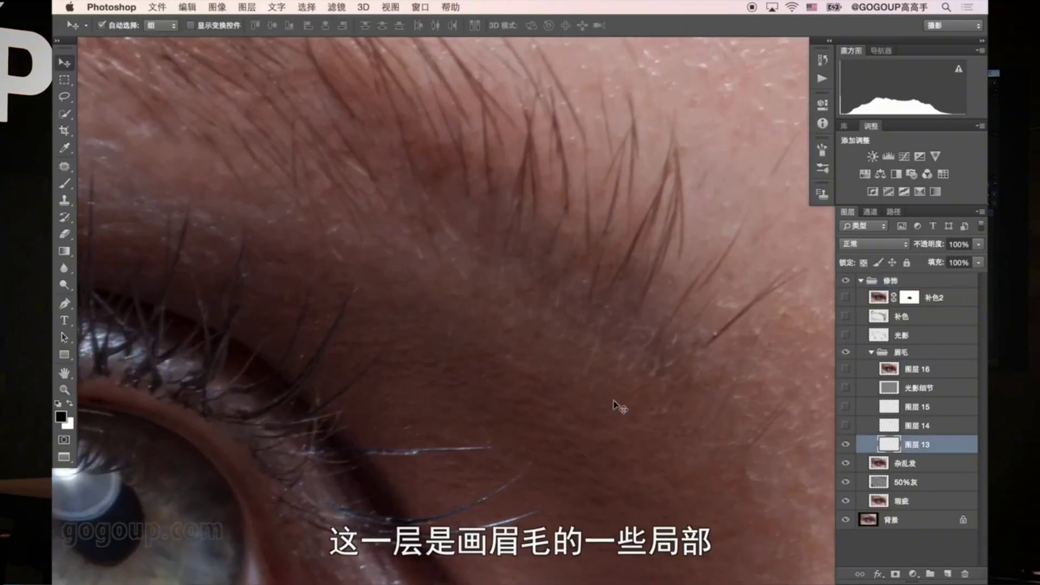
pyautogui.keyDown('alt'); pyautogui.click(625, 387); pyautogui.keyUp('alt')
pyautogui.keyDown('alt'); pyautogui.click(506, 353); pyautogui.keyUp('alt')
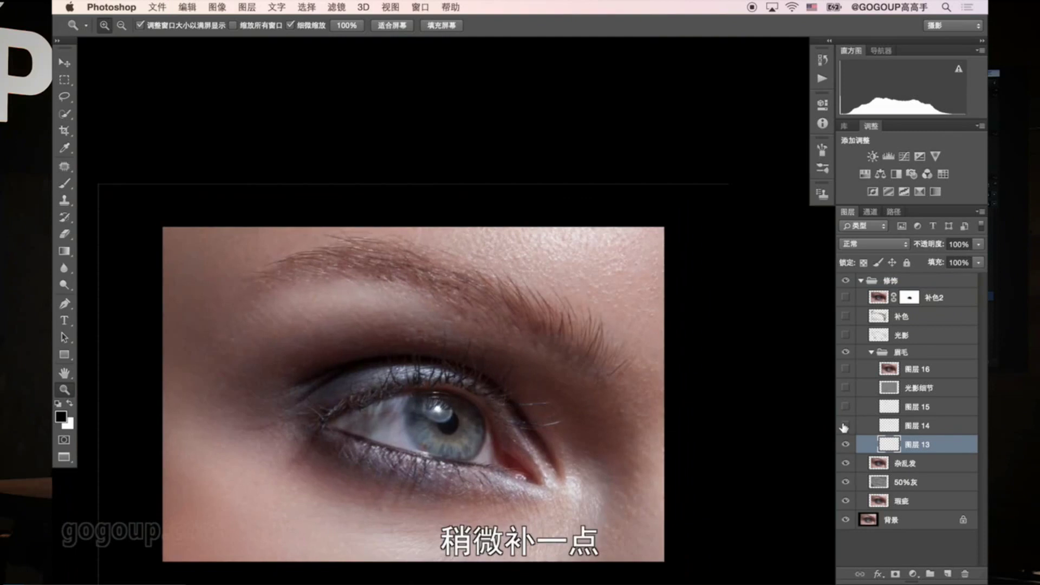
# Step: Show 图层 14 in the eyebrow group and nudge its brow hairs slightly
pyautogui.hotkey('alt', ']')
pyautogui.click(450, 309)
pyautogui.click(506, 320)
pyautogui.press('v')
pyautogui.moveTo(506, 320); pyautogui.dragTo(528, 372)
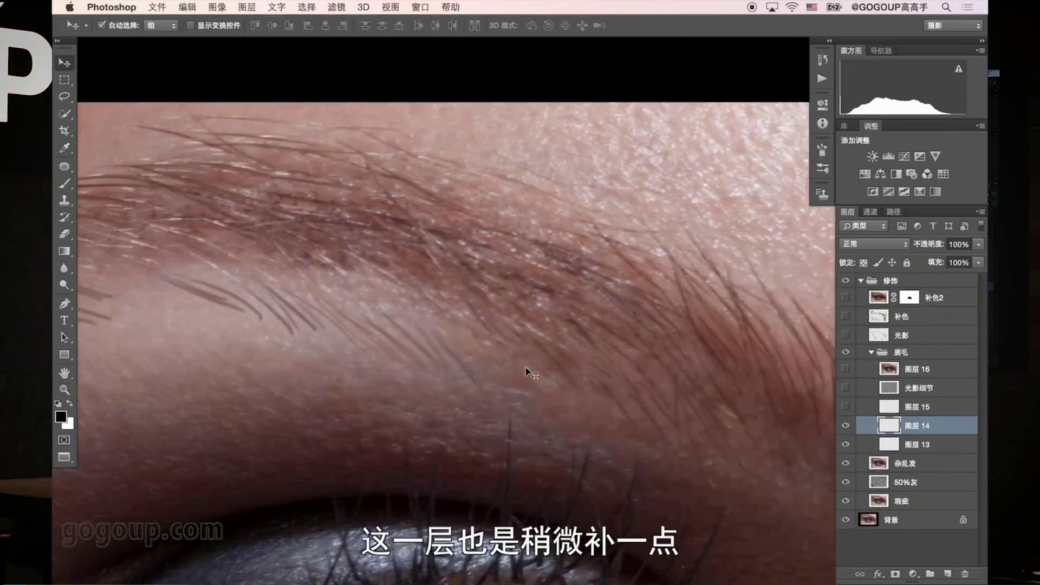
pyautogui.press('z')
pyautogui.keyDown('alt'); pyautogui.click(539, 376); pyautogui.keyUp('alt')
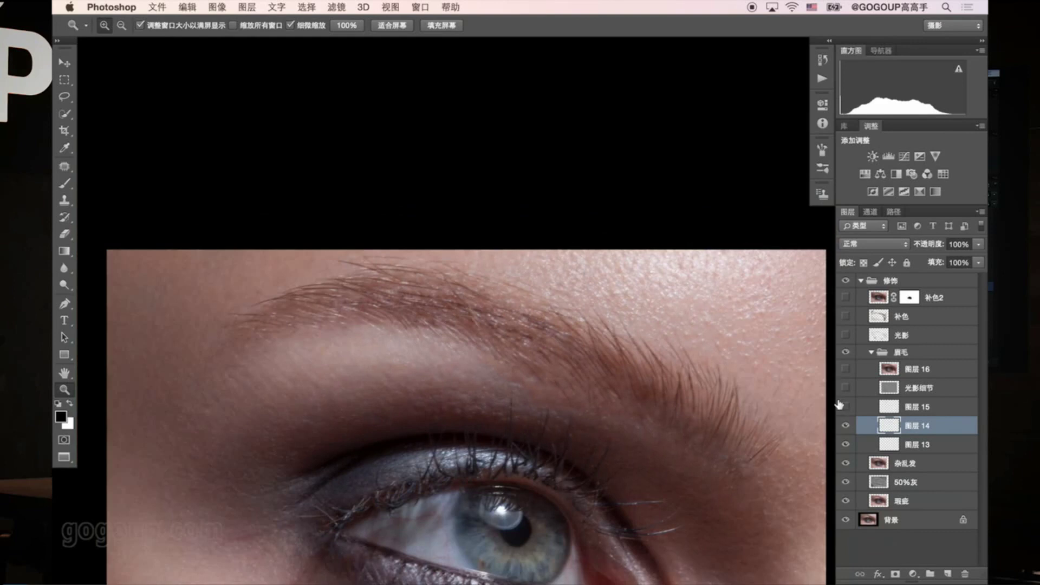
# Step: Show 图层 15 and shift its hair strokes downward
pyautogui.click(407, 355)
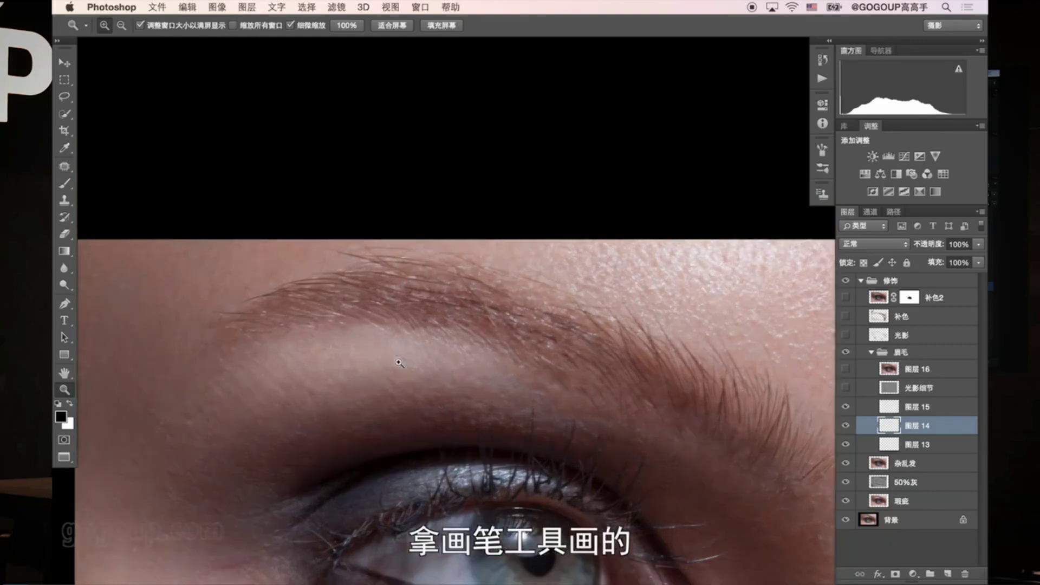
pyautogui.click(897, 412)
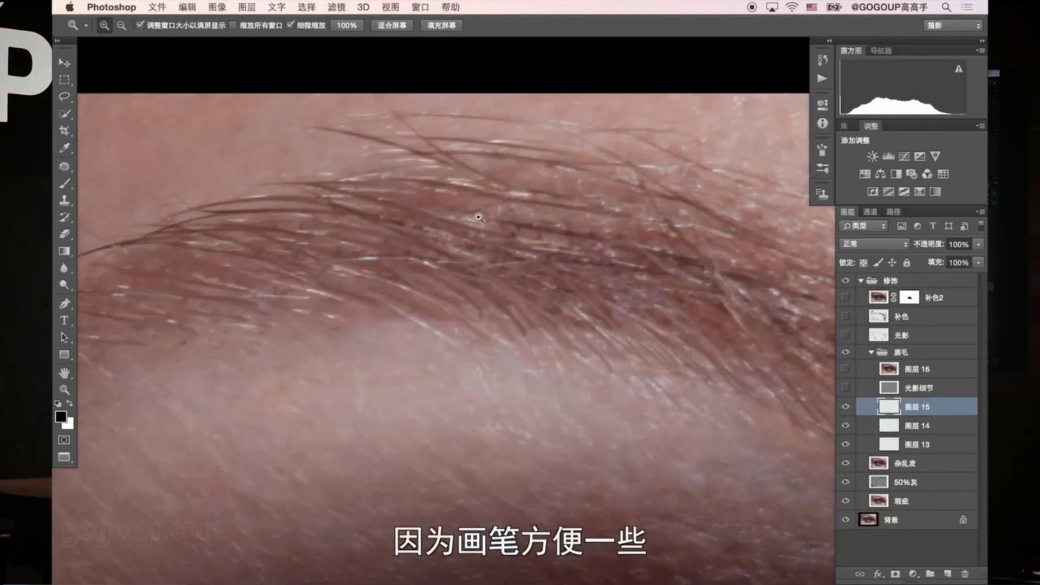
pyautogui.press('v')
pyautogui.moveTo(504, 248); pyautogui.dragTo(504, 297)
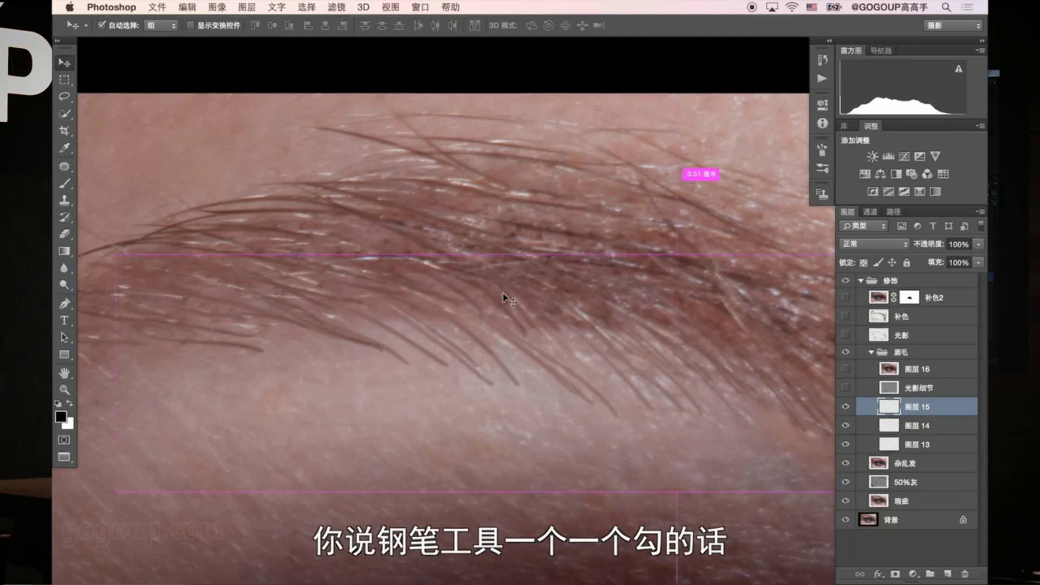
pyautogui.press('z')
pyautogui.keyDown('alt'); pyautogui.click(458, 293); pyautogui.keyUp('alt')
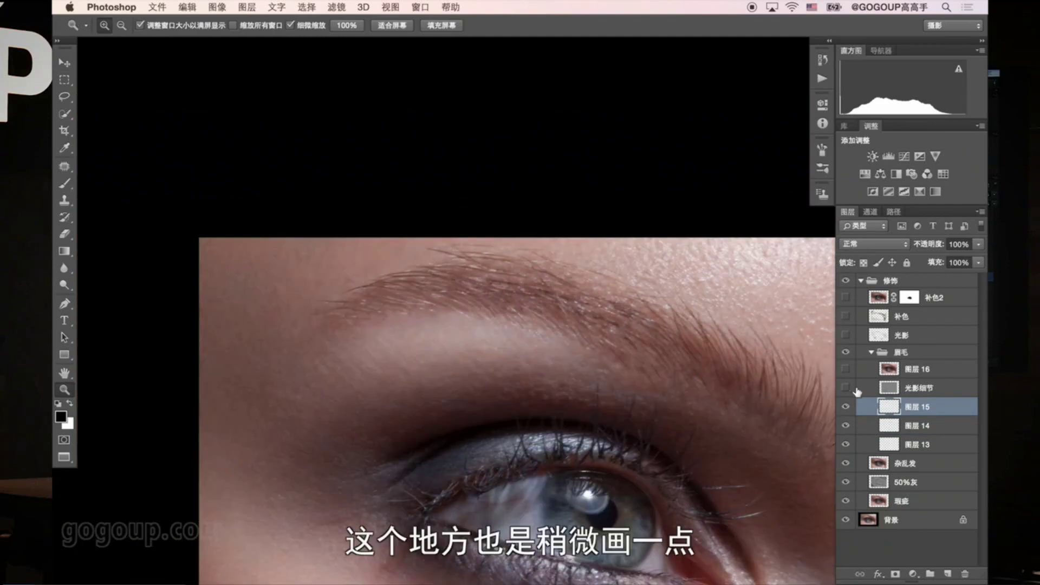
# Step: Toggle 光影细节 off and on to compare, leaving it visible
pyautogui.scroll(-2, 536, 356)
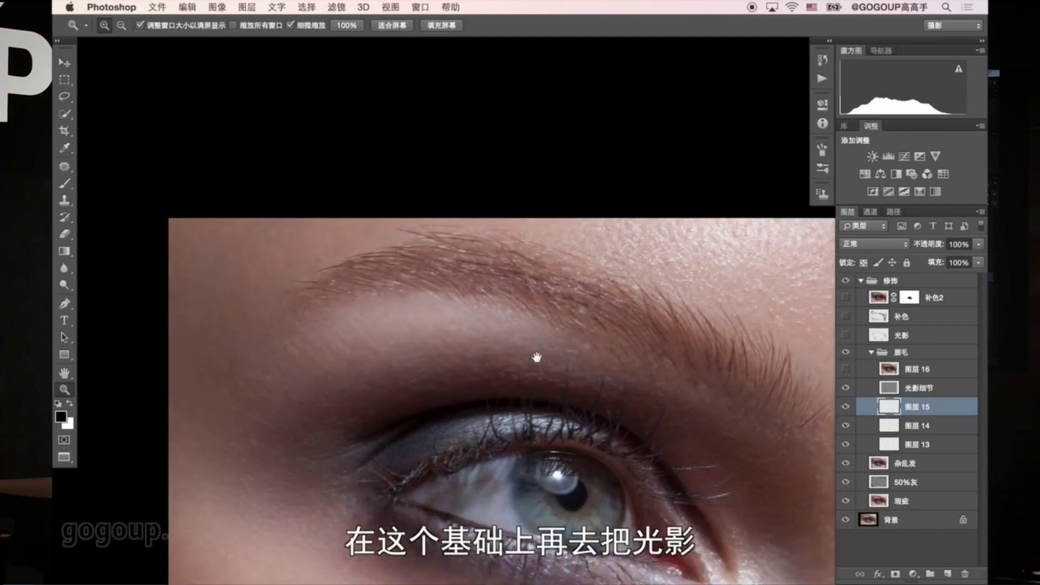
pyautogui.hscroll(3, 760, 375)
pyautogui.click(846, 389)
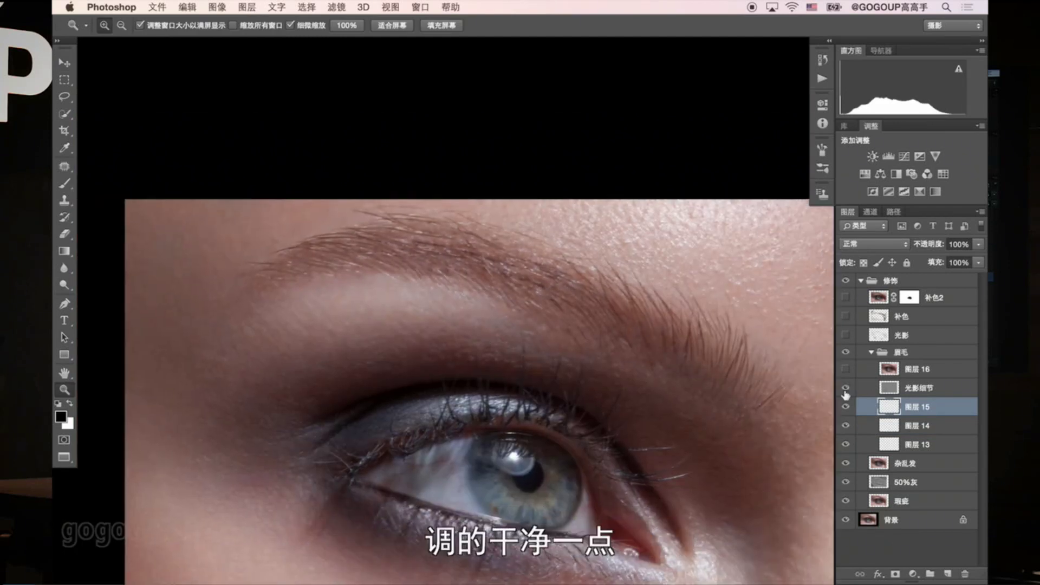
pyautogui.click(846, 390)
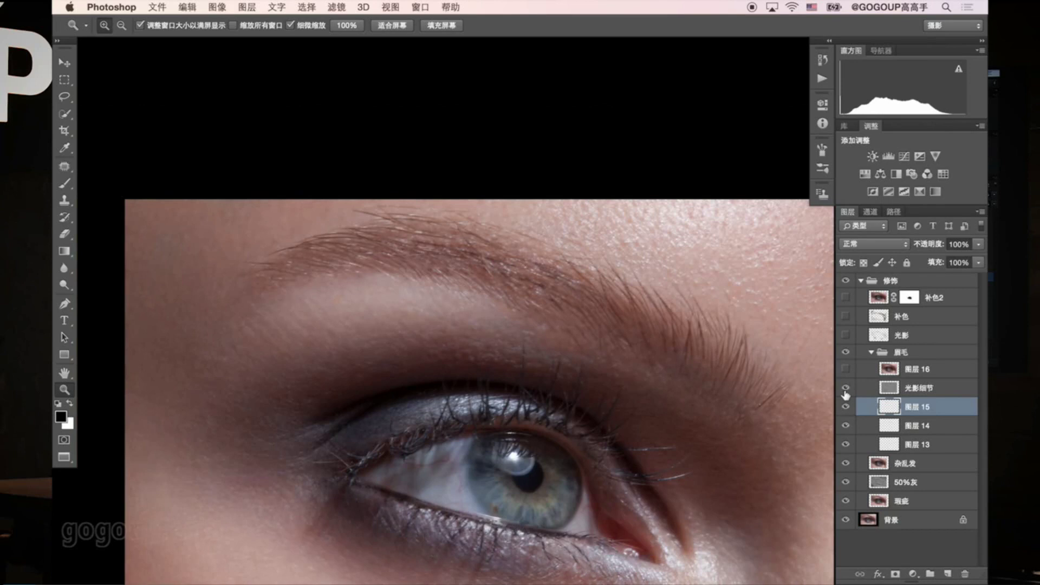
pyautogui.click(653, 341)
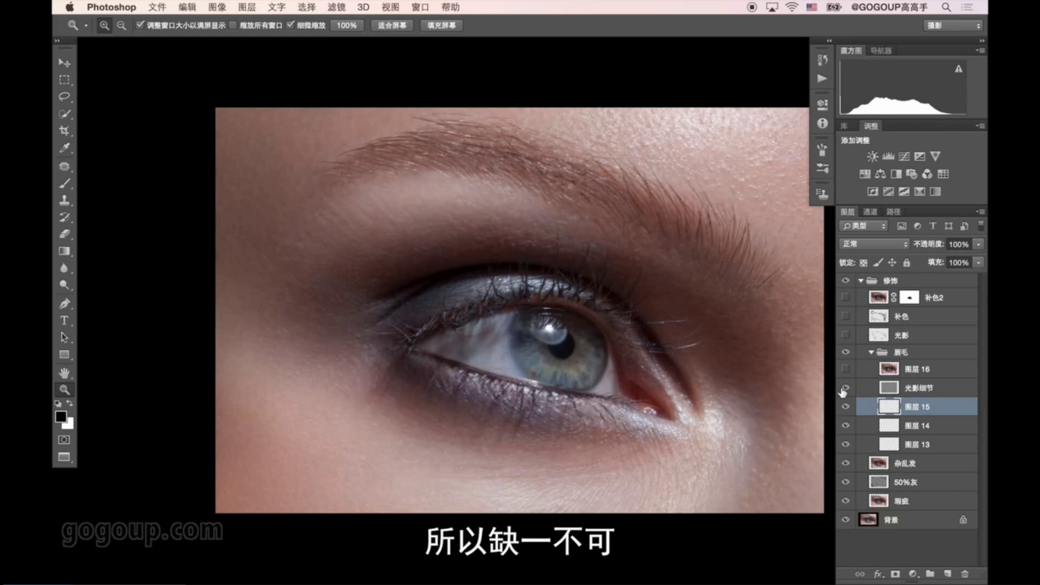
# Step: Compare 图层 16's brow edges, leave it visible, and collapse the 眉毛 group
pyautogui.click(846, 371)
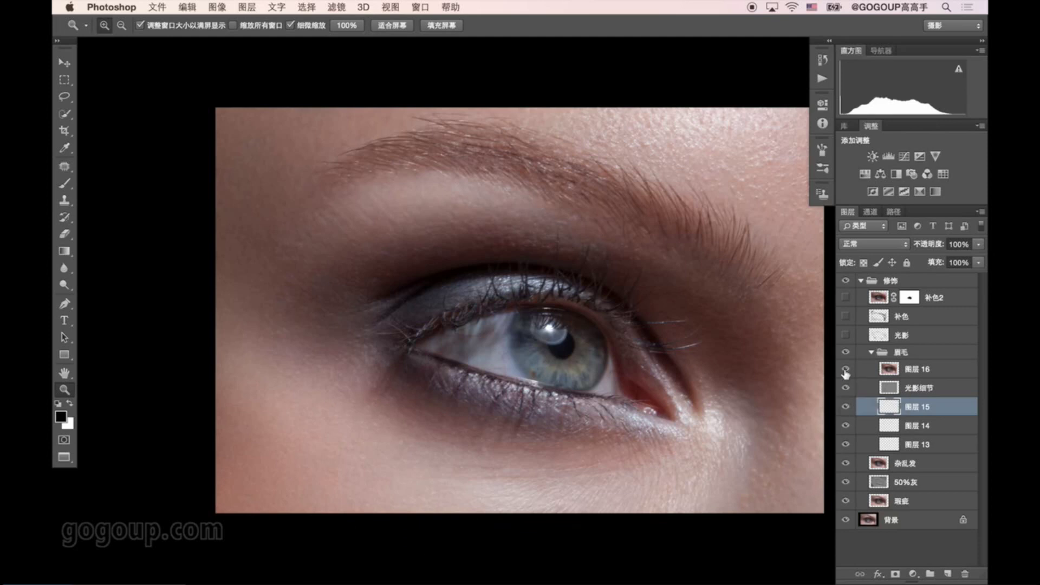
pyautogui.click(845, 371)
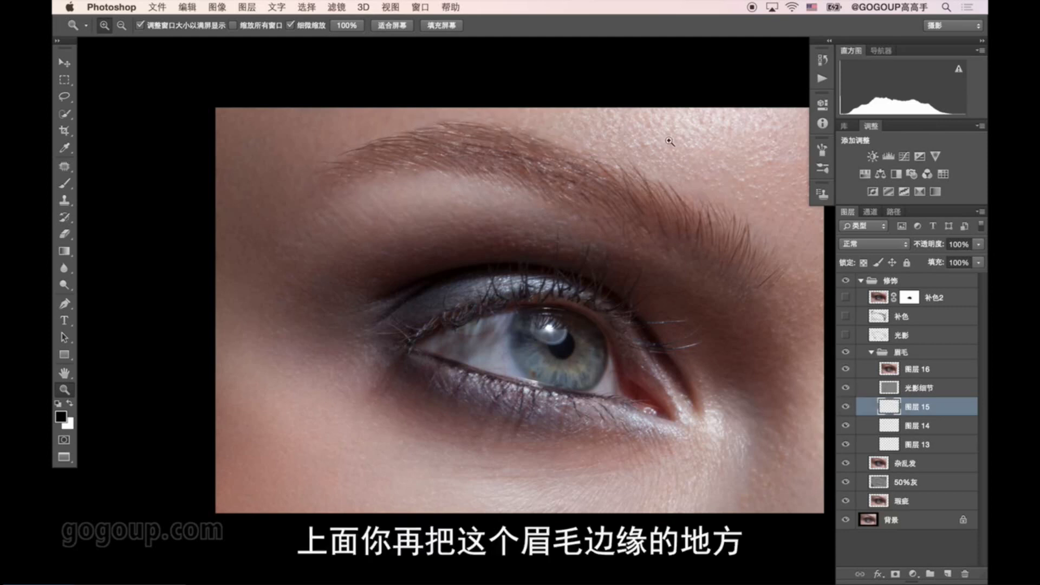
pyautogui.moveTo(677, 145); pyautogui.dragTo(730, 183)
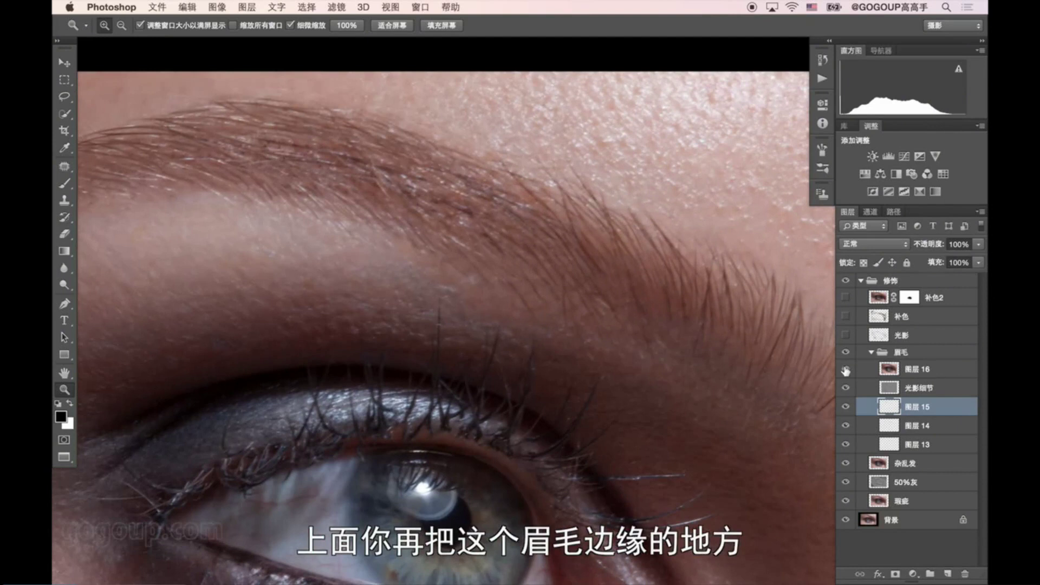
pyautogui.click(846, 370)
pyautogui.click(846, 371)
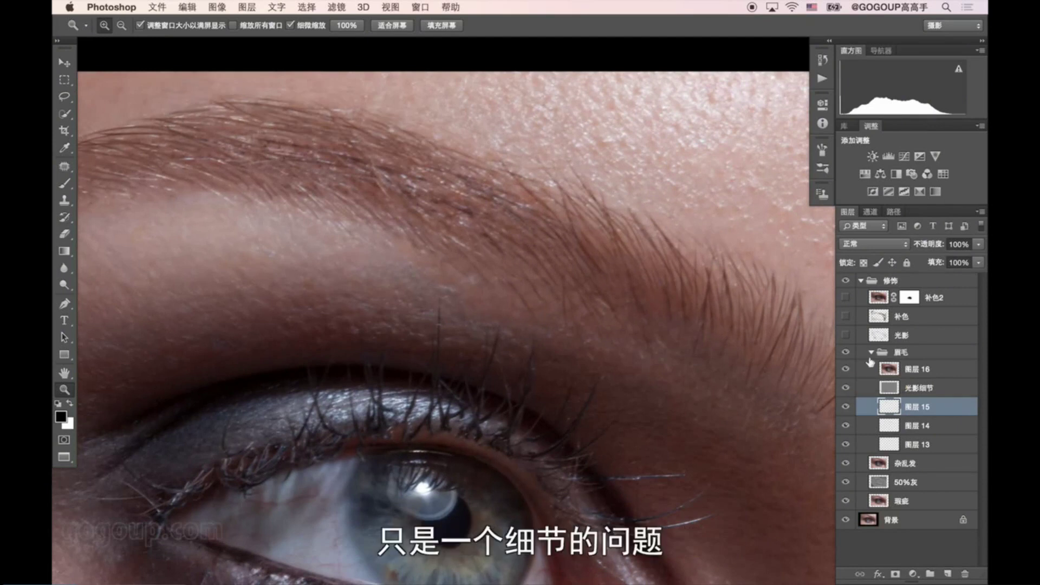
pyautogui.click(867, 353)
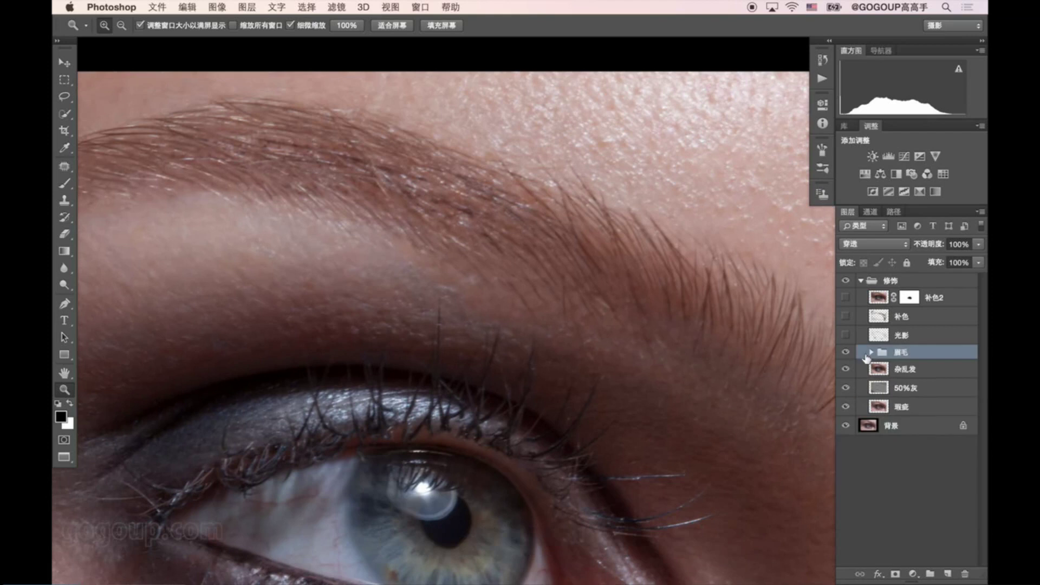
# Step: Make 光影, 补色 and 补色2 visible, toggling them to compare their effect
pyautogui.click(845, 335)
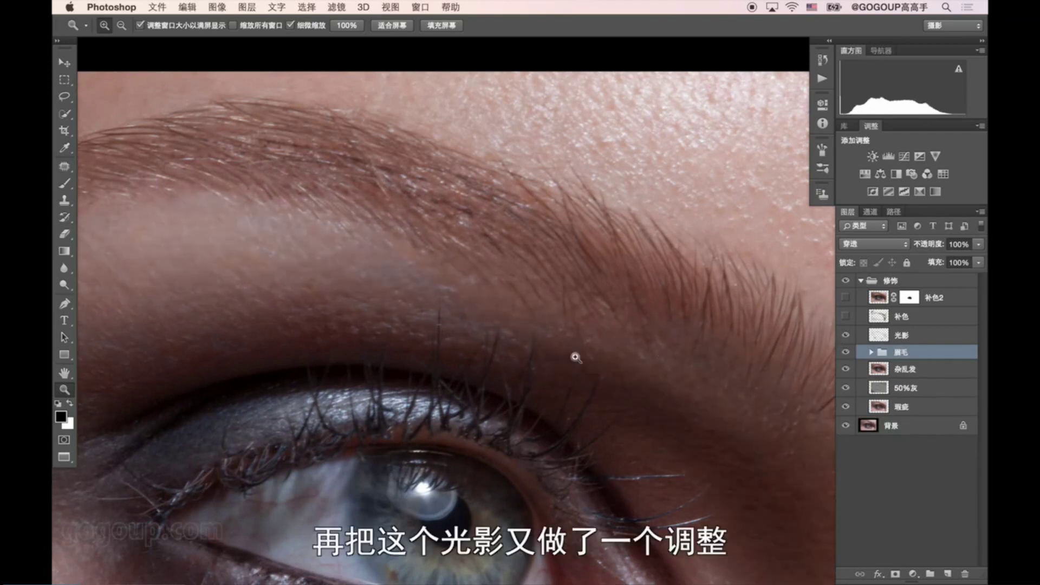
pyautogui.keyDown('alt'); pyautogui.click(515, 347); pyautogui.keyUp('alt')
pyautogui.click(846, 336)
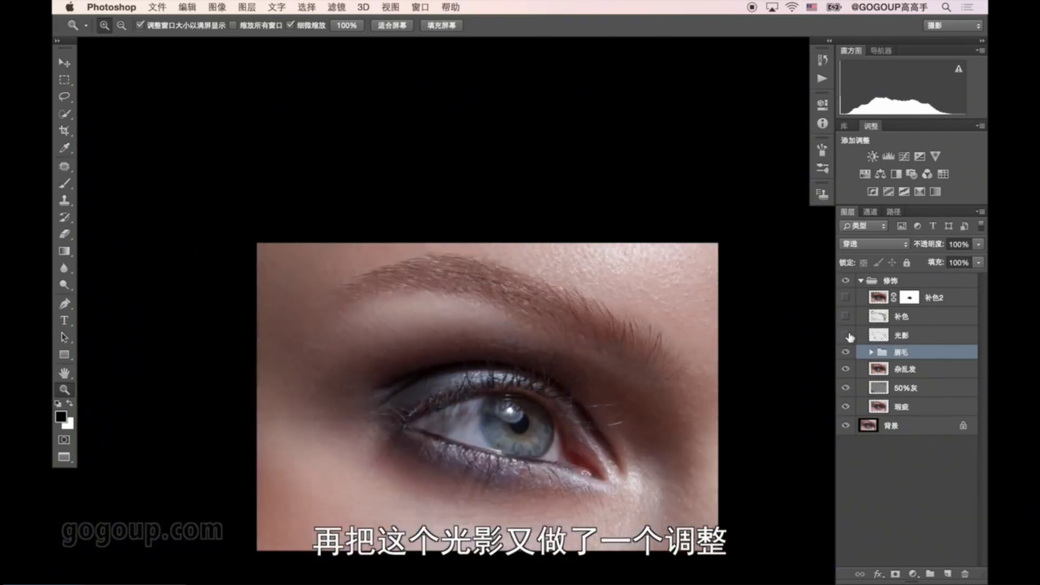
pyautogui.click(847, 335)
pyautogui.click(846, 317)
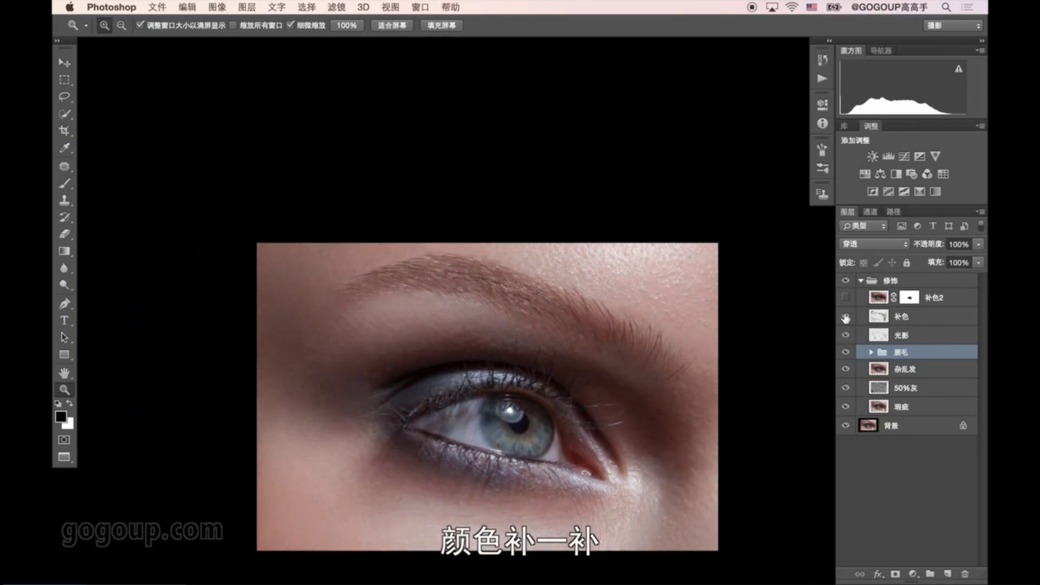
pyautogui.click(846, 298)
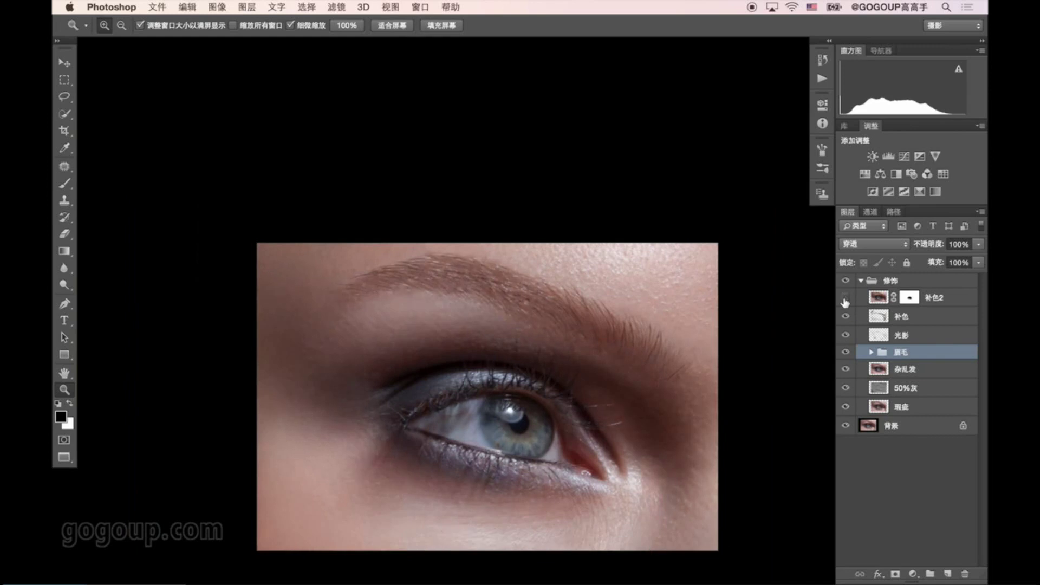
pyautogui.moveTo(437, 327); pyautogui.dragTo(831, 301)
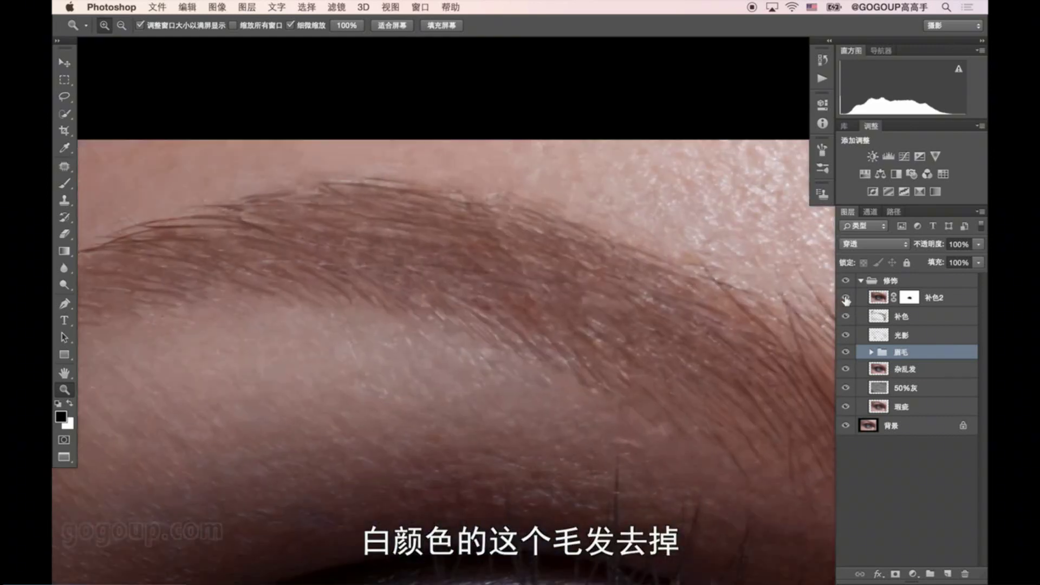
pyautogui.click(846, 298)
pyautogui.moveTo(474, 318); pyautogui.dragTo(423, 304)
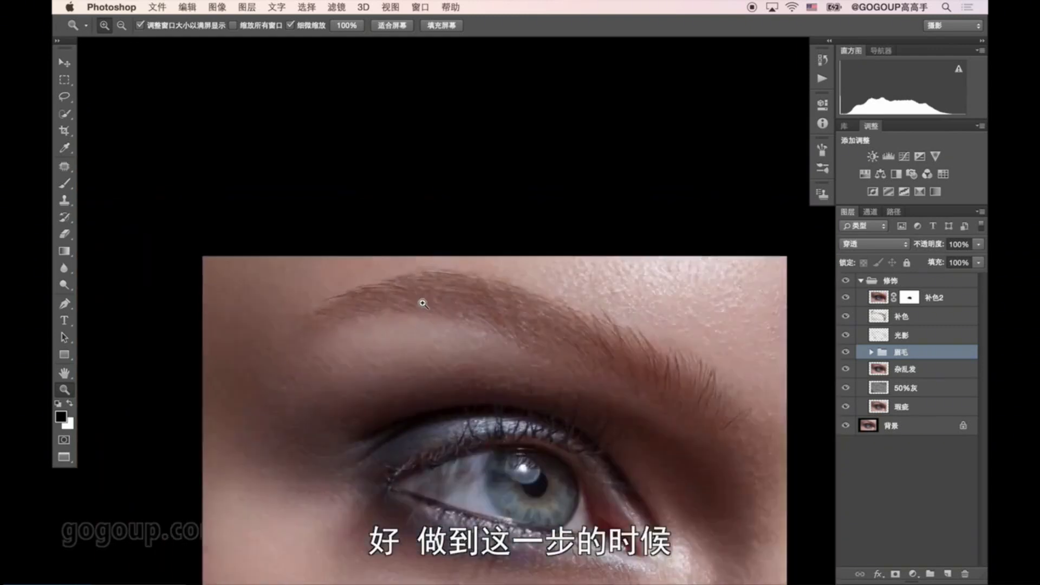
pyautogui.keyDown('alt'); pyautogui.click(424, 304); pyautogui.keyUp('alt')
# Step: Collapse the 修饰 group, compare against the original, then zoom into the iris
pyautogui.click(859, 284)
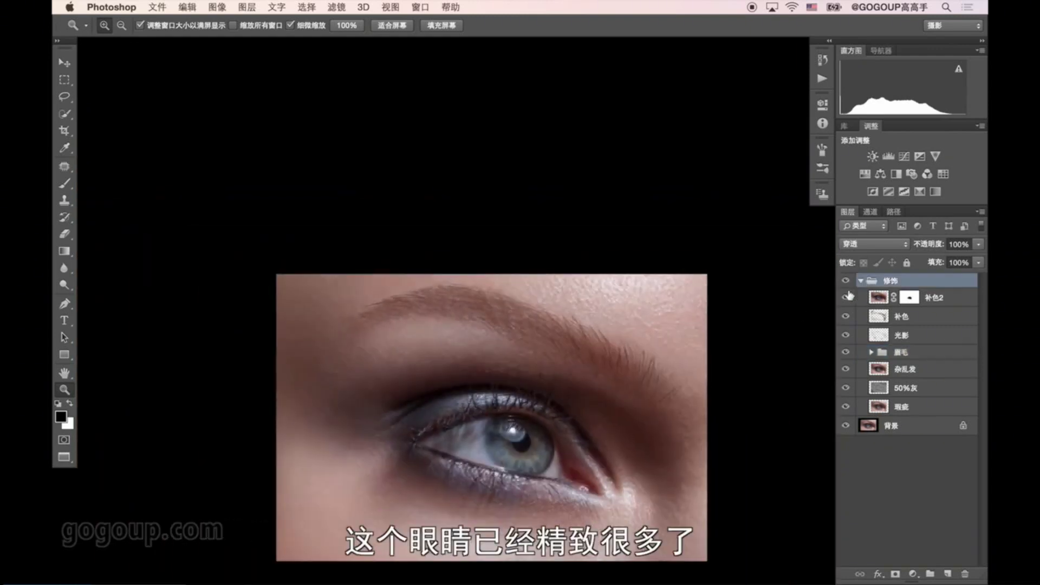
pyautogui.click(861, 281)
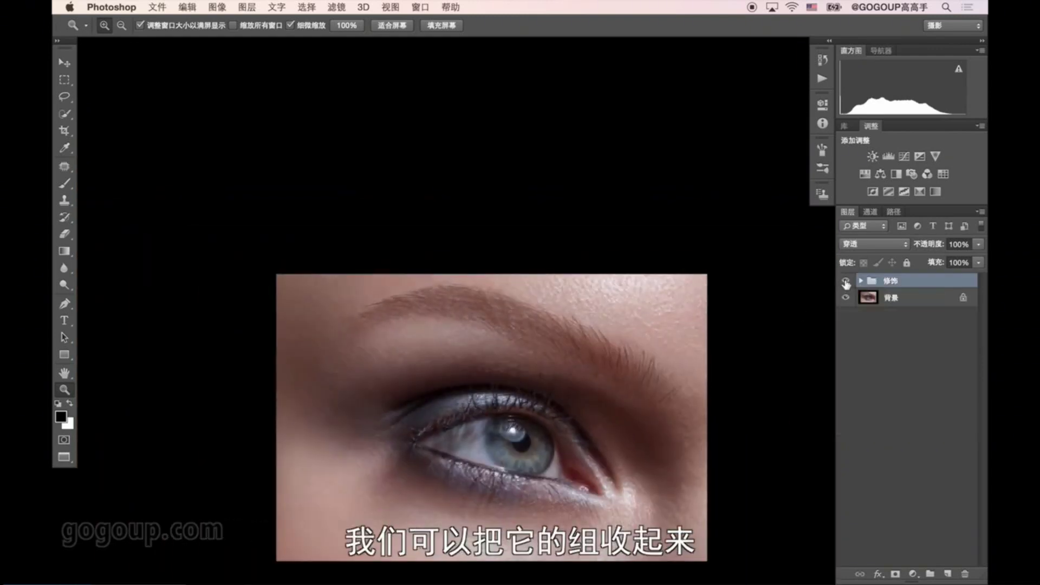
pyautogui.click(846, 281)
pyautogui.click(846, 281)
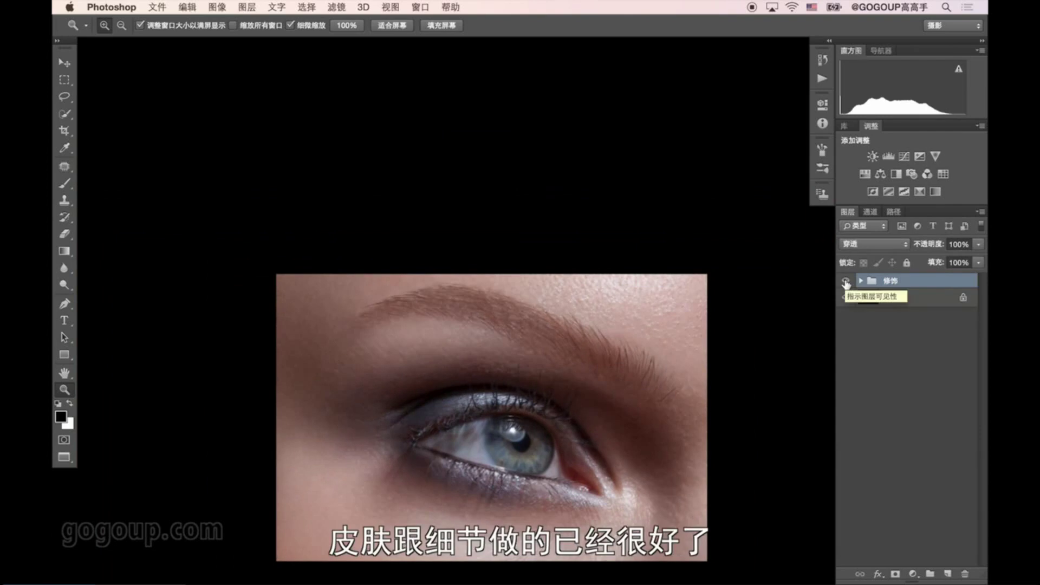
pyautogui.click(536, 446)
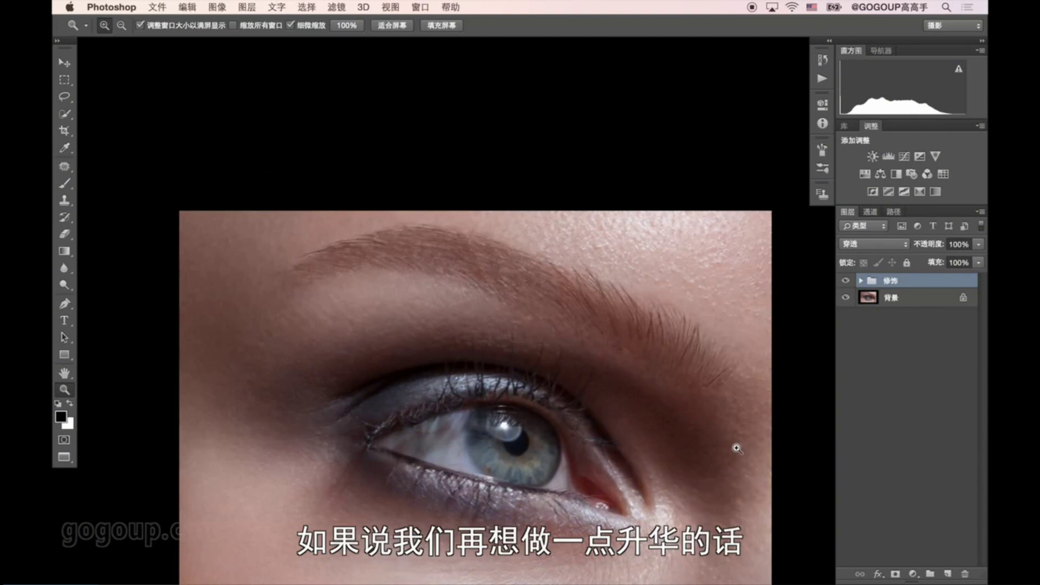
pyautogui.moveTo(541, 483); pyautogui.dragTo(550, 378)
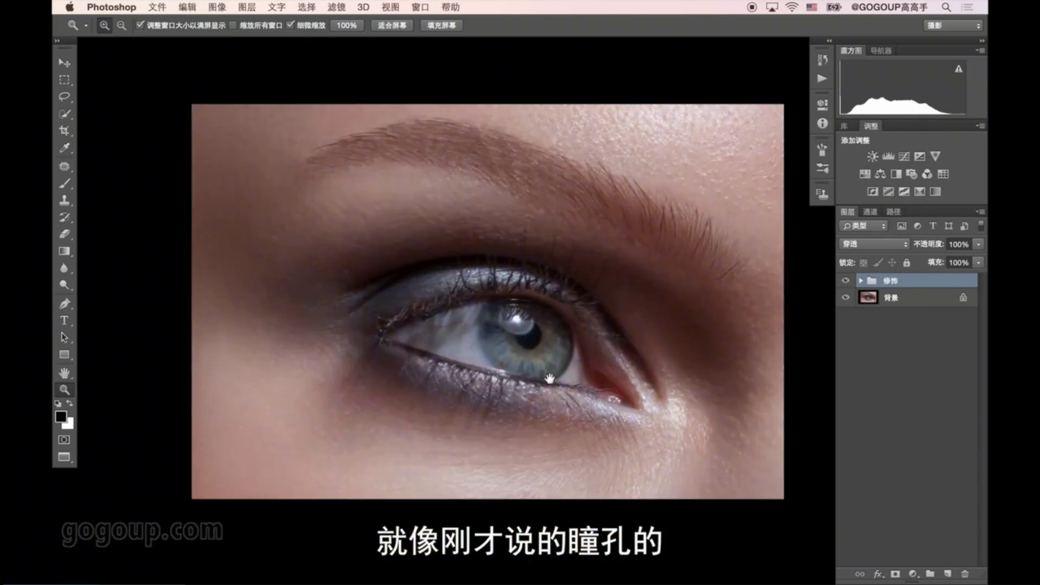
pyautogui.click(556, 313)
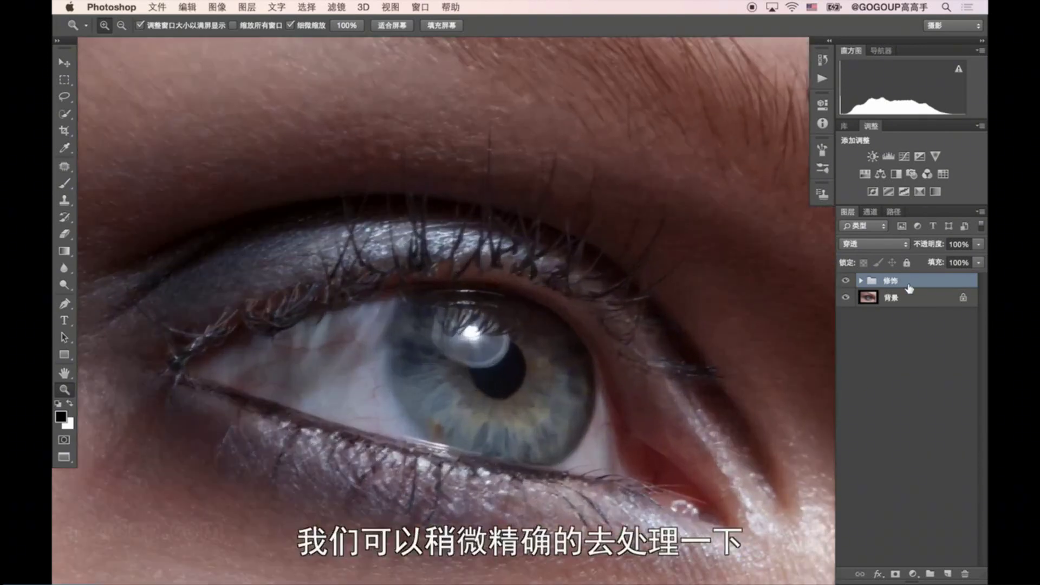
# Step: Create a new empty layer, 图层 17
pyautogui.hotkey('ctrl', 'shift', 'n')
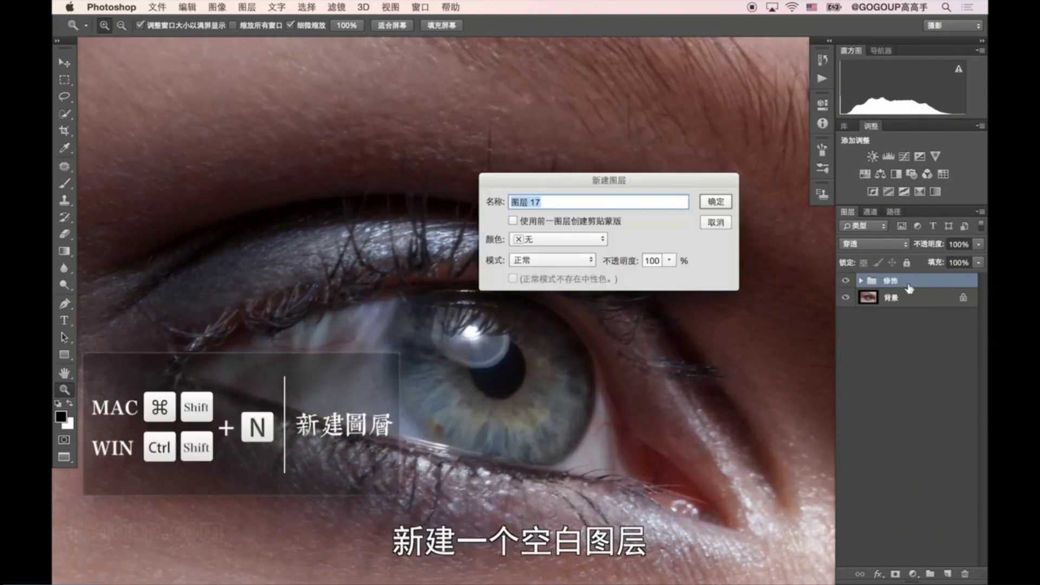
pyautogui.press('Return')
pyautogui.click(446, 241)
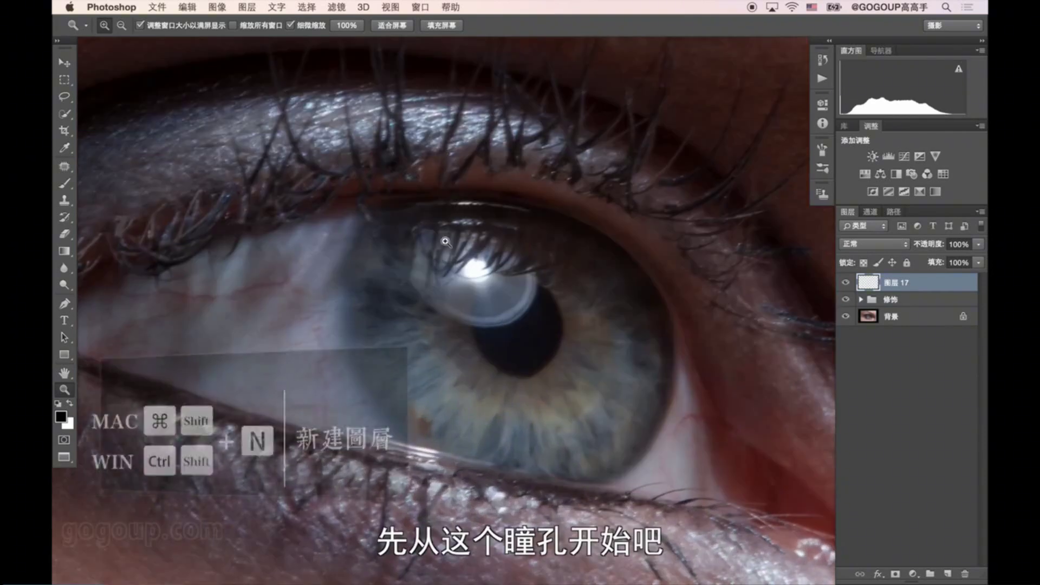
pyautogui.press('m')
pyautogui.moveTo(371, 191); pyautogui.dragTo(539, 376)
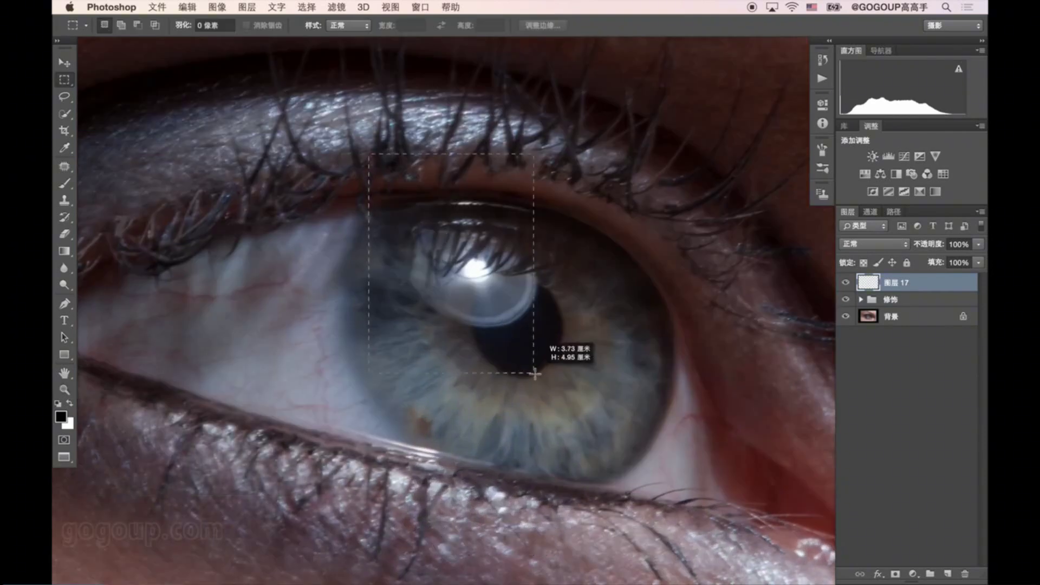
pyautogui.hotkey('ctrl', 'd')
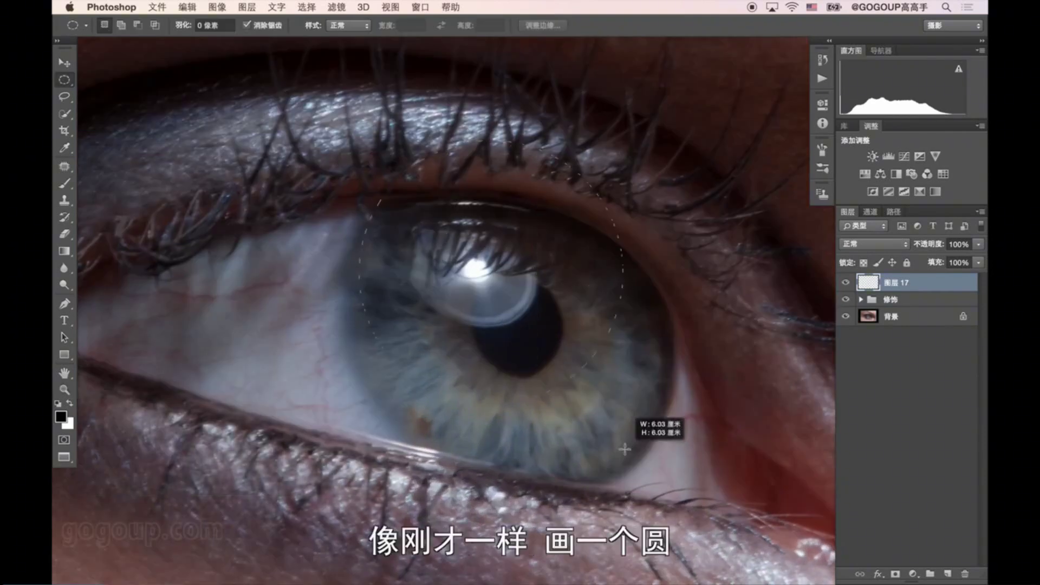
# Step: Draw a circular selection fitted around the iris
pyautogui.moveTo(370, 164); pyautogui.dragTo(727, 496)
pyautogui.moveTo(582, 381); pyautogui.dragTo(591, 382)
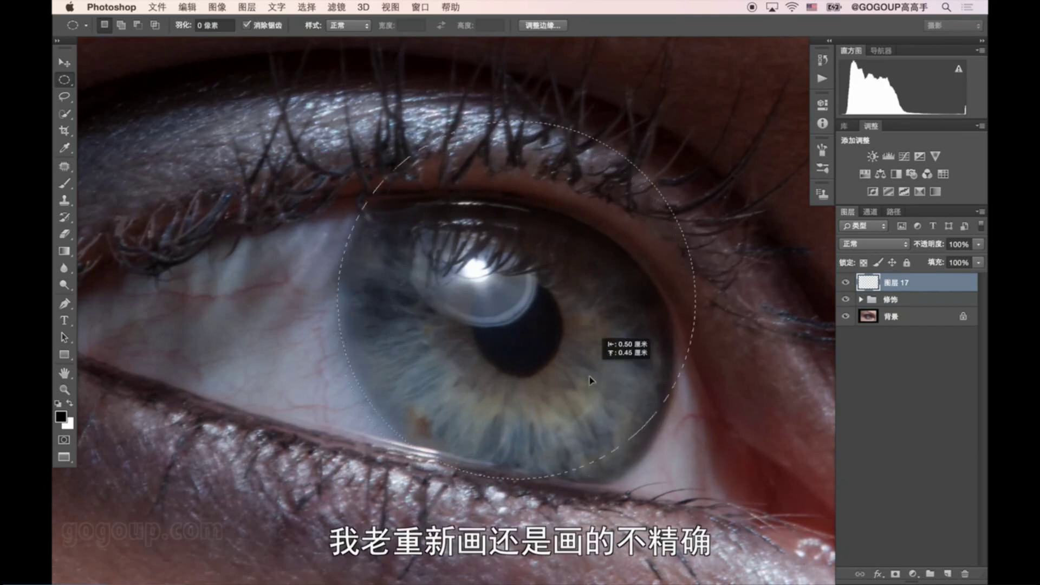
pyautogui.moveTo(592, 383); pyautogui.dragTo(590, 385)
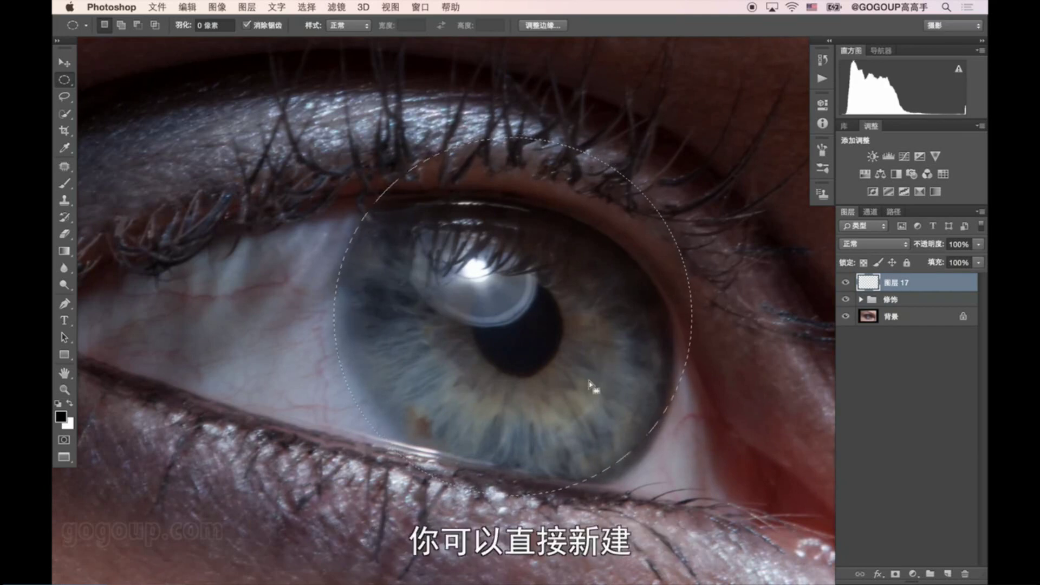
pyautogui.hotkey('ctrl', 'shift', 'm')
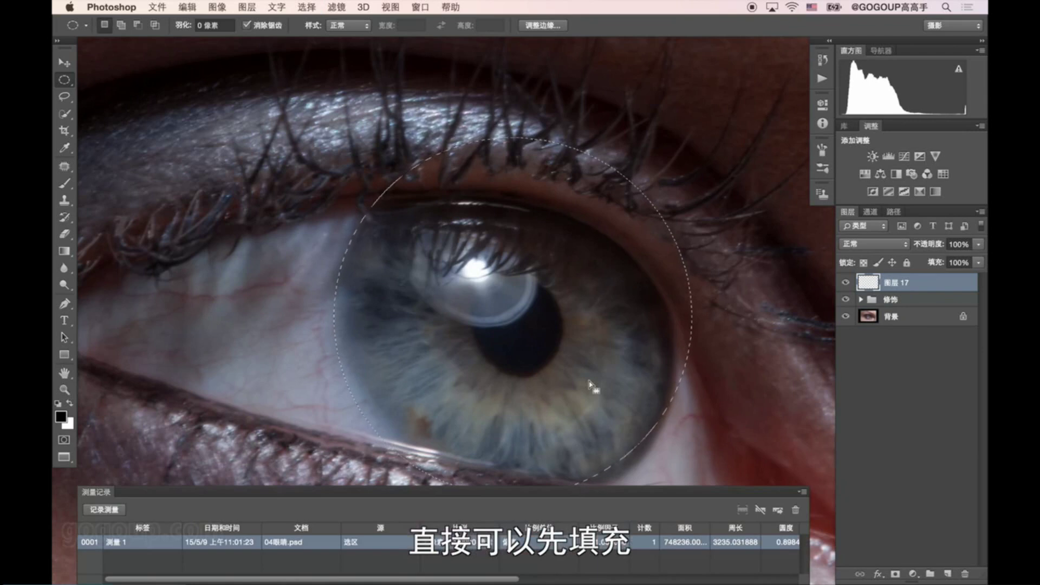
pyautogui.click(802, 492)
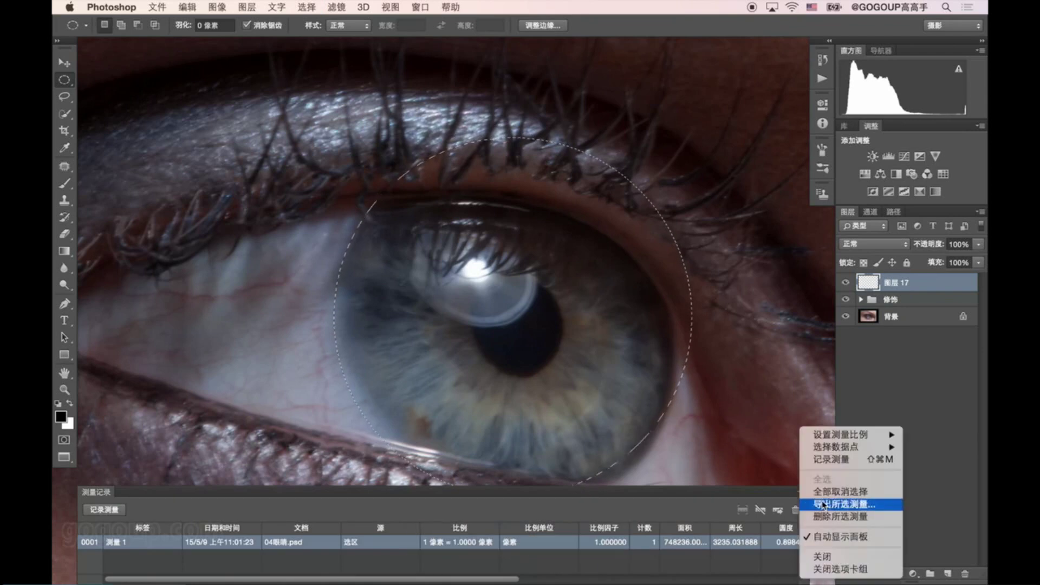
pyautogui.click(837, 558)
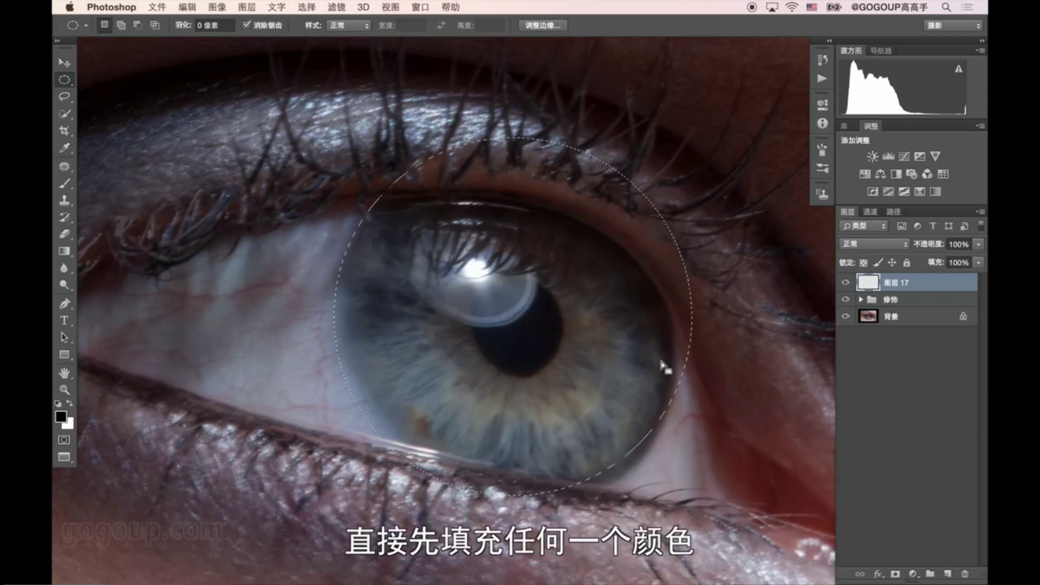
# Step: Fill the circular selection with white and deselect
pyautogui.hotkey('ctrl', 'BackSpace')
pyautogui.hotkey('ctrl', 'd')
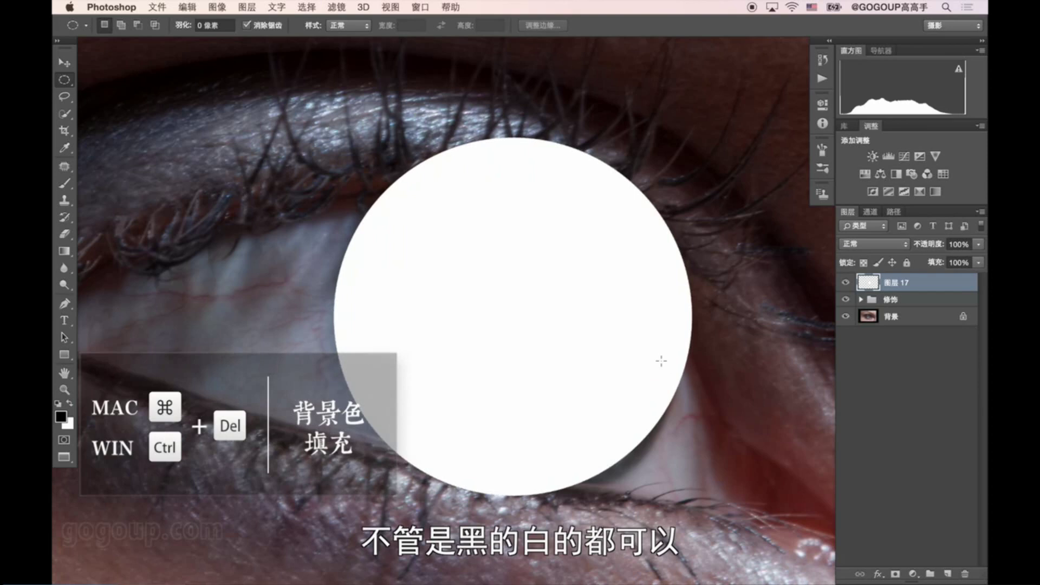
pyautogui.hotkey('ctrl', 'u')
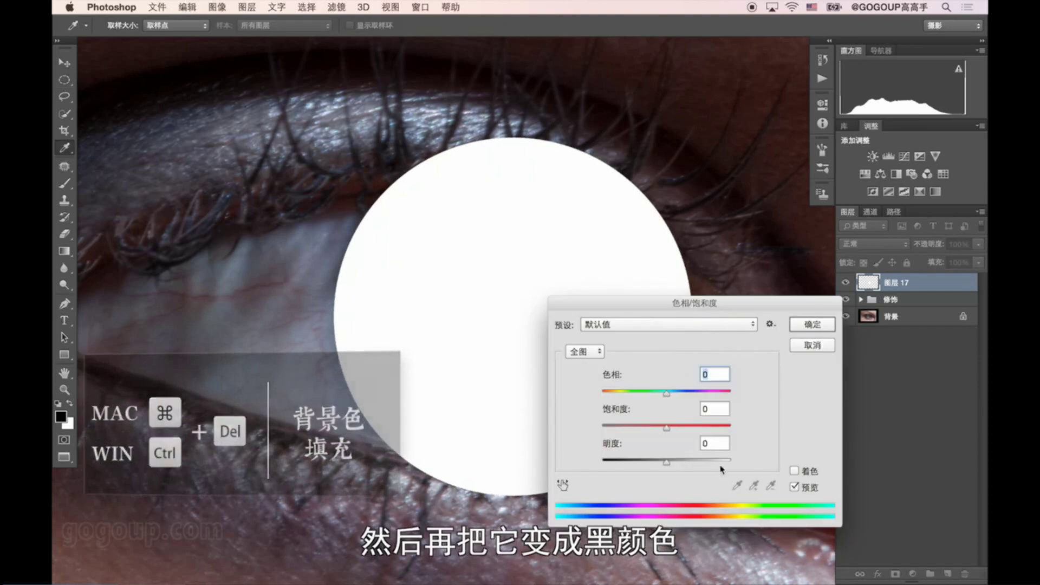
# Step: Fit the circle to the iris at 60% opacity, then invert it to black at 100%
pyautogui.press('Return')
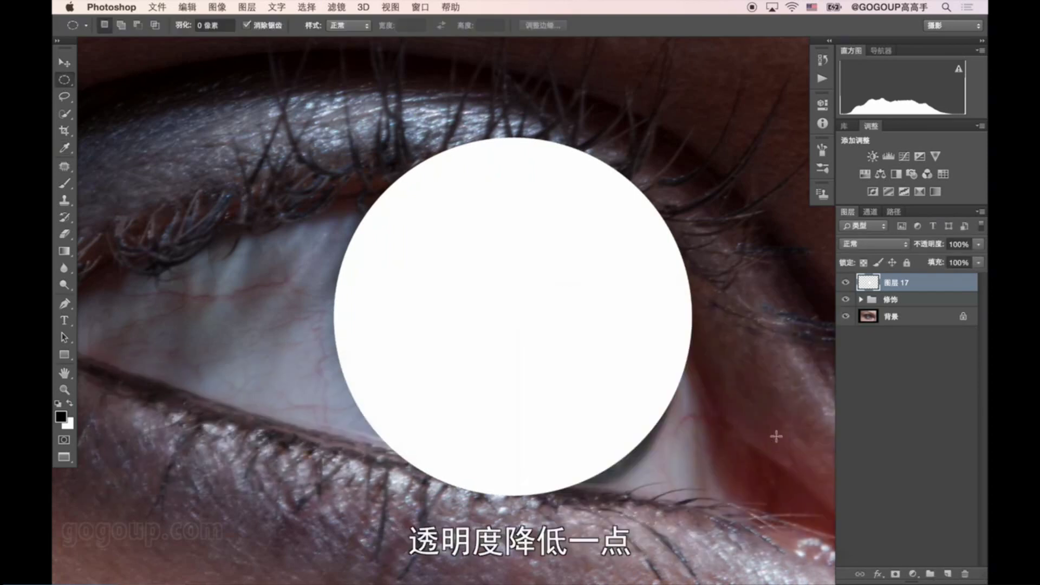
pyautogui.press('v')
pyautogui.press('6')
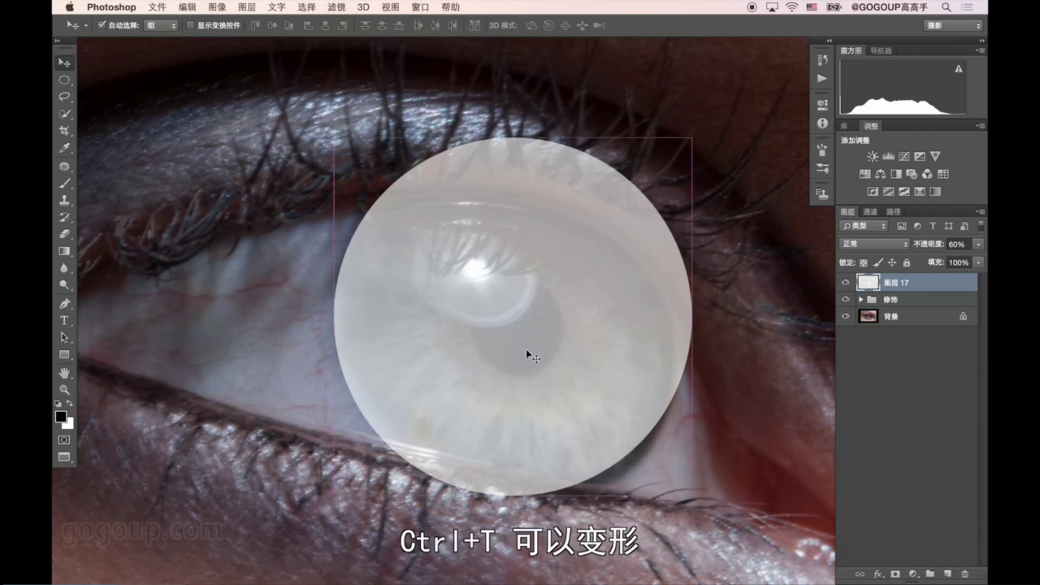
pyautogui.hotkey('ctrl', 't')
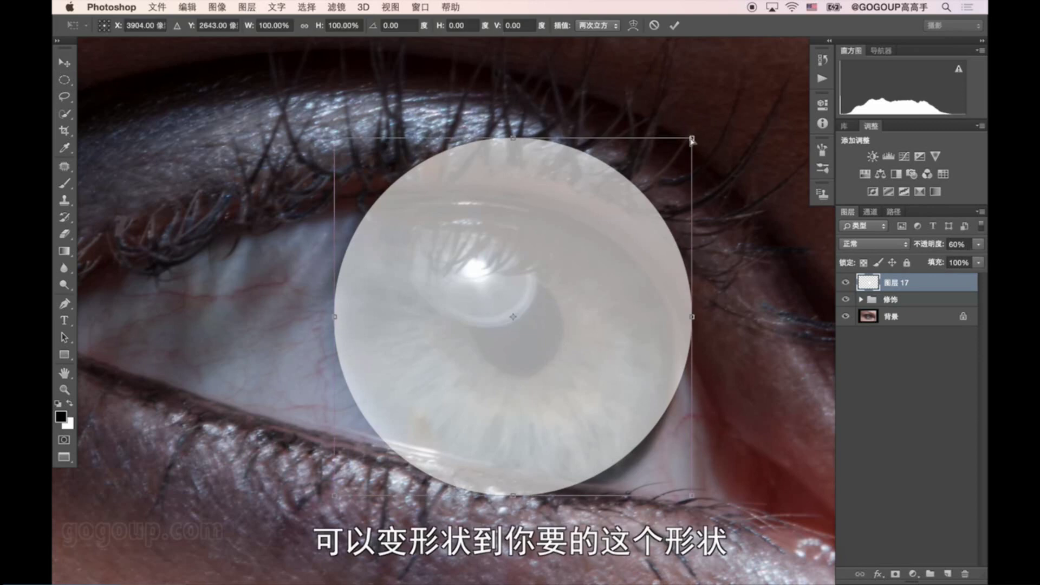
pyautogui.moveTo(692, 139); pyautogui.dragTo(684, 150)
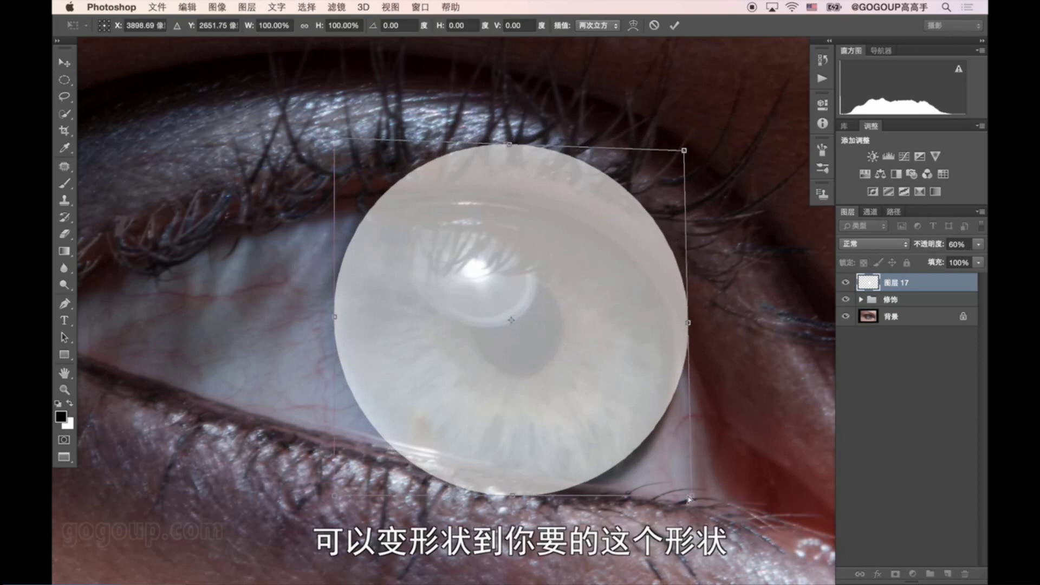
pyautogui.moveTo(689, 498); pyautogui.dragTo(695, 504)
pyautogui.press('Return')
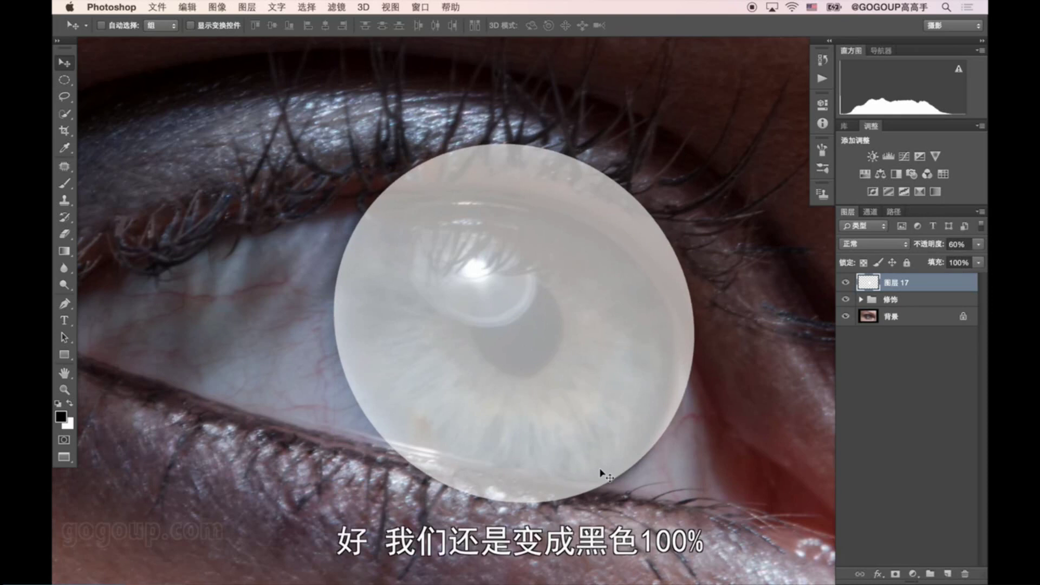
pyautogui.hotkey('ctrl', 'i')
pyautogui.press('0')
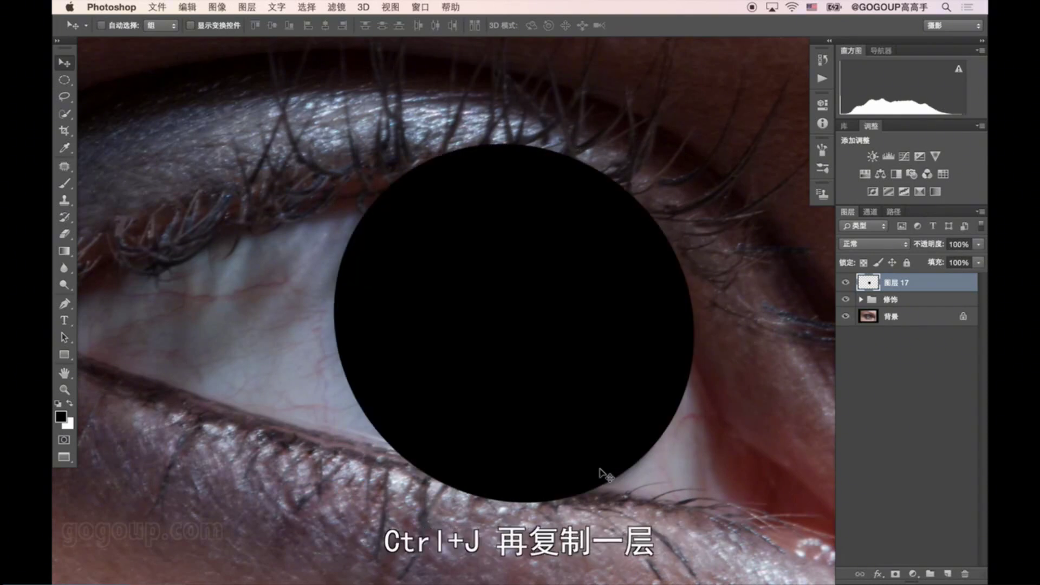
# Step: Duplicate the circle, fill the copy white, and move it up and shrink it
pyautogui.hotkey('ctrl', 'j')
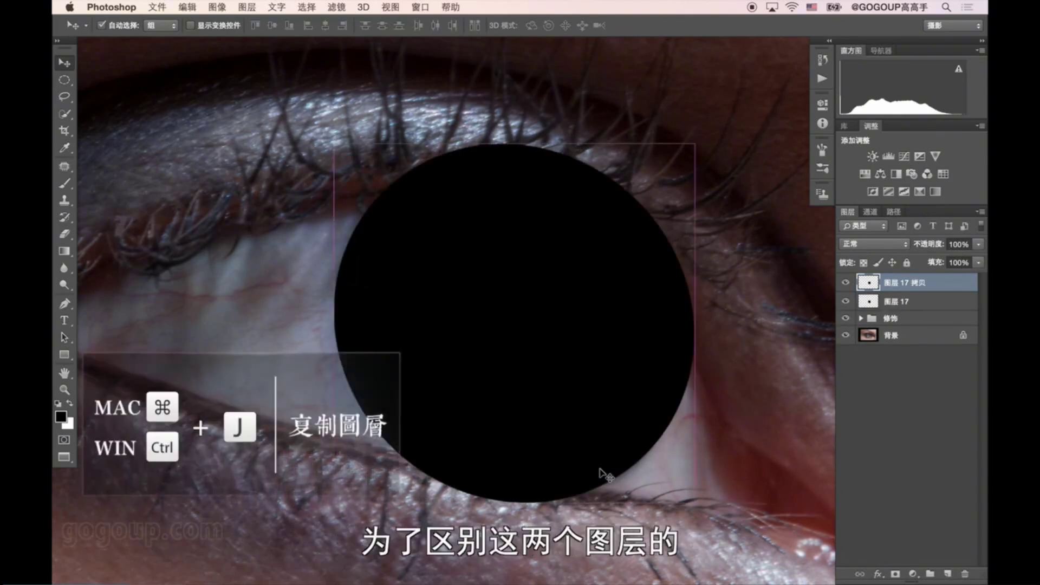
pyautogui.press('ctrl')
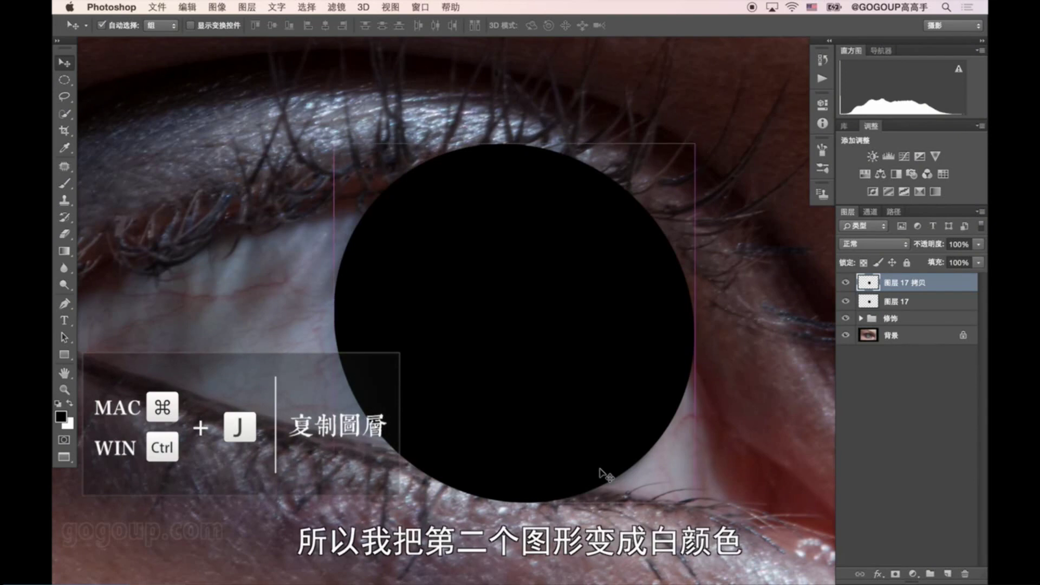
pyautogui.hotkey('ctrl', 'BackSpace')
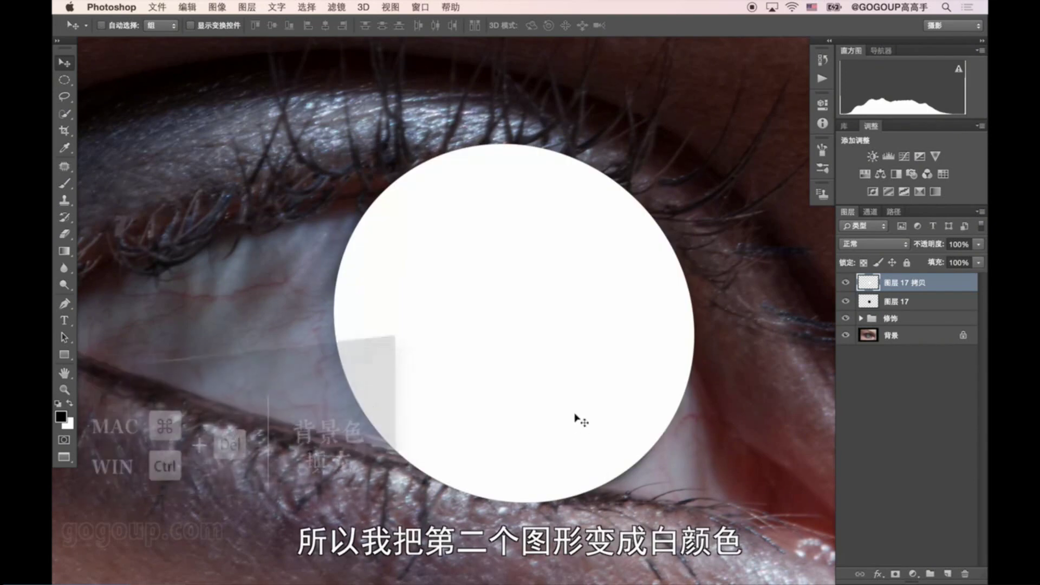
pyautogui.moveTo(581, 421); pyautogui.dragTo(594, 400)
pyautogui.hotkey('ctrl', 't')
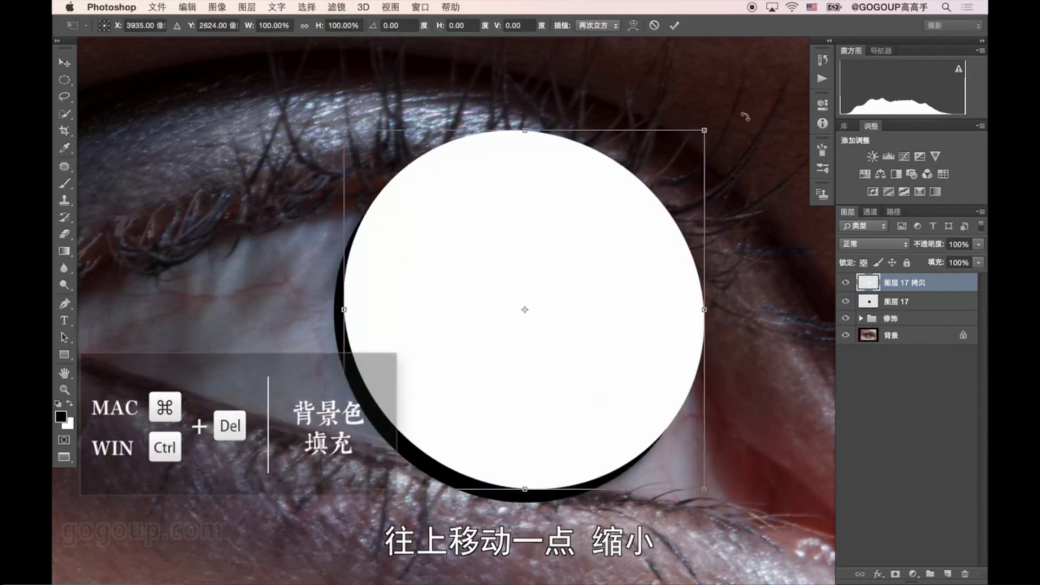
pyautogui.moveTo(704, 128); pyautogui.dragTo(691, 144)
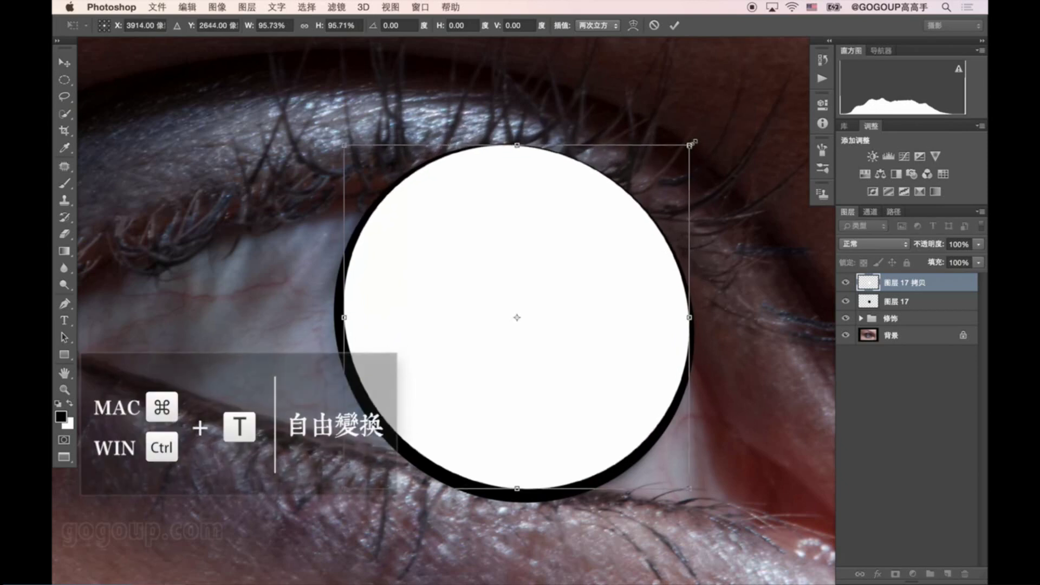
pyautogui.press('Return')
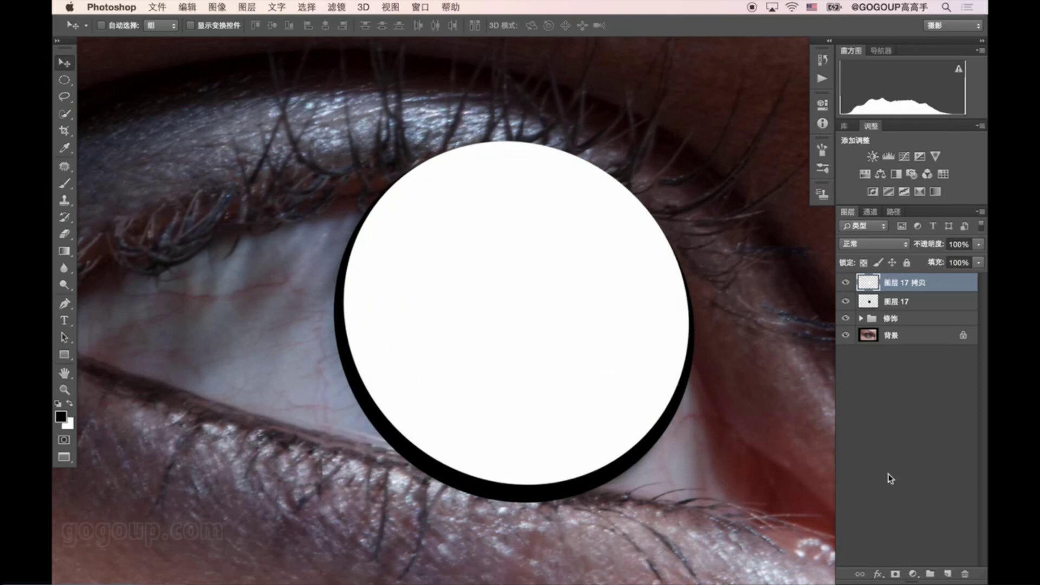
# Step: Cut the white copy's shape out of the black circle, leaving a black ring
pyautogui.keyDown('ctrl'); pyautogui.click(869, 282); pyautogui.keyUp('ctrl')
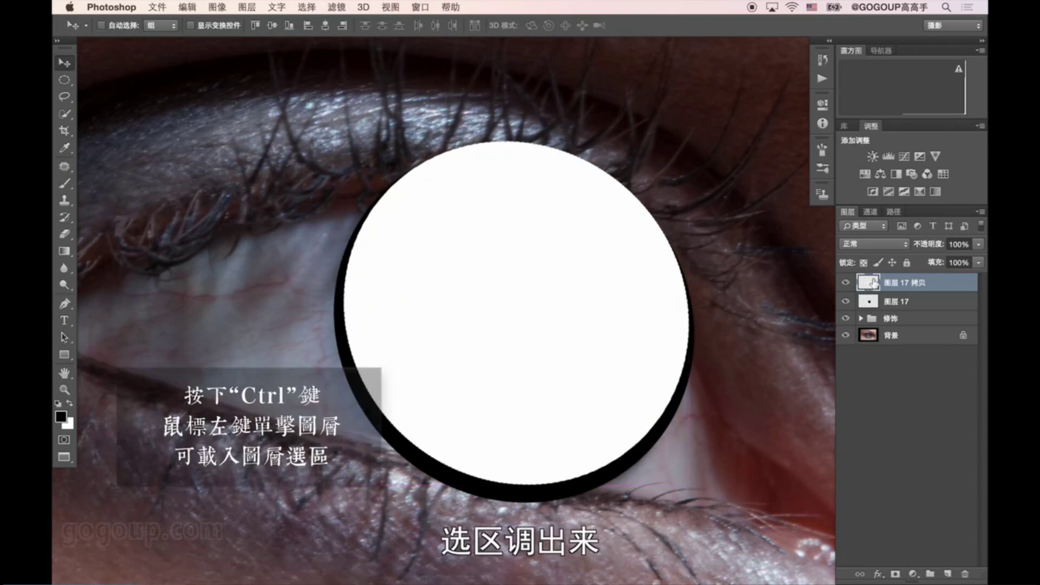
pyautogui.moveTo(942, 284); pyautogui.dragTo(965, 573)
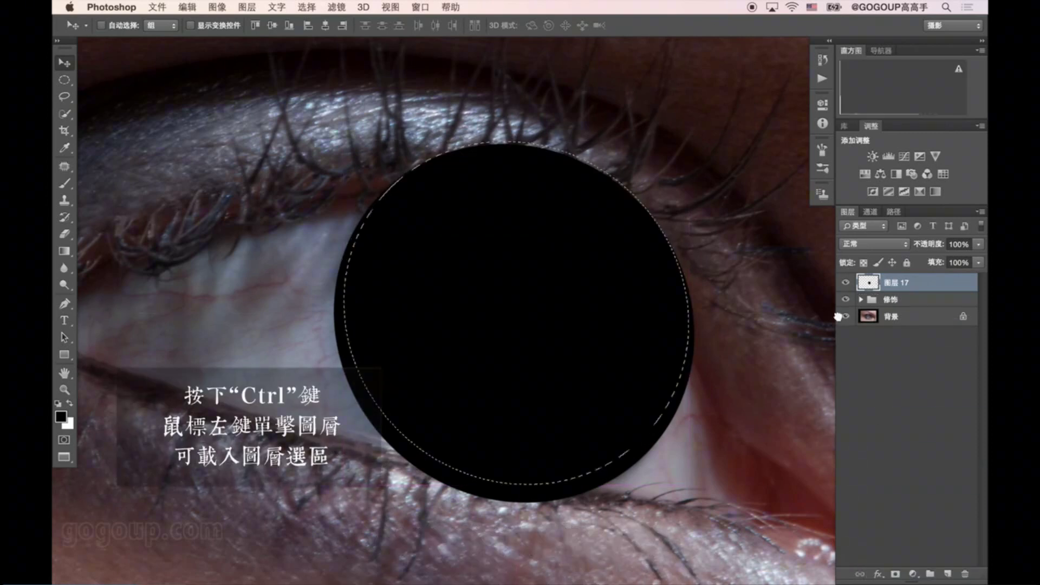
pyautogui.press('Delete')
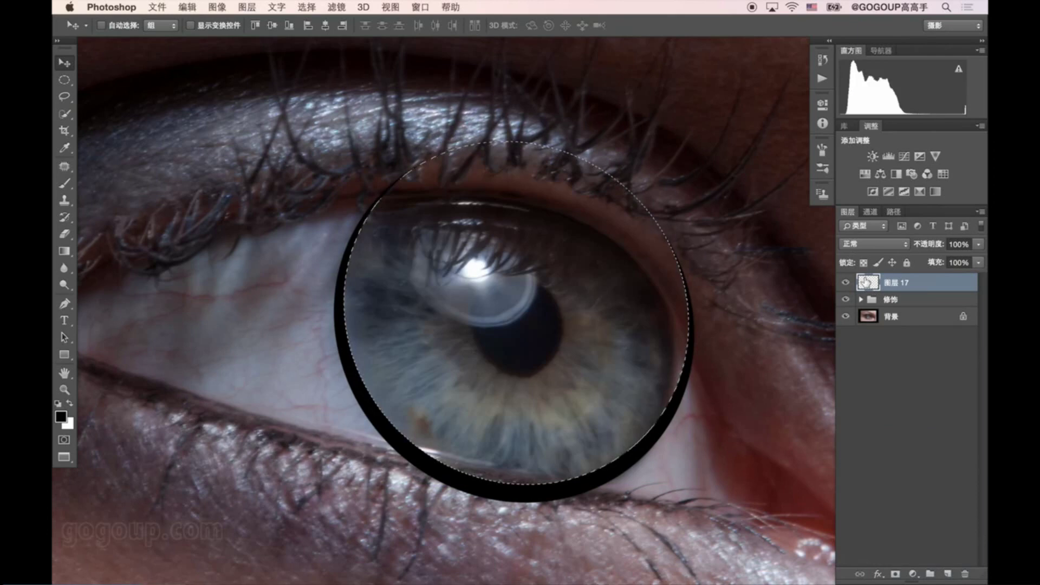
pyautogui.hotkey('ctrl', 'd')
# Step: Apply a Gaussian Blur of radius 30 to the ring
pyautogui.click(336, 7)
pyautogui.moveTo(344, 173)
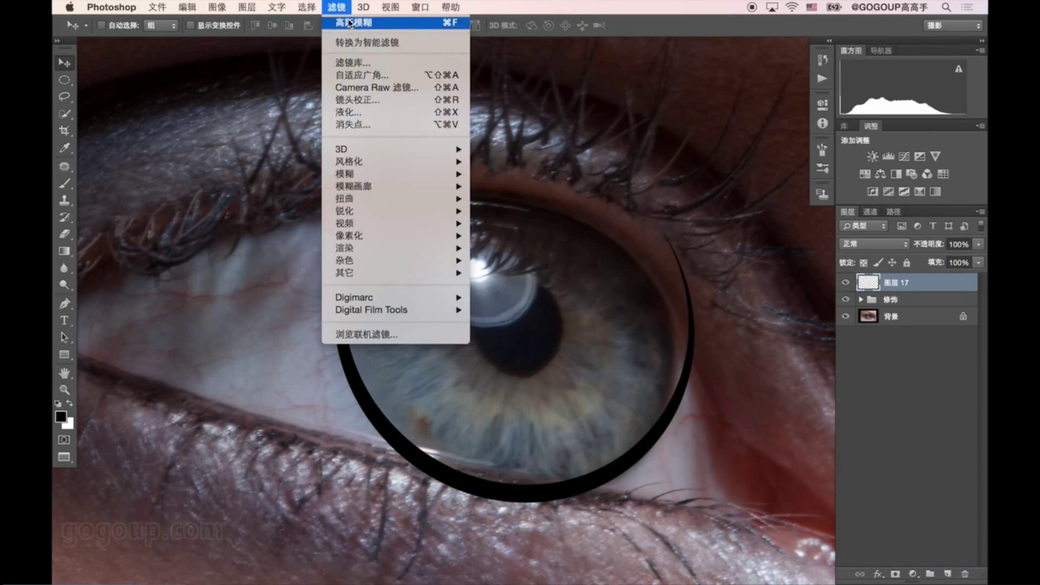
pyautogui.click(532, 216)
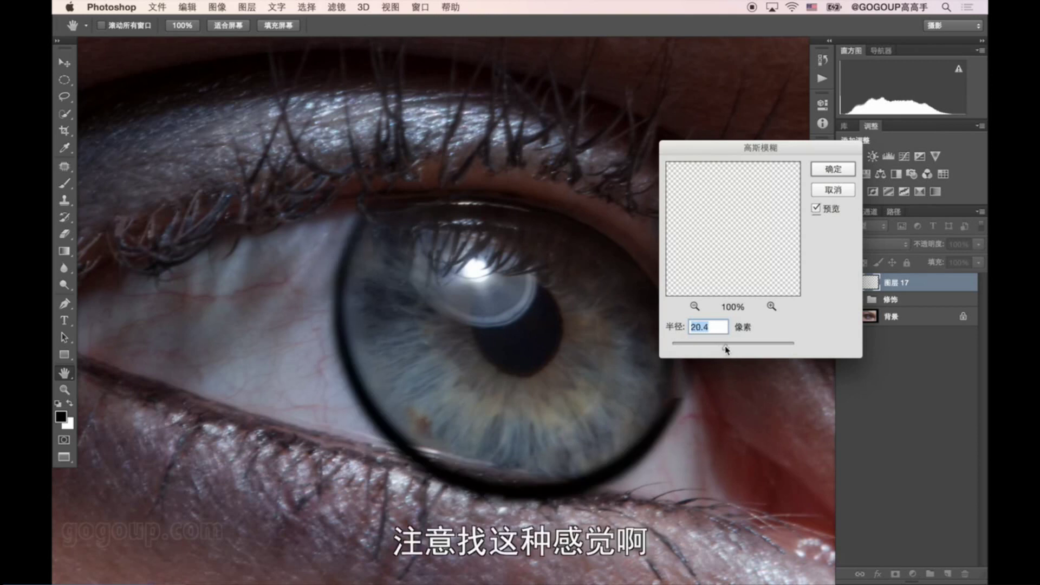
pyautogui.moveTo(726, 350); pyautogui.dragTo(730, 351)
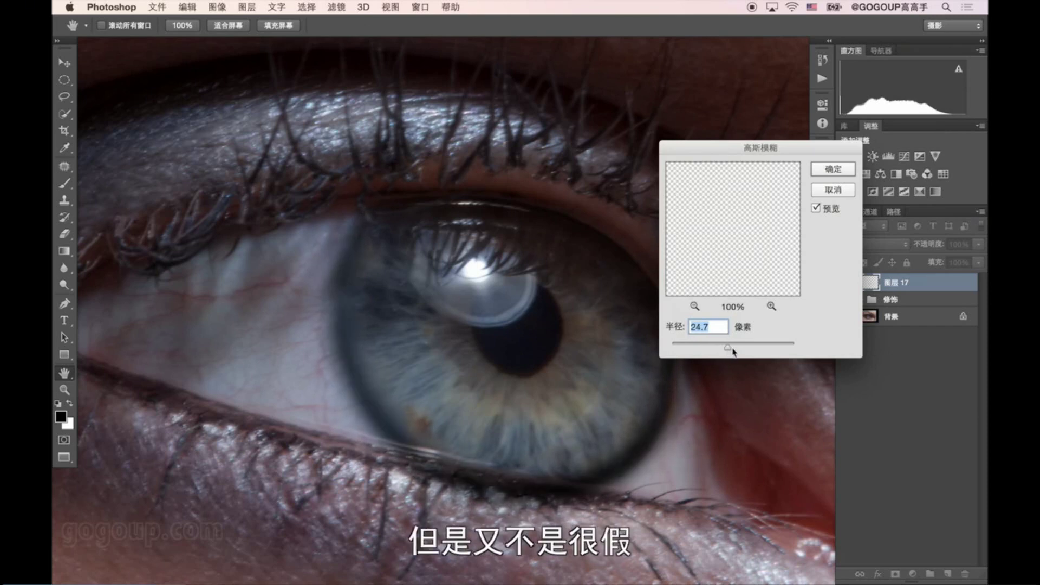
pyautogui.moveTo(732, 351); pyautogui.dragTo(735, 351)
pyautogui.write('3')
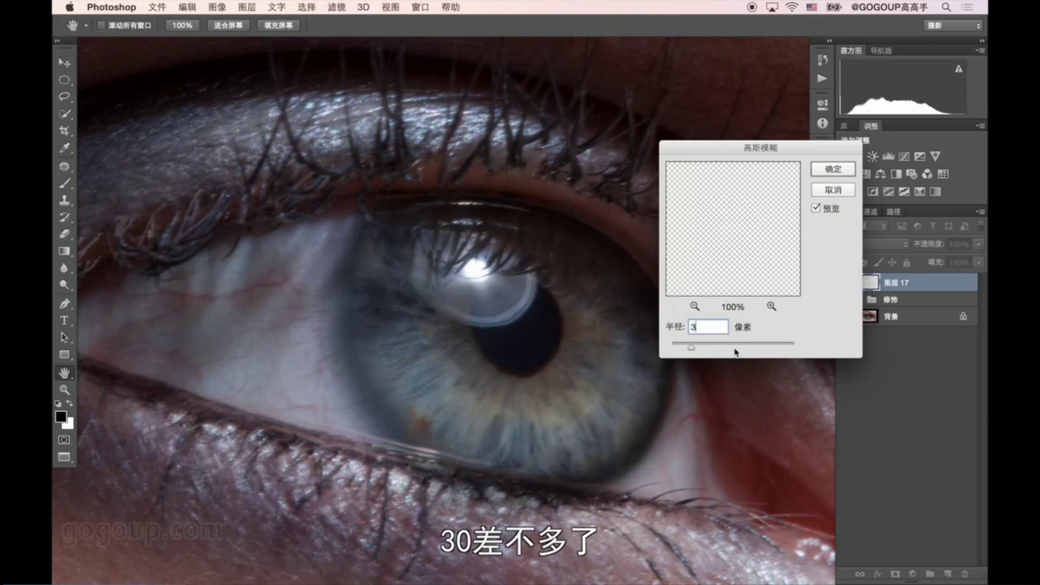
pyautogui.write('0')
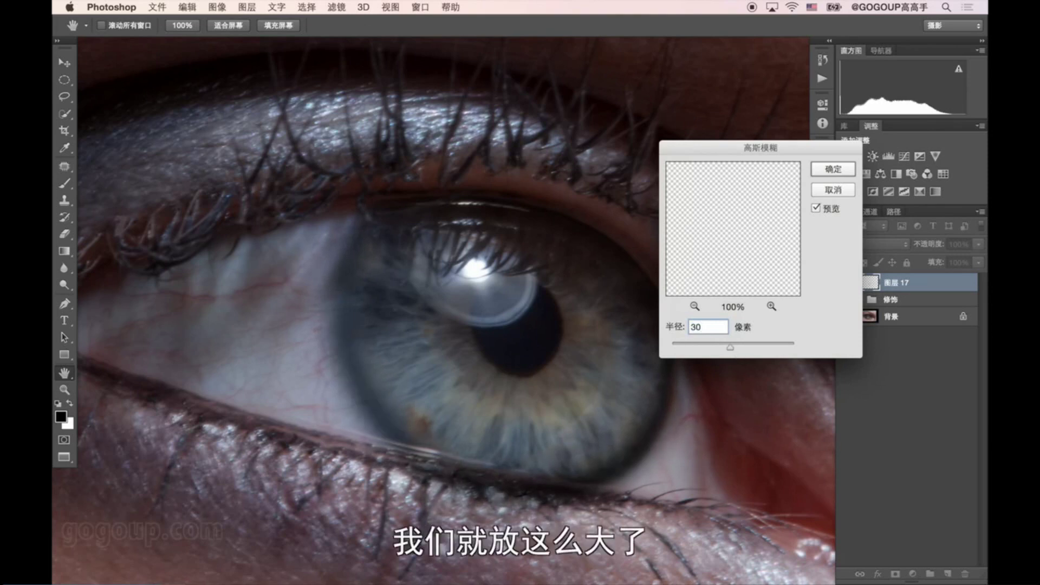
pyautogui.press('Return')
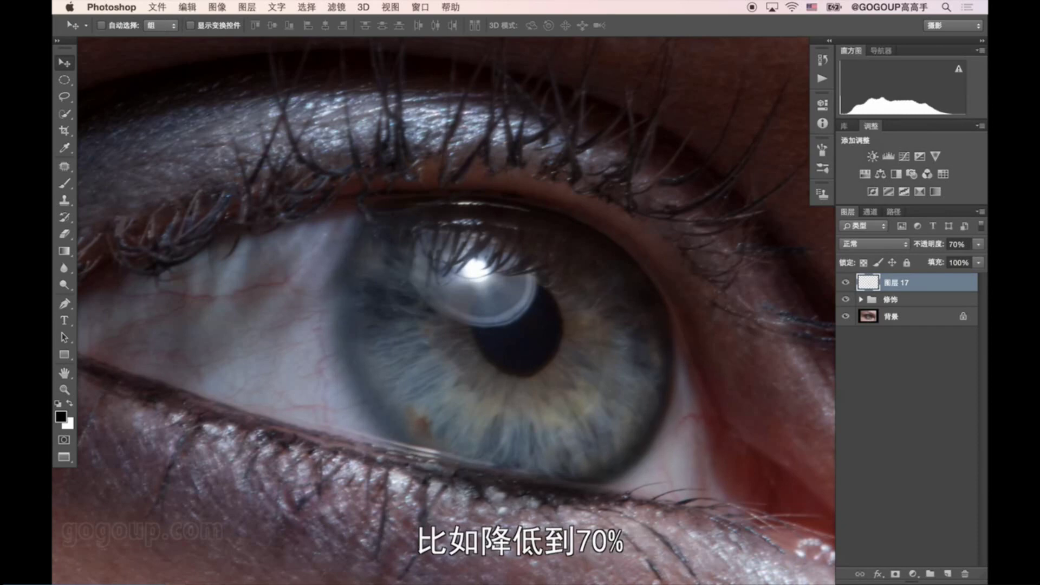
# Step: Add a mask to 图层 17 and paint out the ring along the lower eyelid
pyautogui.click(895, 574)
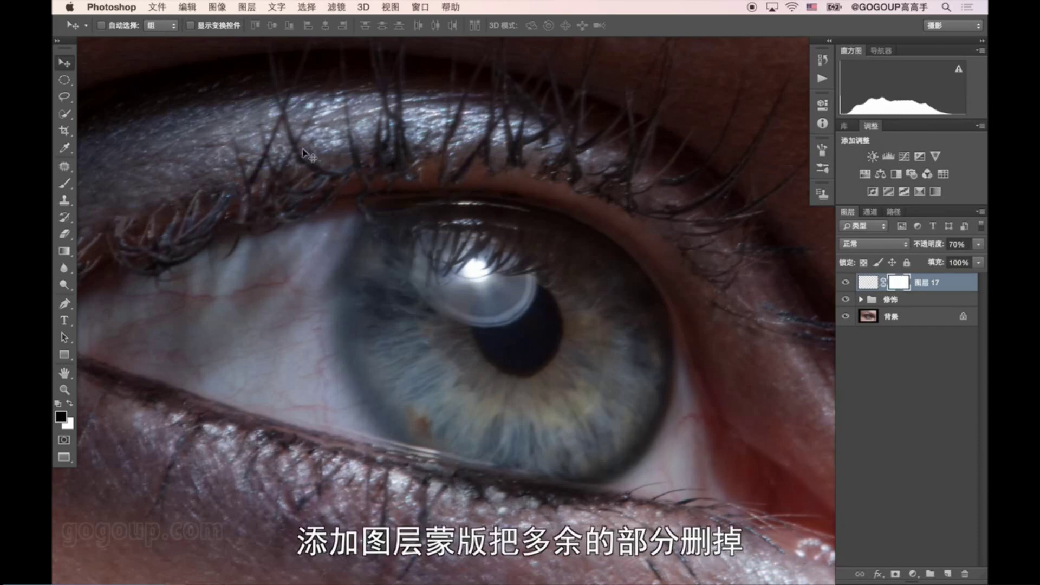
pyautogui.press('b')
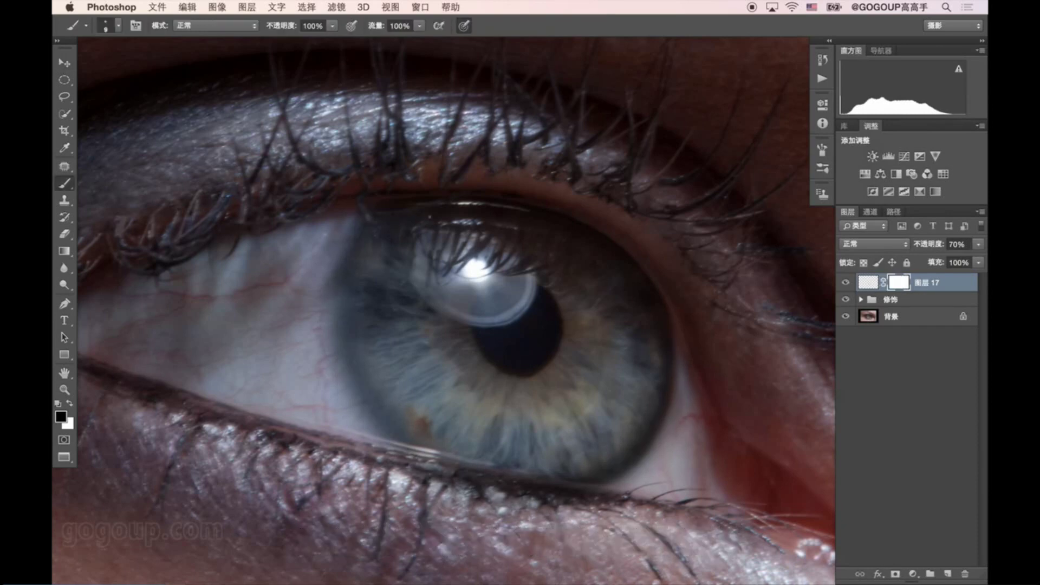
pyautogui.press(']')
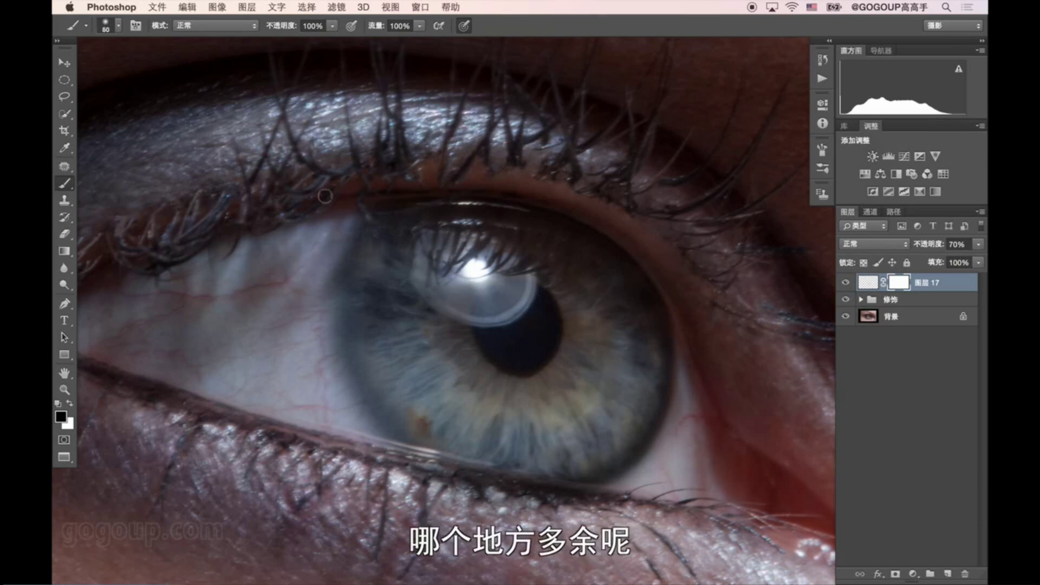
pyautogui.press(']')
pyautogui.press(']')
pyautogui.press(']')
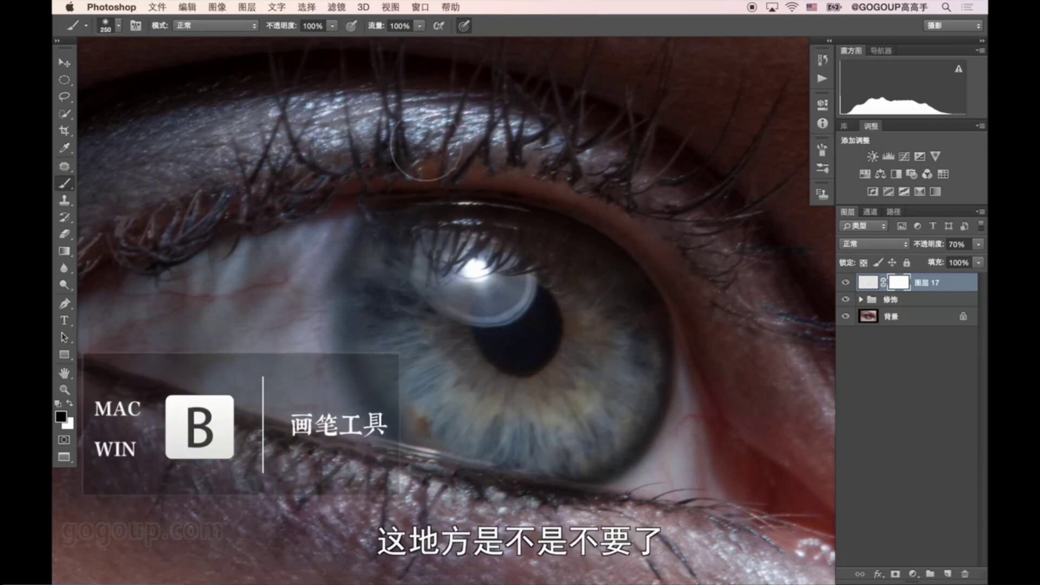
pyautogui.press('[')
pyautogui.press('[')
pyautogui.press('[')
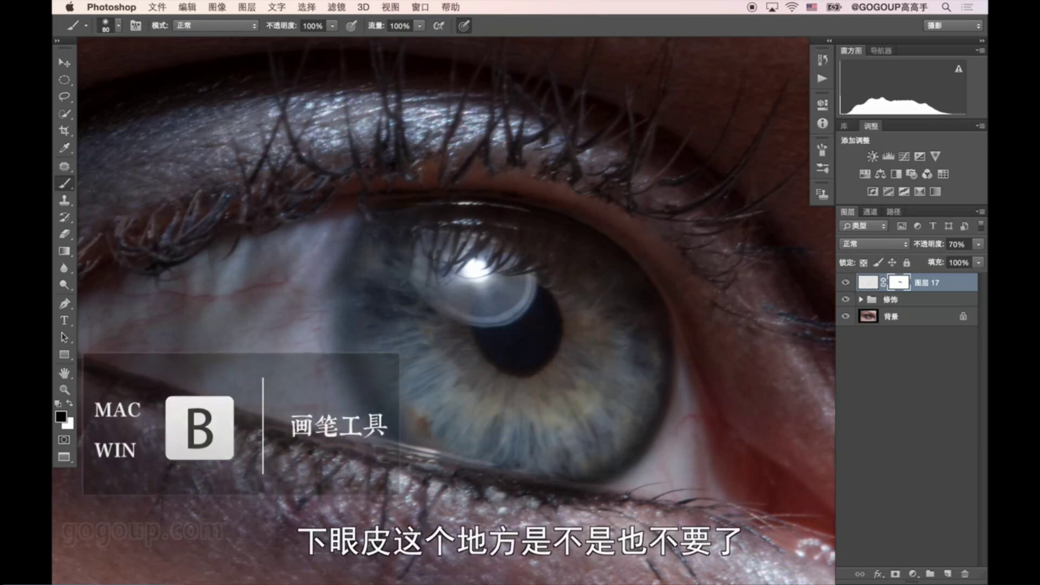
pyautogui.press('[')
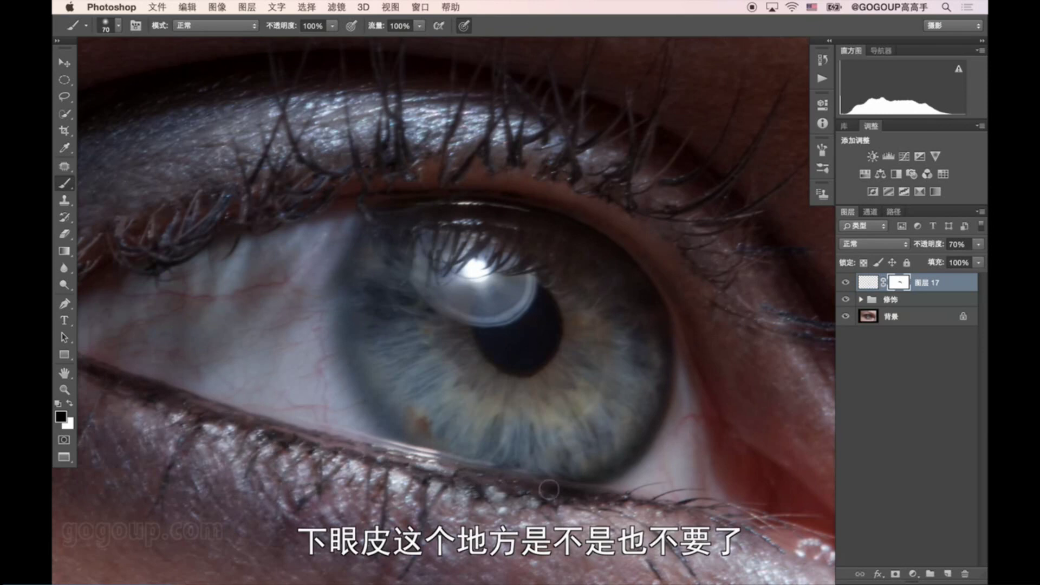
pyautogui.moveTo(549, 490); pyautogui.dragTo(488, 479)
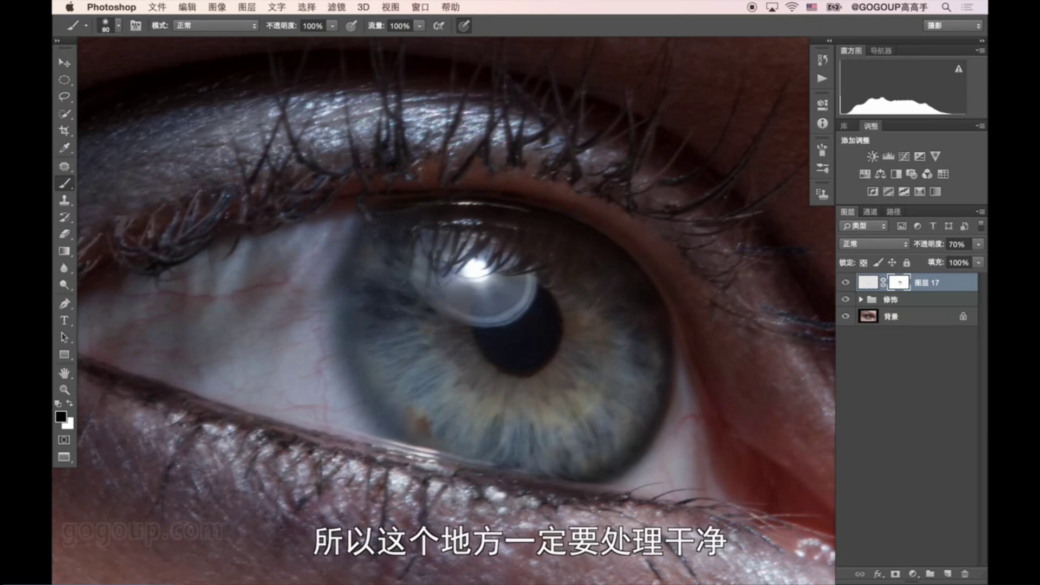
pyautogui.press(']')
pyautogui.press(']')
pyautogui.press(']')
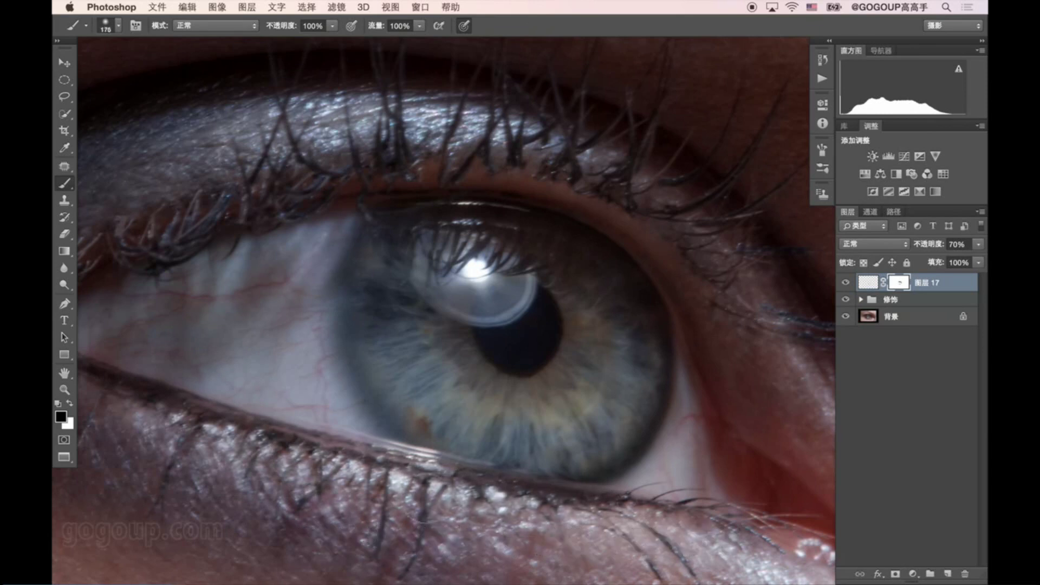
pyautogui.press('[')
pyautogui.press('[')
pyautogui.press(']')
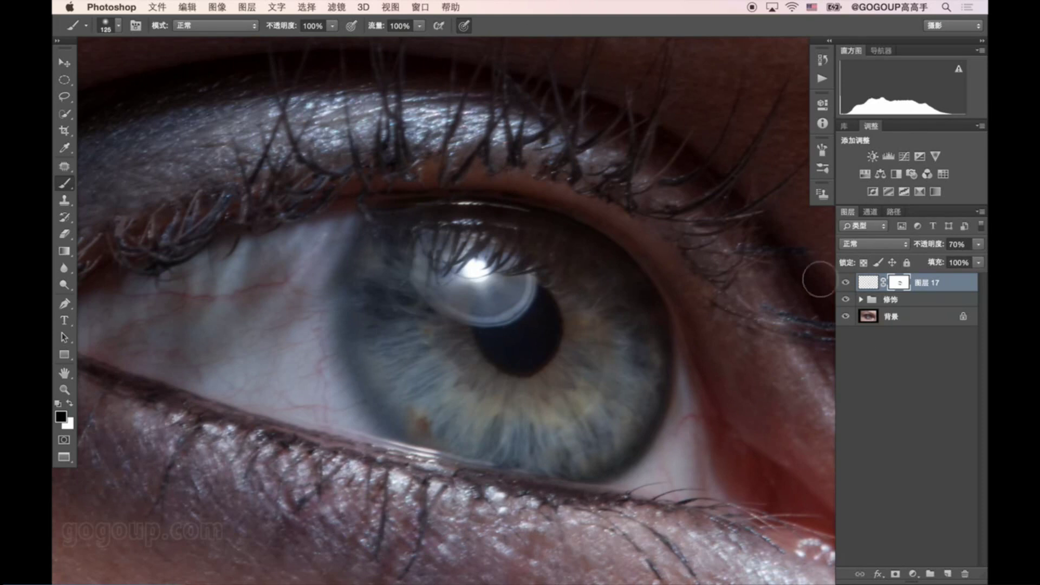
pyautogui.click(845, 283)
pyautogui.click(845, 283)
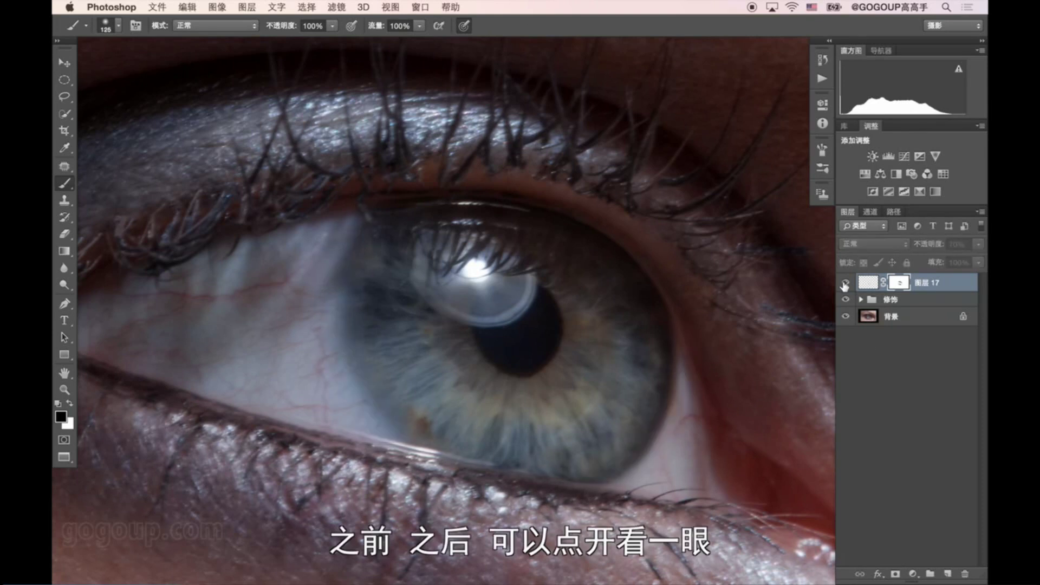
pyautogui.click(845, 284)
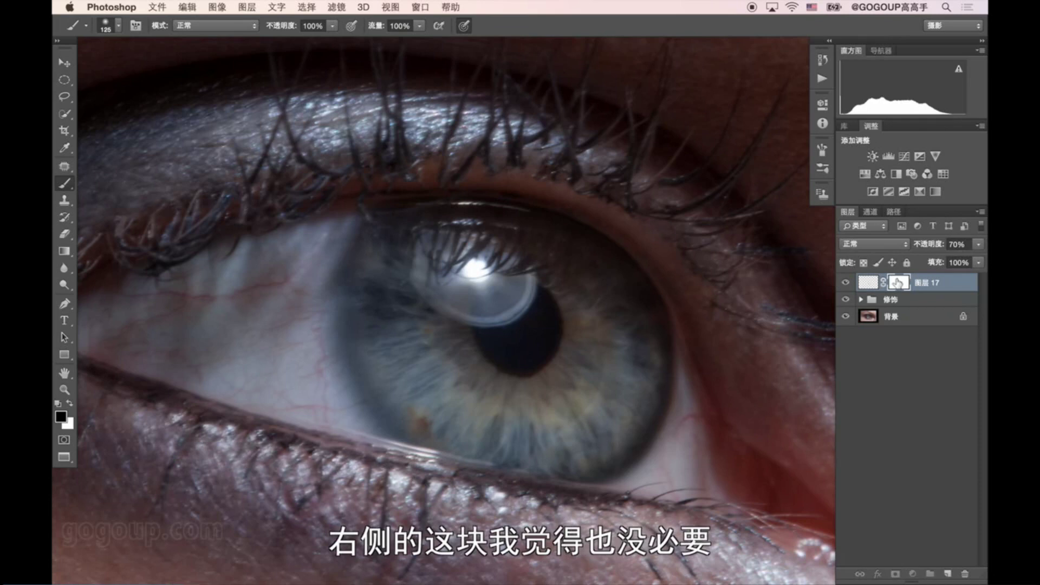
# Step: Fade 图层 17's effect off the eye's right side with a gradient on the mask
pyautogui.press('g')
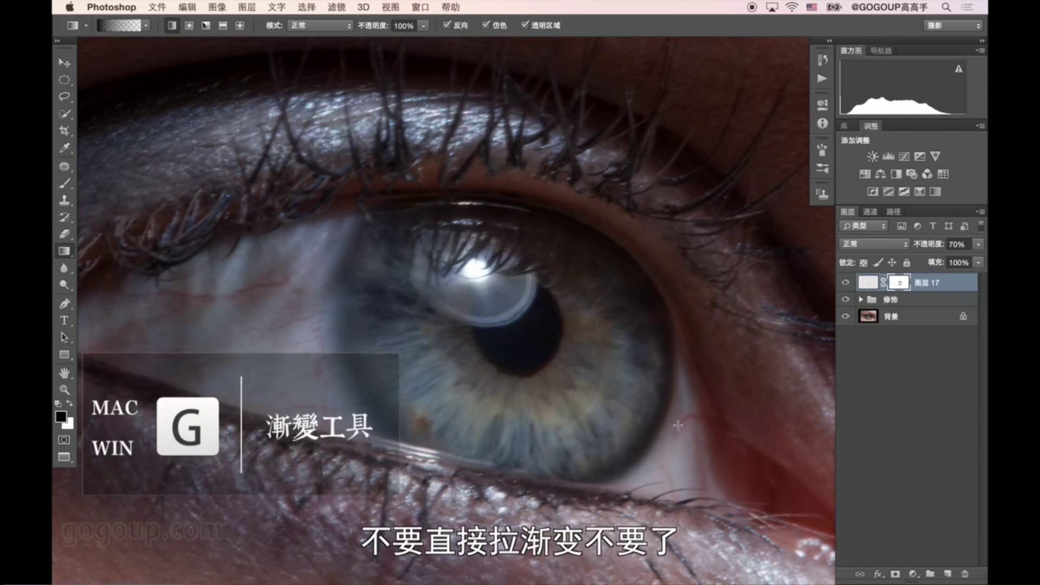
pyautogui.moveTo(597, 415); pyautogui.dragTo(677, 426)
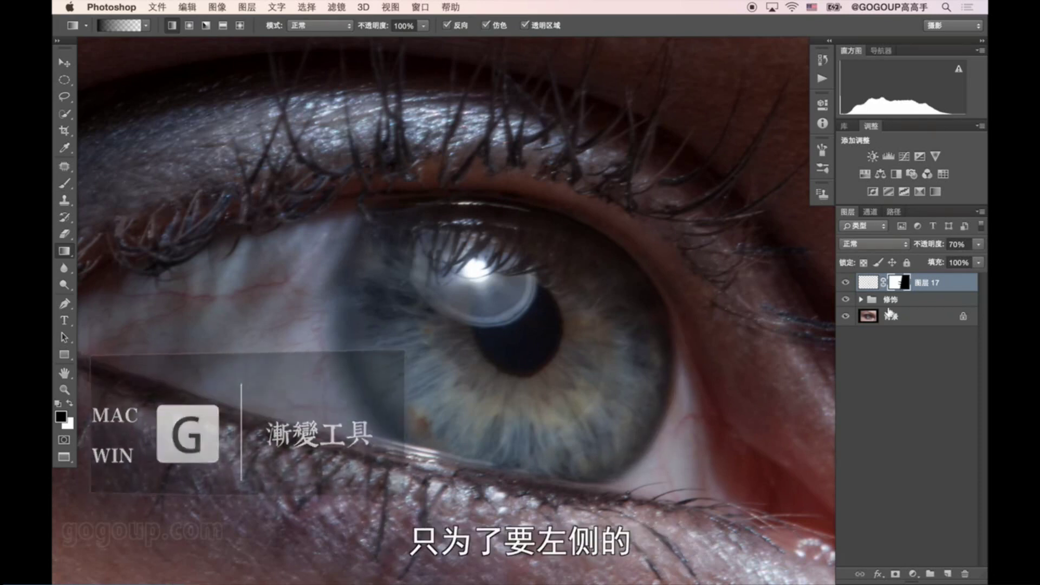
pyautogui.click(843, 283)
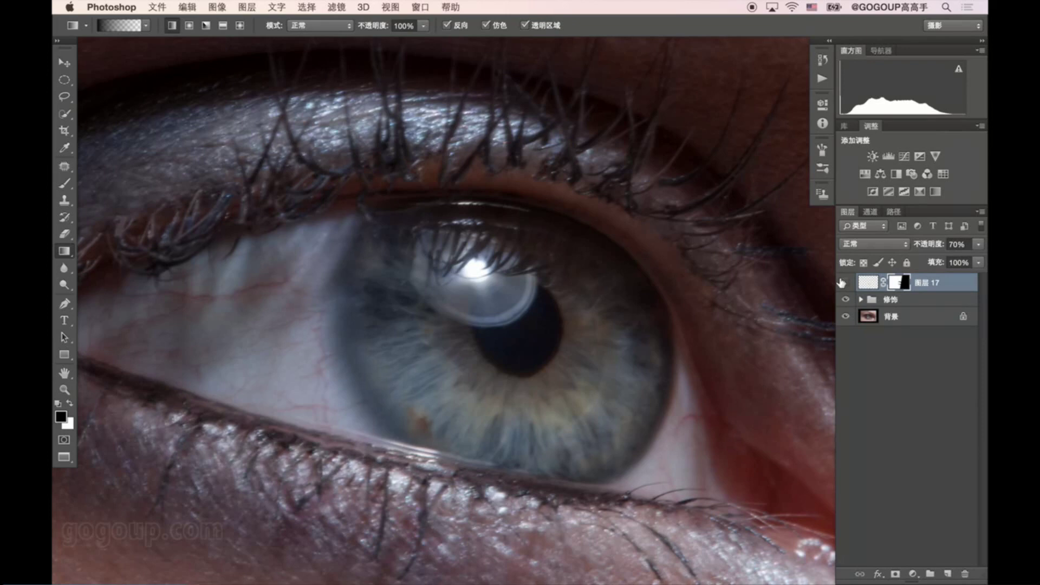
pyautogui.click(842, 283)
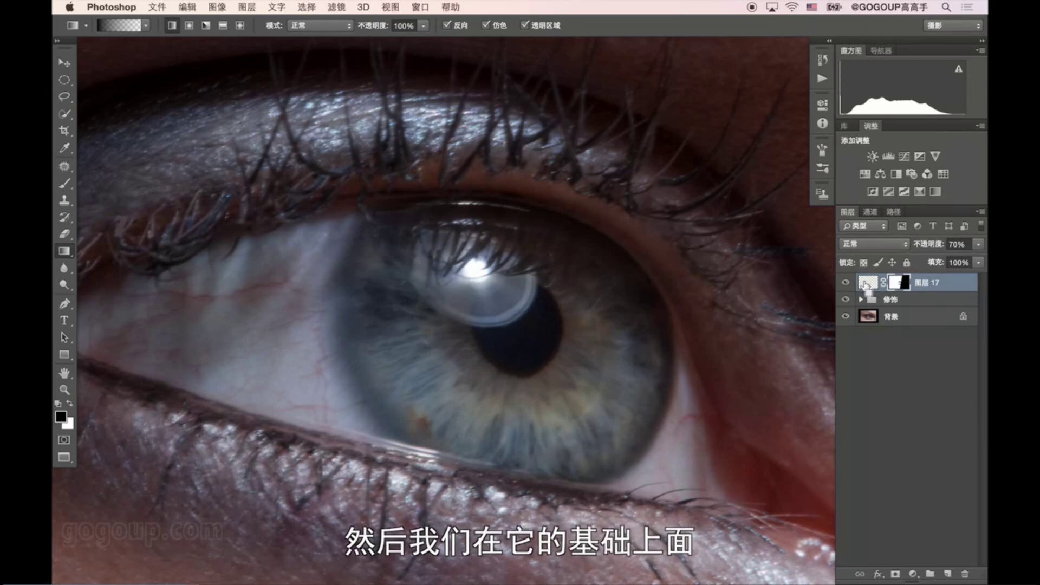
pyautogui.hotkey('ctrl', 'shift', 'n')
# Step: Create 图层 18 in Soft Light mode filled with 50% gray
pyautogui.click(542, 261)
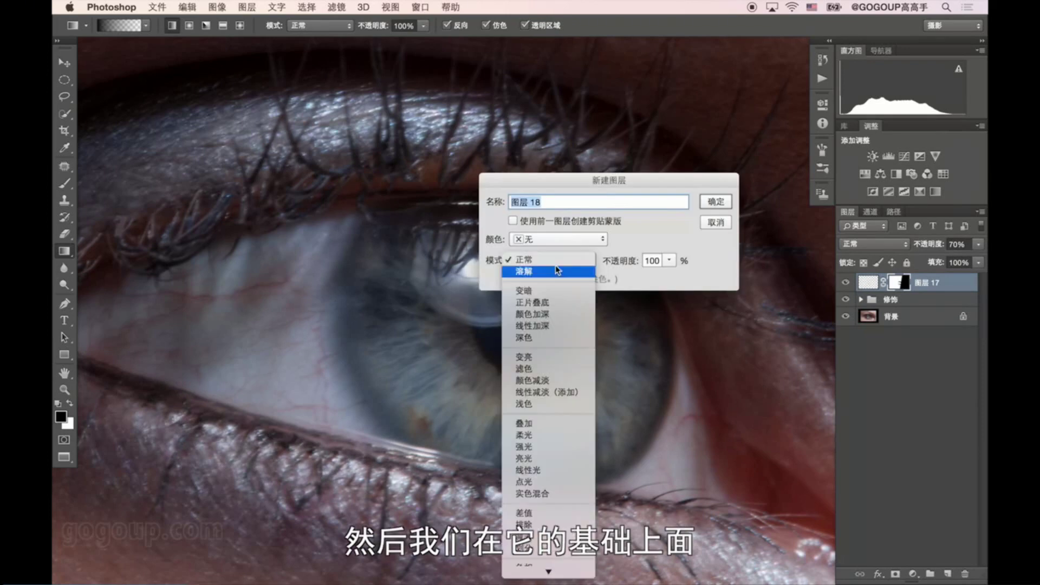
pyautogui.click(544, 438)
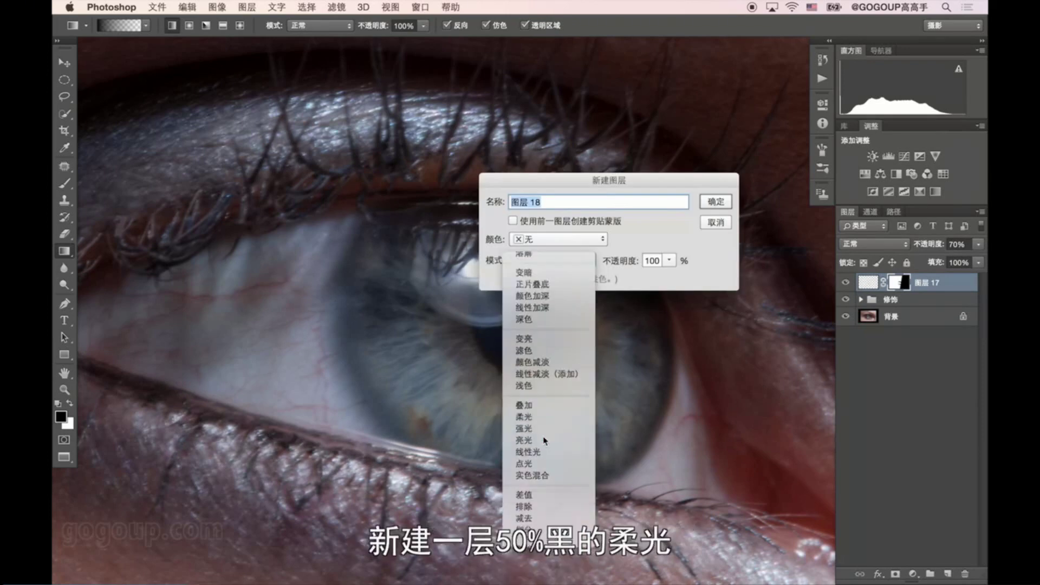
pyautogui.click(715, 202)
pyautogui.press('z')
pyautogui.moveTo(367, 360); pyautogui.dragTo(383, 366)
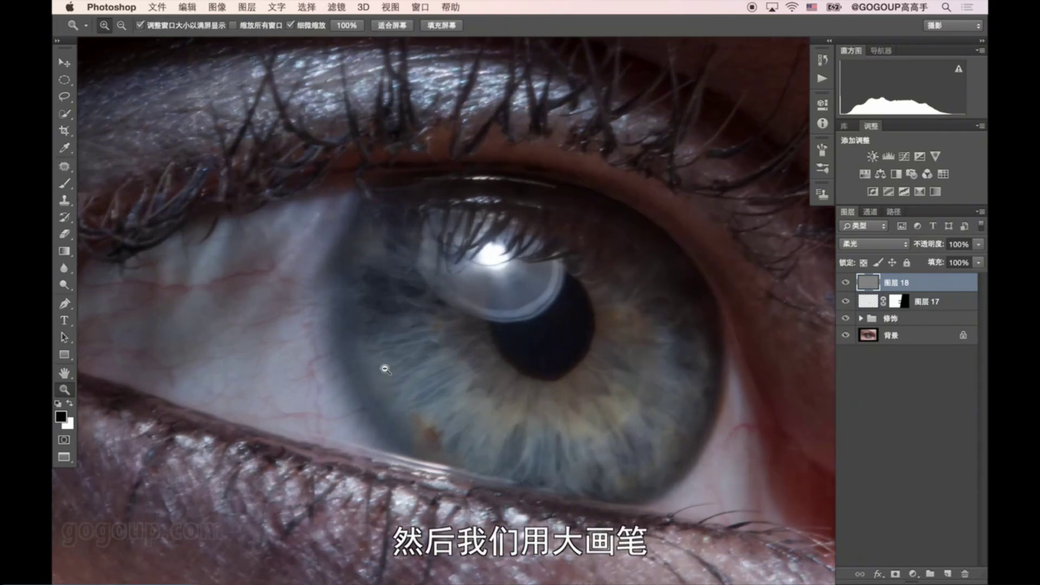
# Step: Paint dark along the iris's left edge and lower rim on 图层 18
pyautogui.press('b')
pyautogui.press(']')
pyautogui.press(']')
pyautogui.press(']')
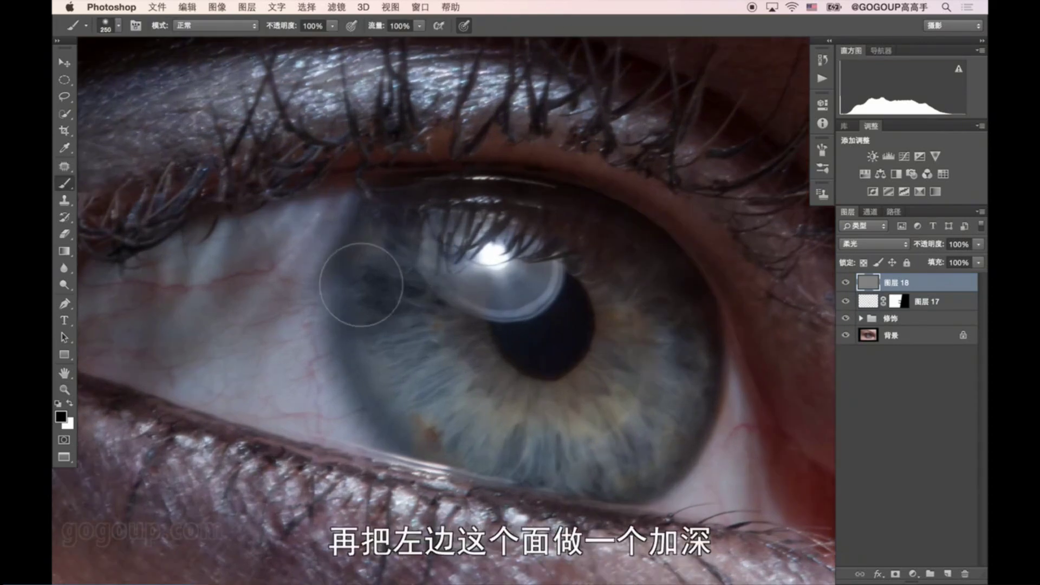
pyautogui.moveTo(361, 285)
pyautogui.mouseDown()
pyautogui.moveTo(370, 247)
pyautogui.moveTo(383, 372)
pyautogui.moveTo(399, 390)
pyautogui.mouseUp()
pyautogui.press('[')
pyautogui.press('[')
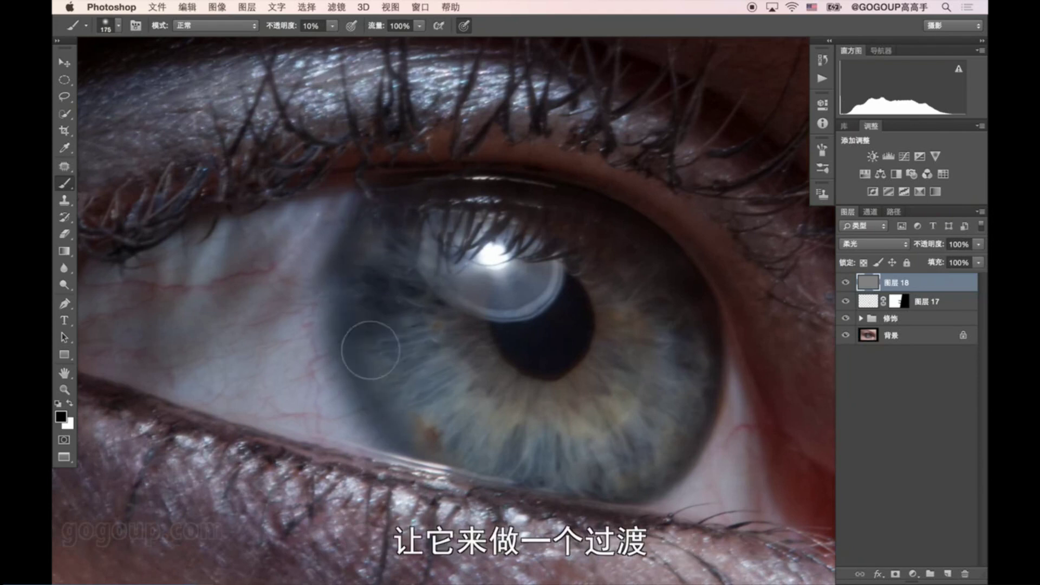
pyautogui.press('[')
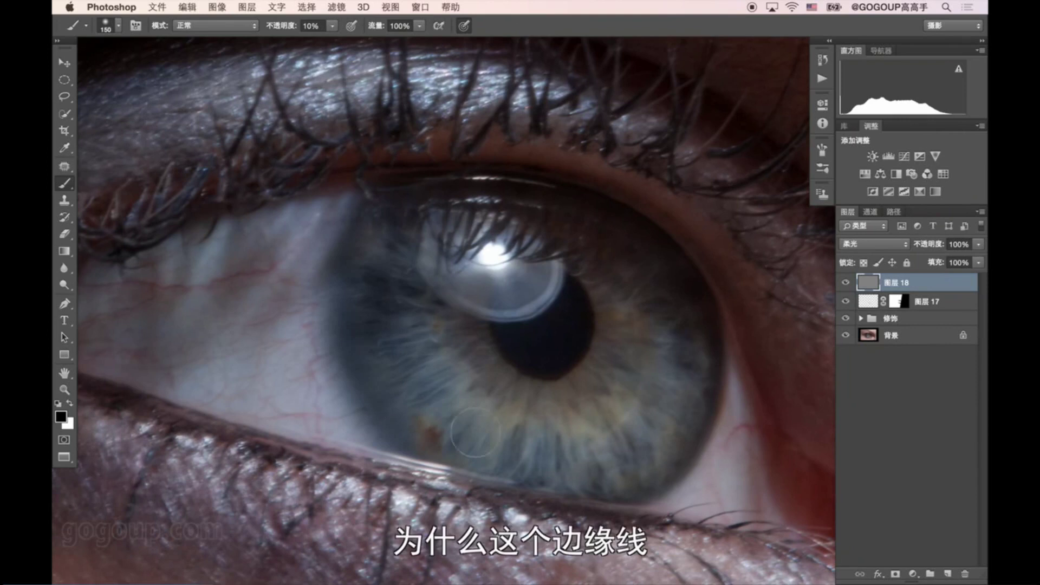
pyautogui.moveTo(385, 239); pyautogui.dragTo(397, 374)
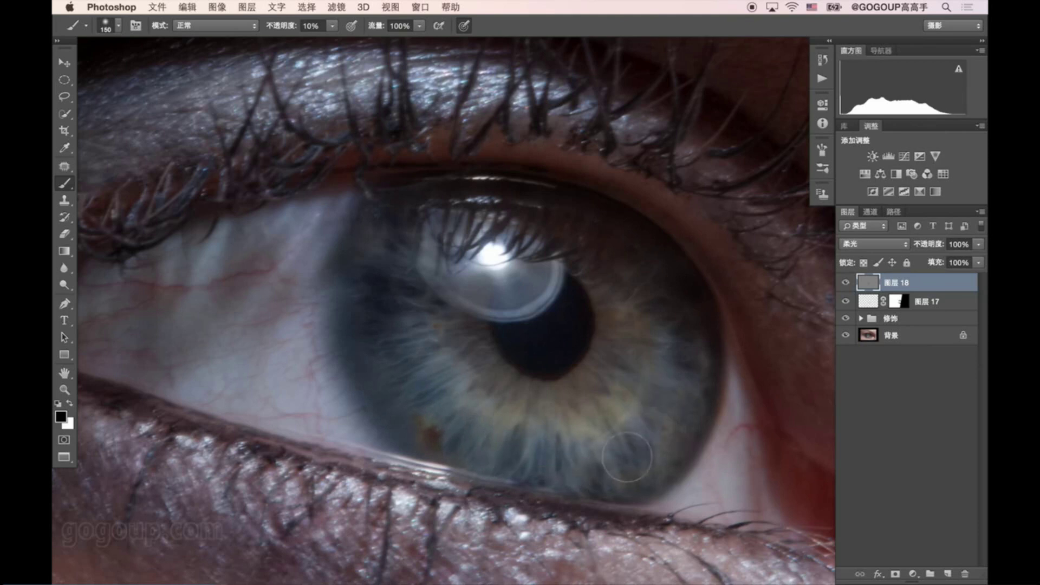
# Step: Compare the eye with and without 图层 18, keeping it on Soft Light
pyautogui.click(846, 282)
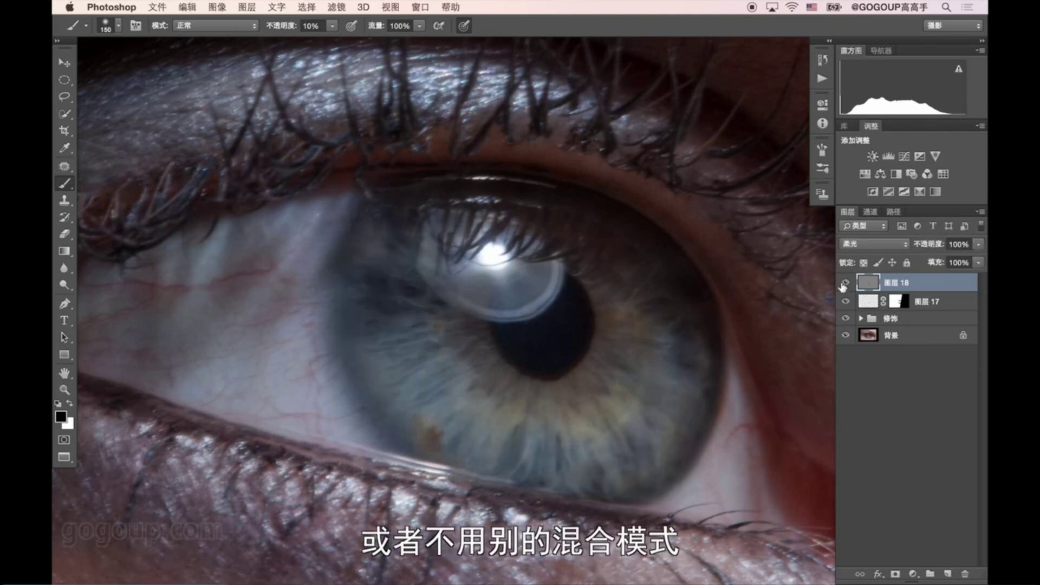
pyautogui.click(845, 282)
pyautogui.click(846, 283)
pyautogui.click(860, 247)
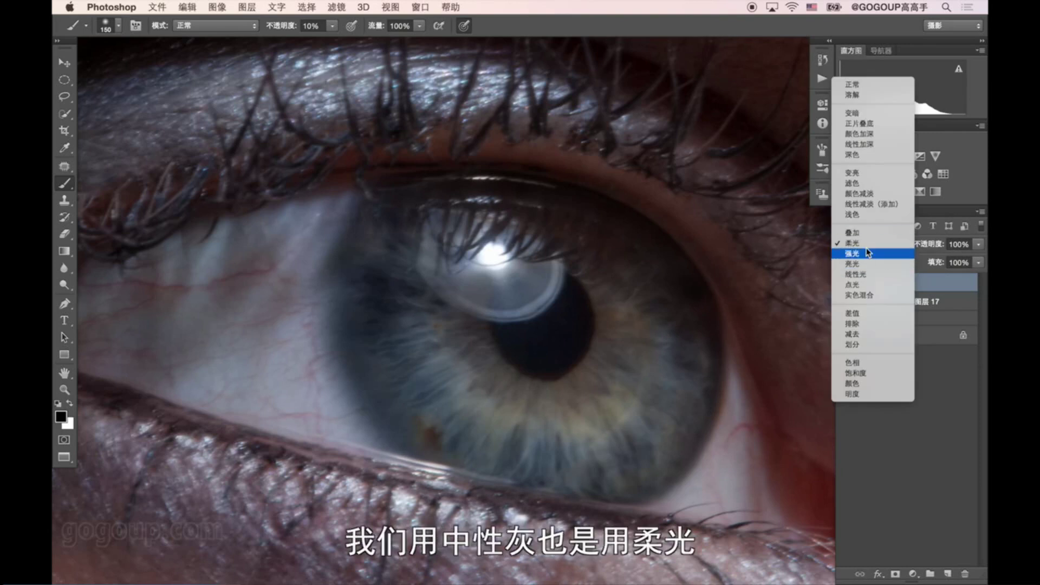
pyautogui.click(900, 434)
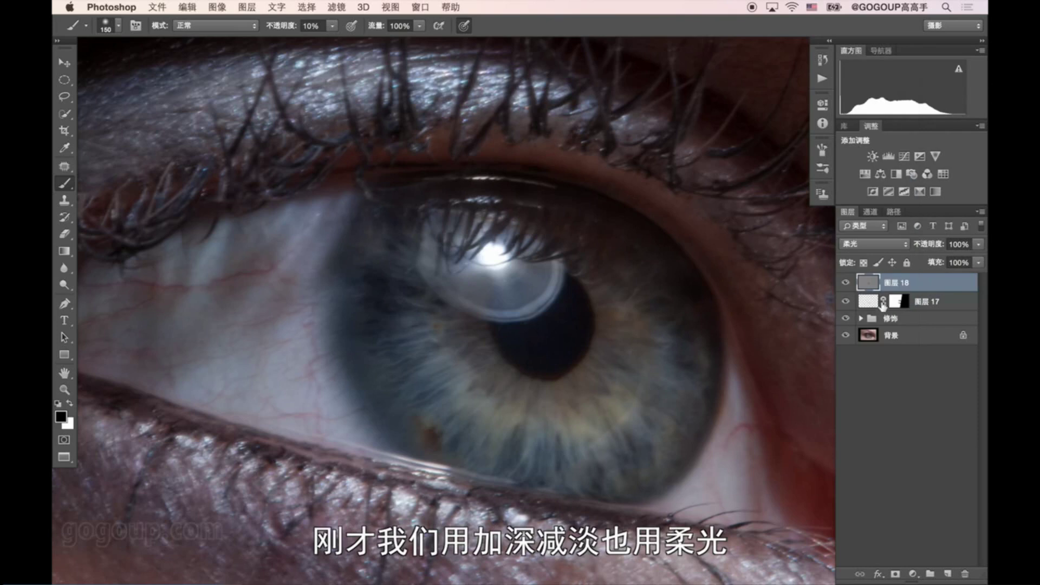
pyautogui.click(845, 283)
pyautogui.click(845, 283)
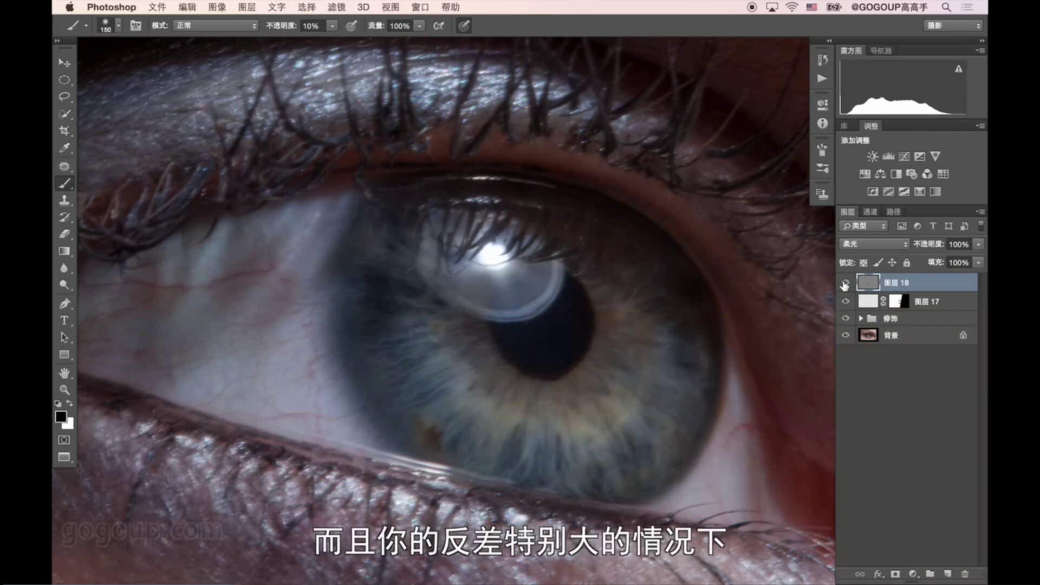
pyautogui.click(844, 283)
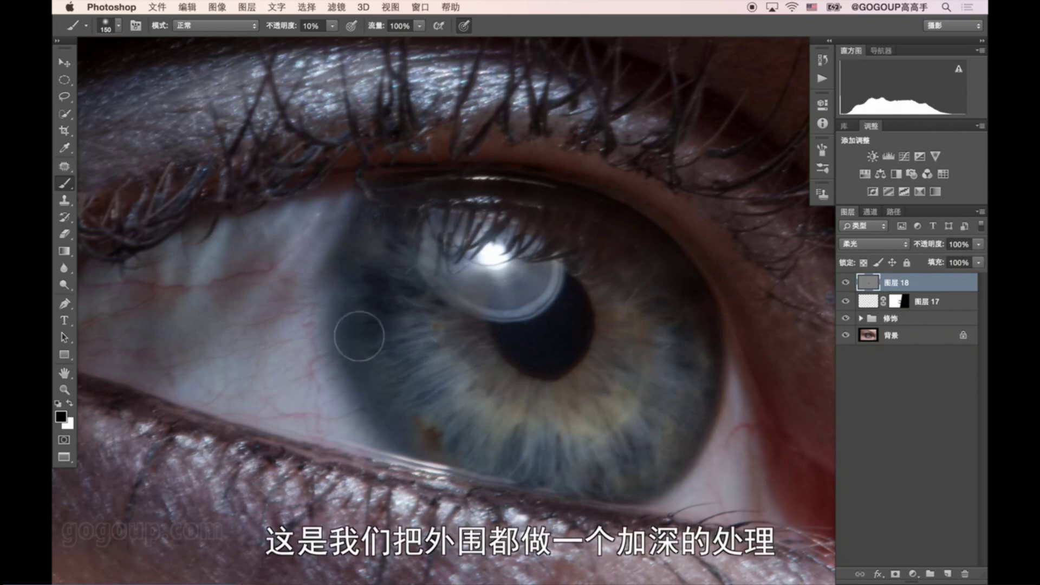
pyautogui.press('z')
pyautogui.click(447, 404)
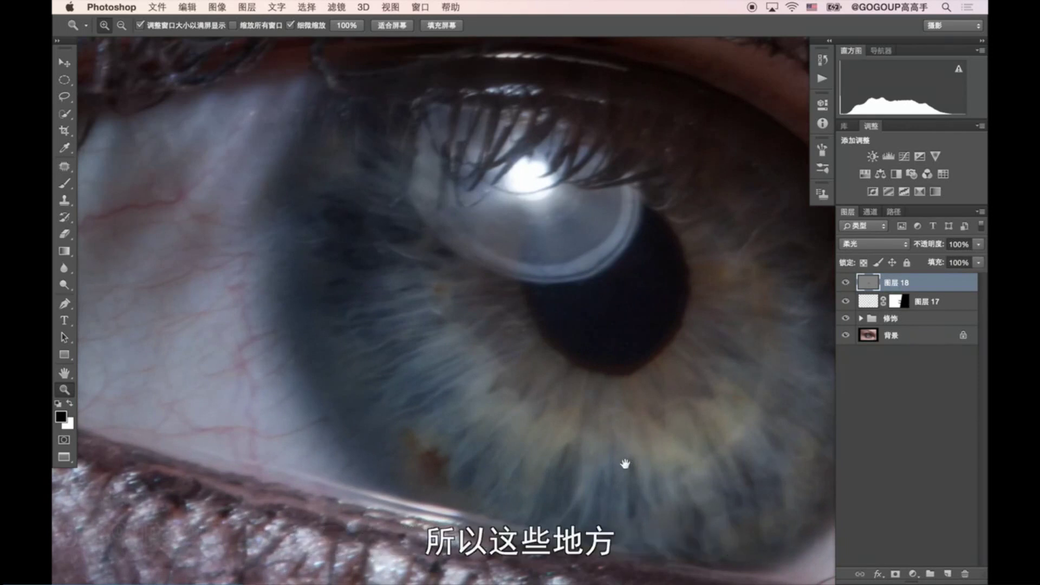
# Step: Add a black-and-white Gradient Map adjustment layer on top, then reselect 图层 18
pyautogui.moveTo(625, 464); pyautogui.dragTo(543, 354)
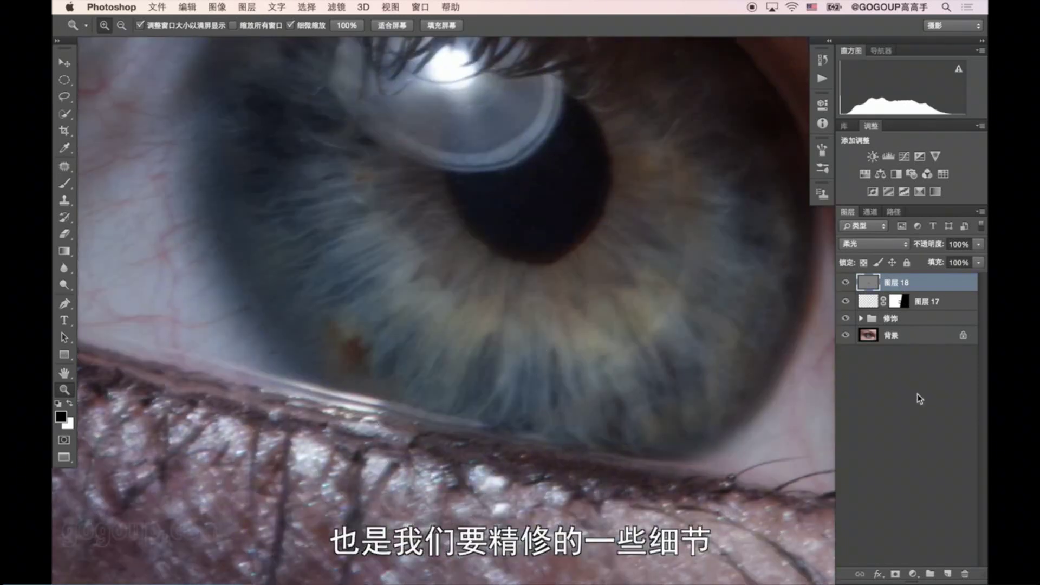
pyautogui.click(914, 577)
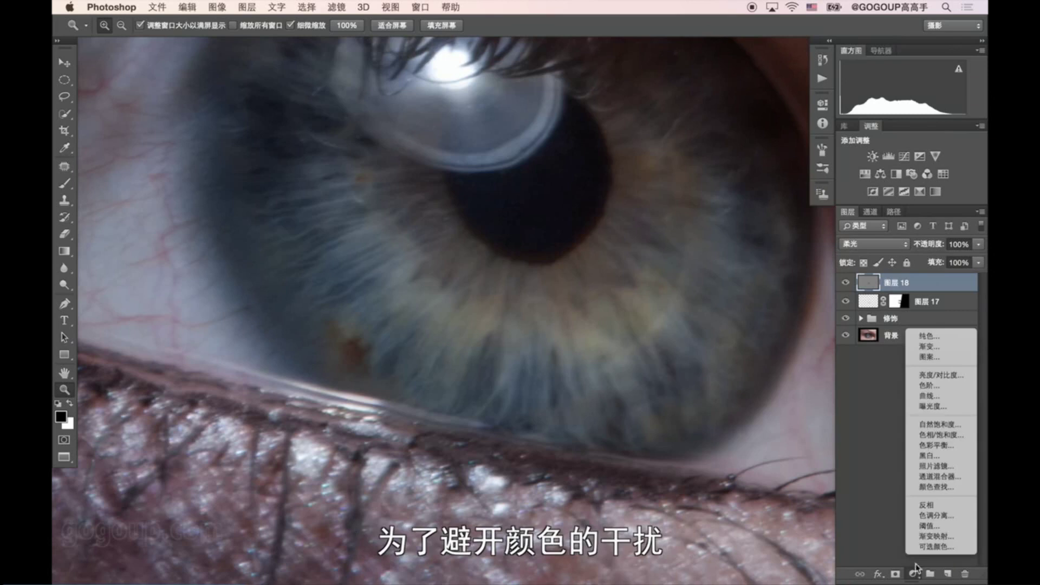
pyautogui.click(932, 529)
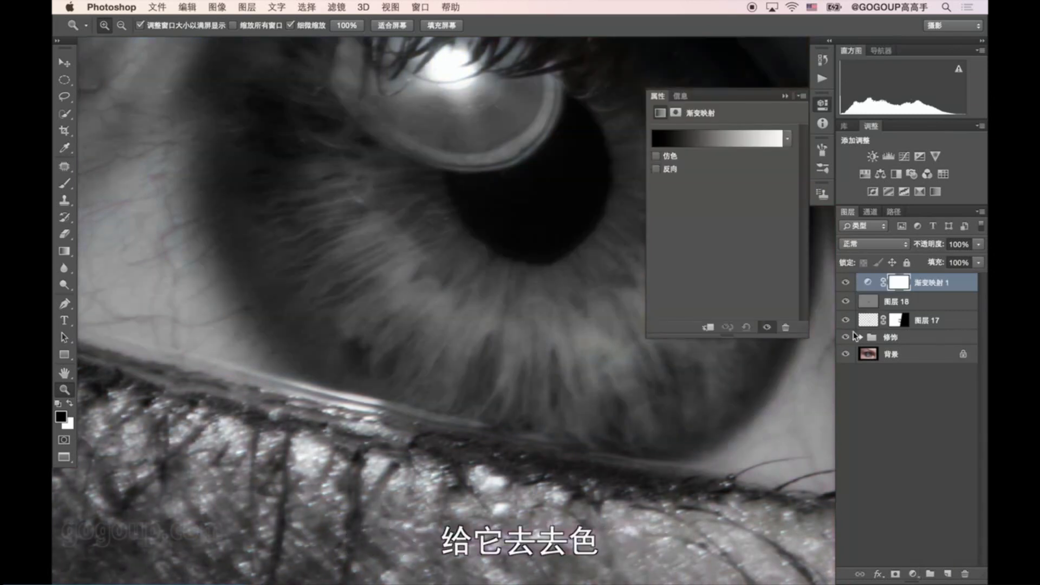
pyautogui.click(786, 96)
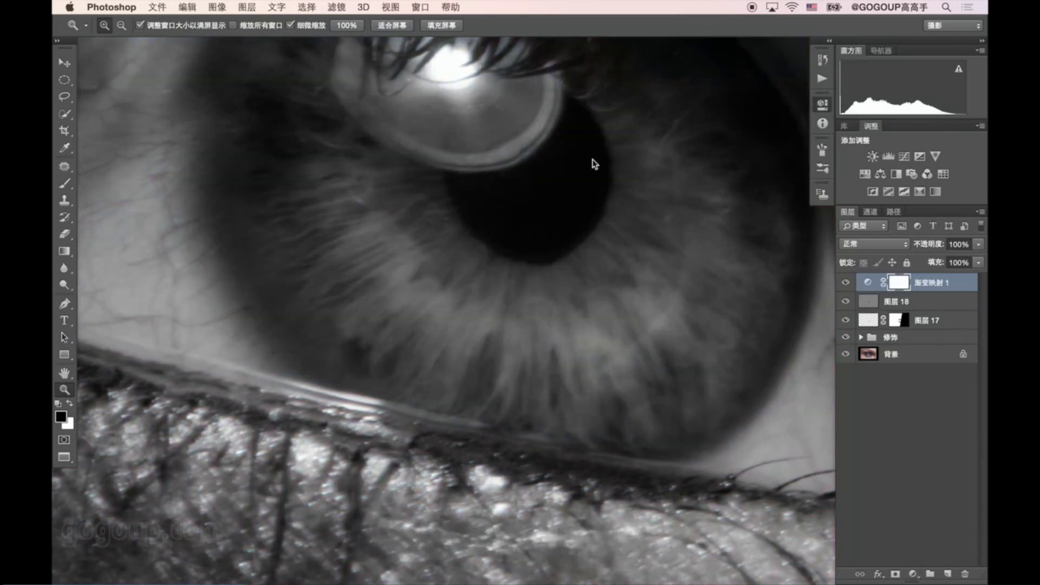
pyautogui.click(866, 303)
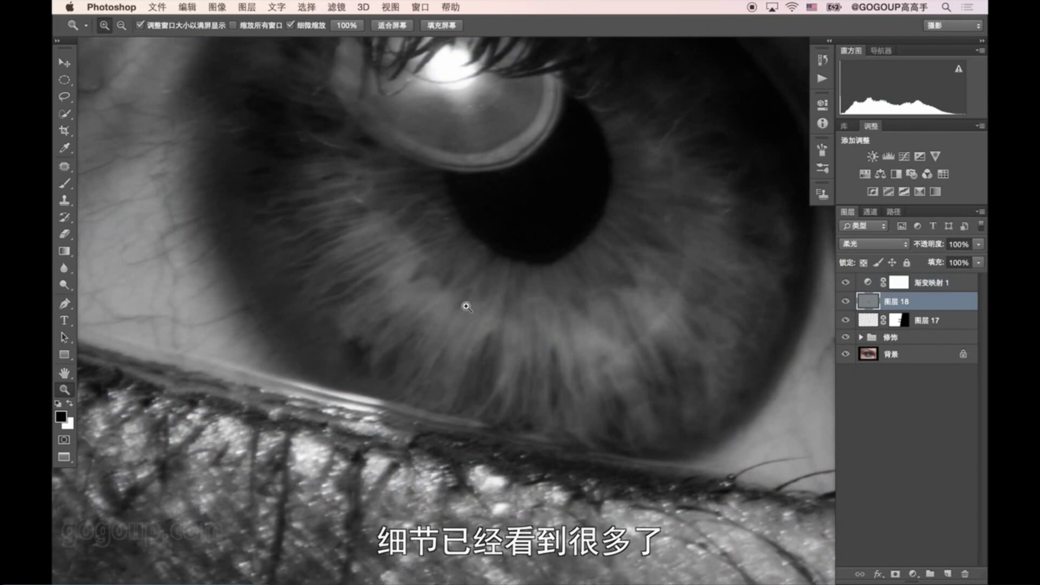
# Step: Set up a small white brush at 10% flow, pressure sizing off, for lightening iris spots
pyautogui.click(345, 383)
pyautogui.press('b')
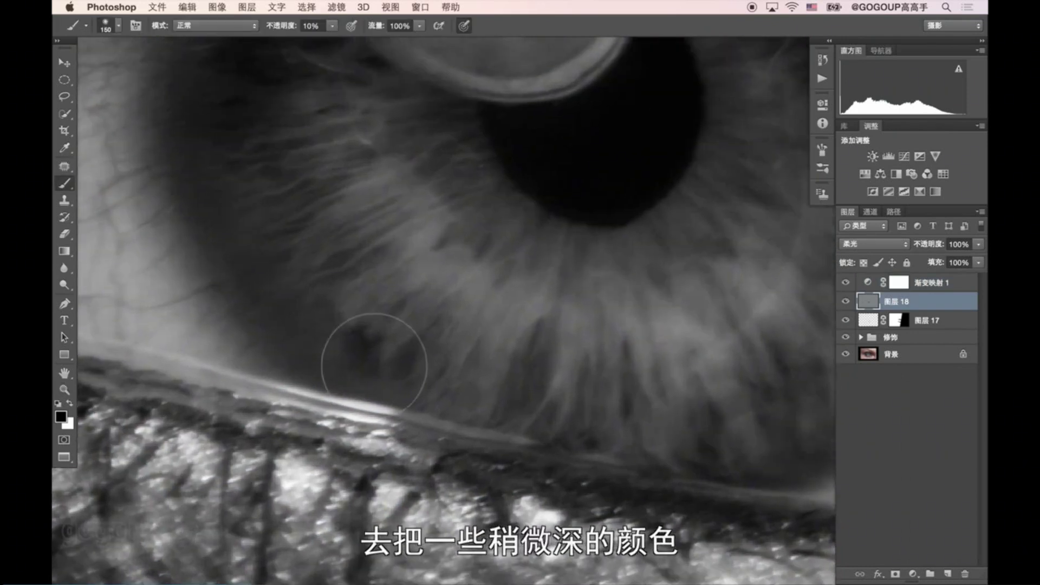
pyautogui.press('x')
pyautogui.press('p')
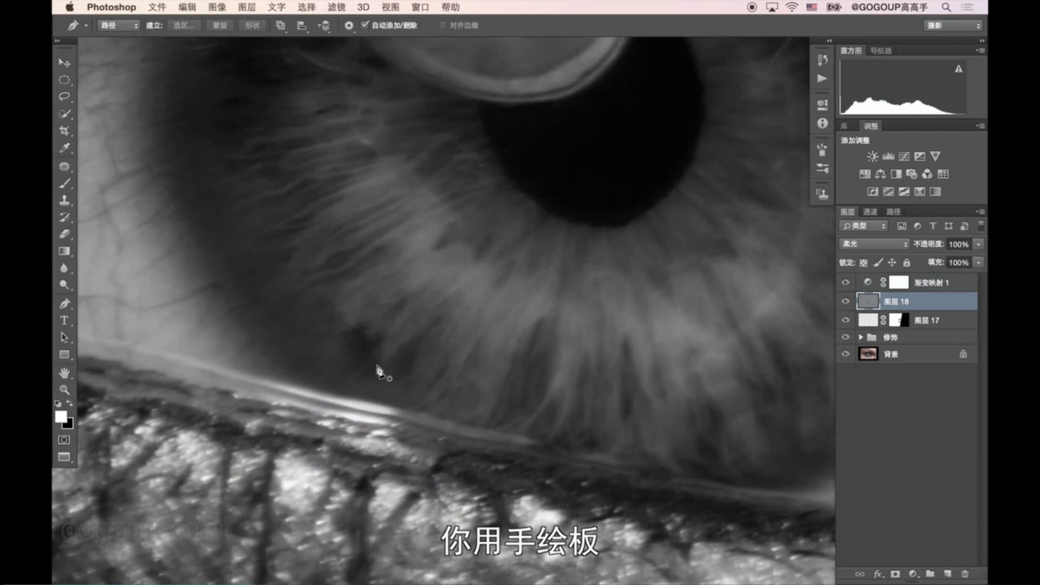
pyautogui.press('b')
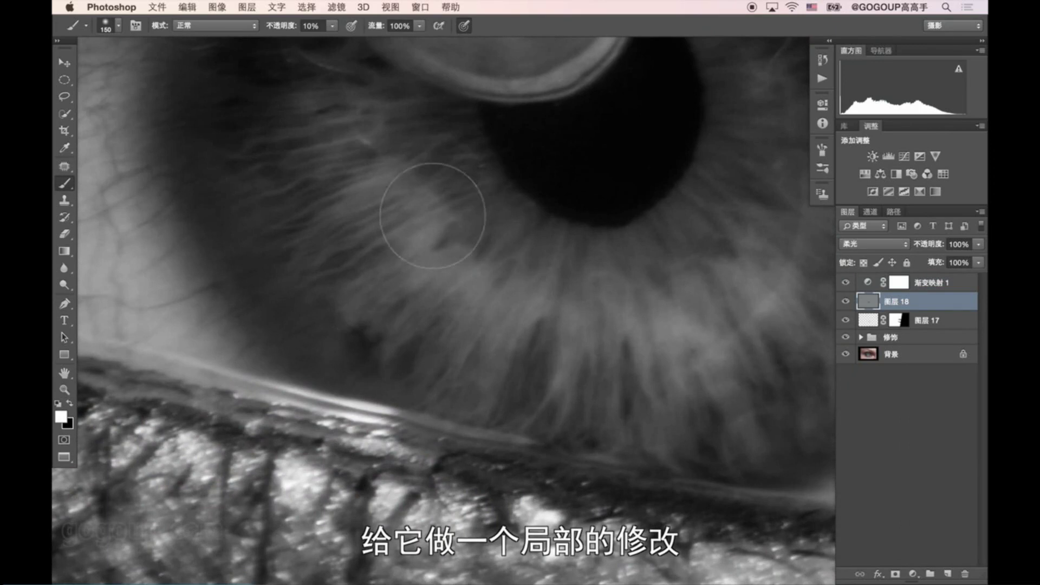
pyautogui.press('[')
pyautogui.press('[')
pyautogui.press('[')
pyautogui.press('[')
pyautogui.press('[')
pyautogui.press('[')
pyautogui.press('[')
pyautogui.press('[')
pyautogui.press('[')
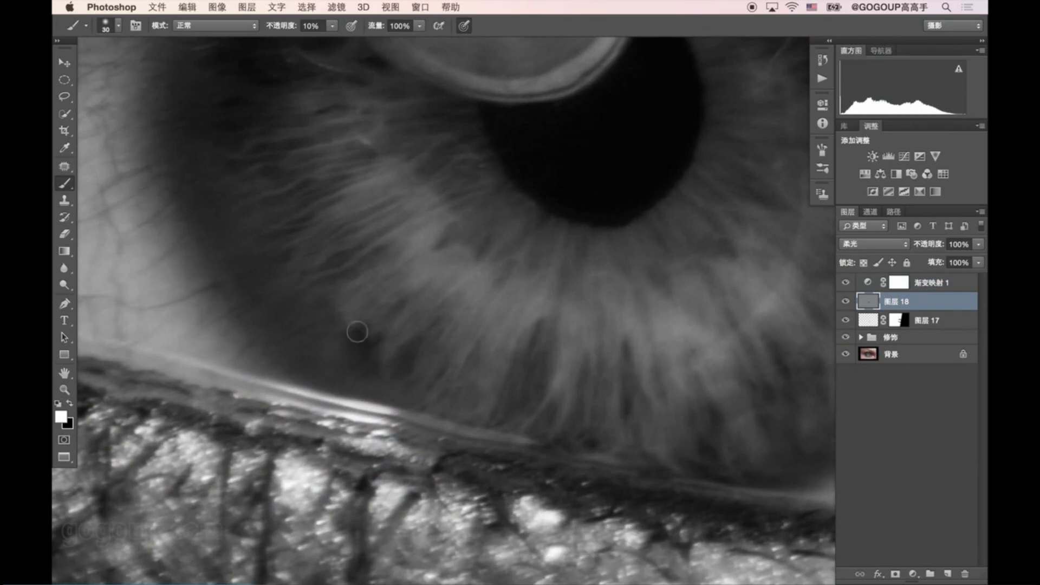
pyautogui.press('[')
pyautogui.click(463, 25)
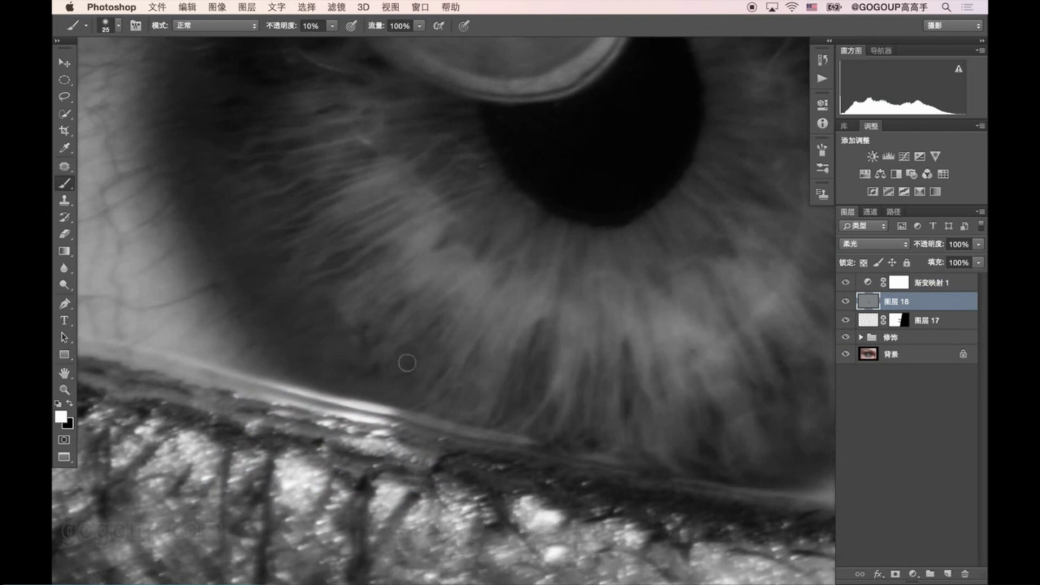
pyautogui.hotkey('shift', '1')
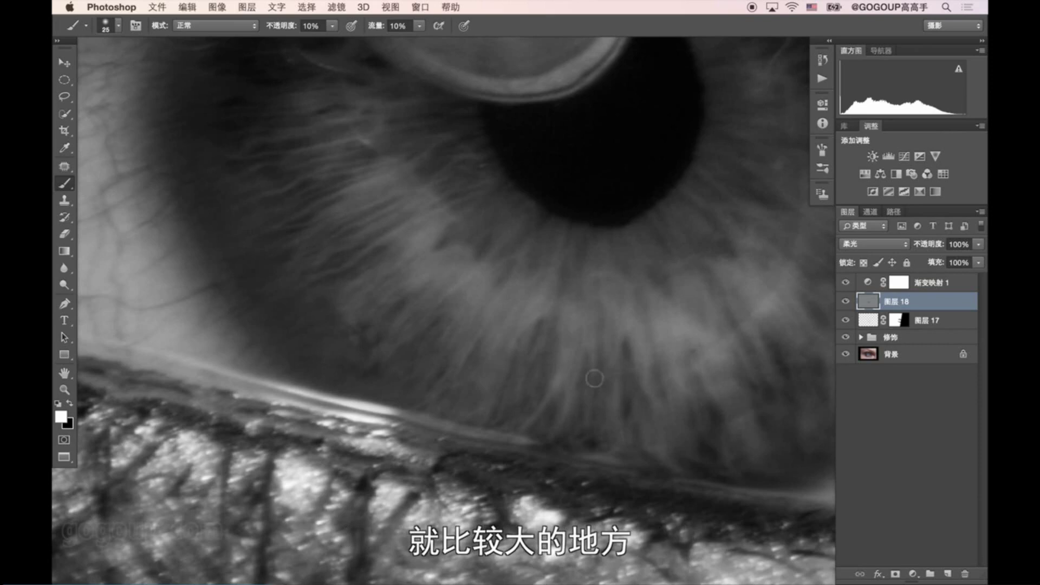
pyautogui.moveTo(656, 372)
pyautogui.mouseDown()
pyautogui.moveTo(538, 307)
pyautogui.moveTo(492, 295)
pyautogui.mouseUp()
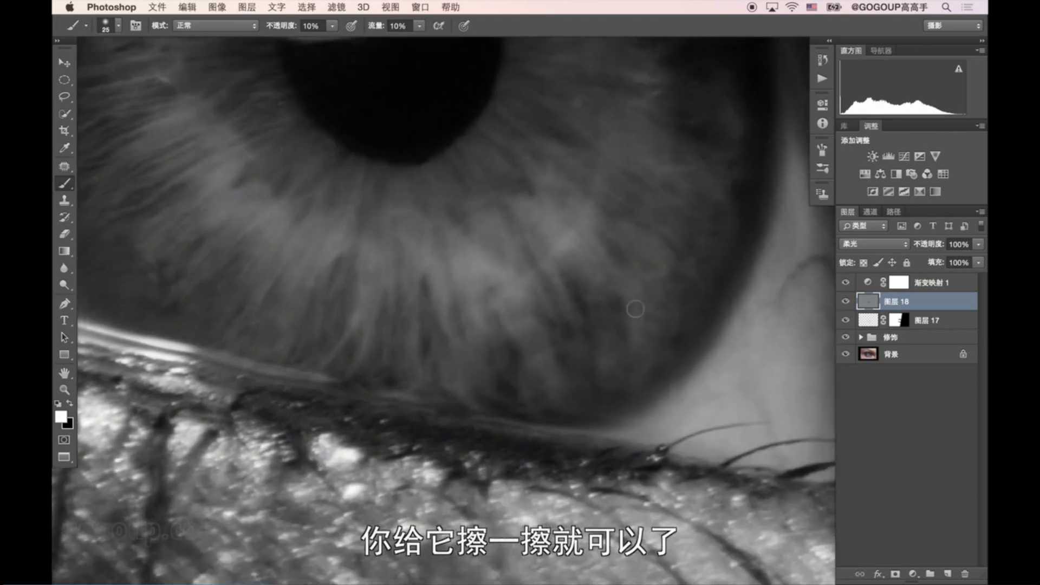
pyautogui.moveTo(657, 211); pyautogui.dragTo(630, 368)
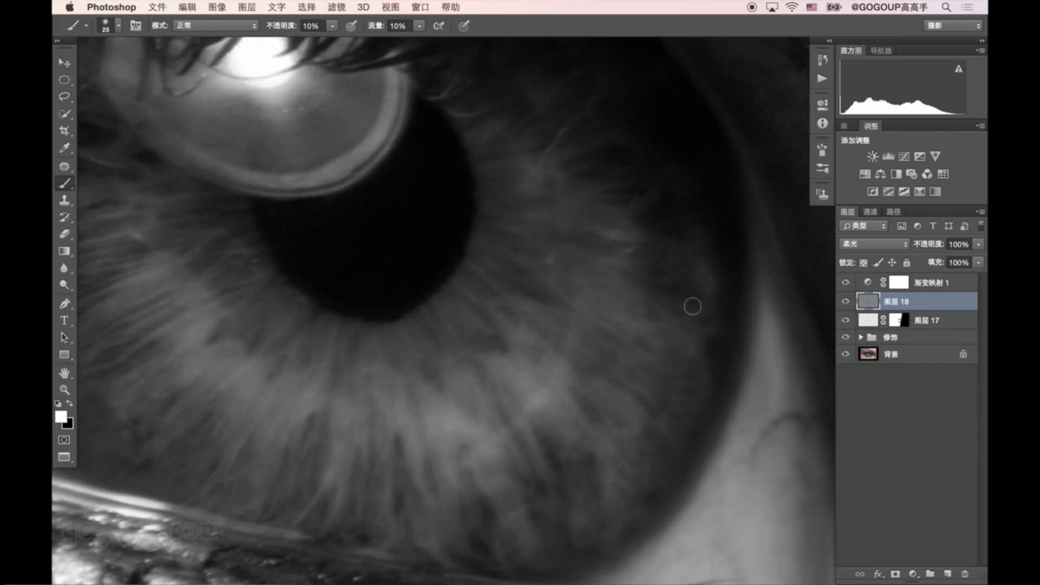
pyautogui.press('x')
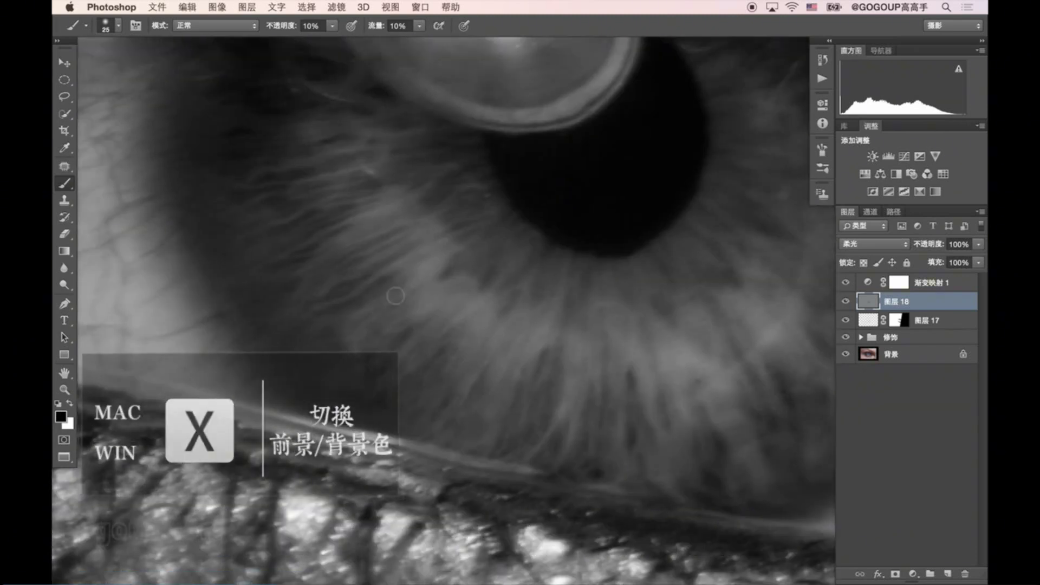
# Step: Paint black streaks at 50% brush opacity around the lower, left and upper iris on 图层 18
pyautogui.press('3')
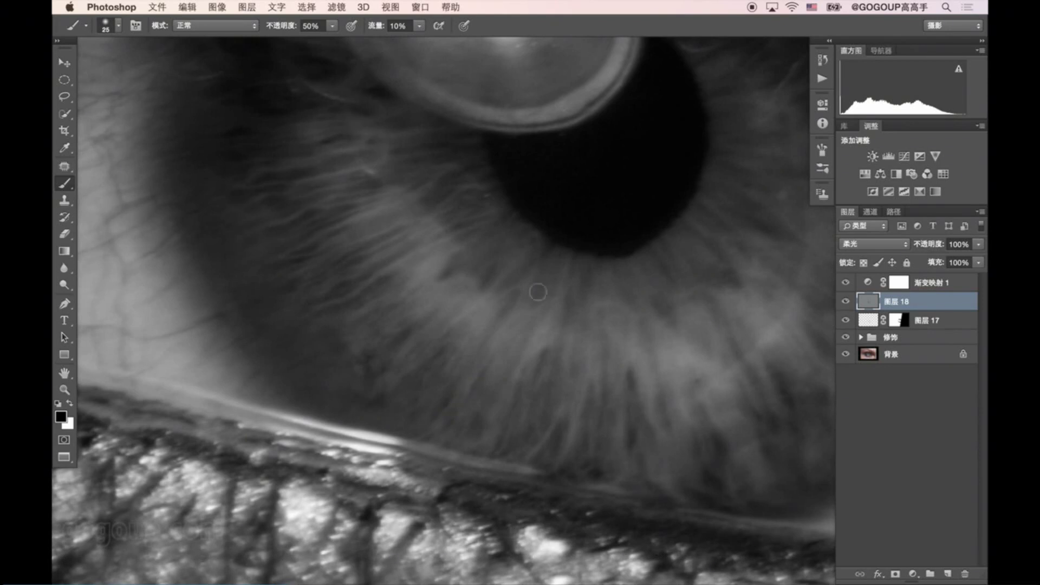
pyautogui.moveTo(604, 403); pyautogui.dragTo(466, 354)
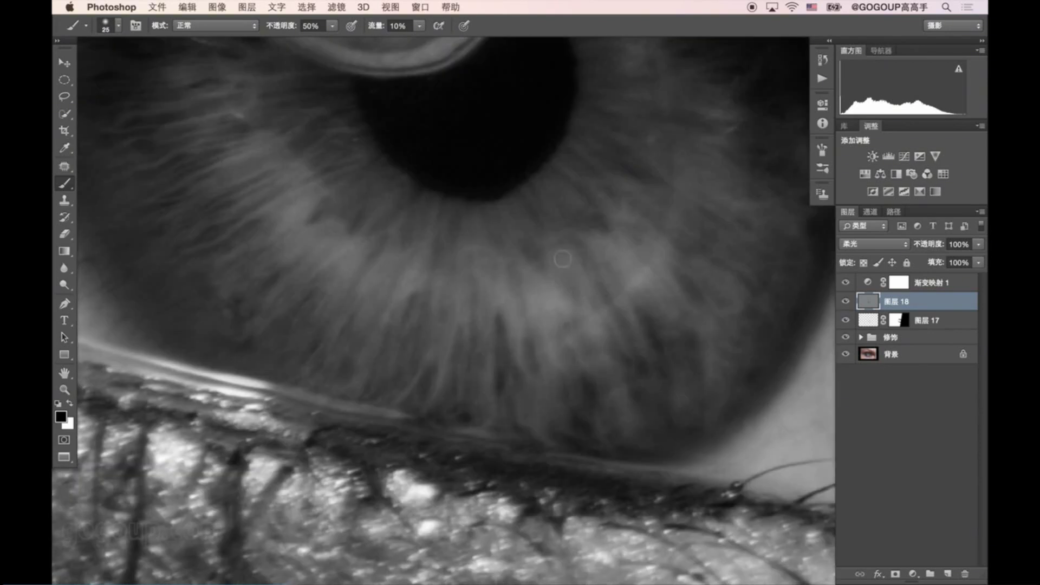
pyautogui.hscroll(3, 617, 390)
pyautogui.scroll(3, 647, 417)
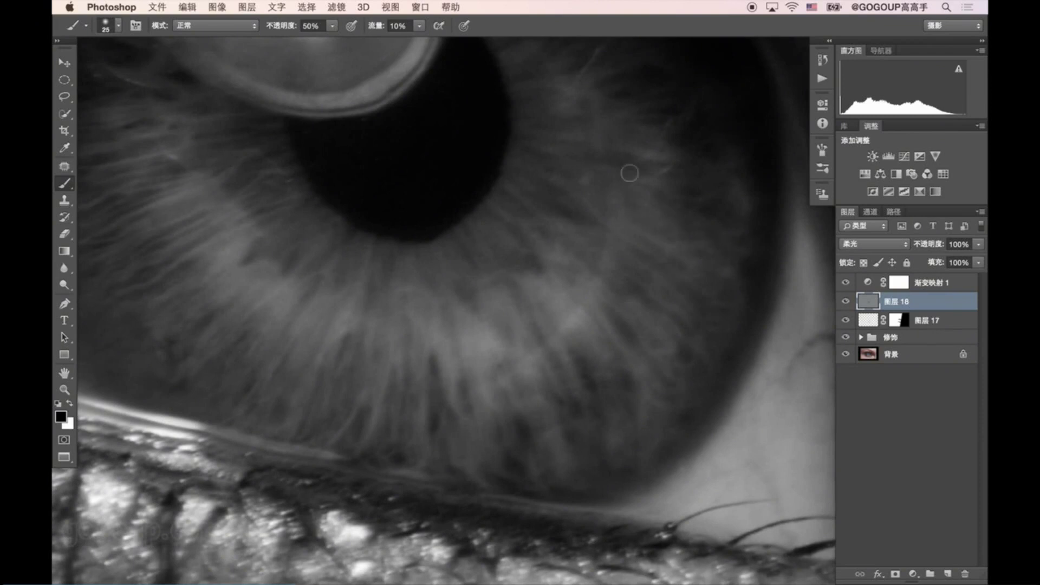
pyautogui.moveTo(649, 320); pyautogui.dragTo(747, 238)
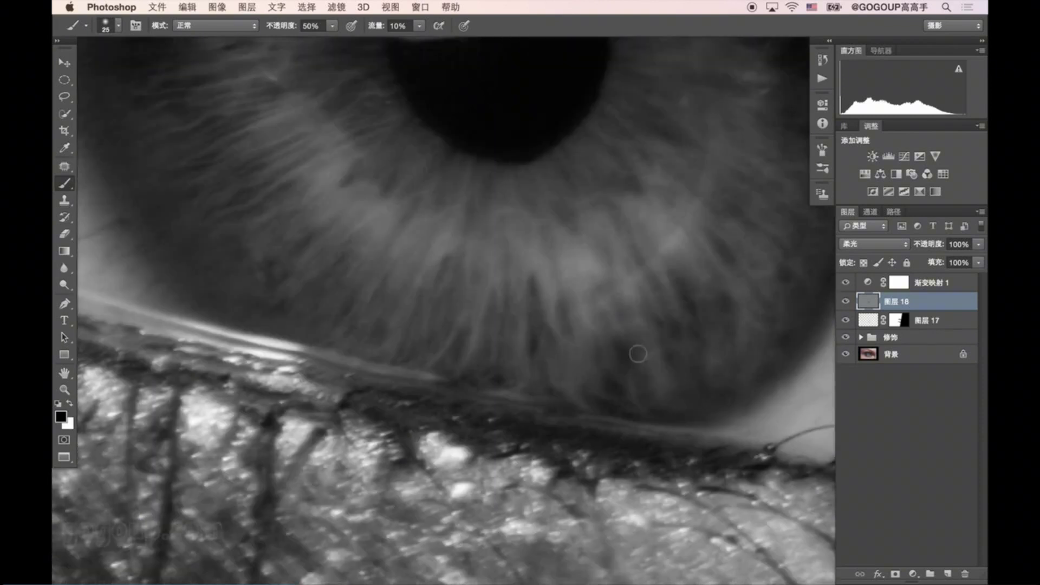
pyautogui.moveTo(542, 228); pyautogui.dragTo(634, 353)
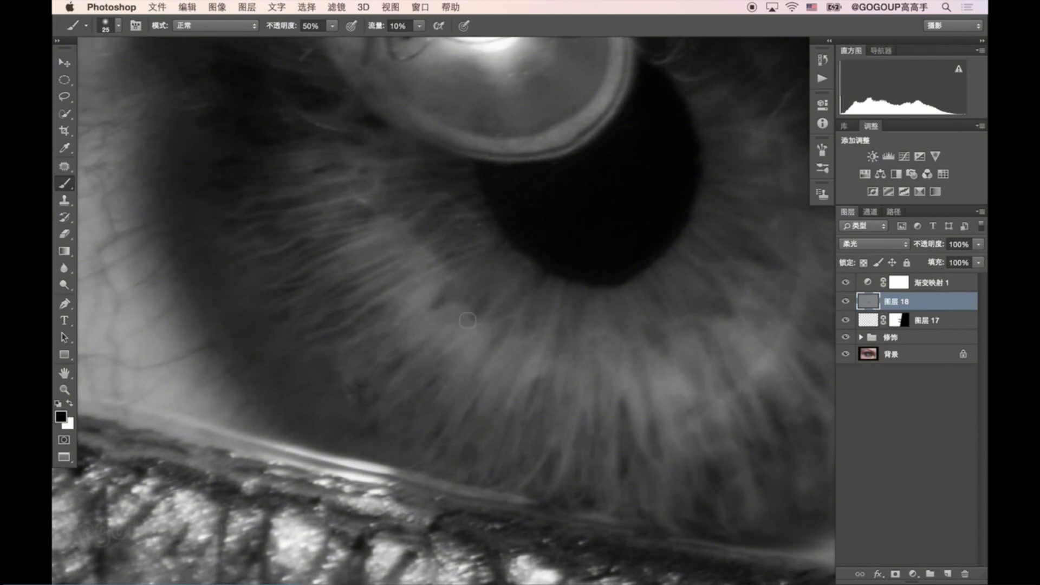
pyautogui.moveTo(363, 327); pyautogui.dragTo(419, 412)
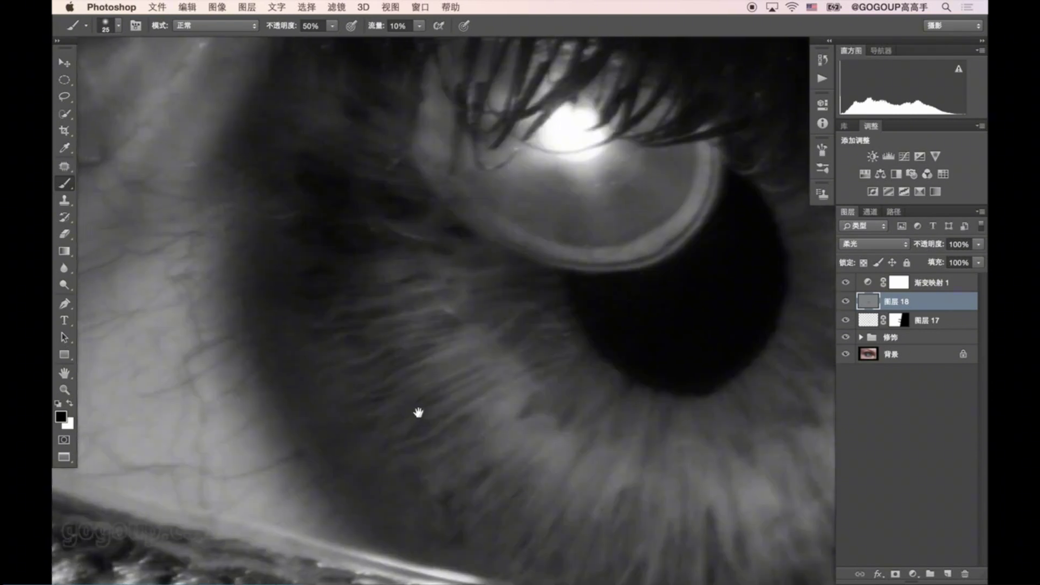
pyautogui.moveTo(446, 481); pyautogui.dragTo(395, 285)
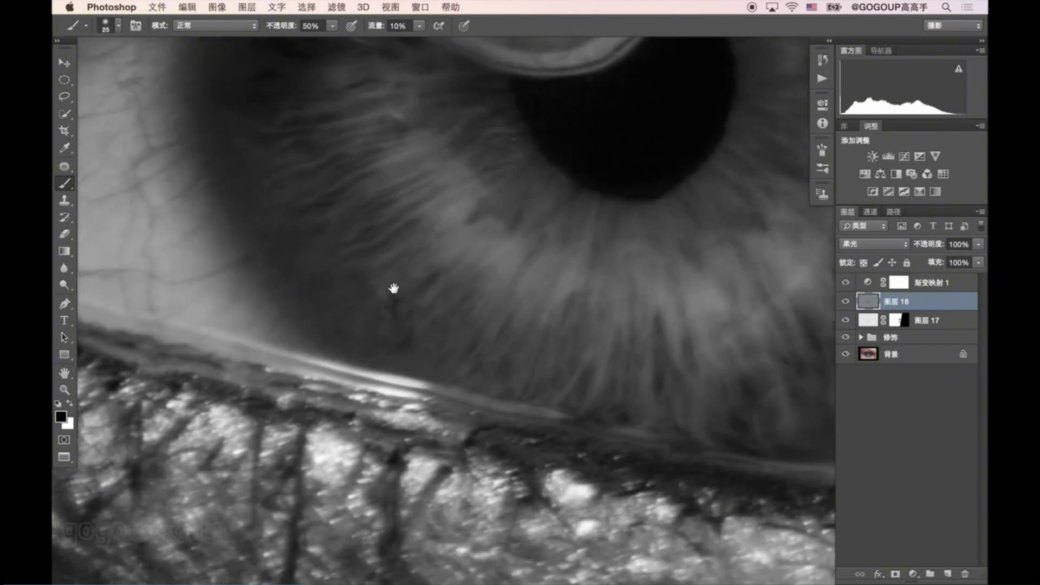
pyautogui.moveTo(515, 233); pyautogui.dragTo(499, 330)
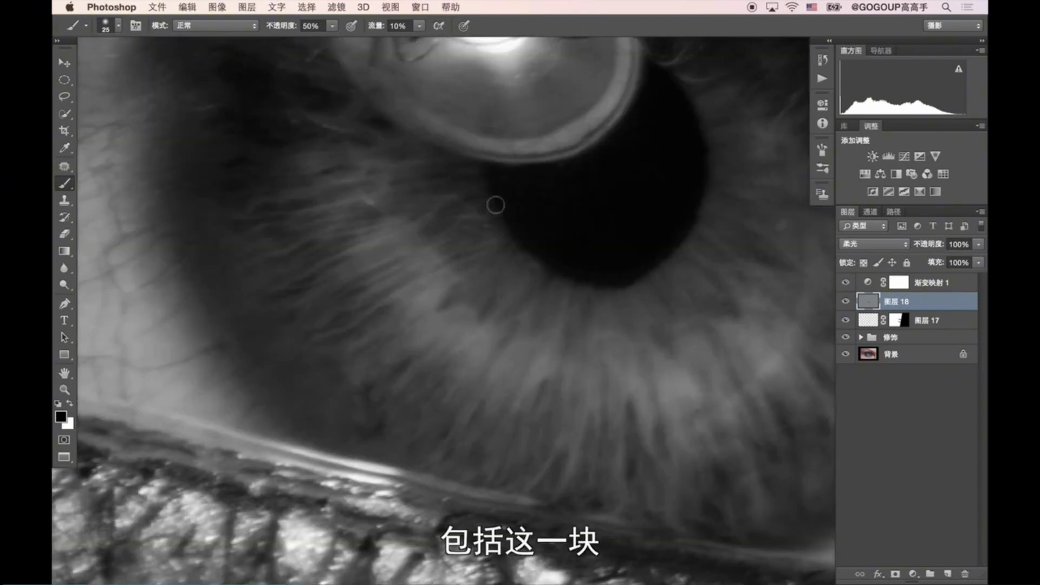
# Step: Shrink the brush, drop opacity to 30% with pen pressure, and streak the right iris
pyautogui.press('[')
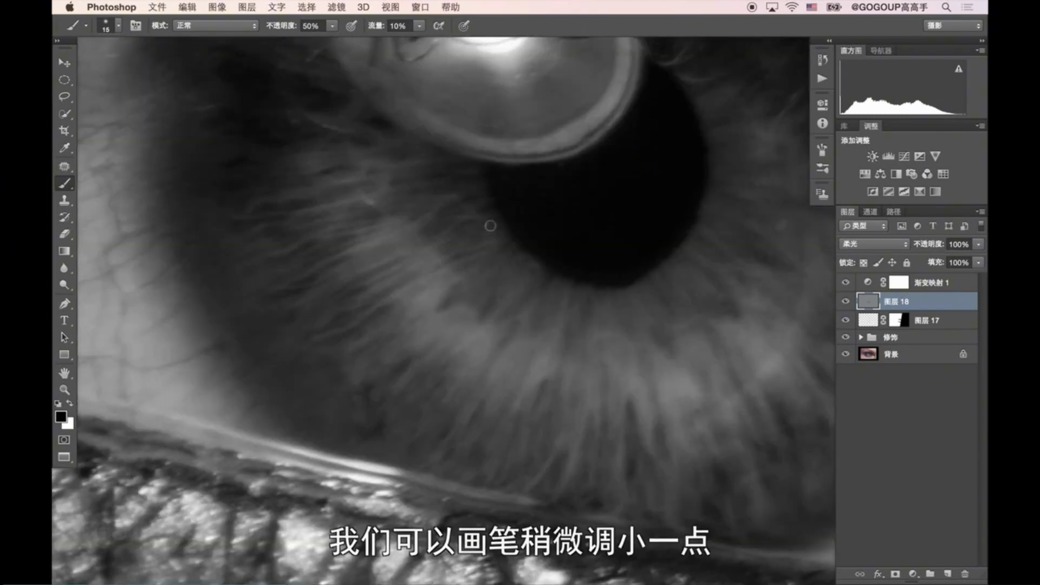
pyautogui.press('3')
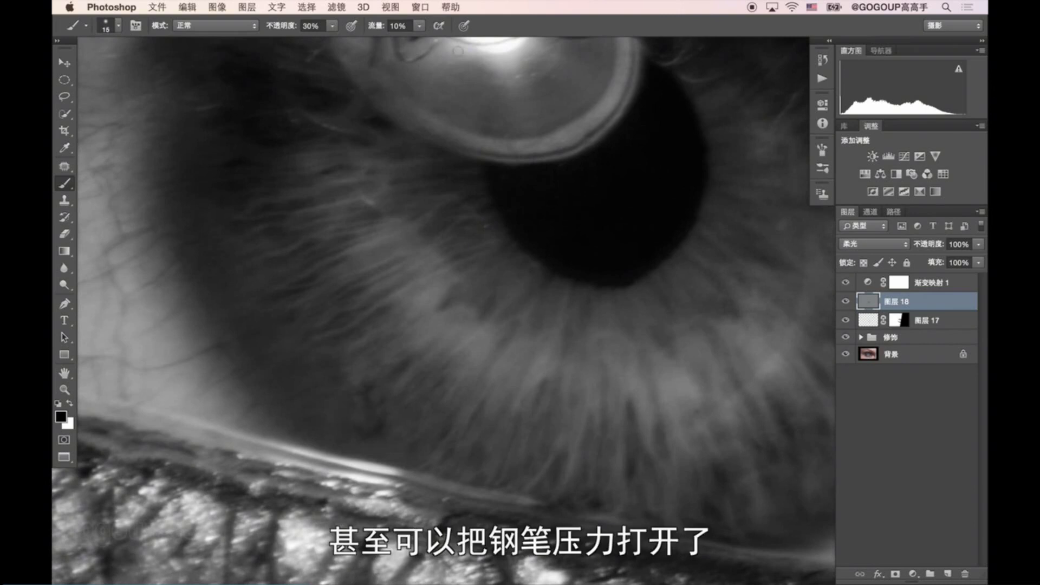
pyautogui.click(464, 26)
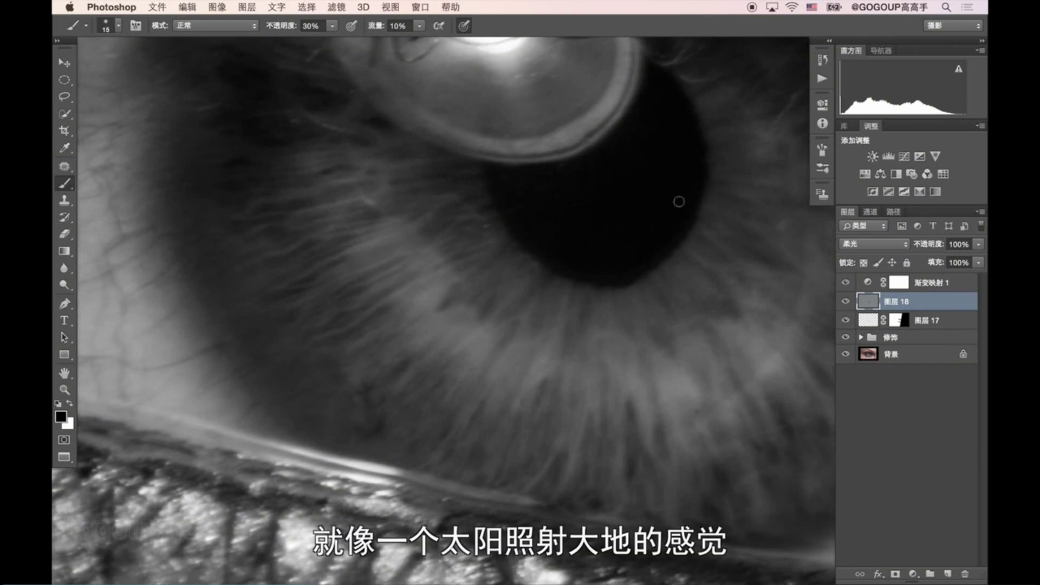
pyautogui.moveTo(667, 283); pyautogui.dragTo(611, 267)
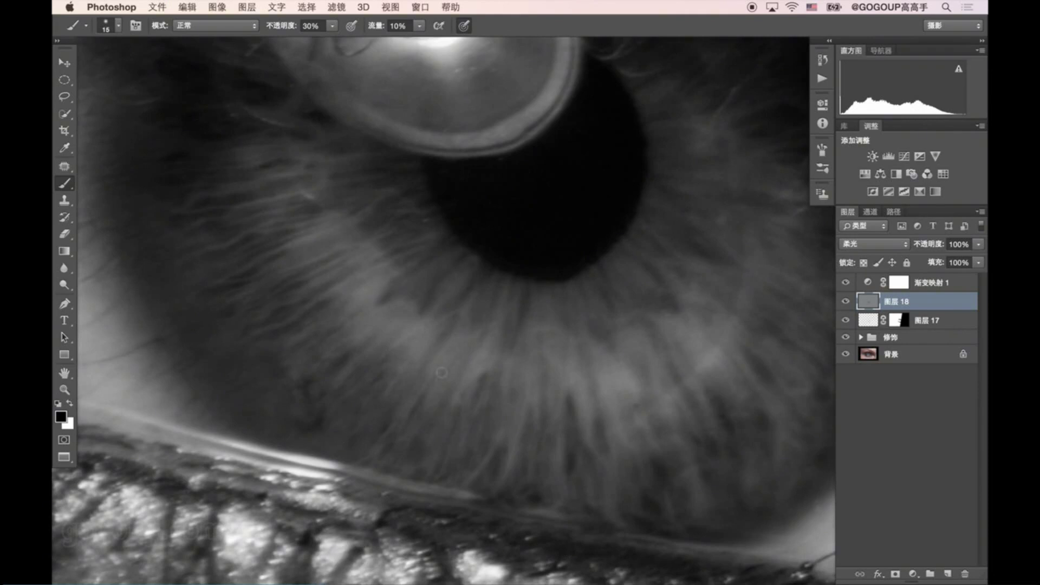
# Step: Zoom out to the whole eye and hide the gradient map 渐变映射 1
pyautogui.press('z')
pyautogui.keyDown('alt'); pyautogui.click(399, 365); pyautogui.keyUp('alt')
pyautogui.keyDown('alt'); pyautogui.click(427, 378); pyautogui.keyUp('alt')
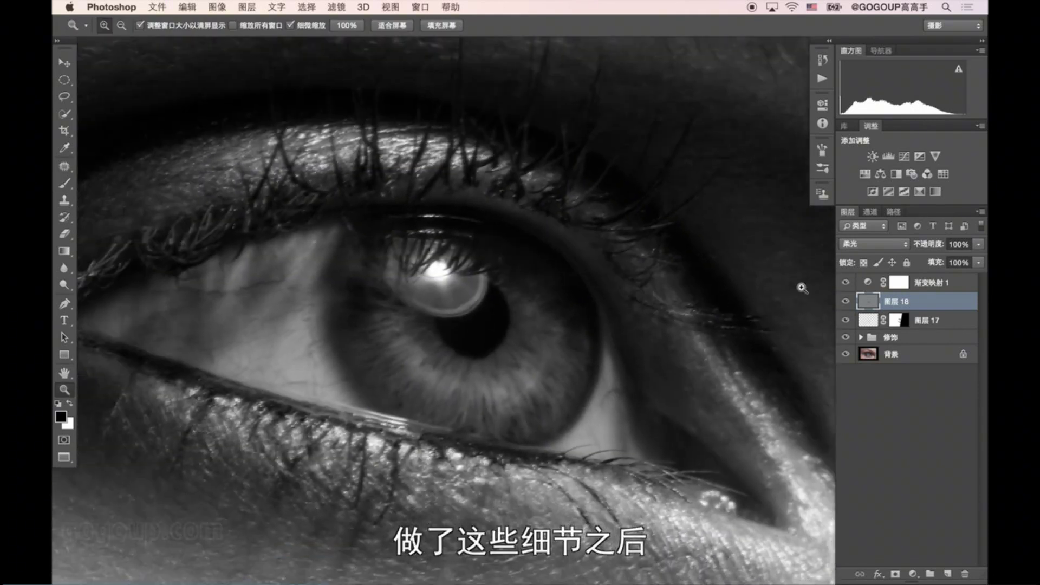
pyautogui.click(846, 282)
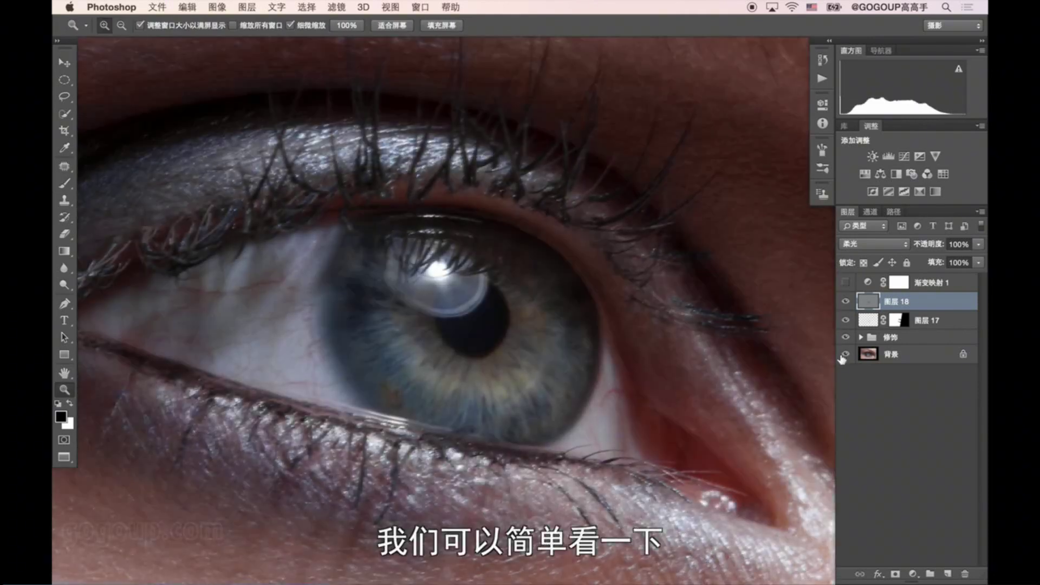
# Step: Toggle 图层 17 and 图层 18 off and back on to compare, then zoom into the iris
pyautogui.click(846, 301)
pyautogui.click(846, 320)
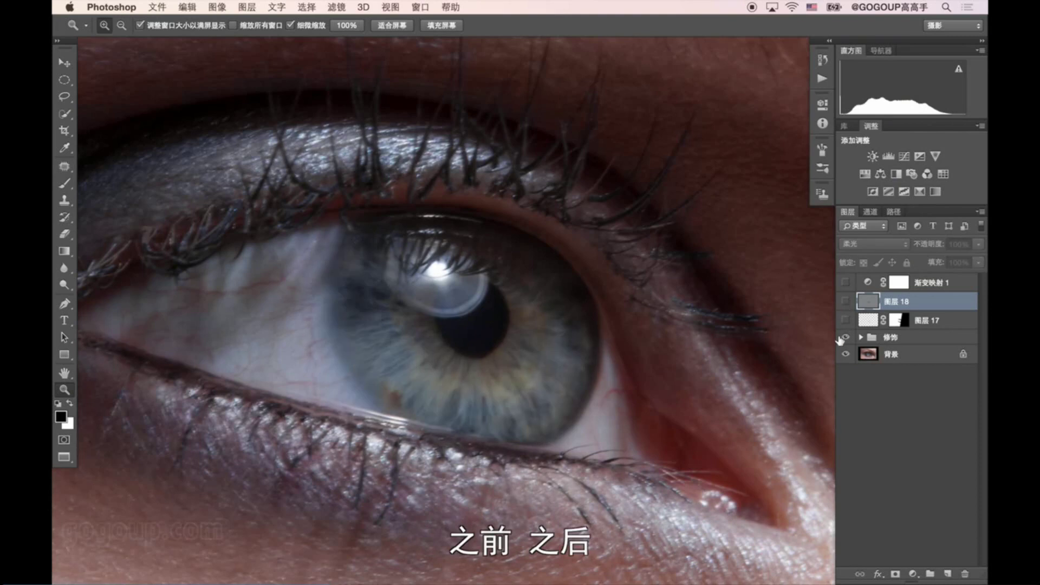
pyautogui.moveTo(846, 321); pyautogui.dragTo(846, 301)
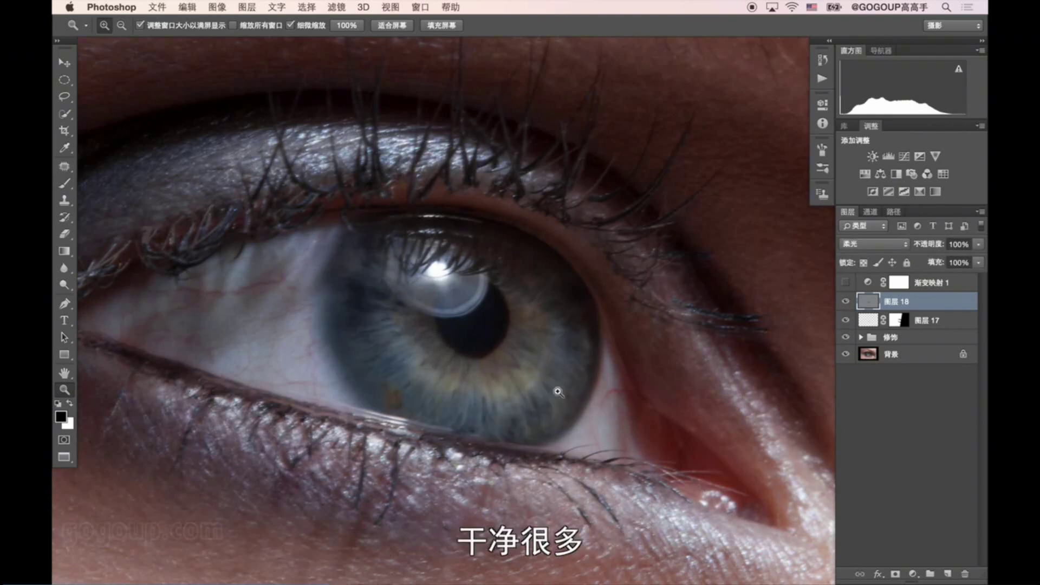
pyautogui.moveTo(504, 408); pyautogui.dragTo(553, 430)
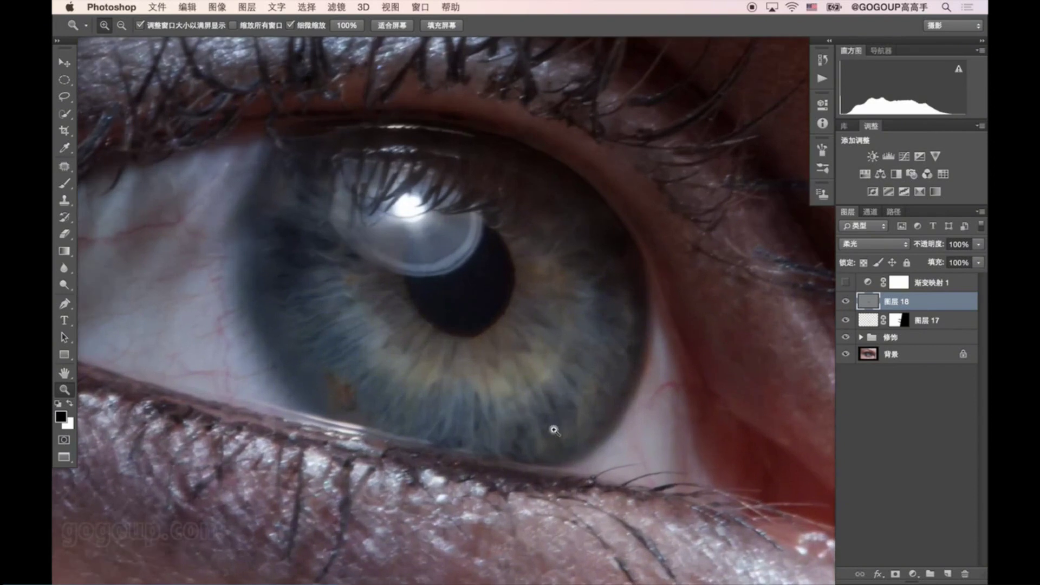
pyautogui.click(397, 391)
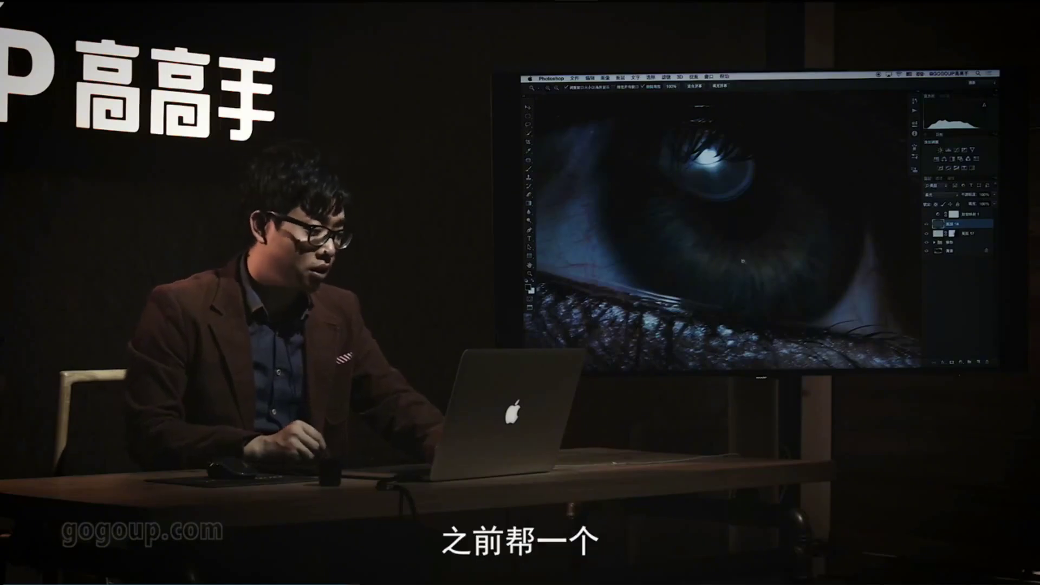
pyautogui.scroll(3, 736, 257)
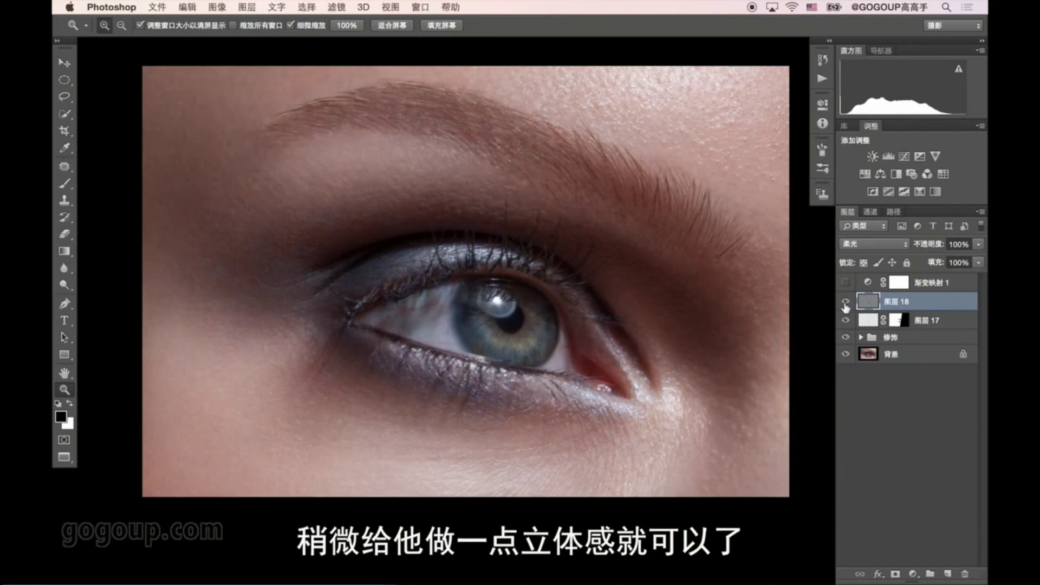
pyautogui.click(846, 302)
pyautogui.keyDown('alt'); pyautogui.click(846, 354); pyautogui.keyUp('alt')
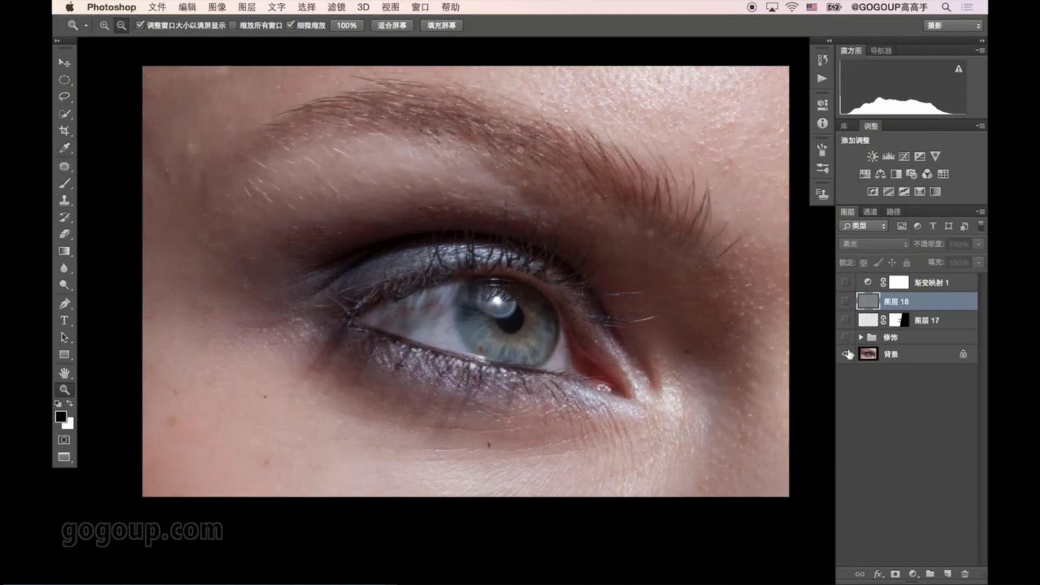
pyautogui.keyDown('alt'); pyautogui.click(846, 353); pyautogui.keyUp('alt')
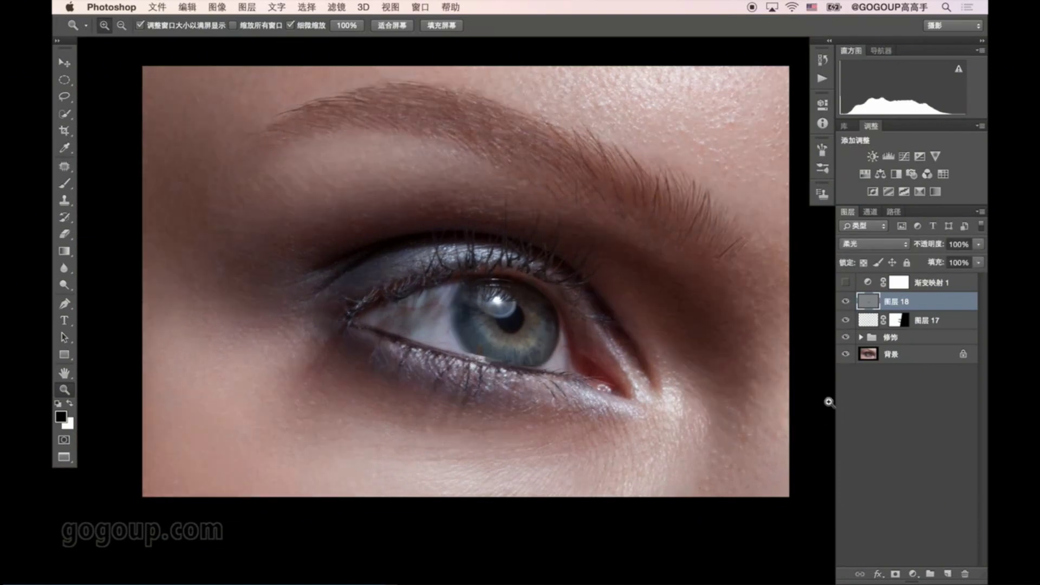
pyautogui.click(529, 352)
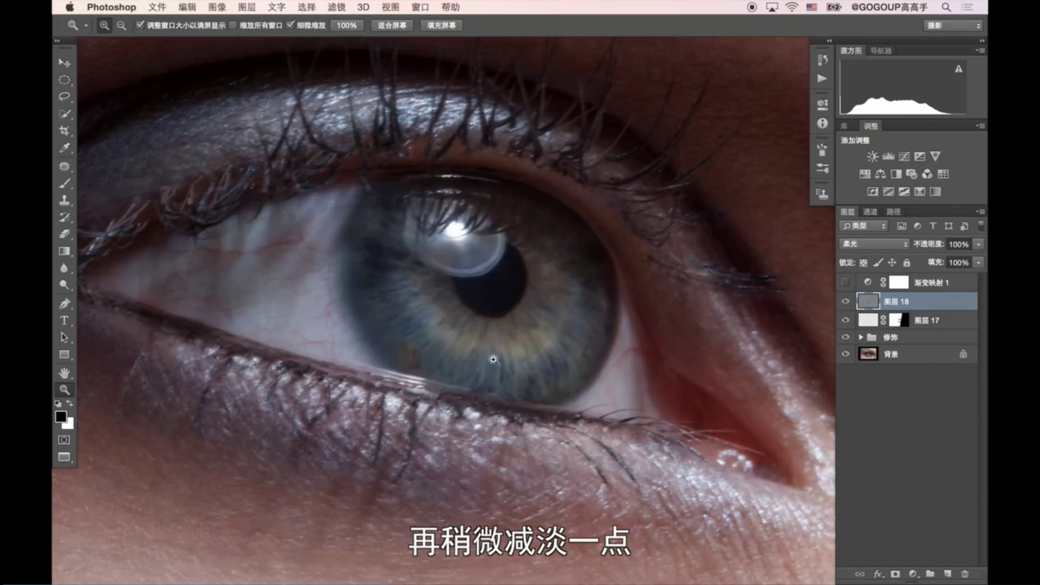
# Step: Softly brighten the lower-left iris with a large white brush stroke
pyautogui.press('b')
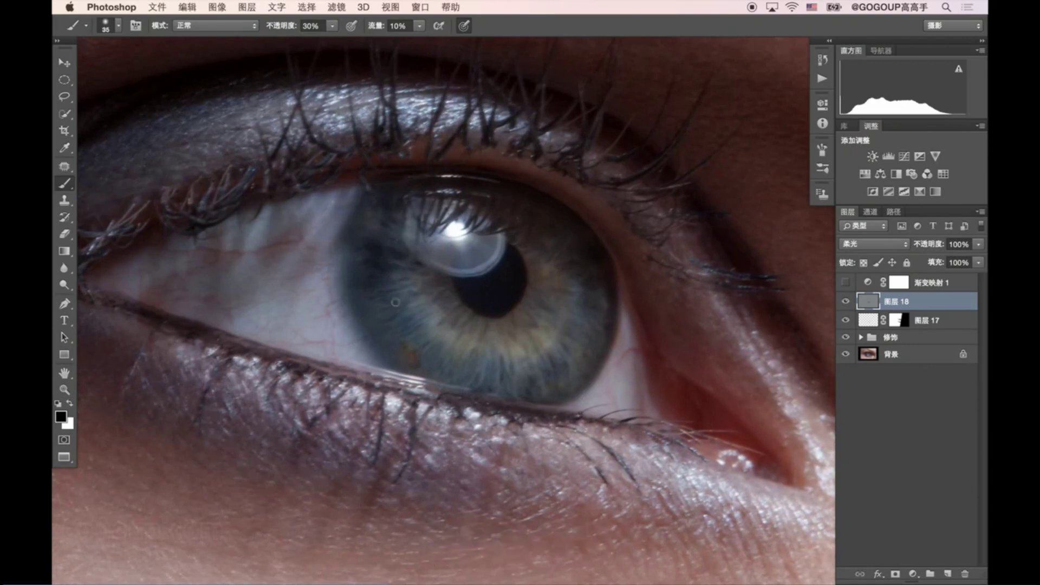
pyautogui.press(']')
pyautogui.press(']')
pyautogui.press(']')
pyautogui.press(']')
pyautogui.press(']')
pyautogui.press('x')
pyautogui.moveTo(392, 297); pyautogui.dragTo(423, 333)
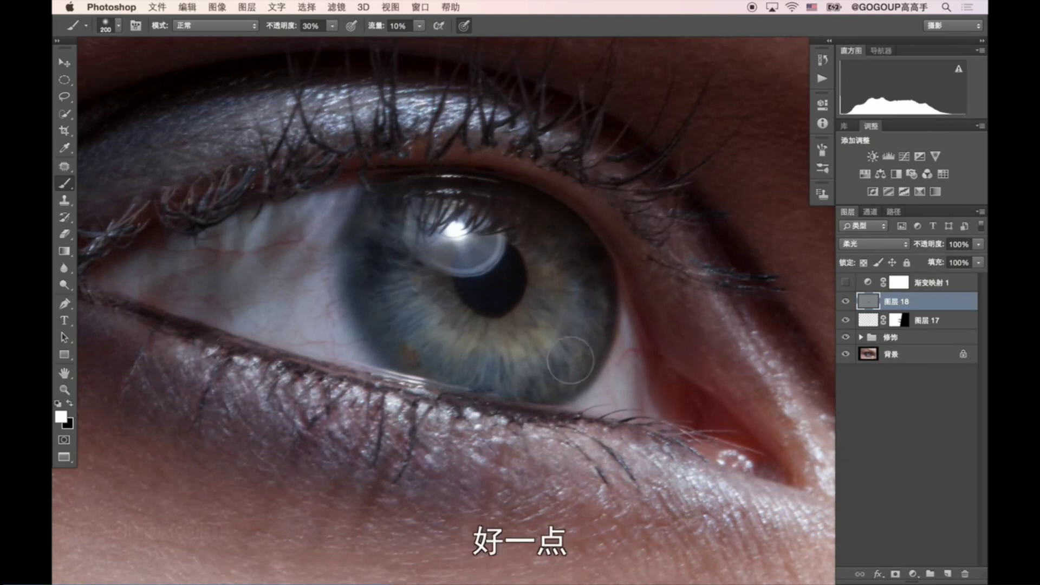
# Step: Zoom out to the whole eye, then zoom in closely on the upper eyelid
pyautogui.press('z')
pyautogui.keyDown('alt'); pyautogui.click(486, 326); pyautogui.keyUp('alt')
pyautogui.keyDown('alt'); pyautogui.click(486, 326); pyautogui.keyUp('alt')
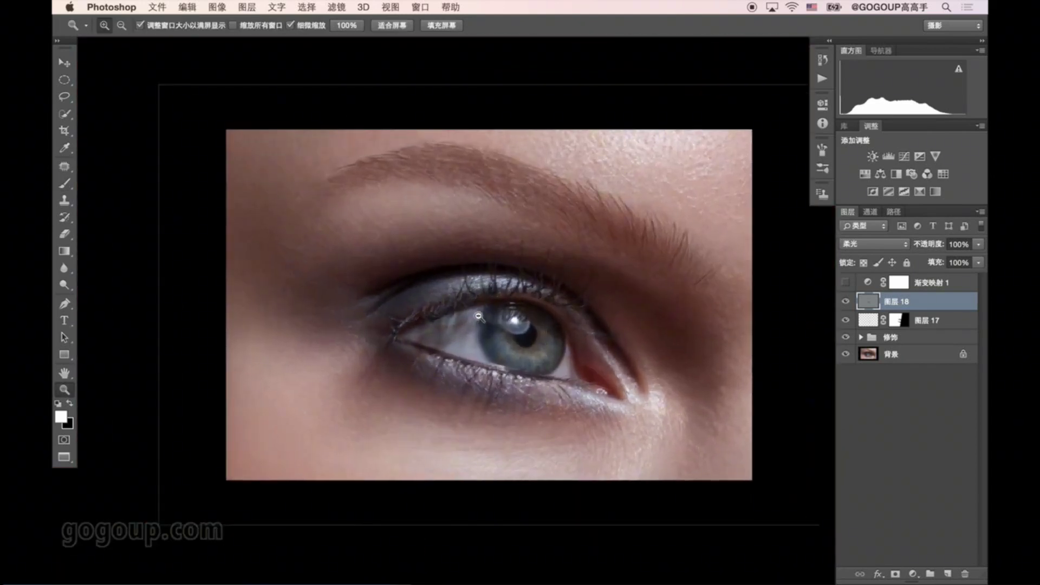
pyautogui.moveTo(561, 323); pyautogui.dragTo(572, 358)
pyautogui.moveTo(421, 289); pyautogui.dragTo(452, 320)
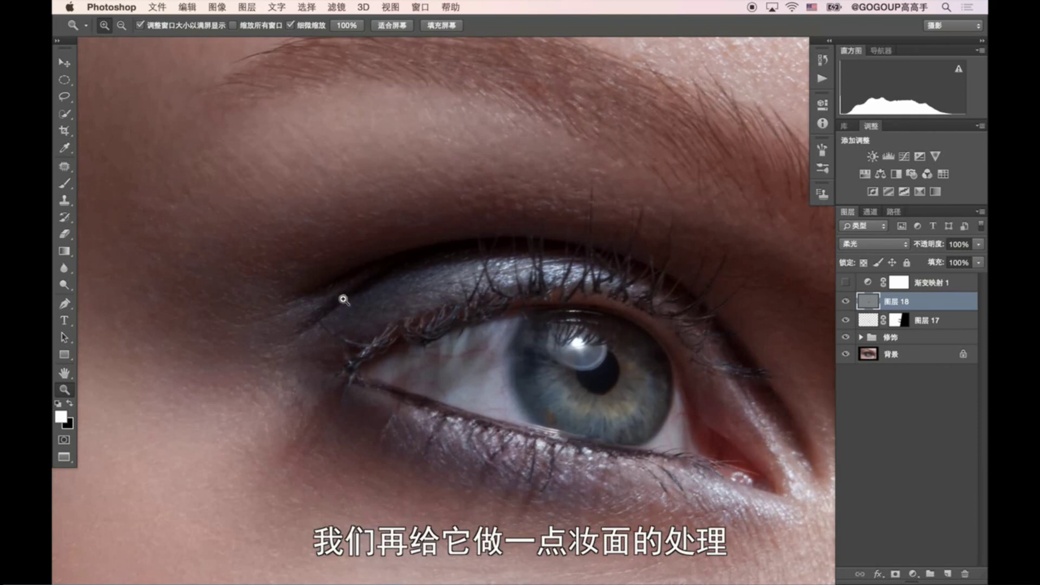
# Step: Start a pen outline above the upper lid, trying points out toward the wing tail
pyautogui.press('p')
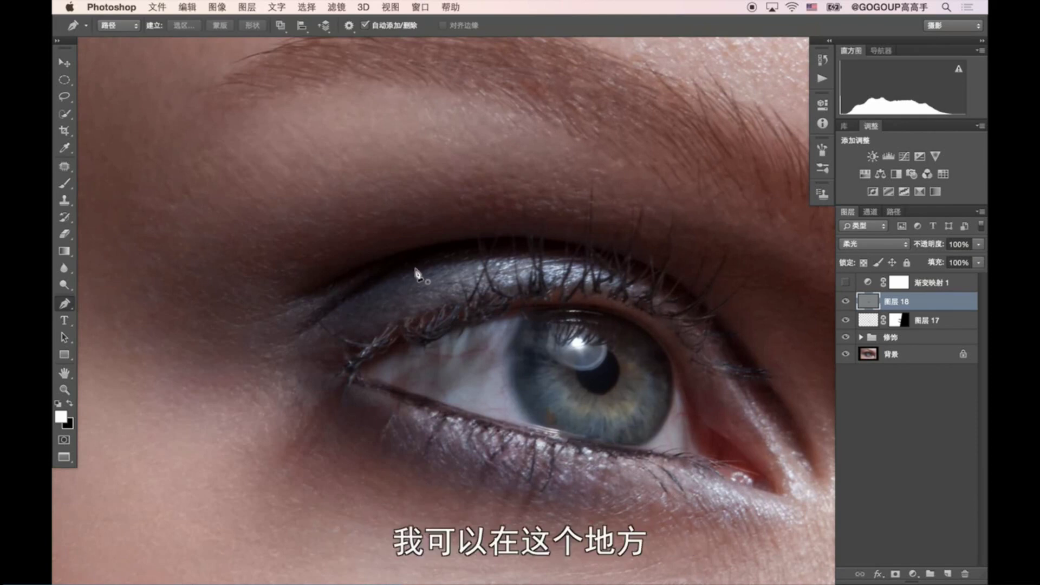
pyautogui.click(416, 266)
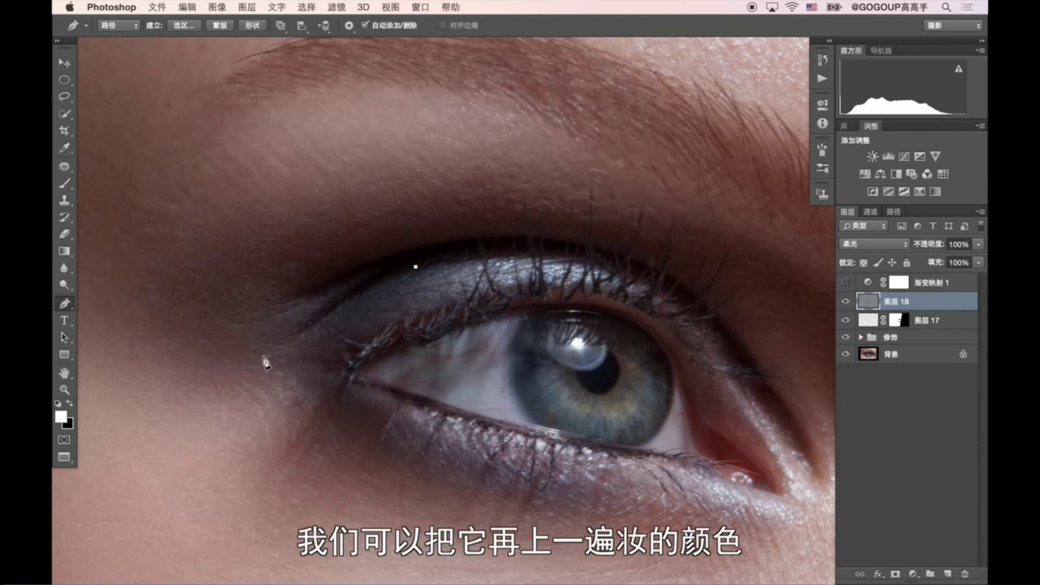
pyautogui.moveTo(244, 359); pyautogui.dragTo(231, 360)
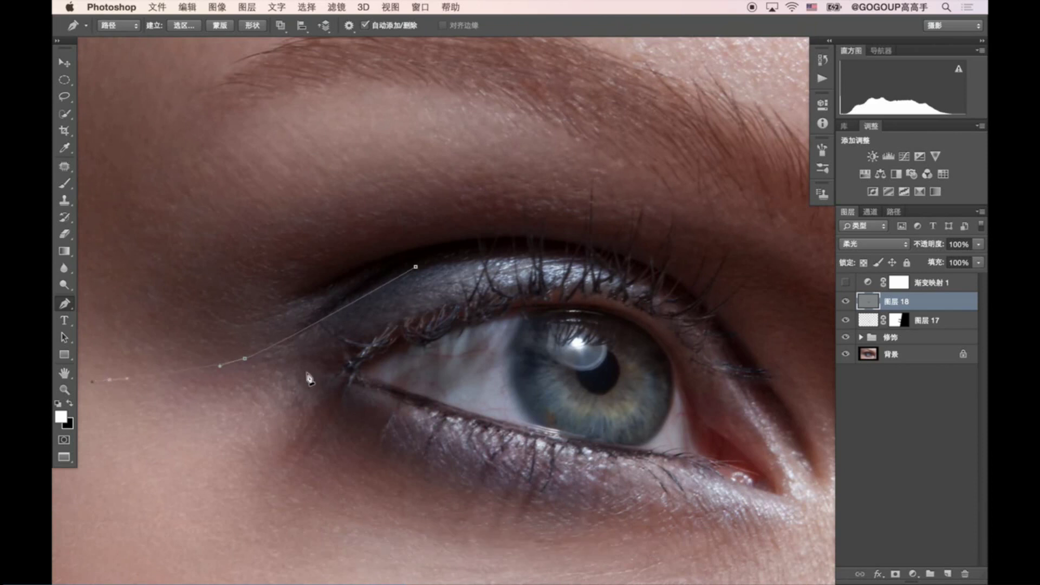
pyautogui.hotkey('ctrl', 'z')
pyautogui.hotkey('ctrl', 'alt', 'z')
pyautogui.hotkey('ctrl', 'alt', 'z')
pyautogui.hotkey('ctrl', 'alt', 'z')
pyautogui.moveTo(295, 336)
pyautogui.mouseDown()
pyautogui.moveTo(282, 340)
pyautogui.moveTo(293, 345)
pyautogui.mouseUp()
pyautogui.hotkey('ctrl', 'z')
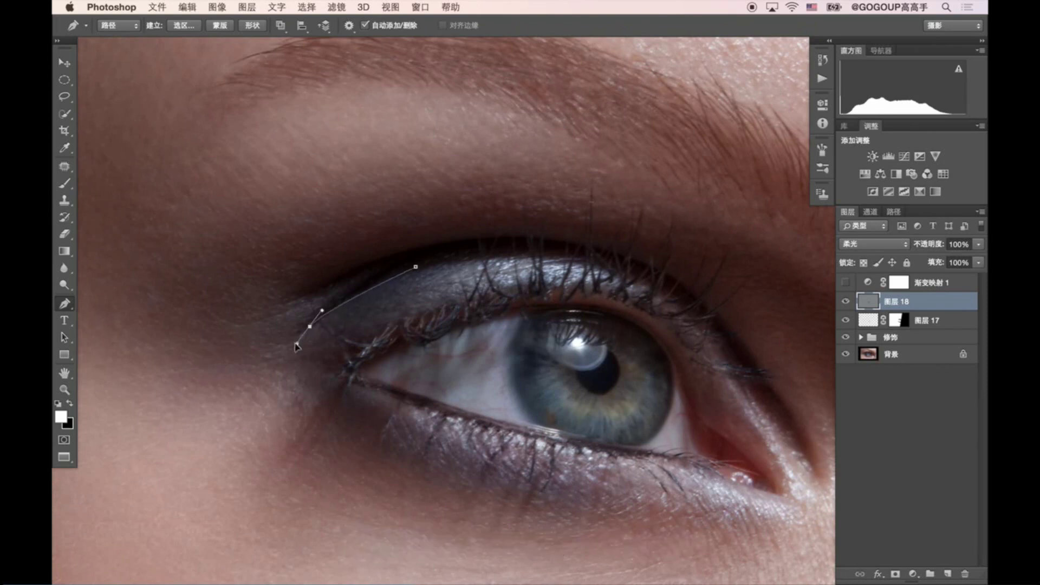
pyautogui.moveTo(195, 342); pyautogui.dragTo(187, 343)
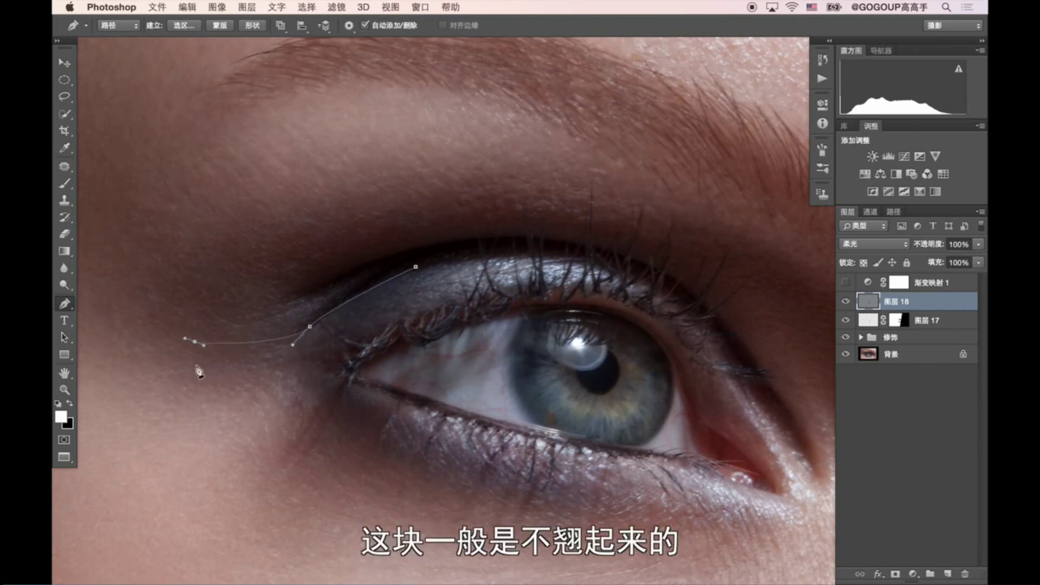
pyautogui.moveTo(328, 354)
pyautogui.mouseDown()
pyautogui.moveTo(379, 339)
pyautogui.moveTo(526, 338)
pyautogui.mouseUp()
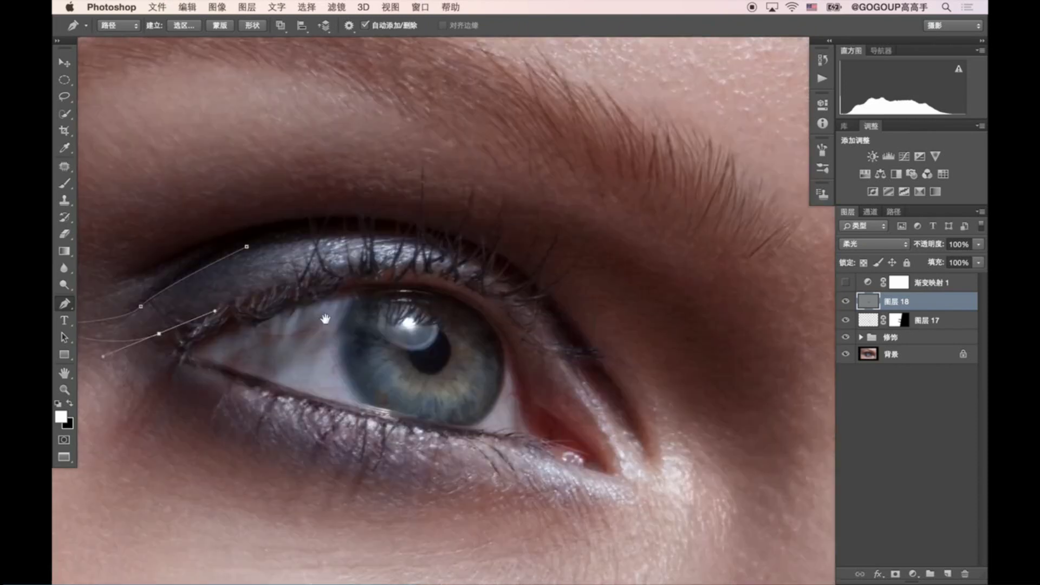
# Step: Redraw the outer-corner and wing-tail points, curving the outline back to the lash line
pyautogui.hotkey('ctrl', 'alt', 'z')
pyautogui.hotkey('ctrl', 'alt', 'z')
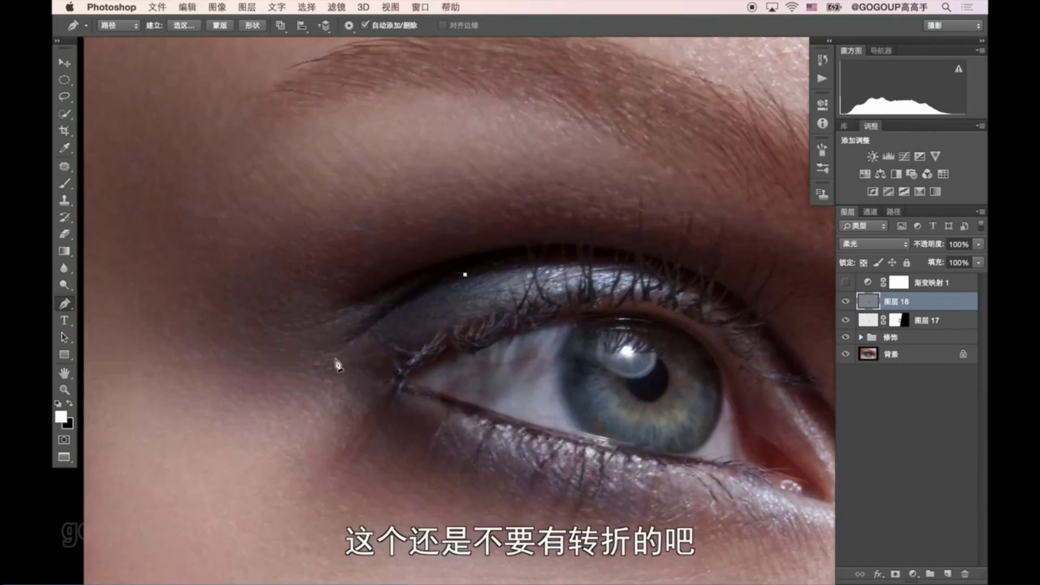
pyautogui.moveTo(279, 347); pyautogui.dragTo(236, 341)
pyautogui.hotkey('ctrl', 'alt', 'z')
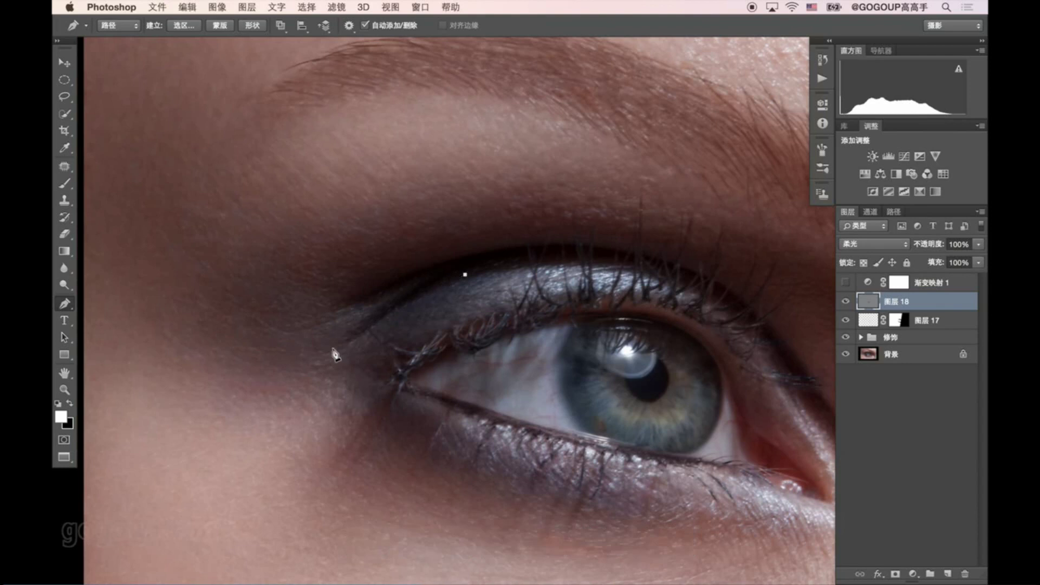
pyautogui.moveTo(320, 358)
pyautogui.mouseDown()
pyautogui.moveTo(297, 372)
pyautogui.moveTo(338, 358)
pyautogui.mouseUp()
pyautogui.hotkey('ctrl', 'alt', 'z')
pyautogui.hotkey('ctrl', 'alt', 'z')
pyautogui.moveTo(322, 370); pyautogui.dragTo(316, 372)
pyautogui.moveTo(251, 373); pyautogui.dragTo(243, 375)
pyautogui.moveTo(387, 361); pyautogui.dragTo(438, 340)
# Step: Continue the path along the upper lash line to the inner corner and close it
pyautogui.scroll(-3, 480, 353)
pyautogui.hscroll(5, 480, 353)
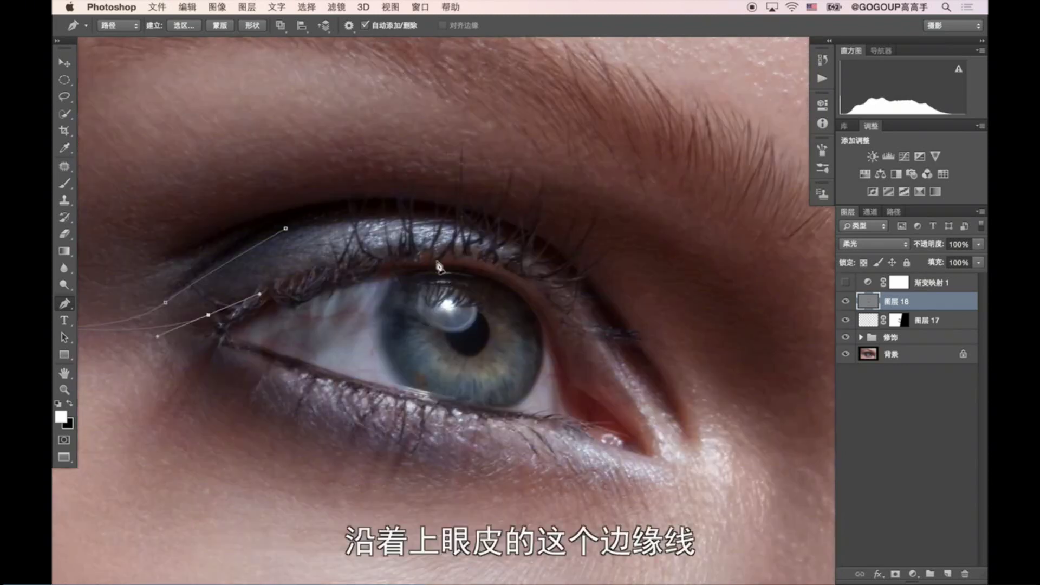
pyautogui.moveTo(458, 248)
pyautogui.mouseDown()
pyautogui.moveTo(519, 278)
pyautogui.moveTo(531, 269)
pyautogui.mouseUp()
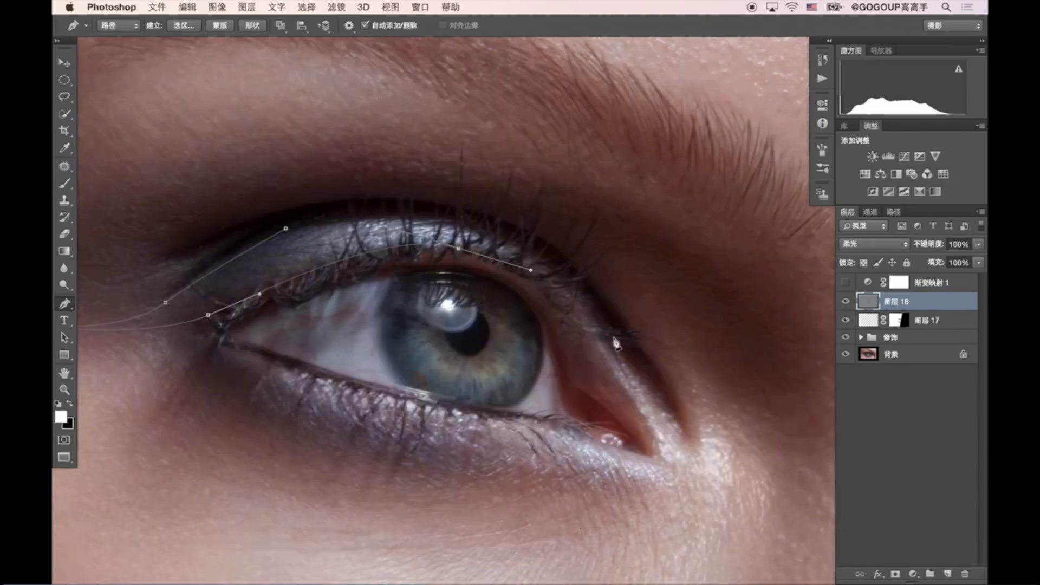
pyautogui.moveTo(599, 340); pyautogui.dragTo(643, 422)
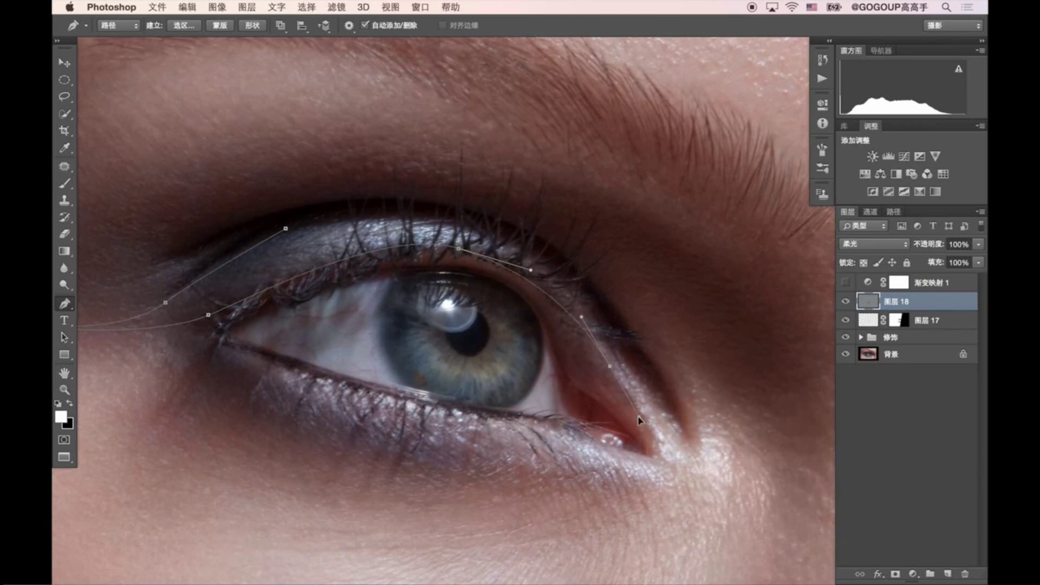
pyautogui.moveTo(669, 457); pyautogui.dragTo(682, 469)
pyautogui.moveTo(681, 423); pyautogui.dragTo(667, 395)
pyautogui.moveTo(468, 214); pyautogui.dragTo(342, 184)
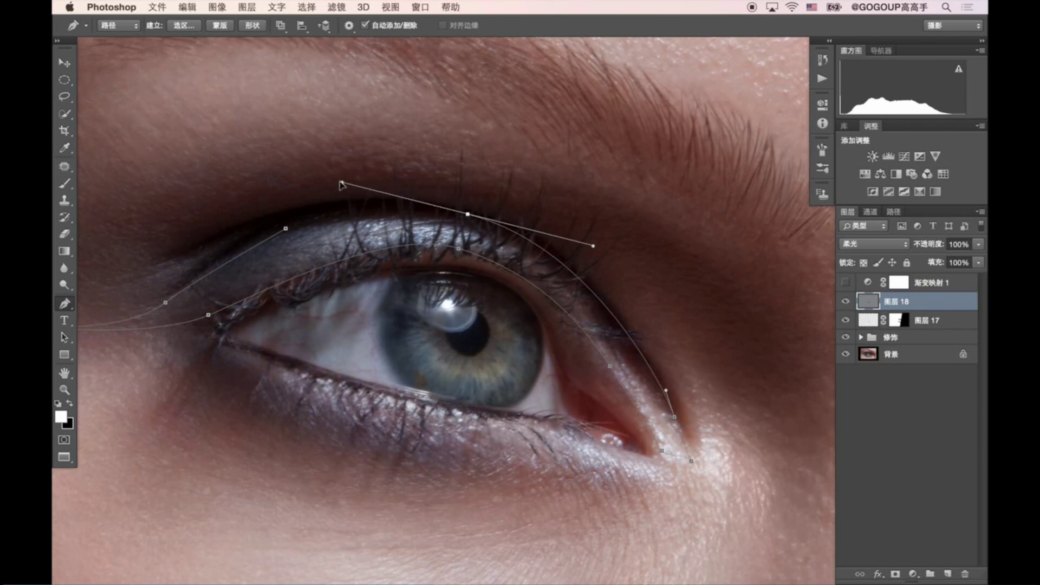
pyautogui.moveTo(286, 228); pyautogui.dragTo(285, 232)
# Step: Load the wing path as a selection, add 图层 19, and fill it with solid red
pyautogui.hotkey('ctrl', 'Return')
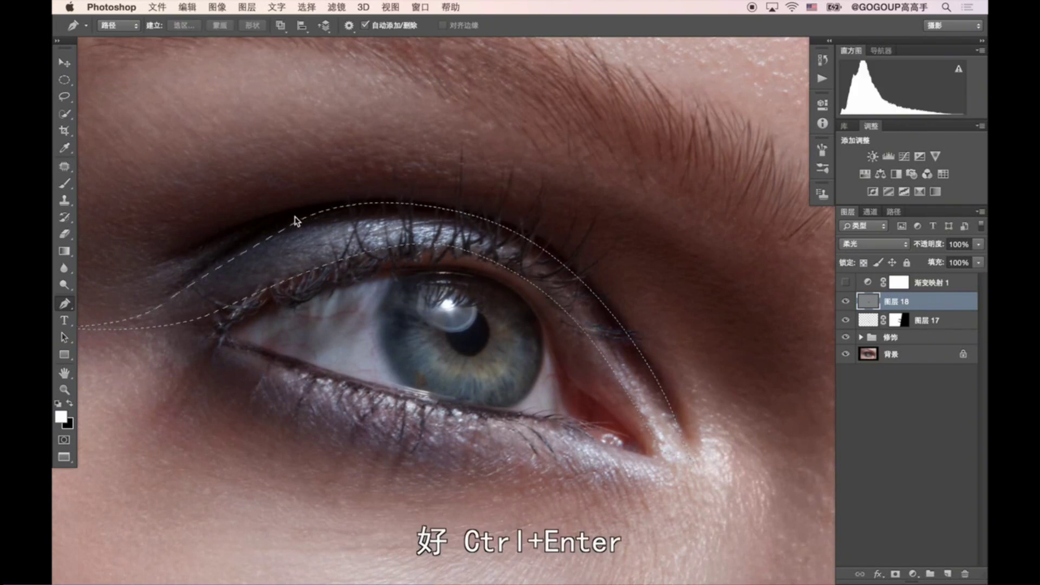
pyautogui.hotkey('ctrl', 'shift', 'alt', 'n')
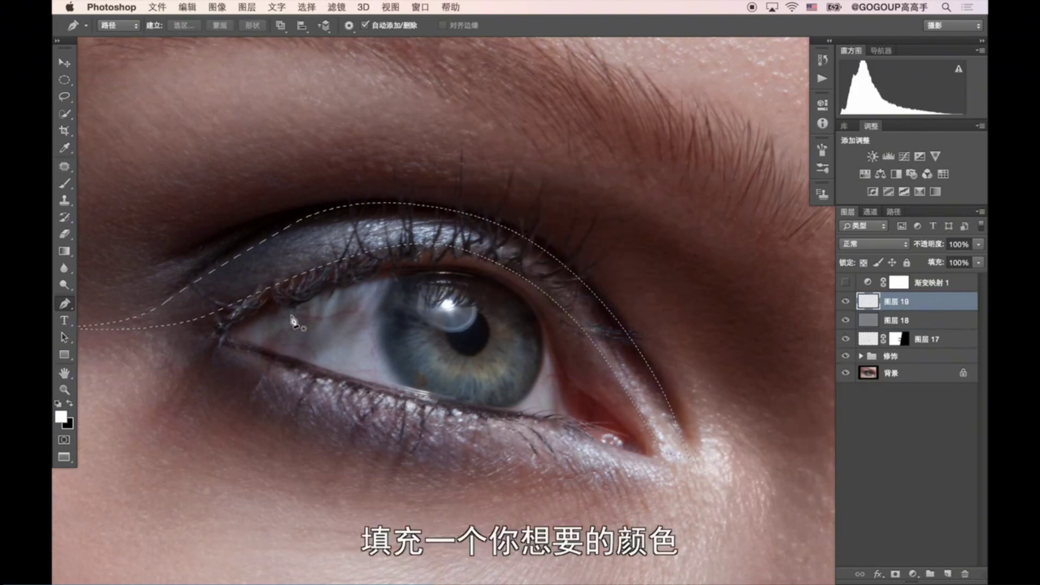
pyautogui.click(58, 415)
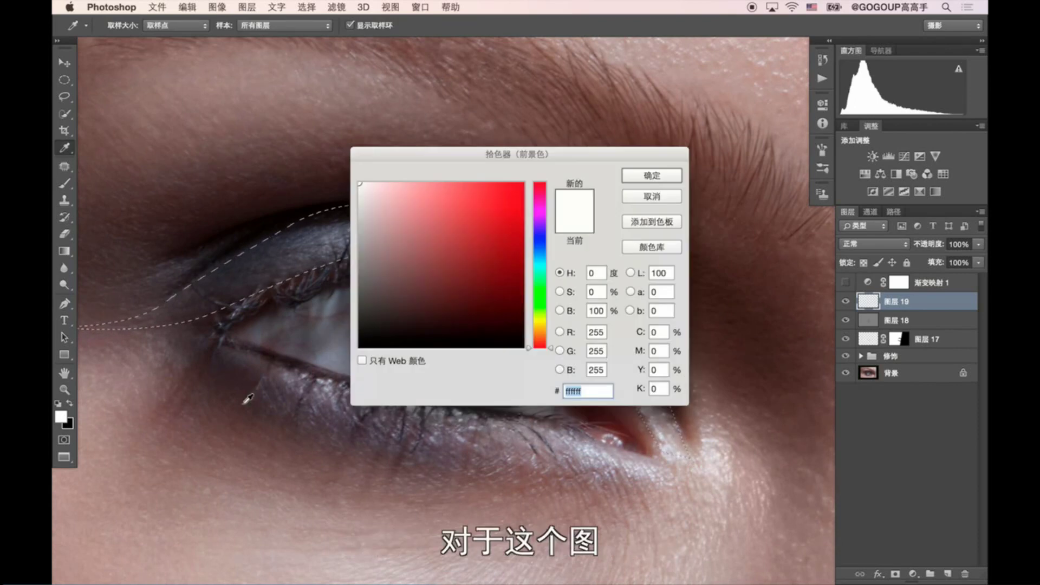
pyautogui.moveTo(572, 159); pyautogui.dragTo(662, 251)
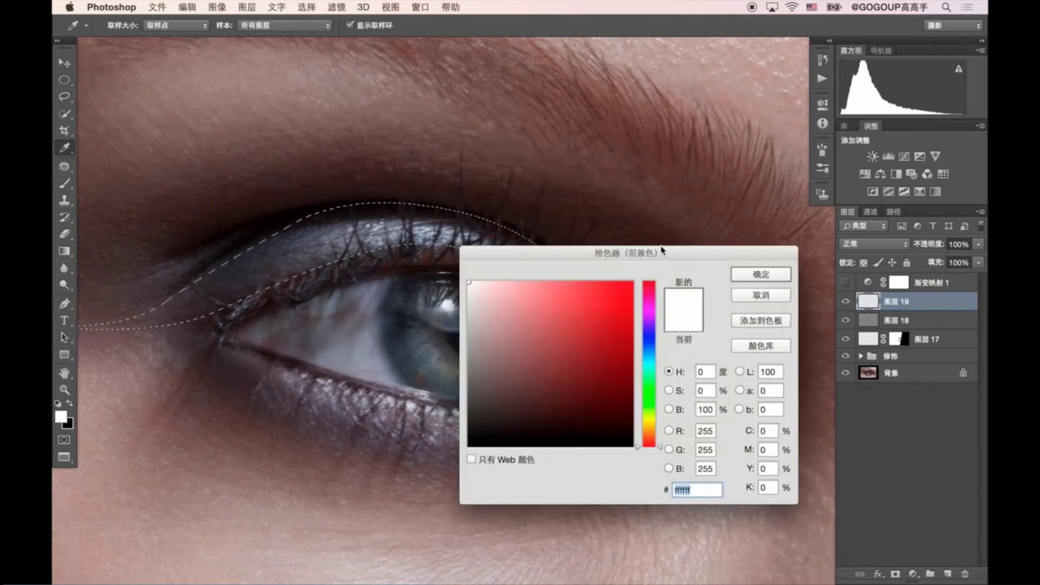
pyautogui.click(631, 321)
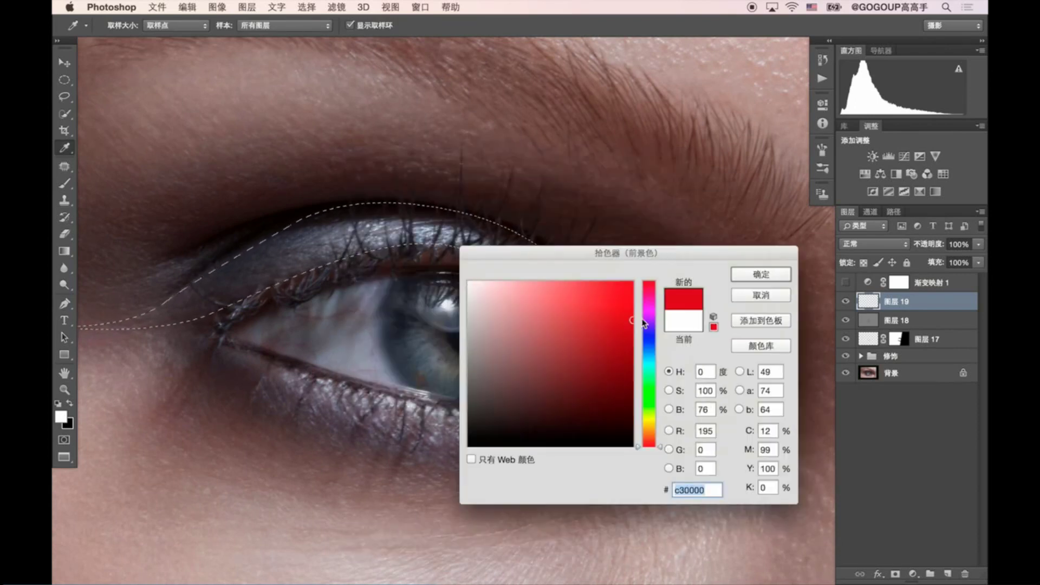
pyautogui.press('Return')
pyautogui.hotkey('alt', 'BackSpace')
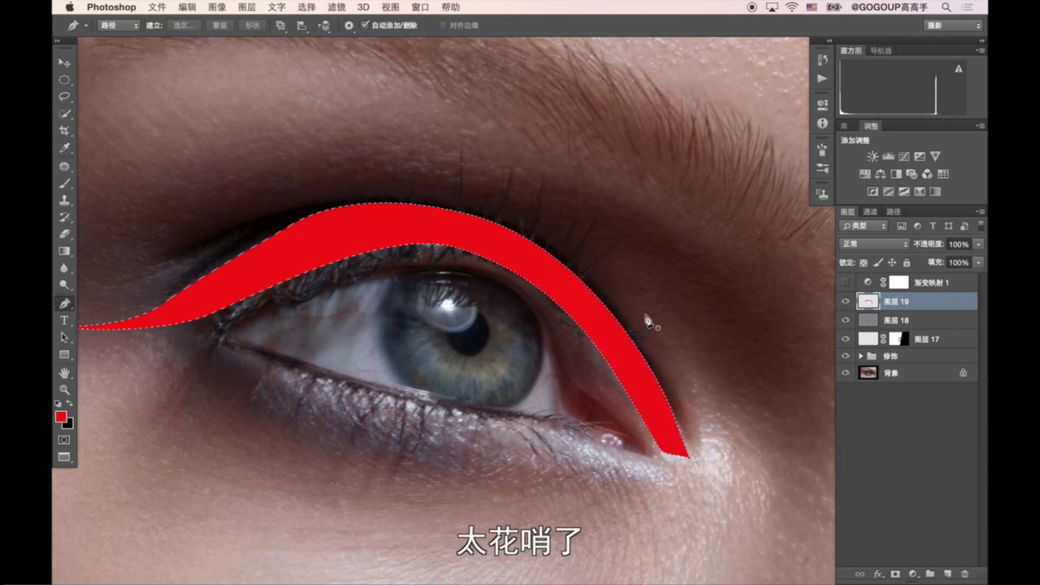
pyautogui.hotkey('ctrl', 'd')
# Step: Set 图层 19 to Color blend mode and lower its Hue/Saturation Lightness to about -71
pyautogui.click(873, 244)
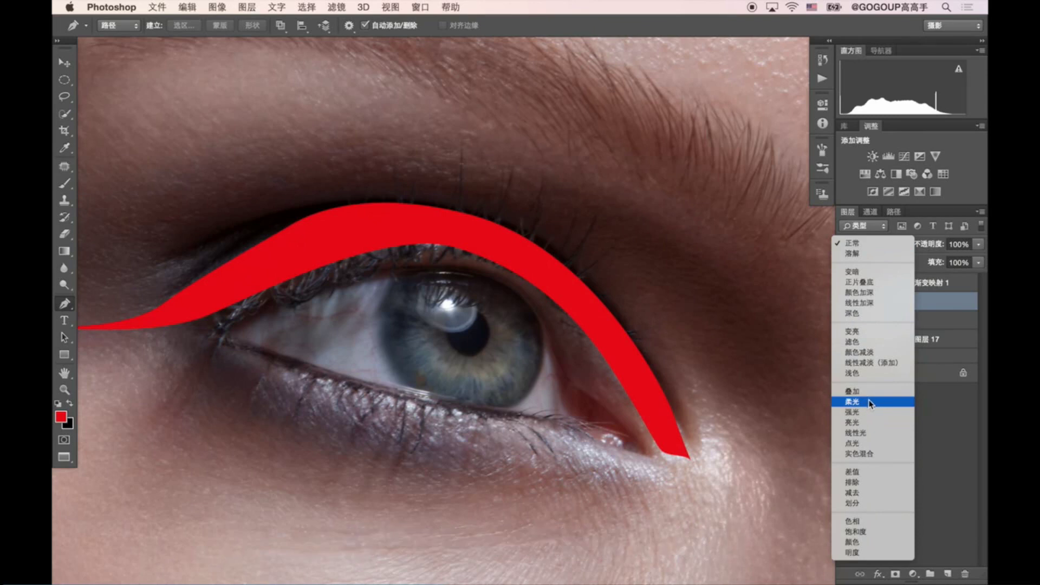
pyautogui.click(843, 582)
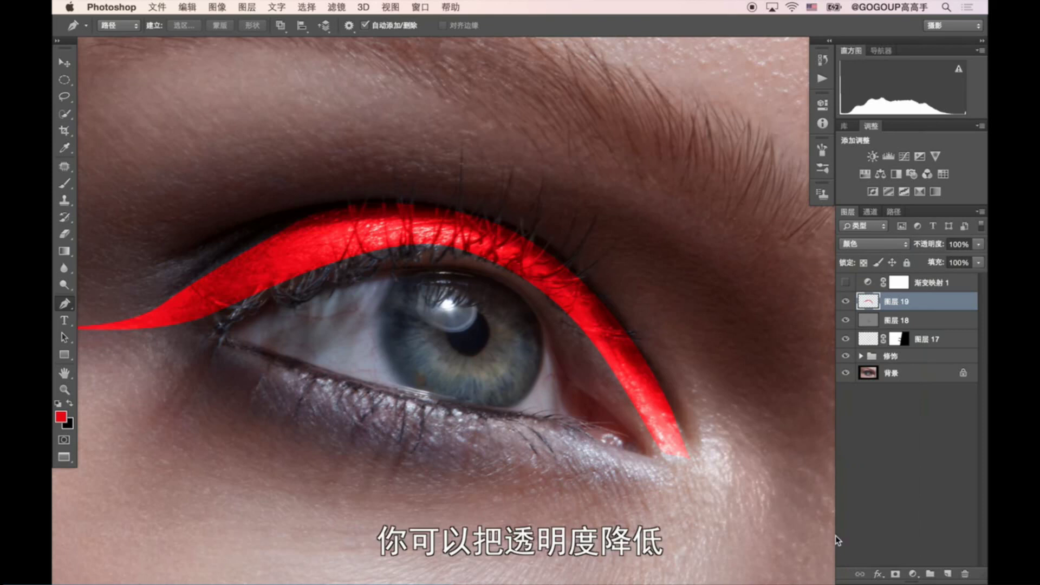
pyautogui.hotkey('ctrl', 'u')
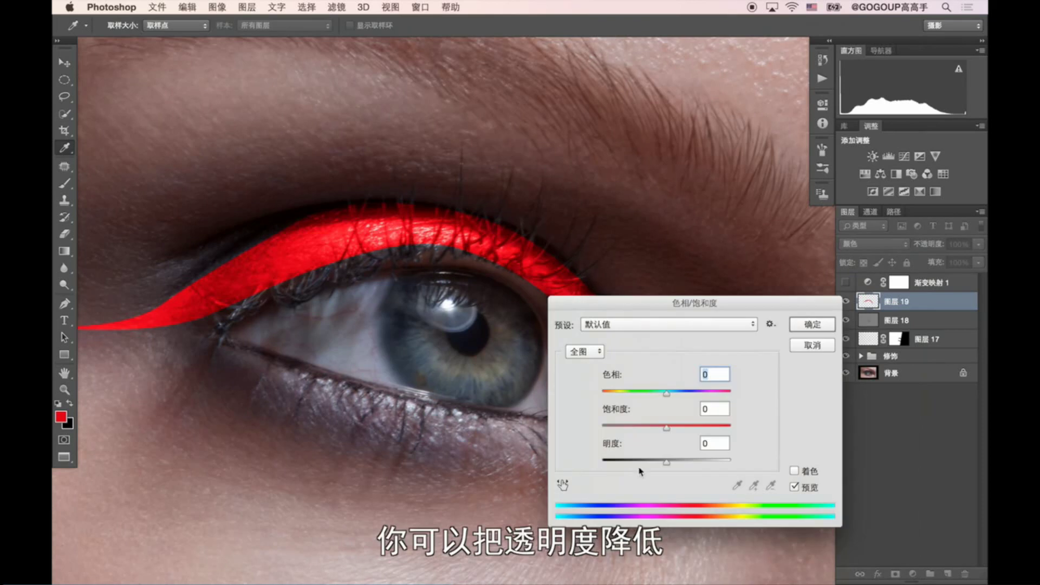
pyautogui.moveTo(642, 464); pyautogui.dragTo(634, 464)
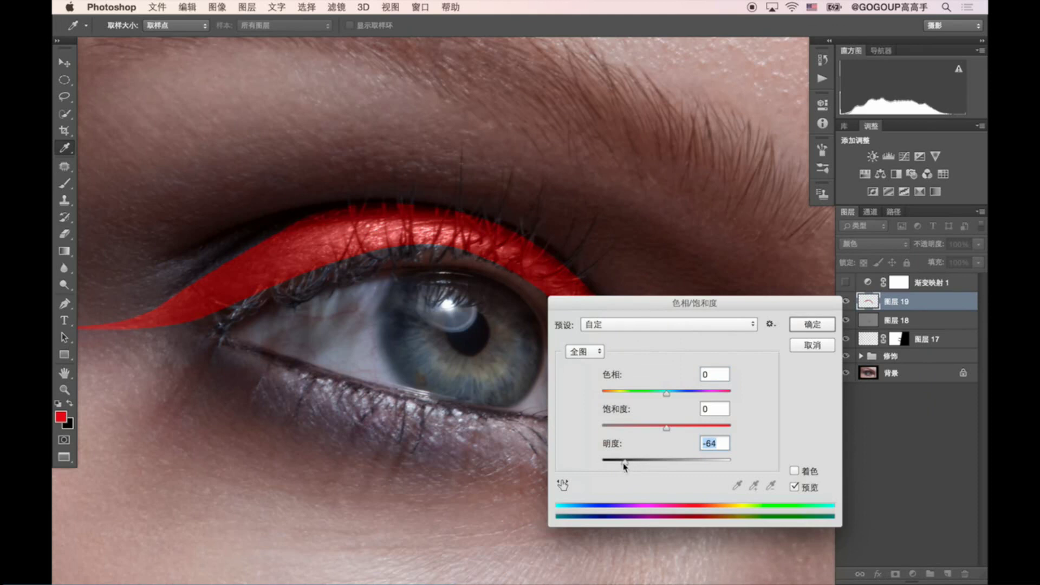
pyautogui.moveTo(625, 465); pyautogui.dragTo(620, 464)
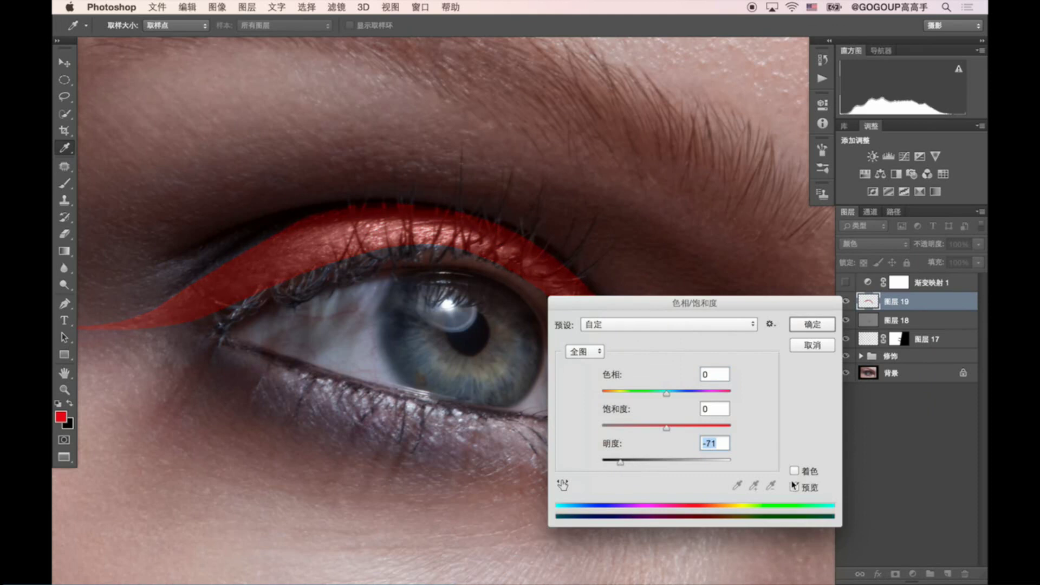
pyautogui.click(831, 328)
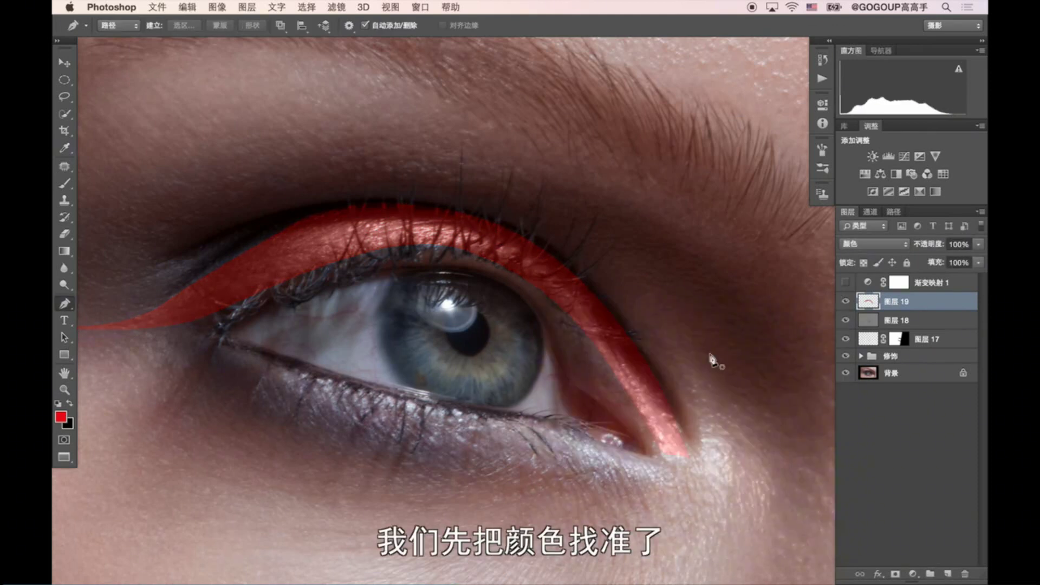
# Step: Preview Hue/Saturation hue shifts toward green, gold and orange, then cancel to keep red
pyautogui.hotkey('ctrl', 'u')
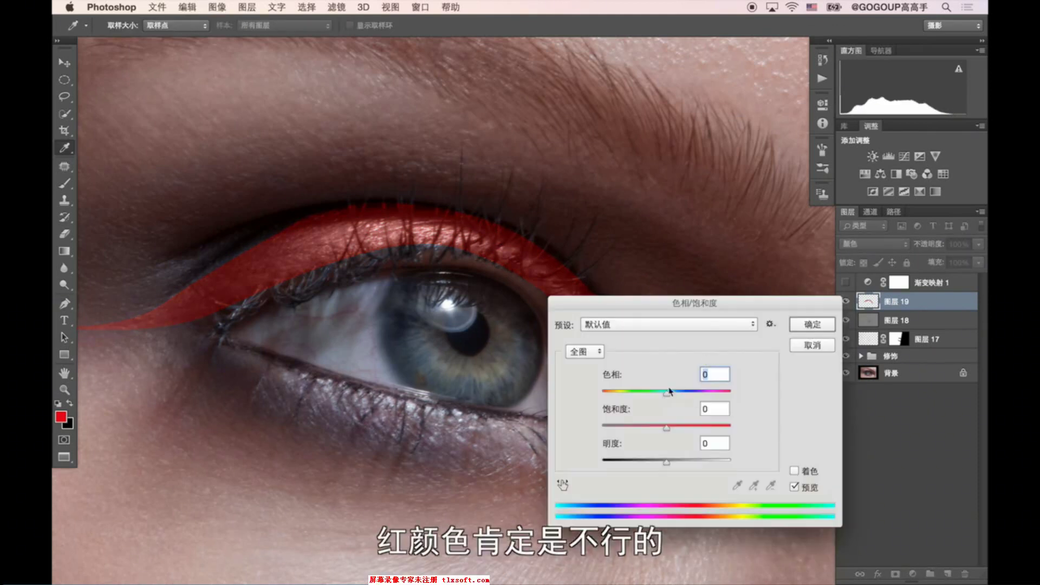
pyautogui.moveTo(670, 391); pyautogui.dragTo(689, 401)
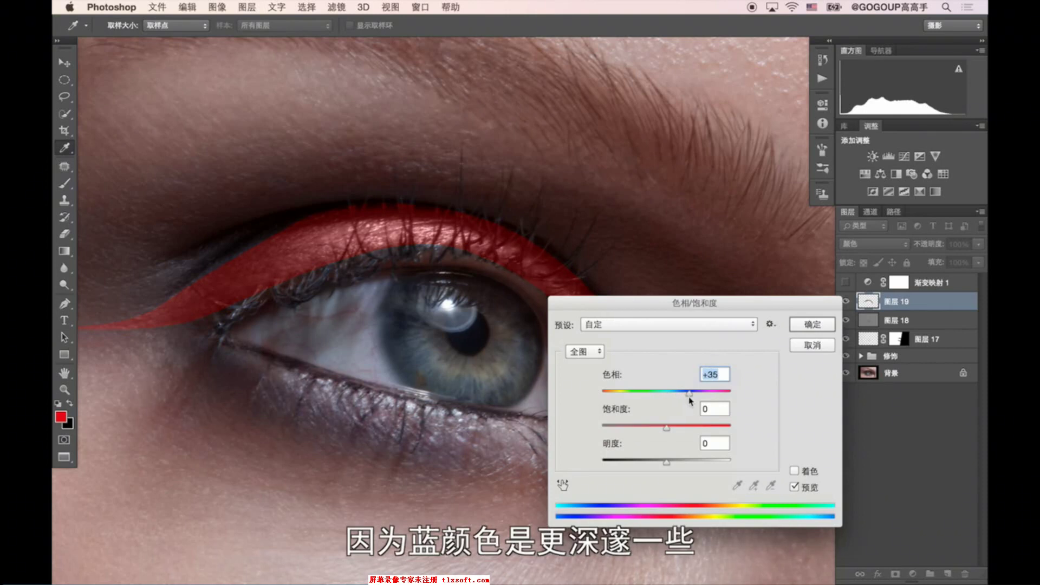
pyautogui.moveTo(699, 397); pyautogui.dragTo(702, 394)
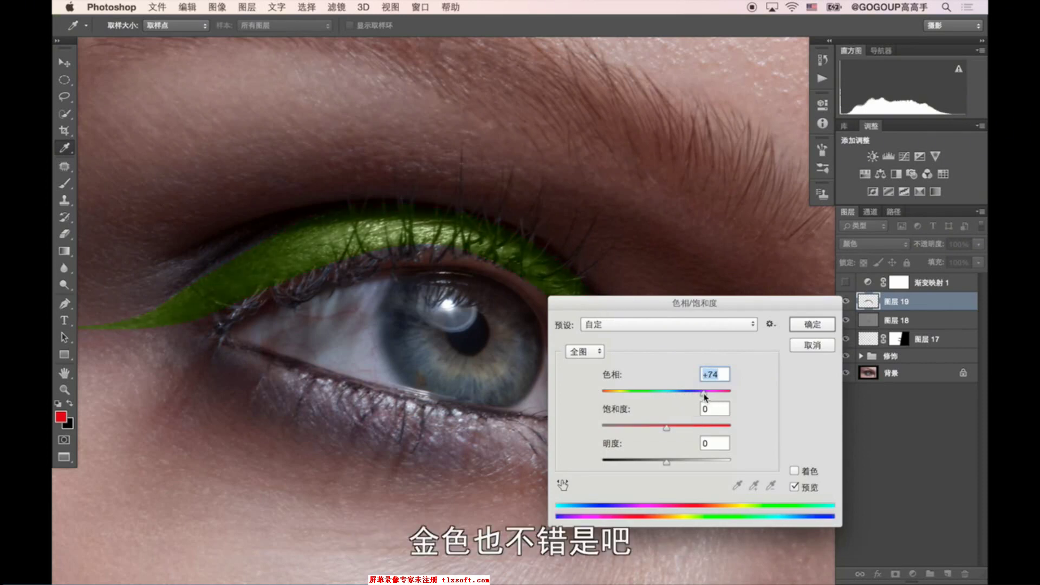
pyautogui.moveTo(704, 393); pyautogui.dragTo(694, 397)
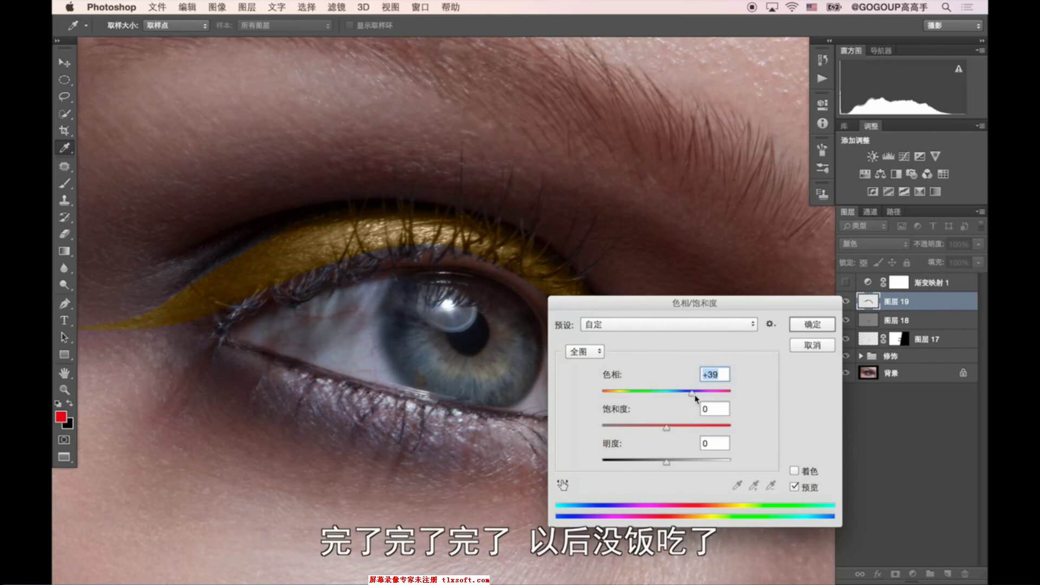
pyautogui.moveTo(695, 395); pyautogui.dragTo(687, 392)
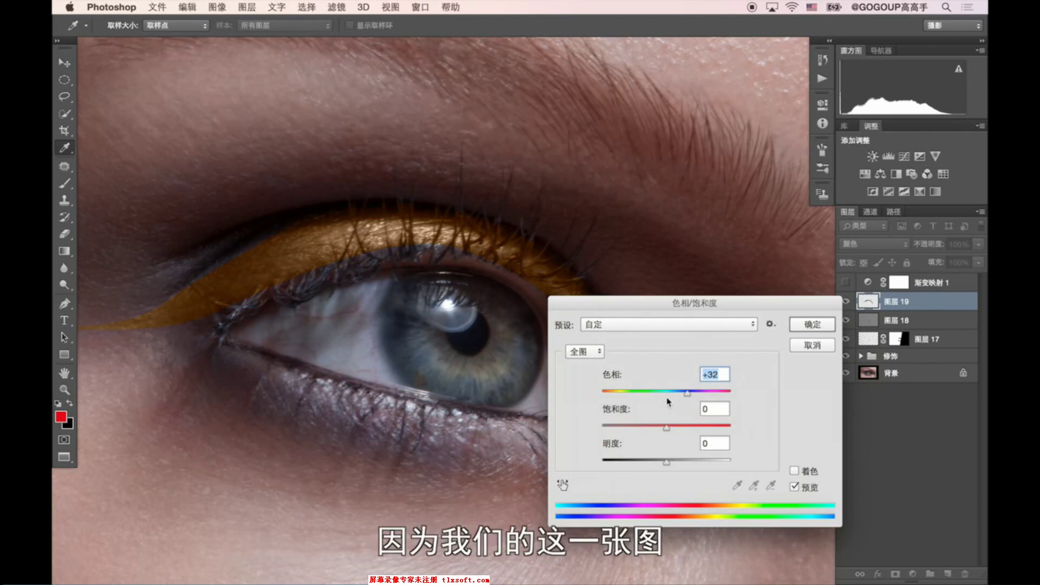
pyautogui.moveTo(683, 400); pyautogui.dragTo(691, 398)
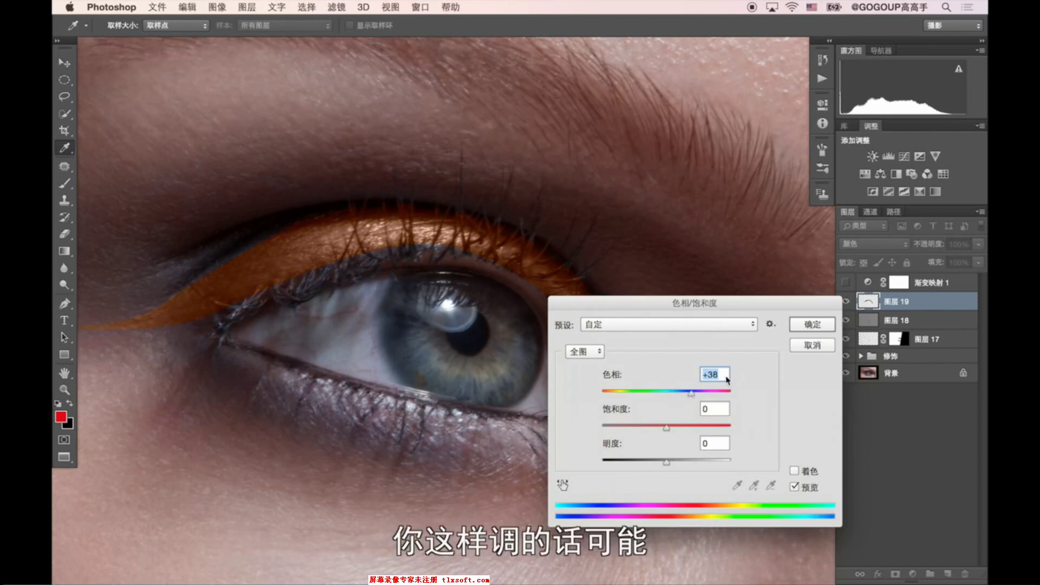
pyautogui.click(810, 348)
pyautogui.click(65, 303)
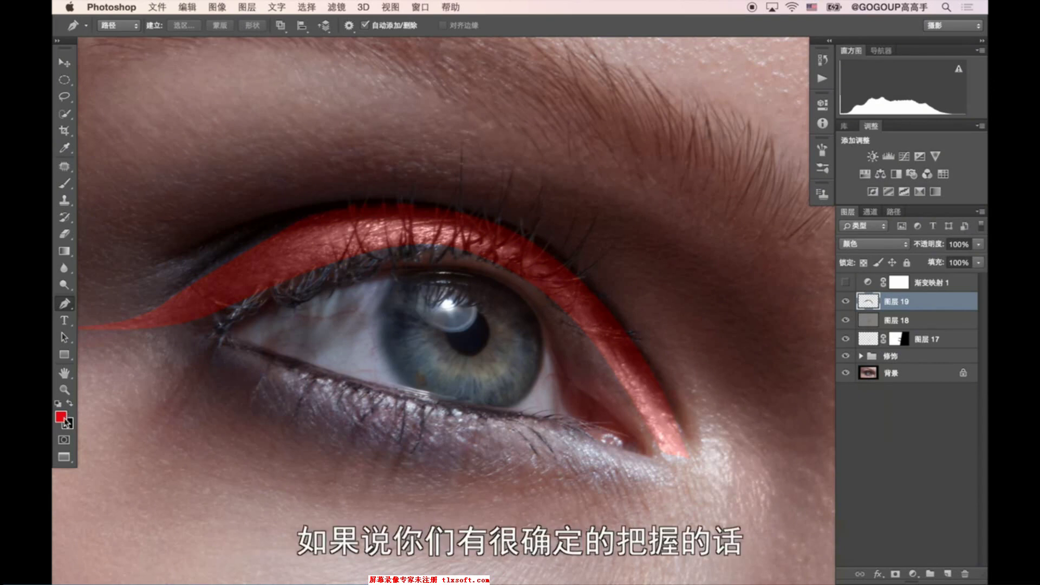
# Step: Set the foreground to navy #00185e and refill the eyeliner shape with it
pyautogui.click(65, 419)
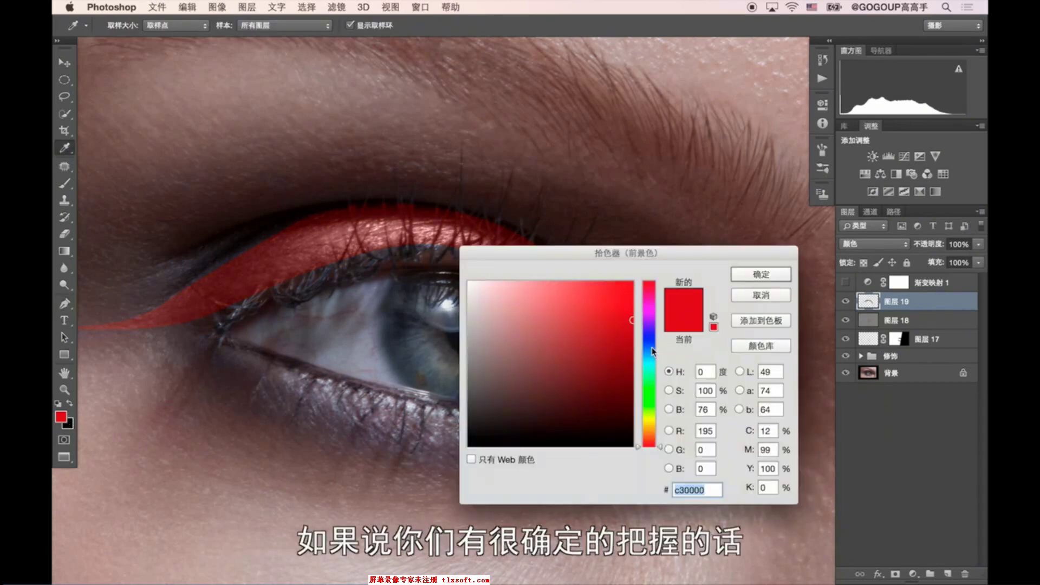
pyautogui.click(653, 349)
pyautogui.moveTo(632, 343)
pyautogui.mouseDown()
pyautogui.moveTo(620, 353)
pyautogui.moveTo(632, 385)
pyautogui.mouseUp()
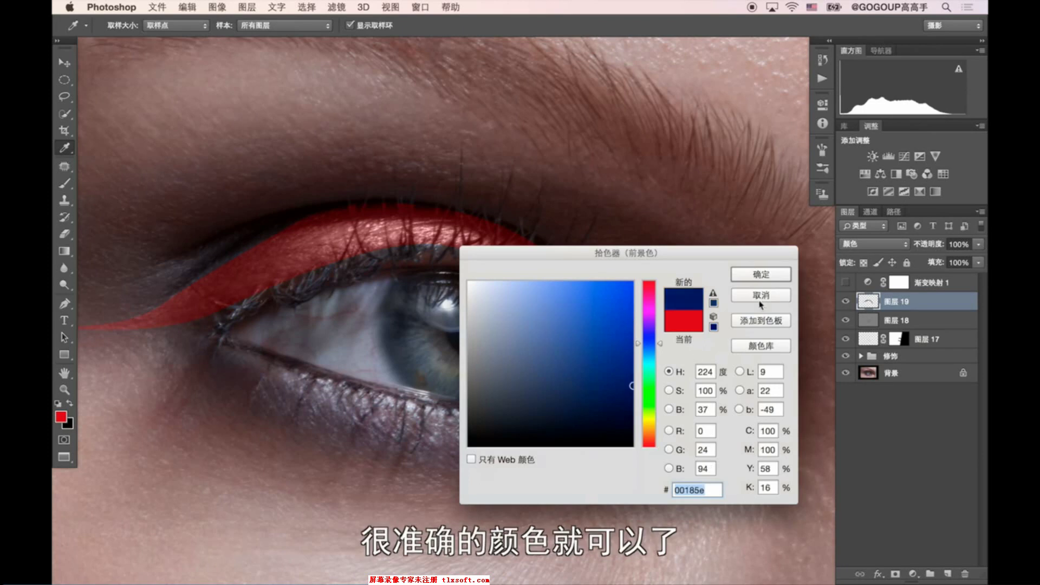
pyautogui.click(764, 279)
pyautogui.press('p')
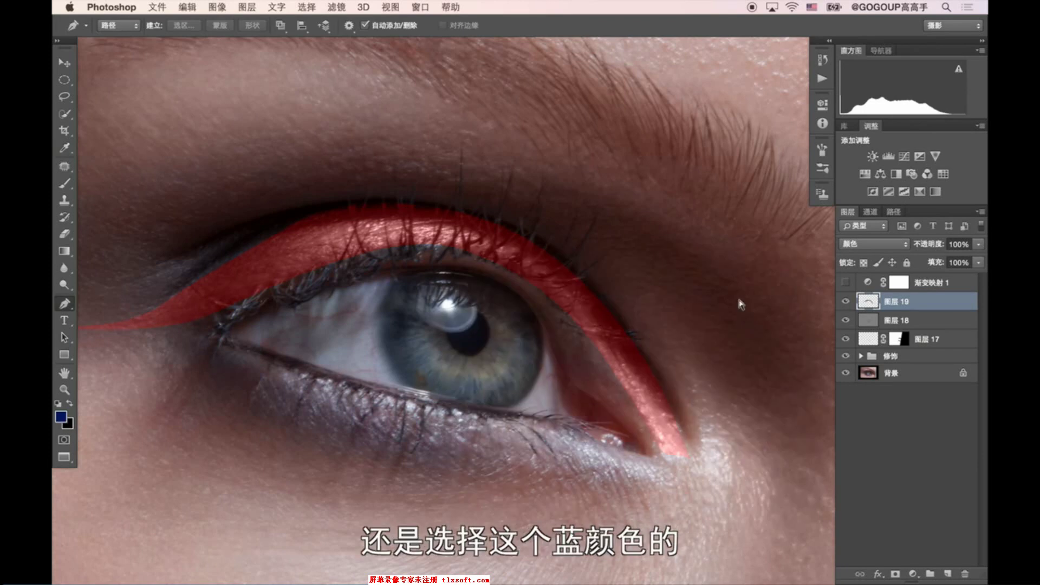
pyautogui.hotkey('alt', 'BackSpace')
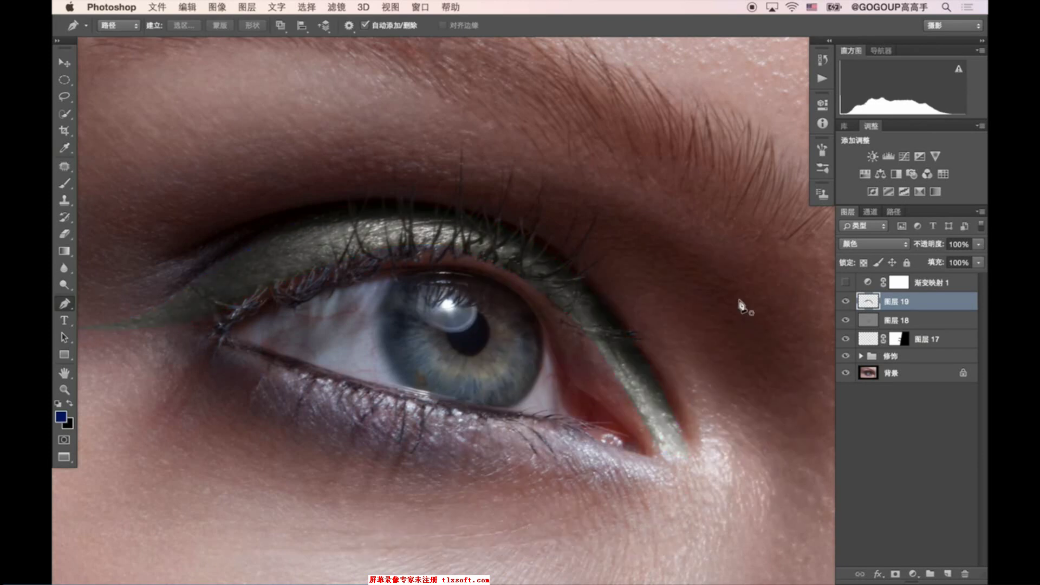
# Step: Darken and desaturate the navy eyeliner with Hue/Saturation: Lightness -57, Saturation -33
pyautogui.hotkey('ctrl', 'u')
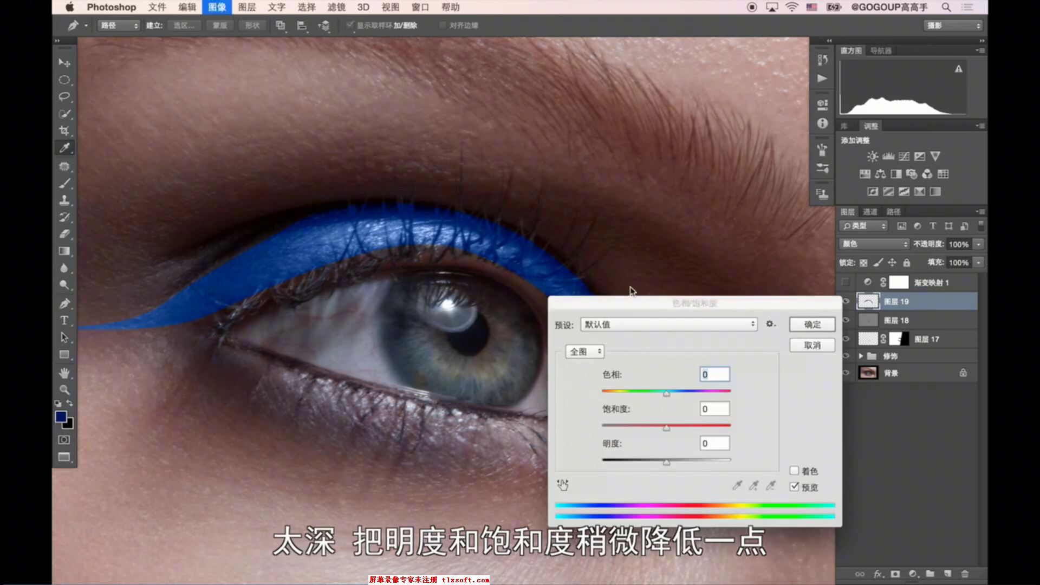
pyautogui.moveTo(640, 463); pyautogui.dragTo(630, 462)
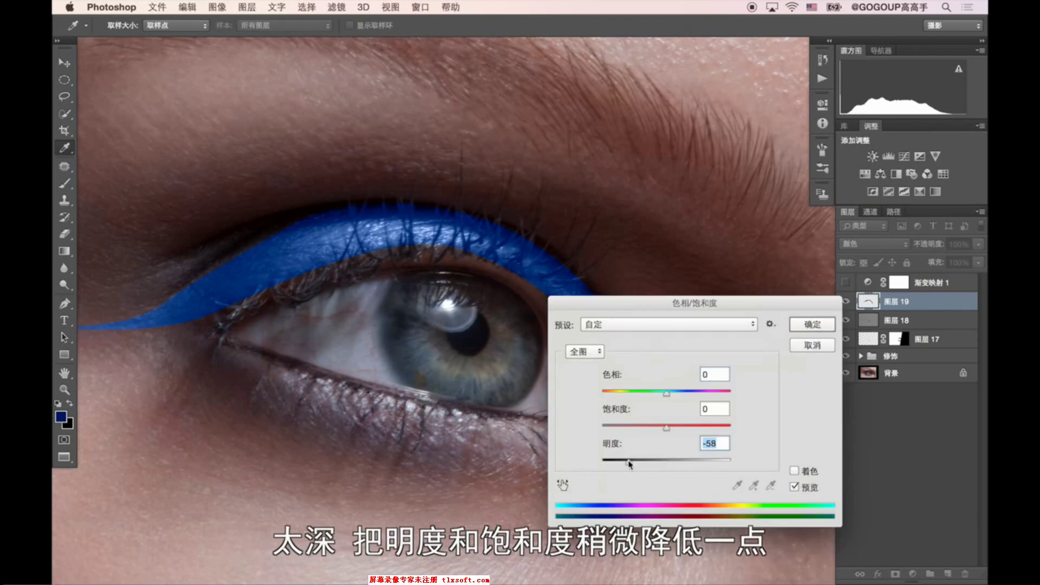
pyautogui.moveTo(650, 425)
pyautogui.mouseDown()
pyautogui.moveTo(638, 431)
pyautogui.moveTo(650, 440)
pyautogui.mouseUp()
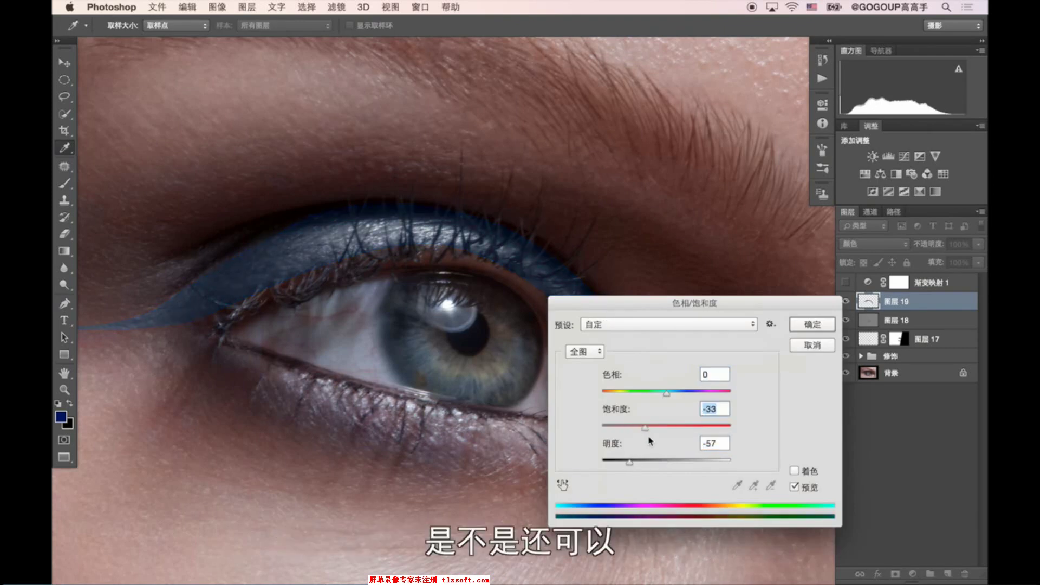
pyautogui.click(815, 324)
pyautogui.press('p')
# Step: Zoom out to the whole image, then zoom in on the eyeliner wing tip
pyautogui.press('z')
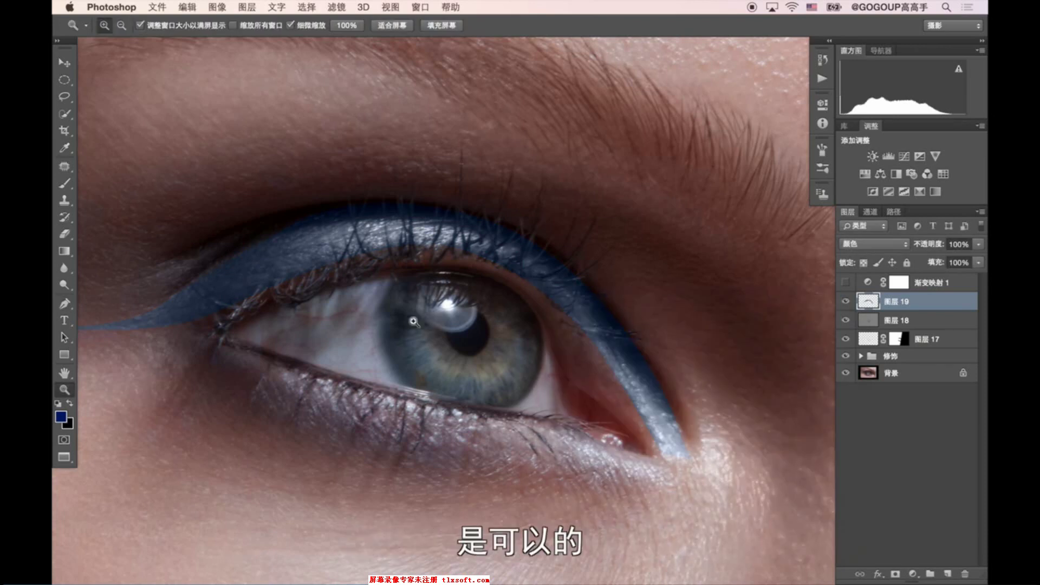
pyautogui.keyDown('alt'); pyautogui.click(414, 337); pyautogui.keyUp('alt')
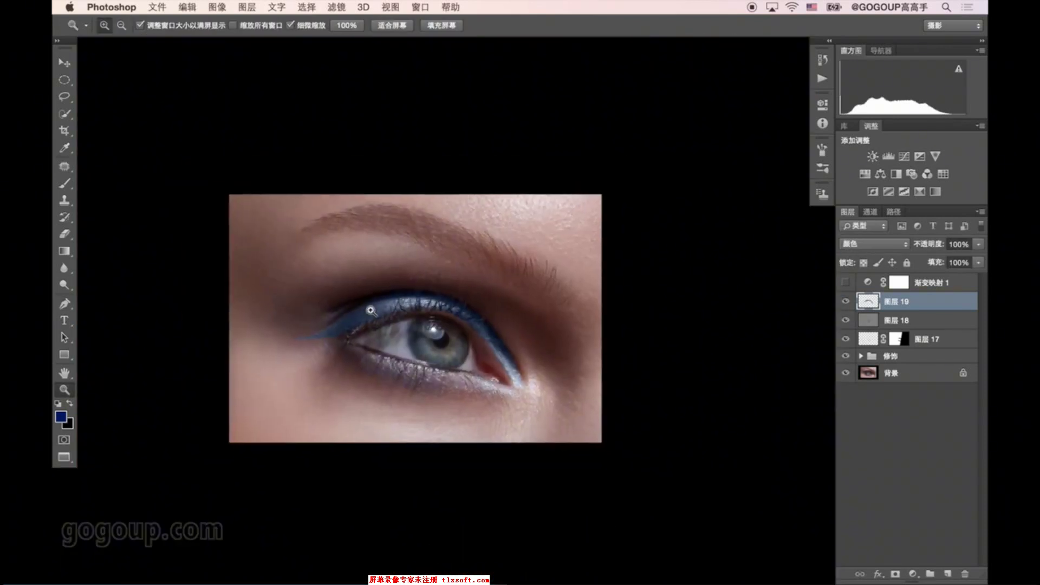
pyautogui.click(460, 368)
pyautogui.click(507, 396)
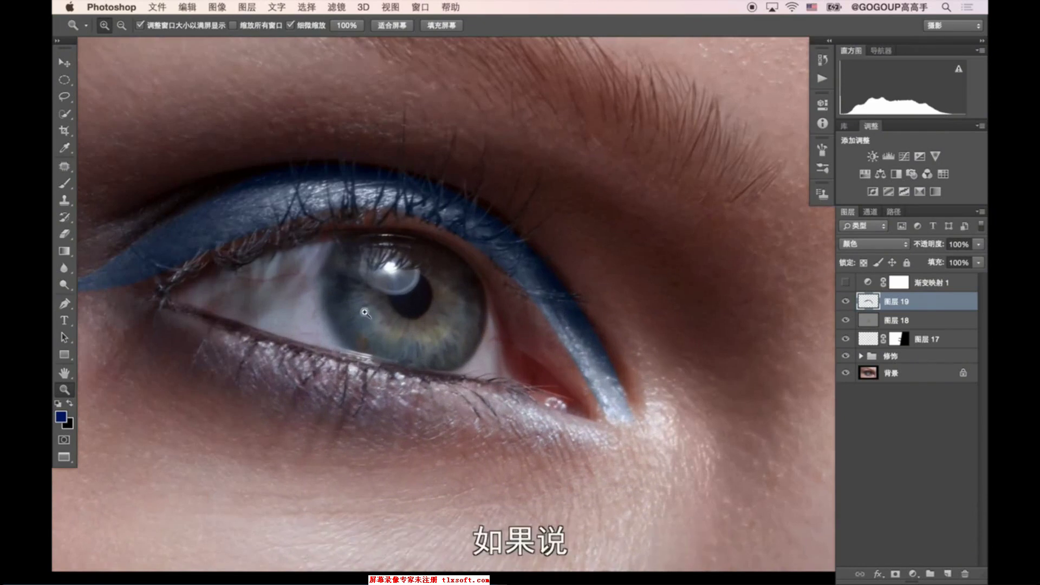
pyautogui.hscroll(-8, 376, 327)
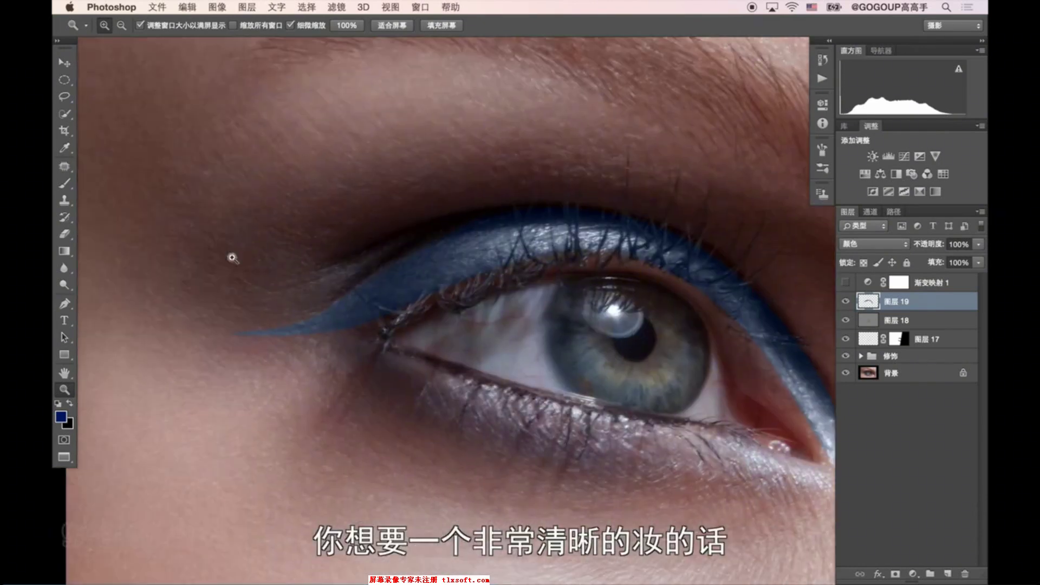
pyautogui.click(324, 307)
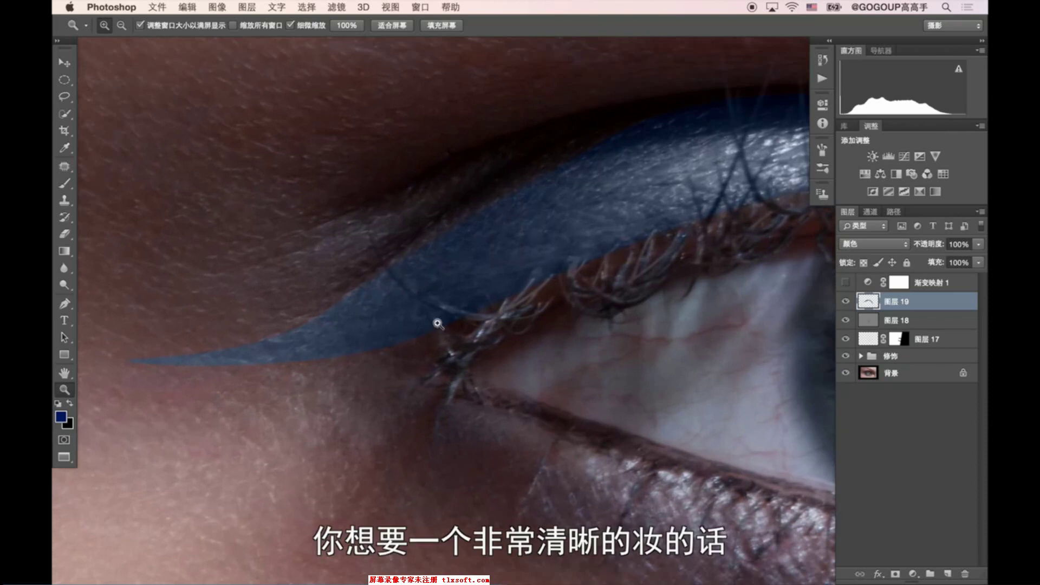
pyautogui.click(345, 8)
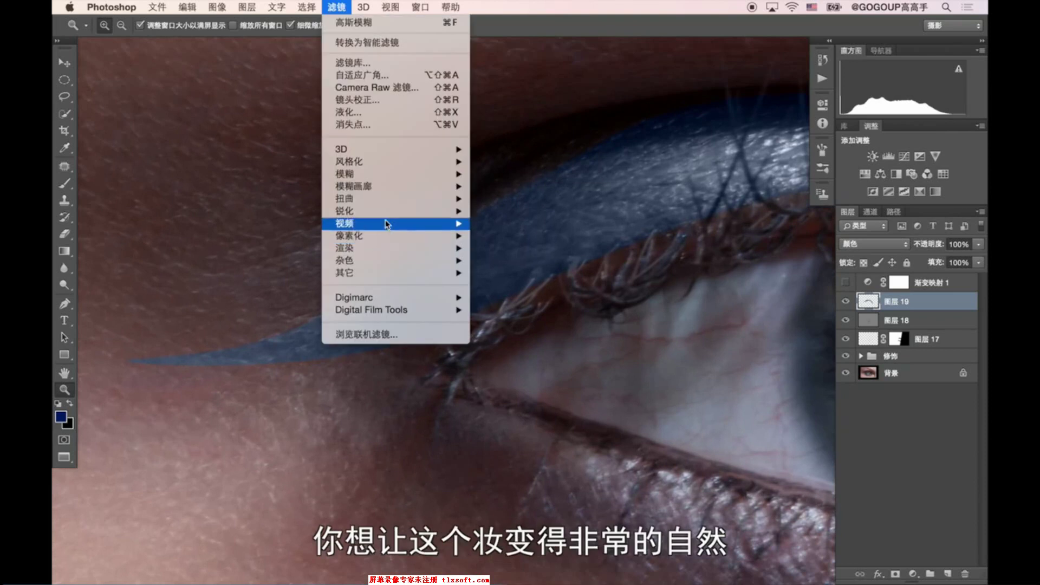
pyautogui.moveTo(390, 174)
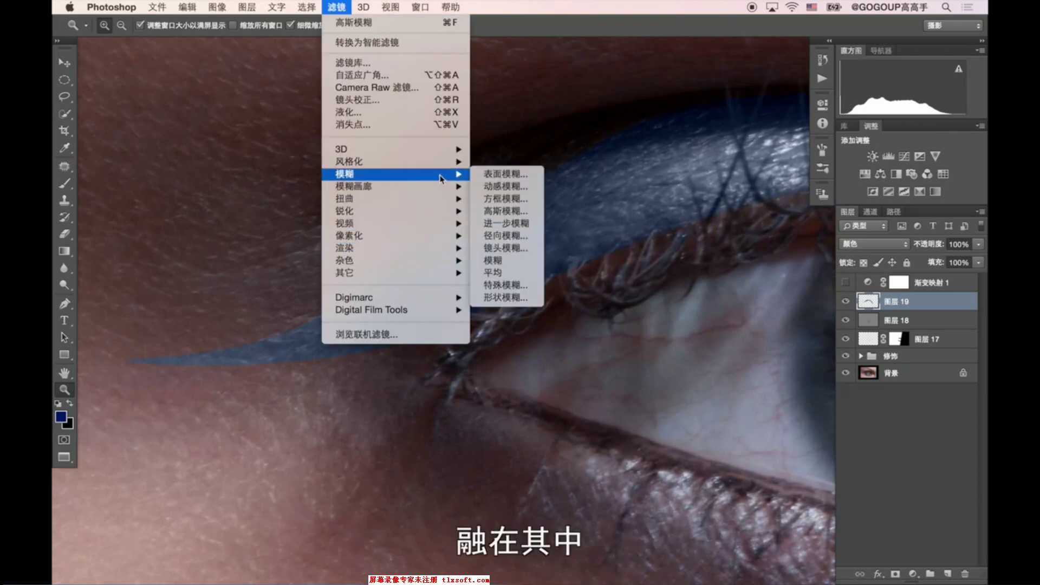
# Step: Apply a Gaussian Blur of about 17.6 pixels radius to the navy eyeliner wing
pyautogui.click(497, 211)
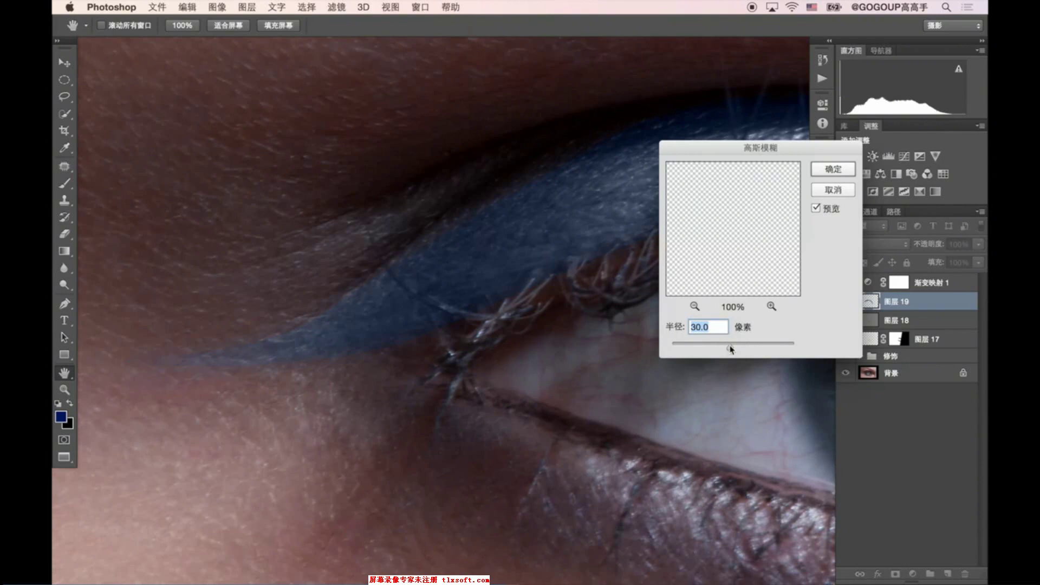
pyautogui.moveTo(730, 347); pyautogui.dragTo(739, 348)
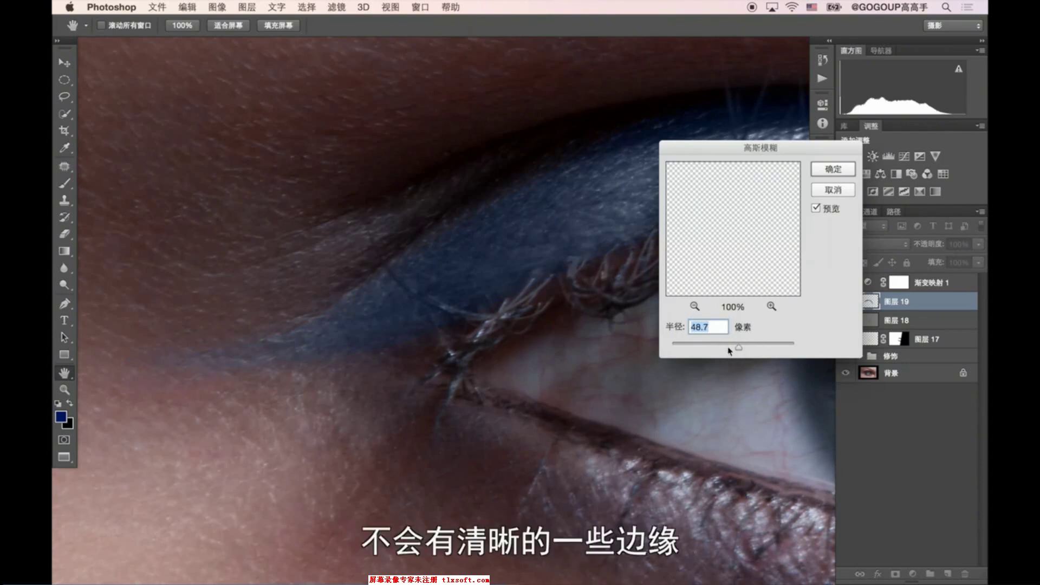
pyautogui.click(718, 347)
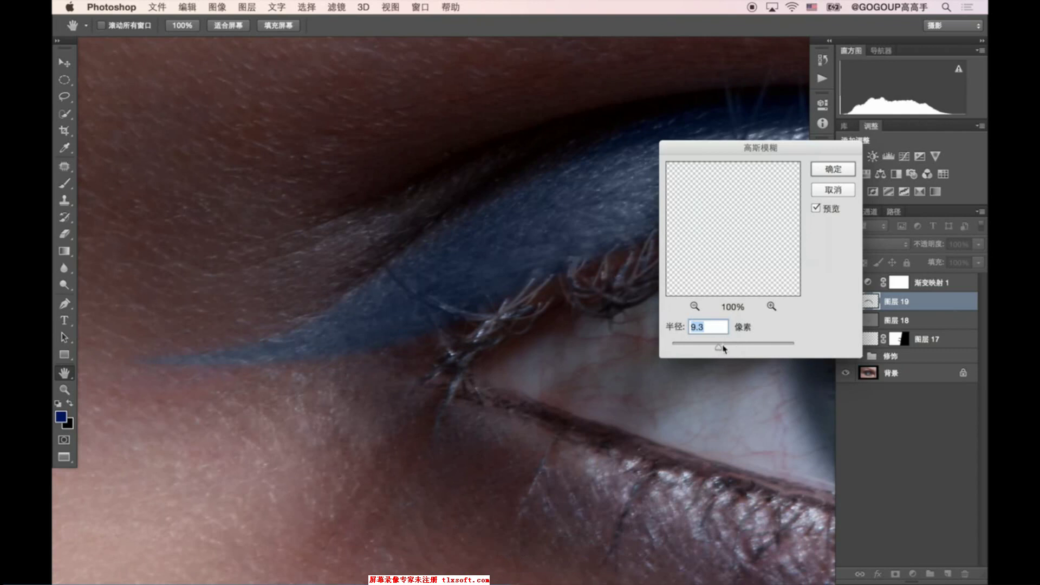
pyautogui.click(723, 346)
pyautogui.press('Return')
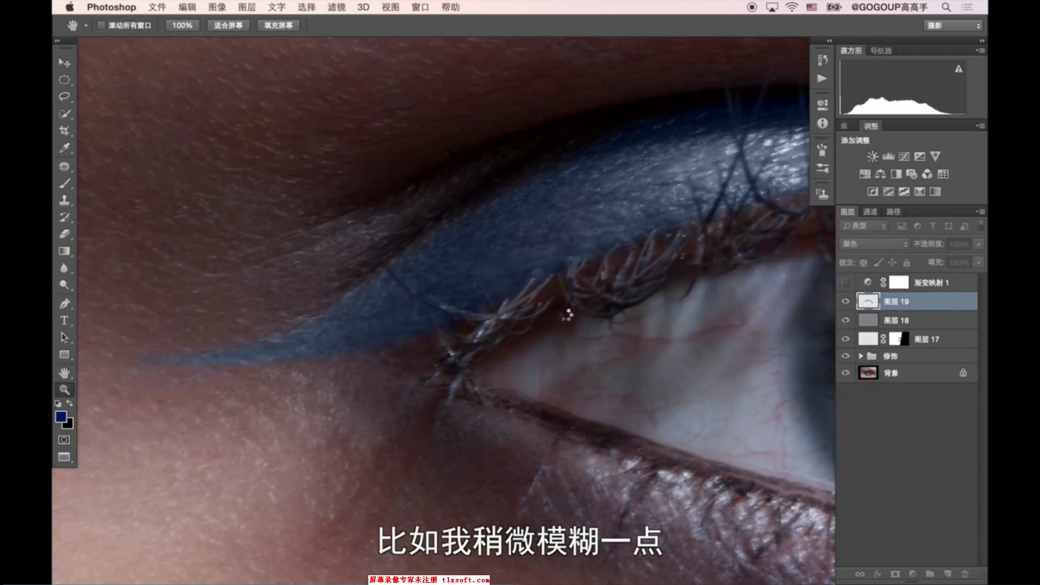
pyautogui.press('z')
pyautogui.moveTo(564, 327)
pyautogui.mouseDown()
pyautogui.moveTo(479, 288)
pyautogui.moveTo(577, 235)
pyautogui.mouseUp()
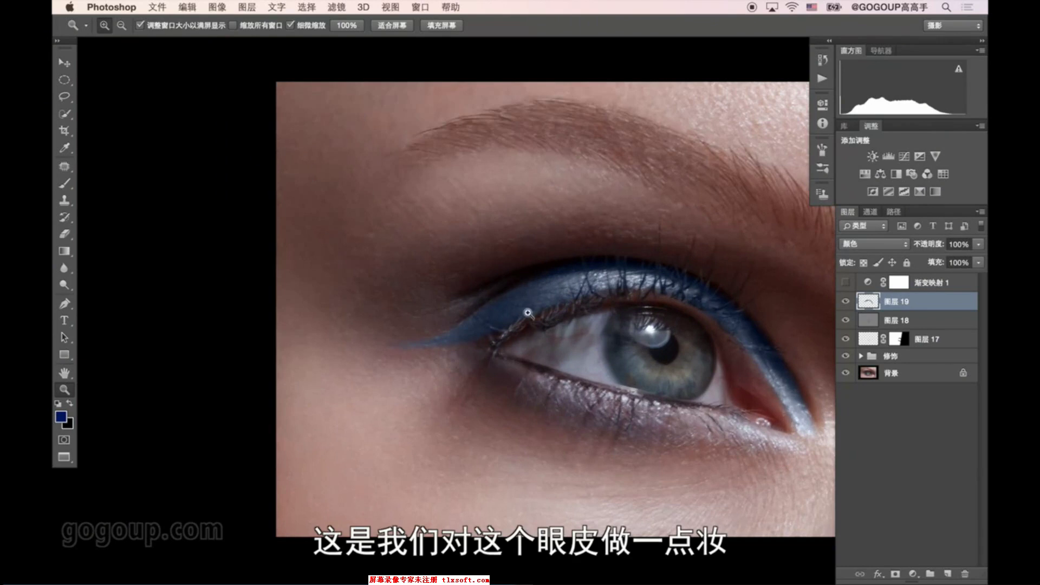
# Step: Trace a pen path under the lower lid from inner to outer corner and load it as a selection
pyautogui.moveTo(520, 348)
pyautogui.mouseDown()
pyautogui.moveTo(437, 262)
pyautogui.moveTo(451, 331)
pyautogui.mouseUp()
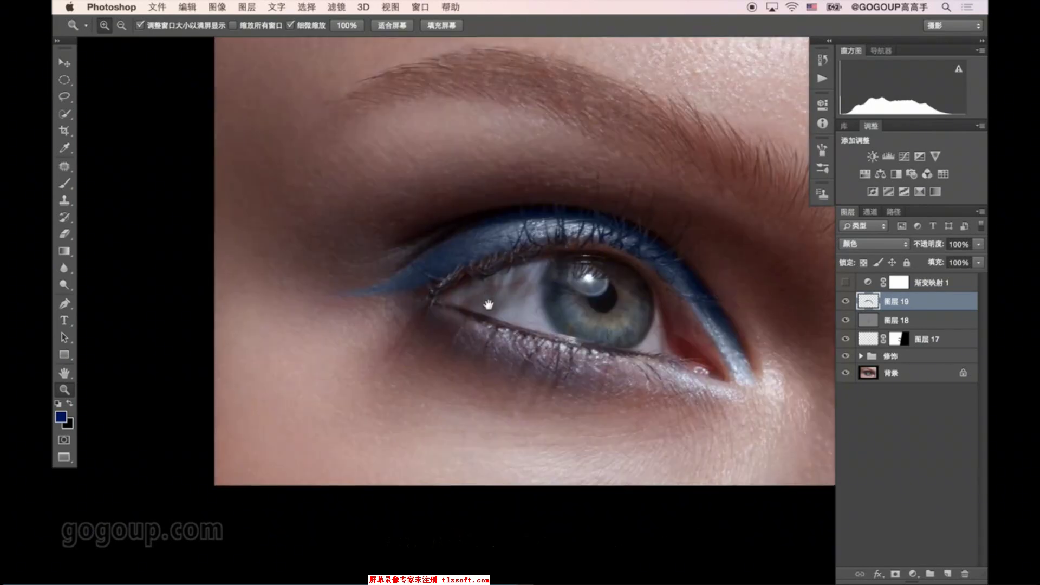
pyautogui.press('p')
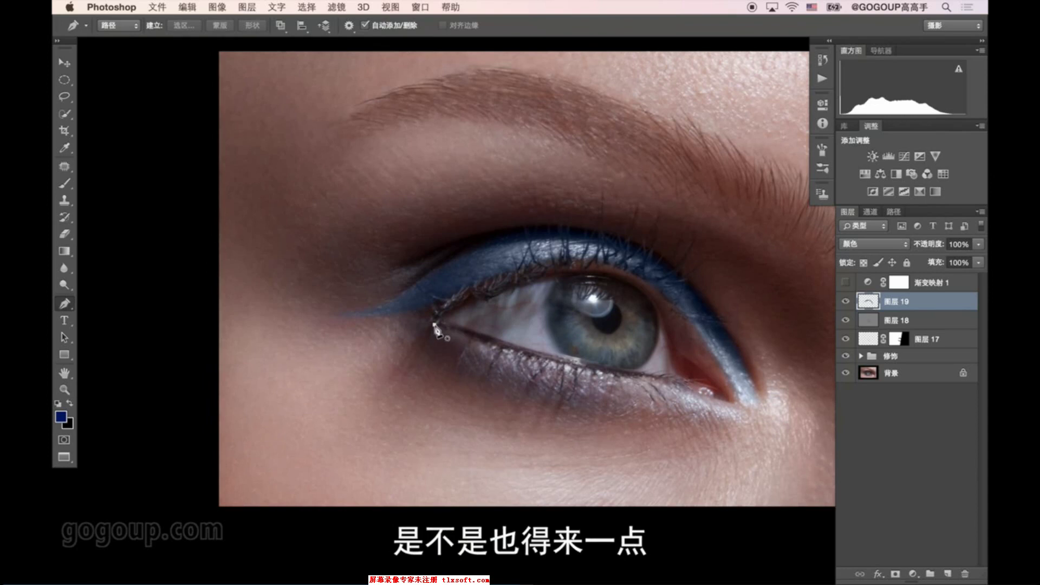
pyautogui.click(434, 325)
pyautogui.moveTo(610, 380); pyautogui.dragTo(623, 382)
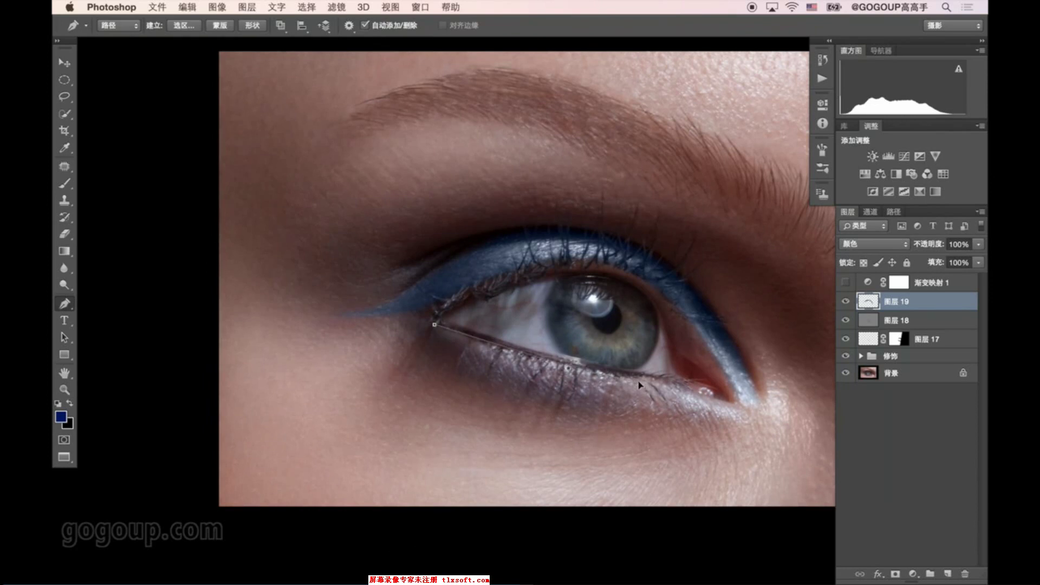
pyautogui.click(752, 432)
pyautogui.moveTo(393, 365); pyautogui.dragTo(406, 341)
pyautogui.hotkey('ctrl', 'z')
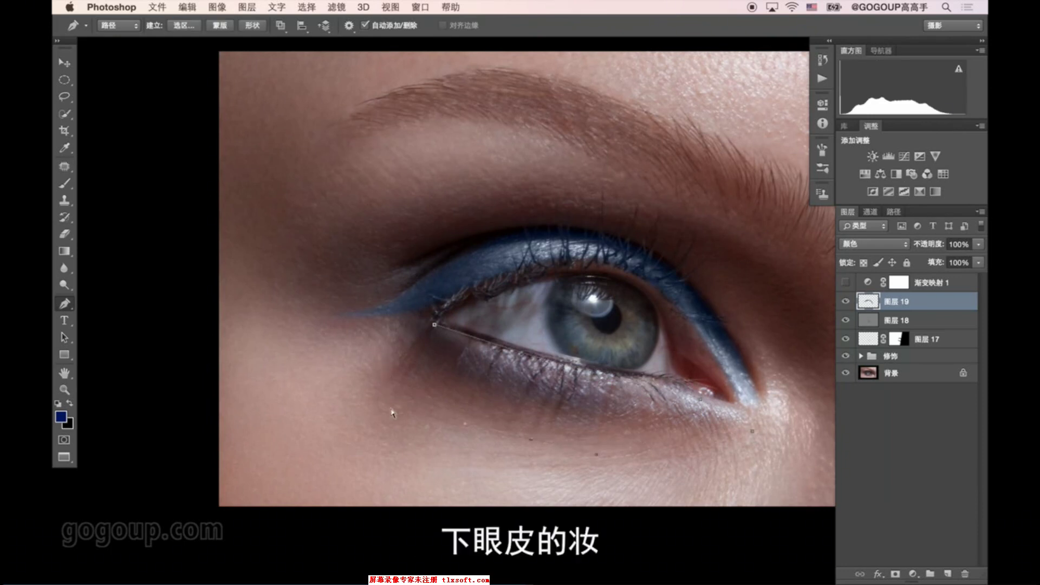
pyautogui.moveTo(378, 358); pyautogui.dragTo(408, 335)
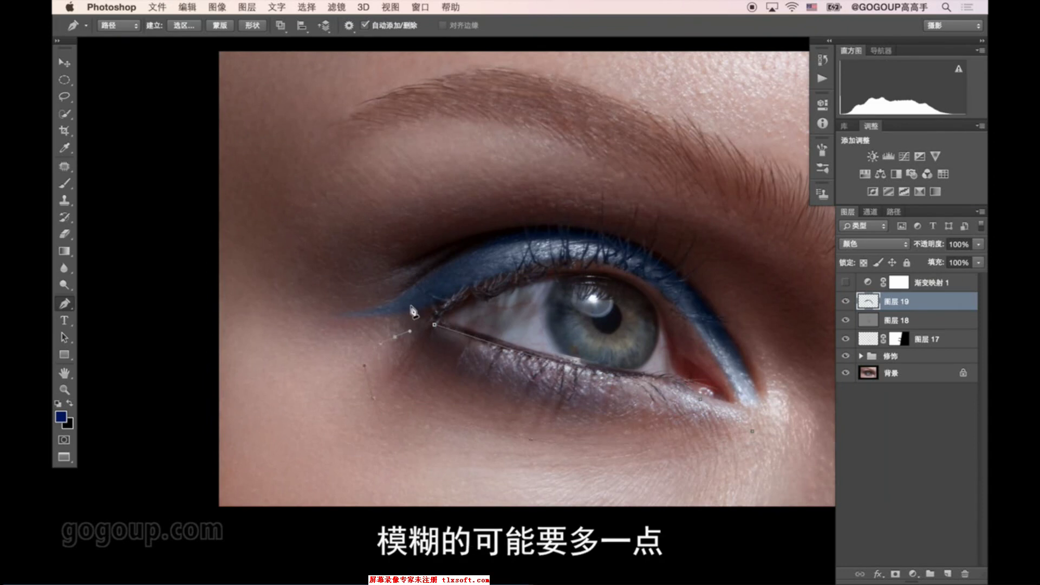
pyautogui.hotkey('ctrl', 'Return')
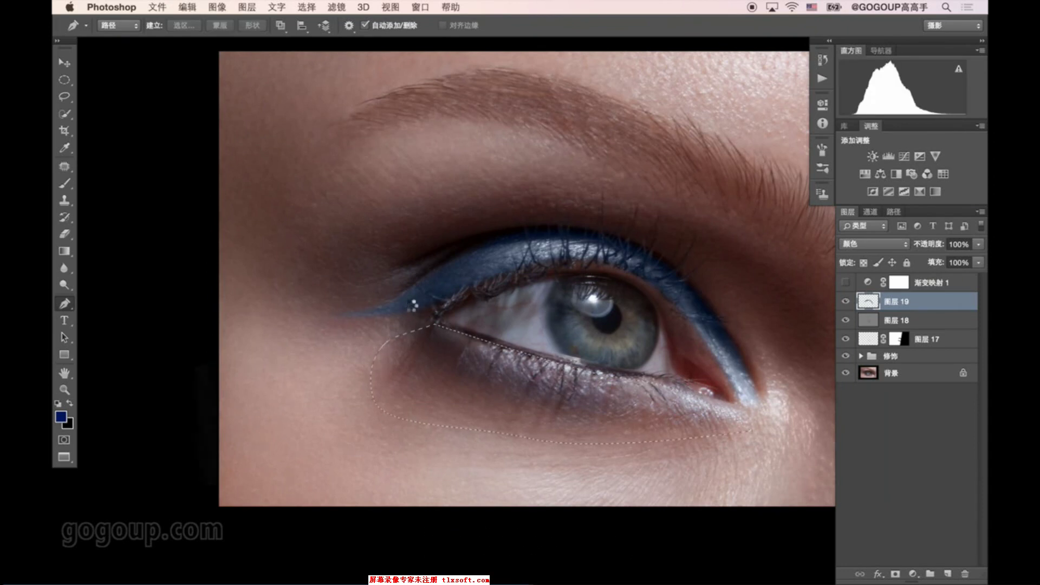
# Step: Add new layer 图层 20 and delete the accidental measurement from the log
pyautogui.hotkey('ctrl', 'shift', 'm')
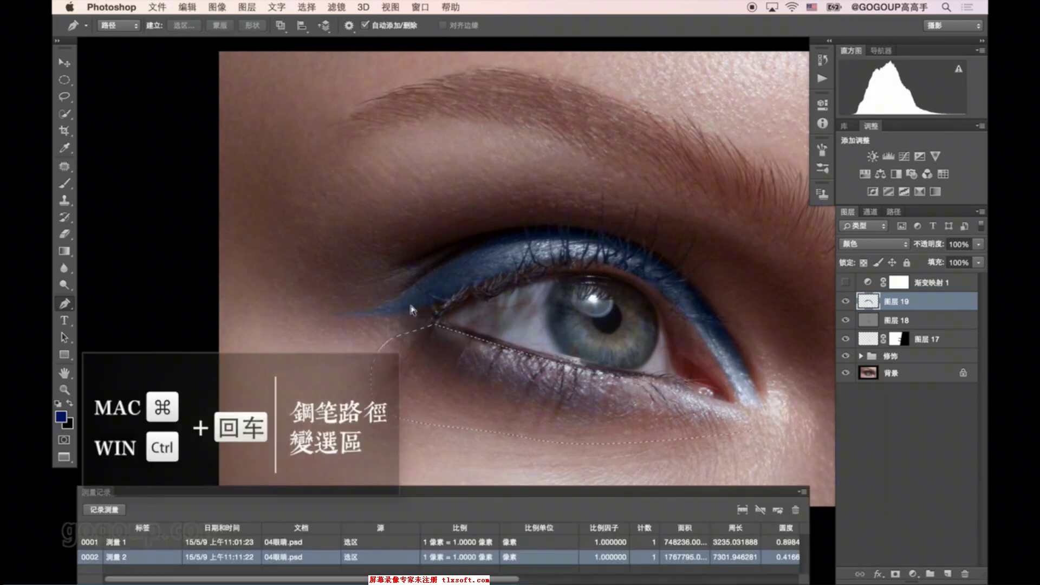
pyautogui.hotkey('ctrl', 'shift', 'n')
pyautogui.press('Return')
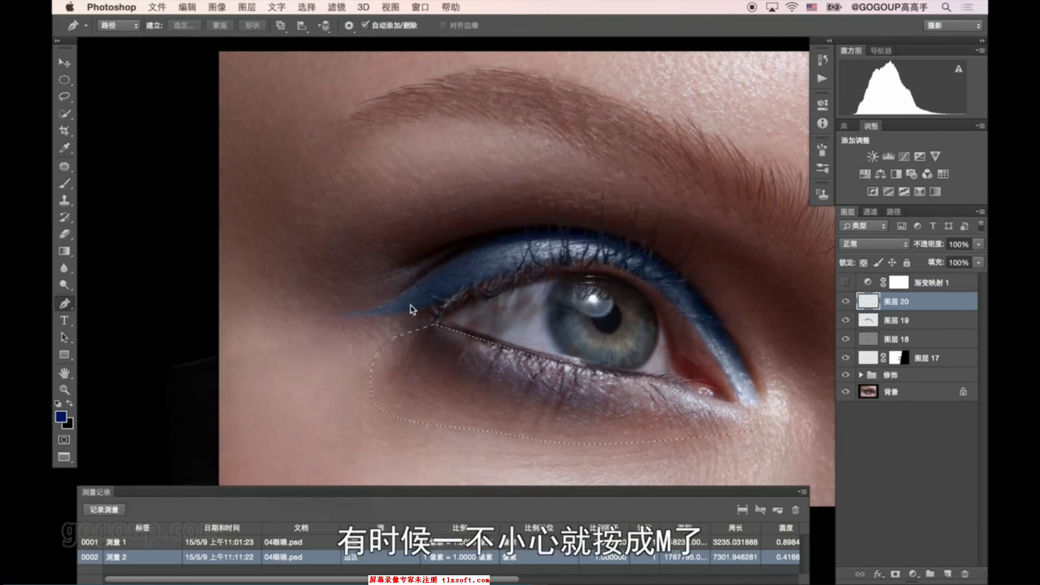
pyautogui.click(804, 492)
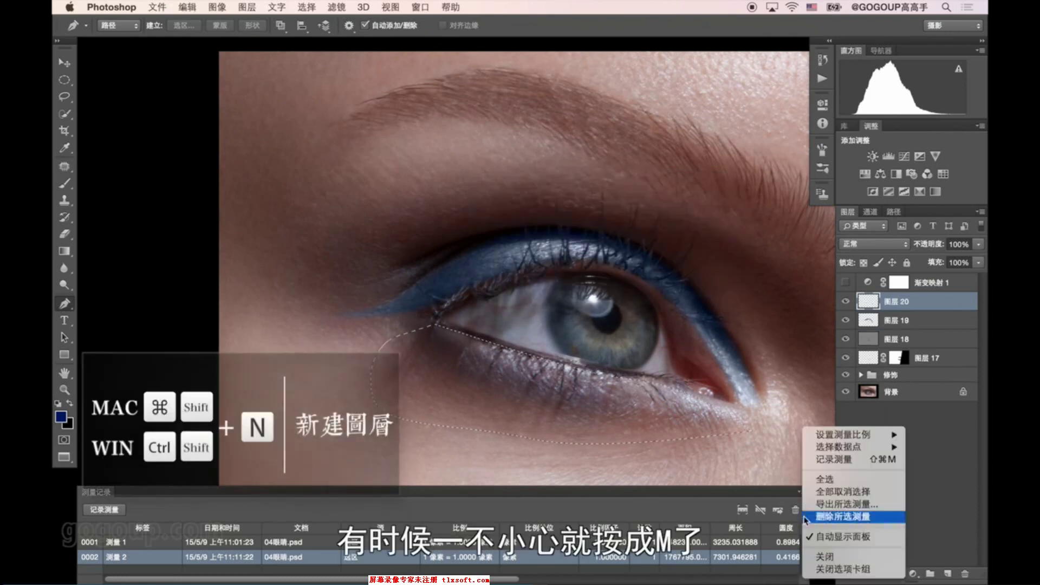
pyautogui.click(829, 556)
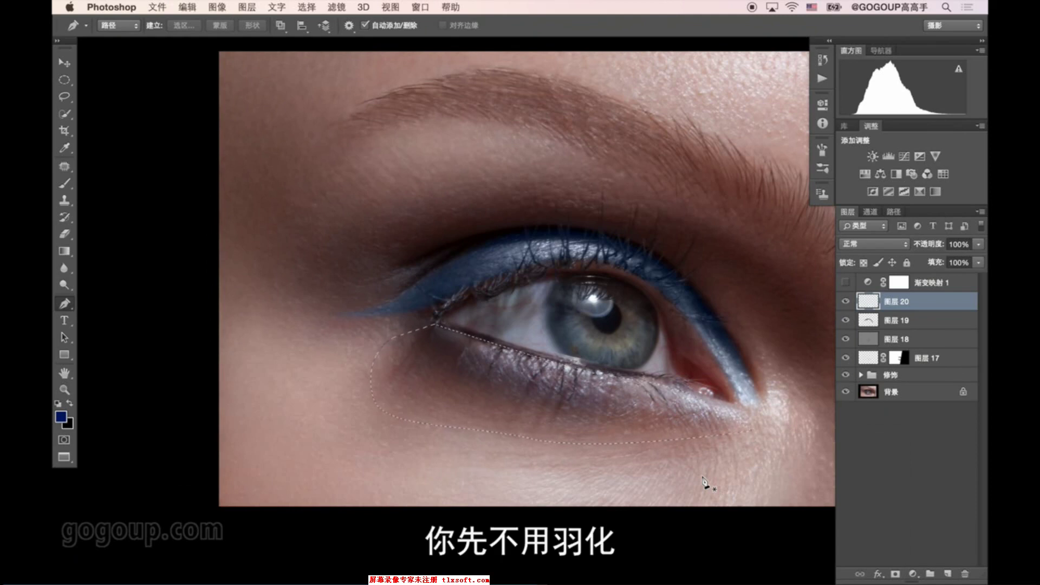
# Step: Add layer 图层 21 and fill the lower-lid selection with navy foreground colour
pyautogui.hotkey('ctrl', 'shift', 'n')
pyautogui.press('Return')
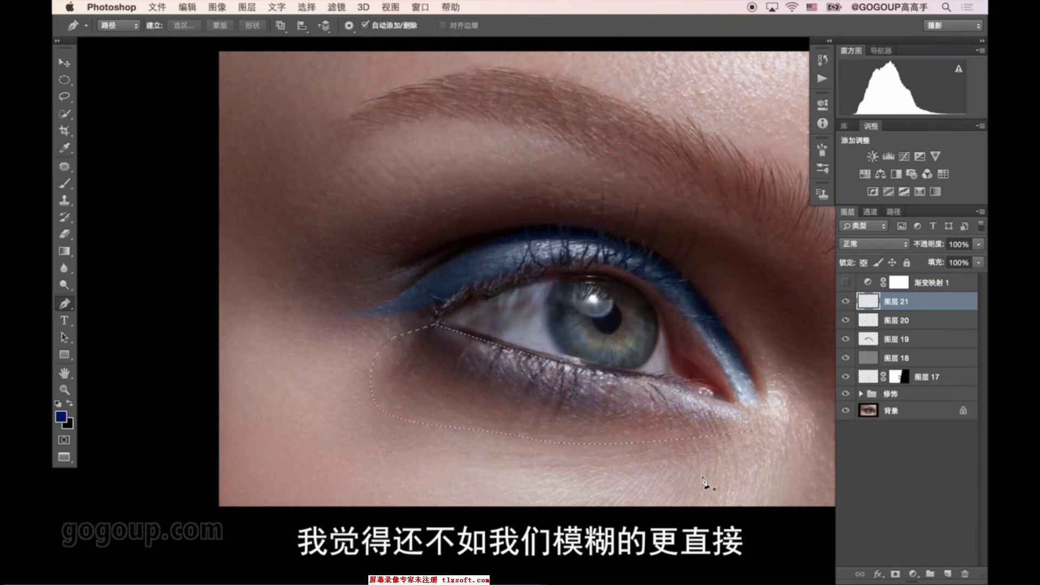
pyautogui.hotkey('alt', 'Delete')
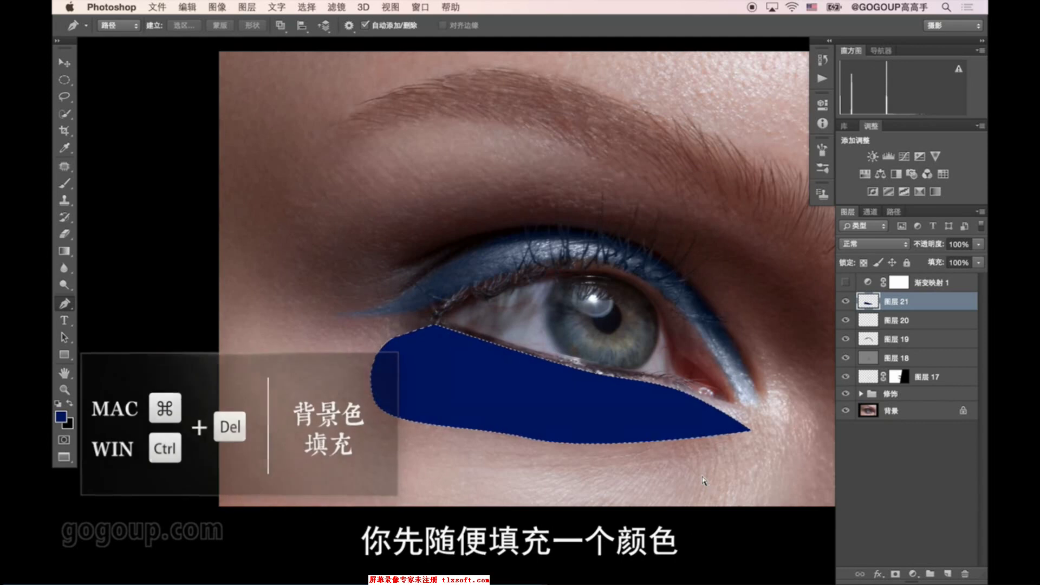
# Step: Deselect, set 图层 21 to Color blend mode, and mute the blue with Hue/Saturation
pyautogui.hotkey('ctrl', 'd')
pyautogui.click(875, 245)
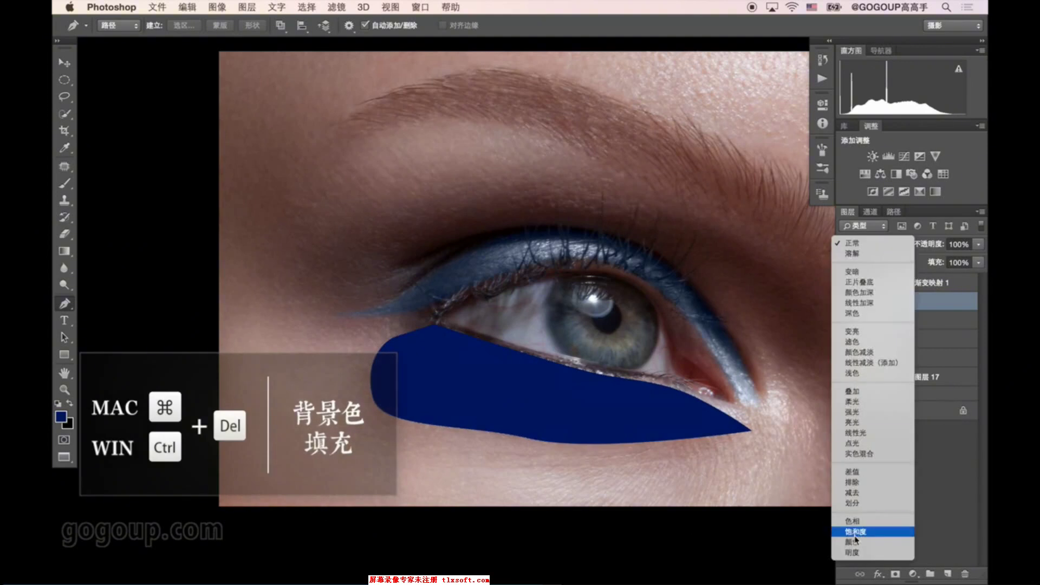
pyautogui.click(852, 542)
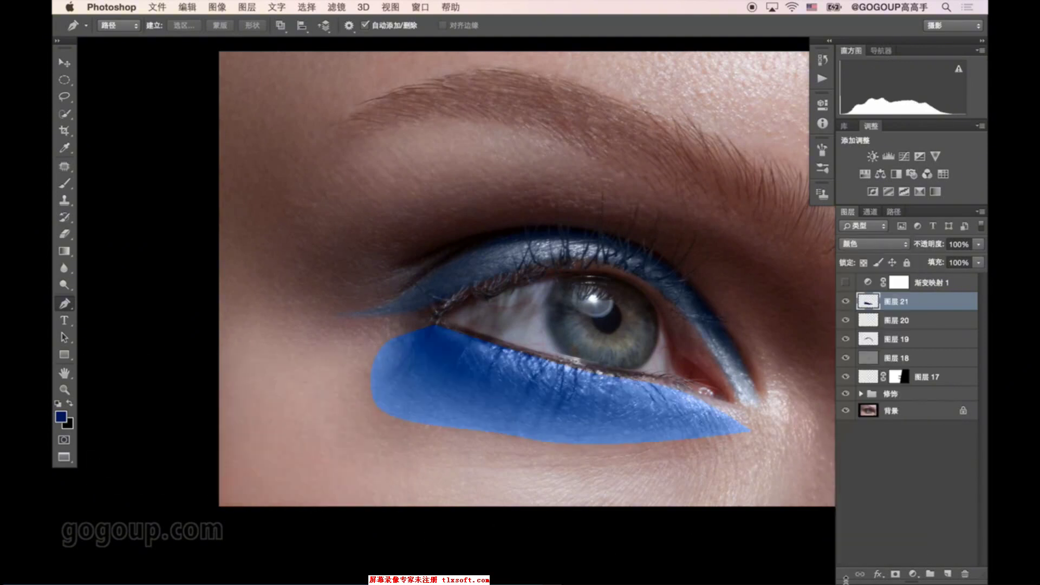
pyautogui.hotkey('ctrl', 'alt', 'u')
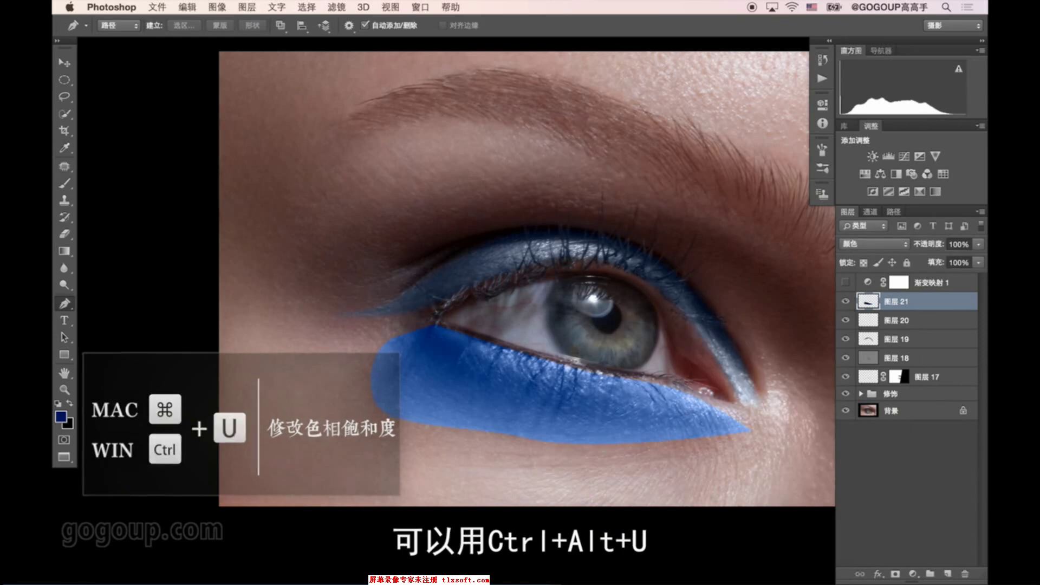
pyautogui.hotkey('ctrl', 'alt', 'u')
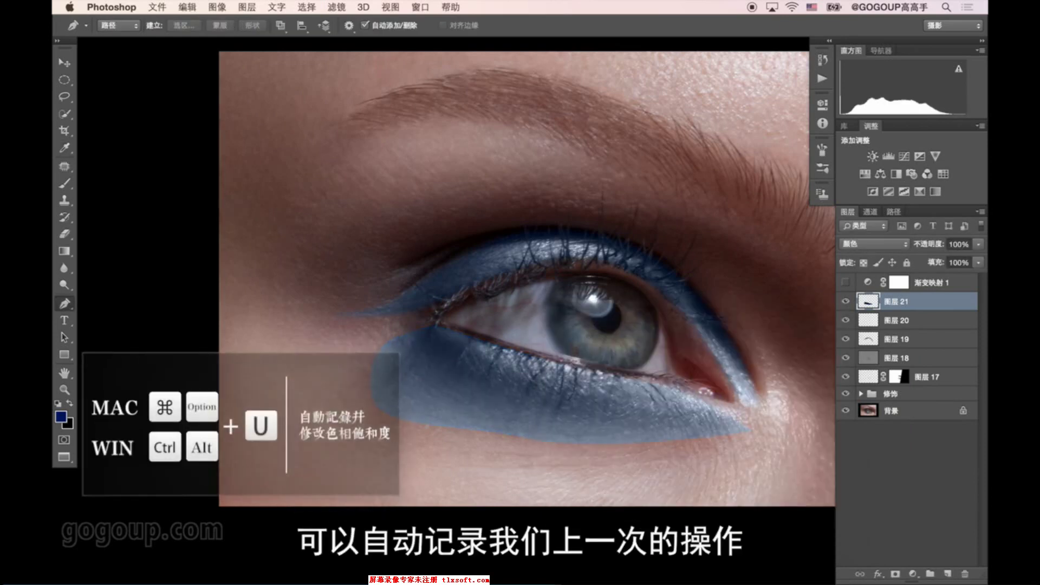
pyautogui.click(337, 7)
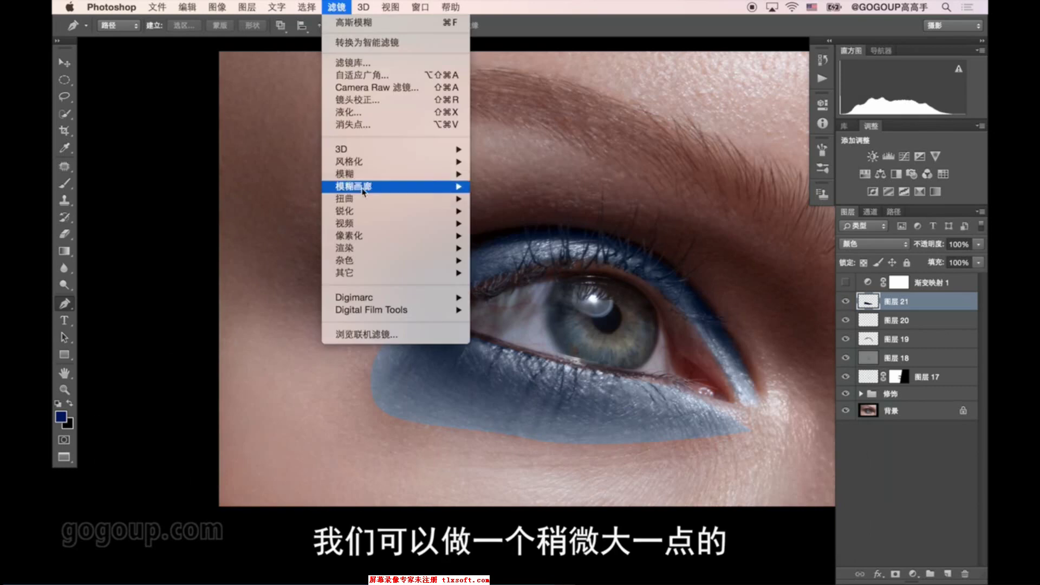
pyautogui.moveTo(357, 174)
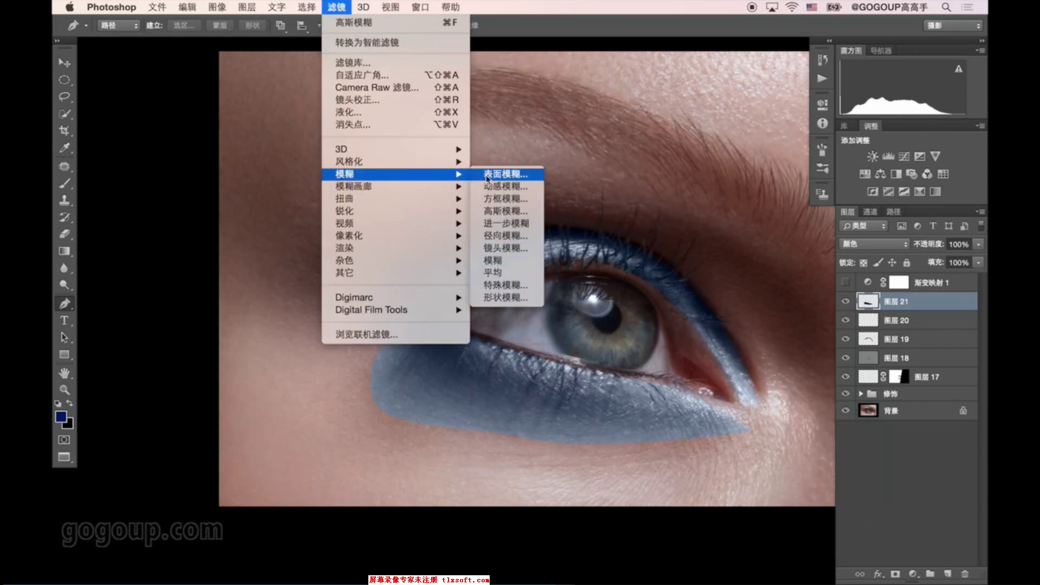
# Step: Preview a Gaussian Blur of about 179.5 pixels radius on the under-eye patch
pyautogui.click(506, 211)
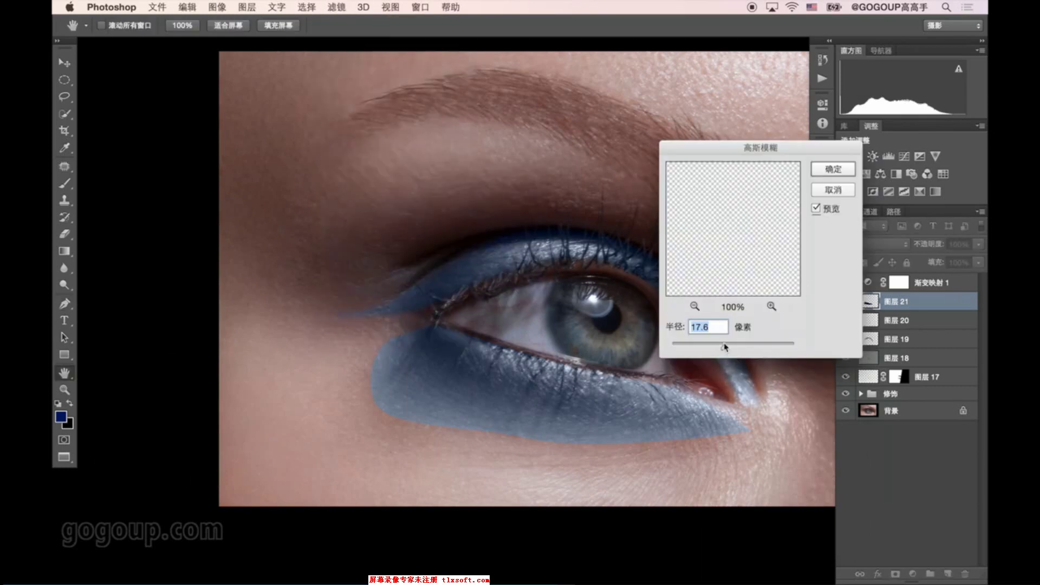
pyautogui.moveTo(735, 352); pyautogui.dragTo(763, 348)
# Step: Apply the blur and lower the under-eye and upper-lid layers to about 40% opacity
pyautogui.click(840, 171)
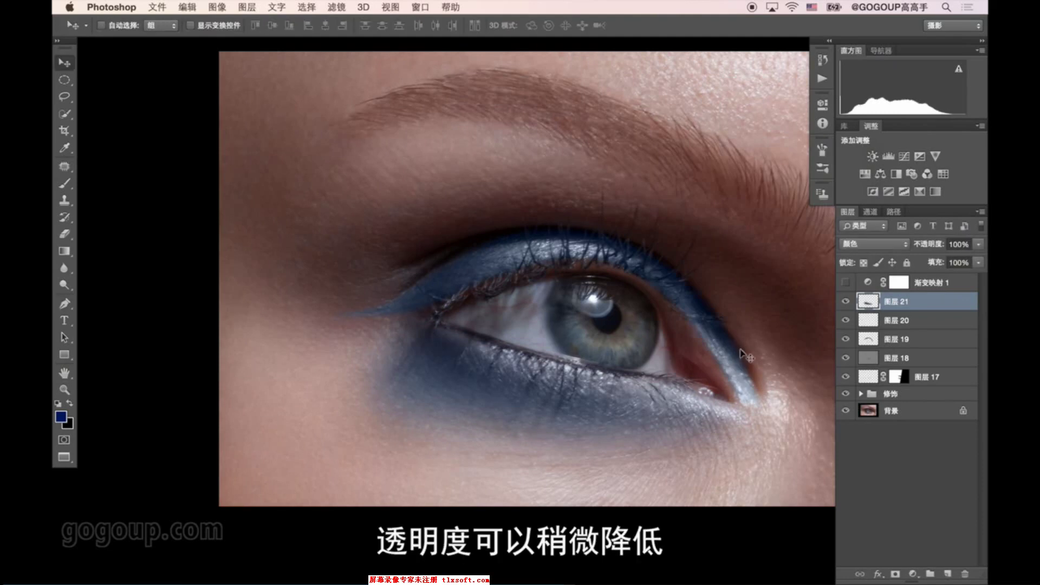
pyautogui.press('7')
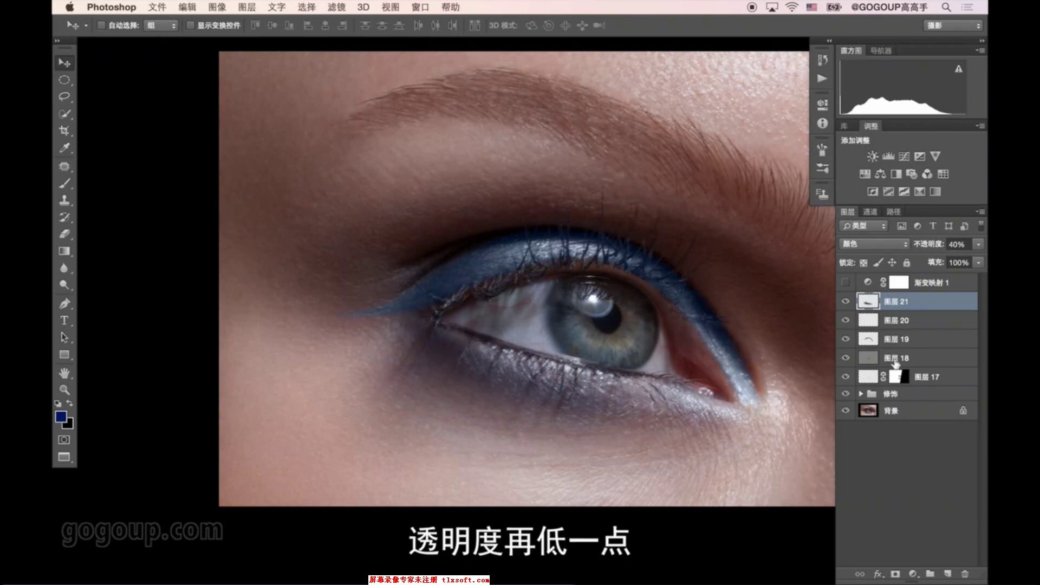
pyautogui.click(906, 326)
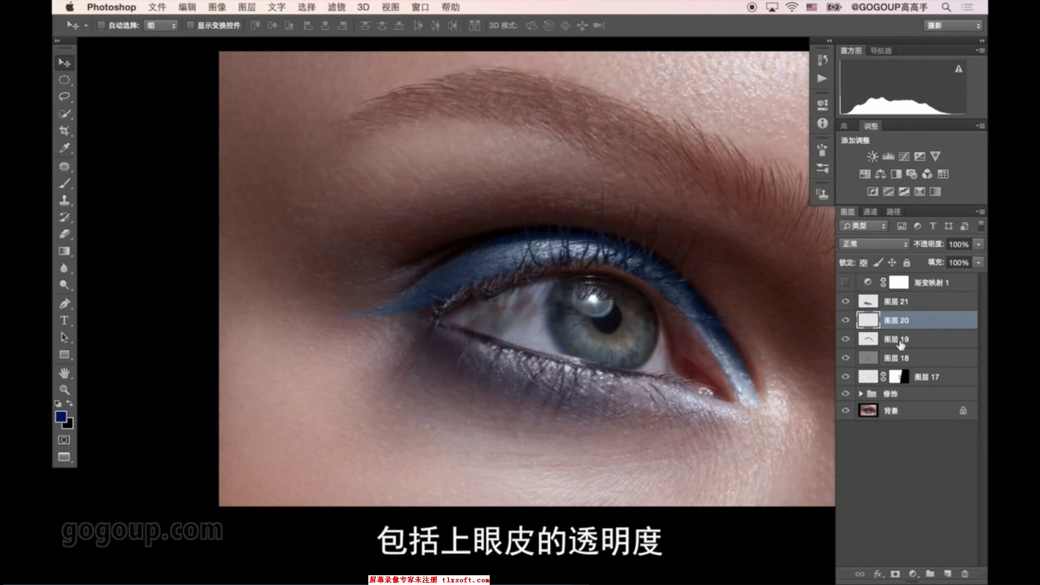
pyautogui.press('5')
pyautogui.press('4')
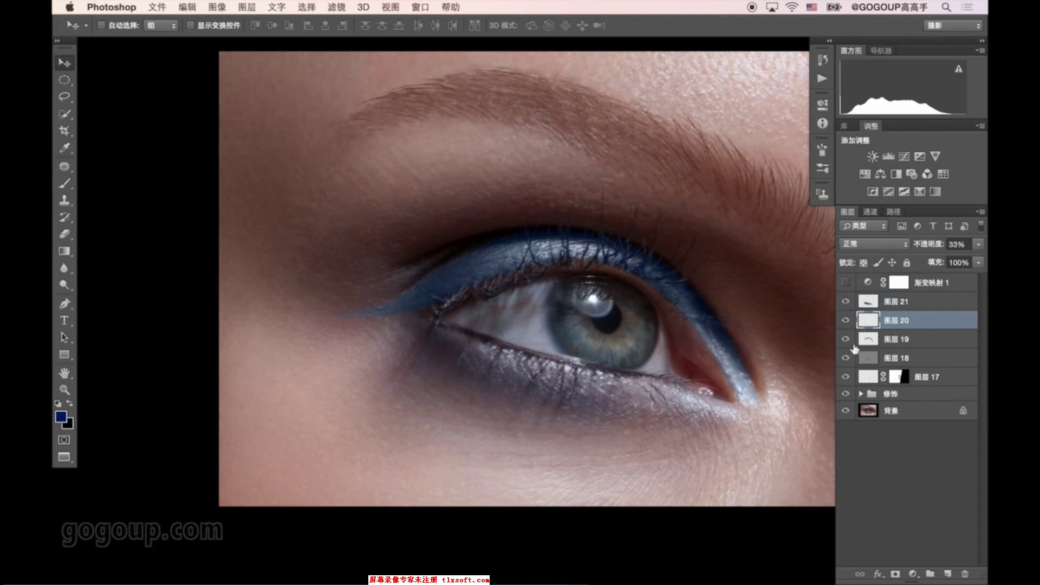
pyautogui.click(877, 345)
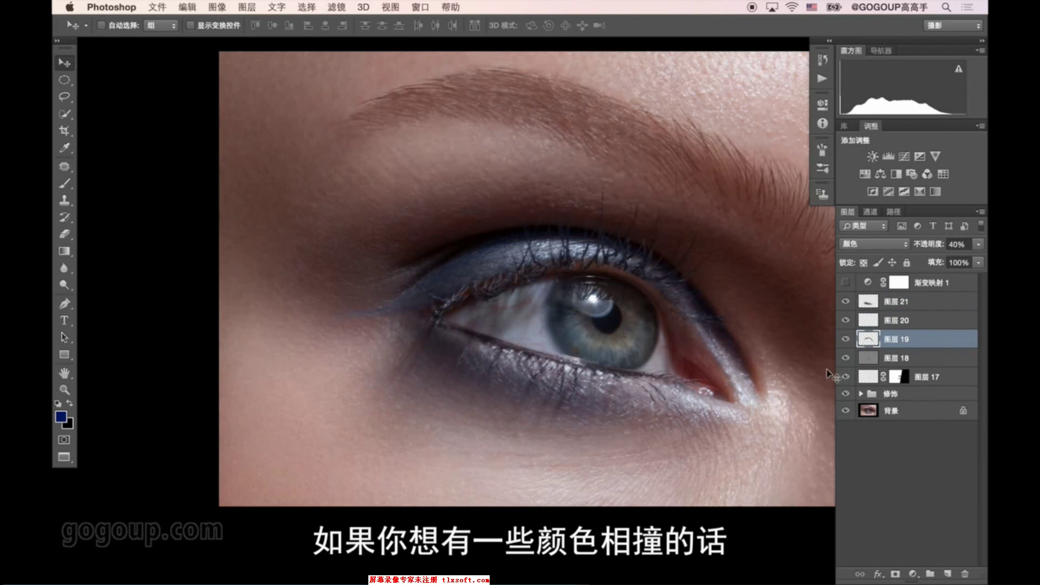
# Step: Pan the view toward the inner eye corner and pick the Zoom tool
pyautogui.moveTo(677, 366); pyautogui.dragTo(634, 339)
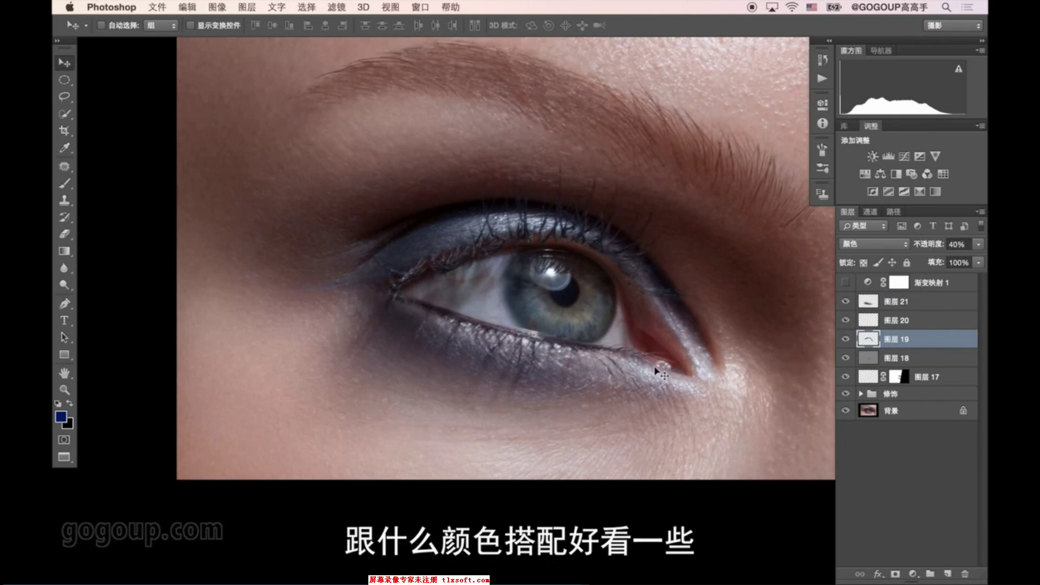
pyautogui.moveTo(689, 369); pyautogui.dragTo(657, 366)
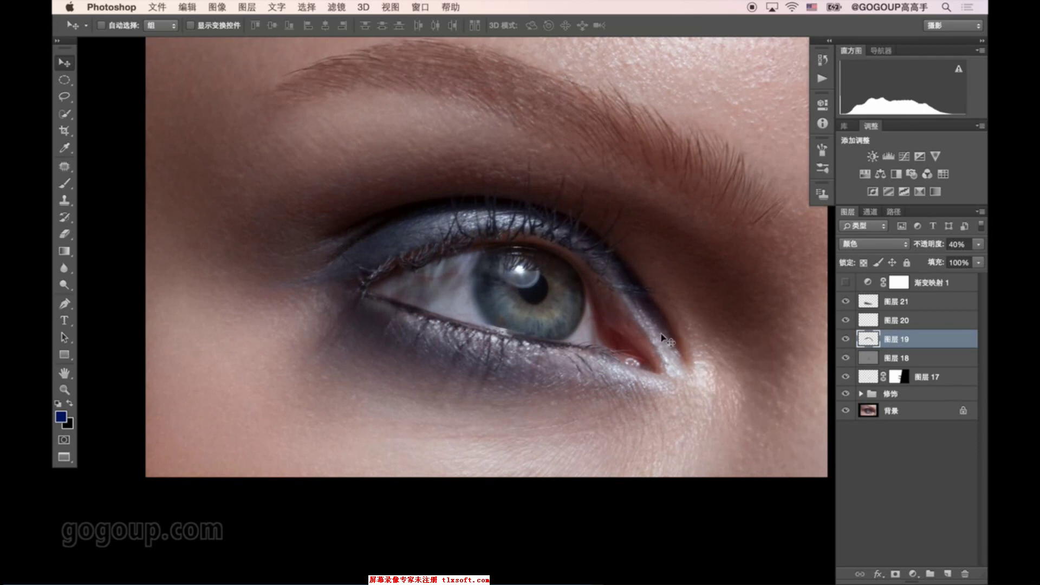
pyautogui.press('z')
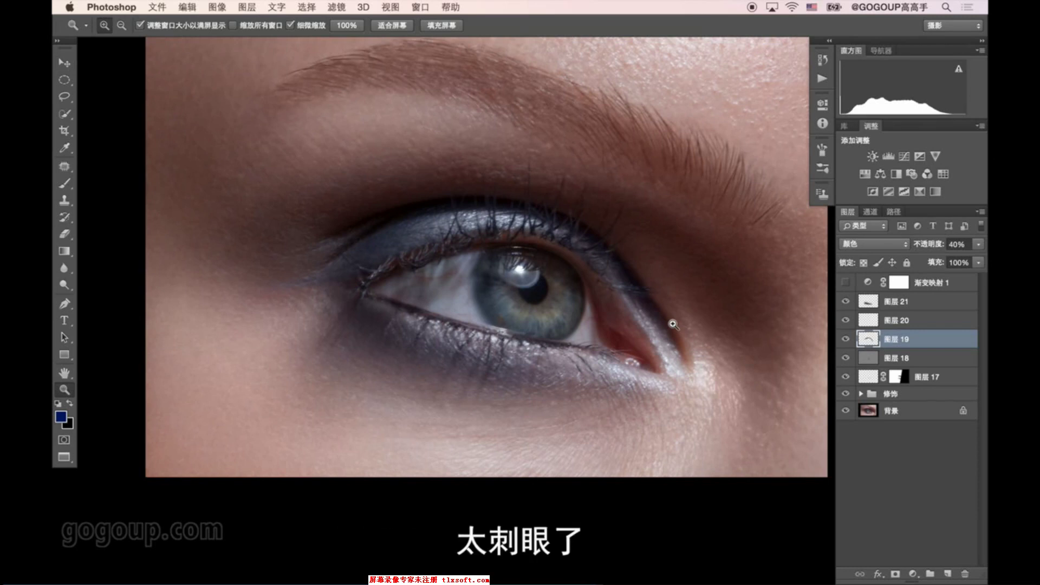
# Step: Zoom in closely on the inner eye corner and add new layer 图层 22
pyautogui.click(705, 358)
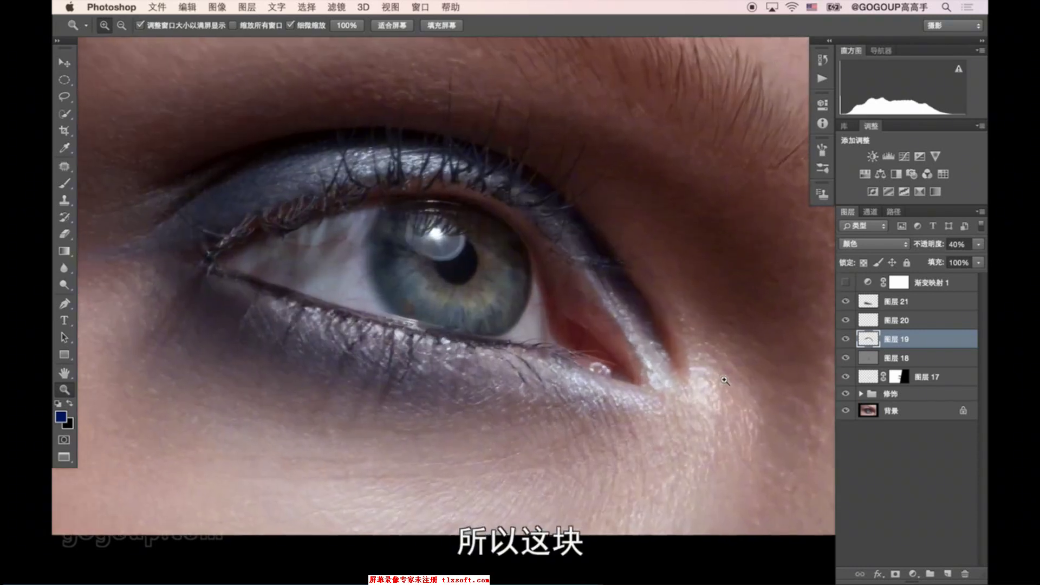
pyautogui.click(634, 368)
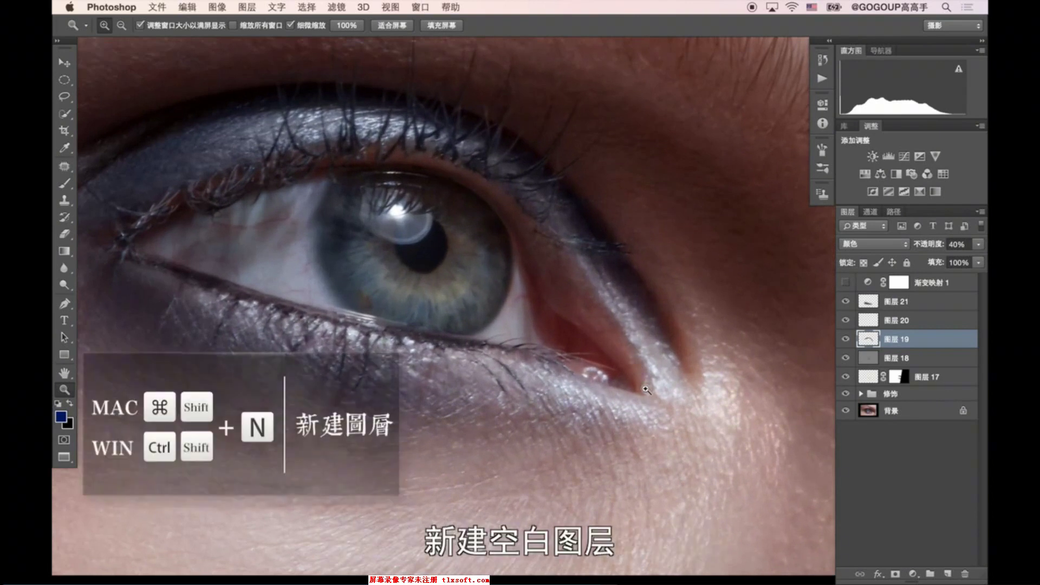
pyautogui.press('super+shift+n')
pyautogui.press('Return')
# Step: Set the brush foreground colour to a bright golden yellow
pyautogui.press('b')
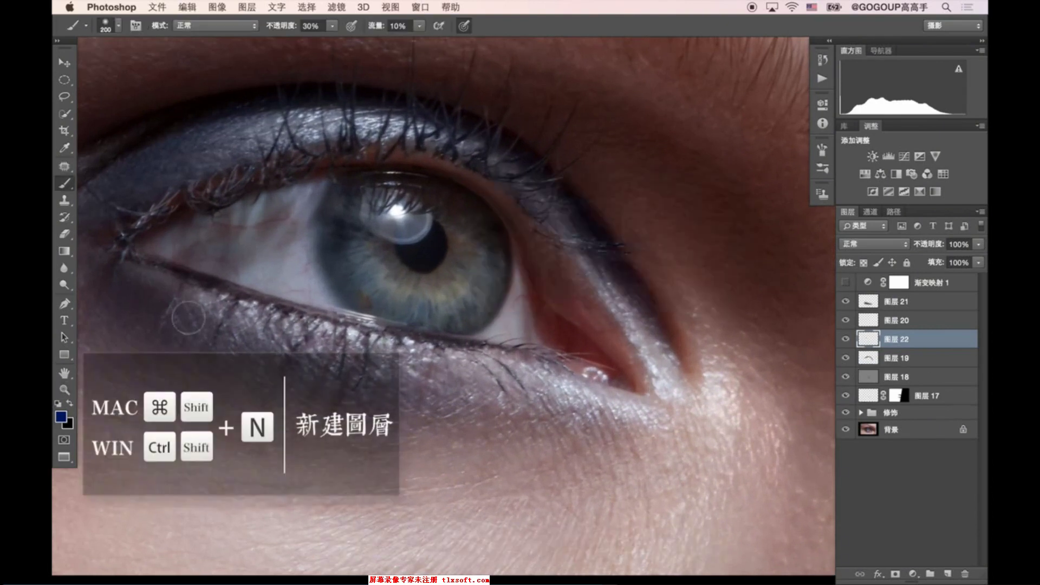
pyautogui.click(61, 416)
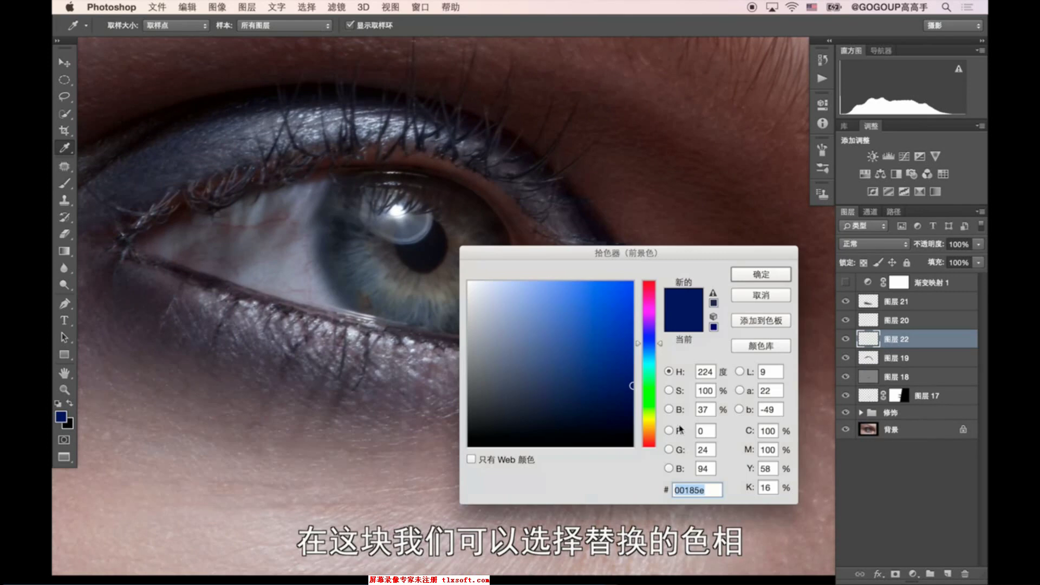
pyautogui.moveTo(659, 345); pyautogui.dragTo(659, 427)
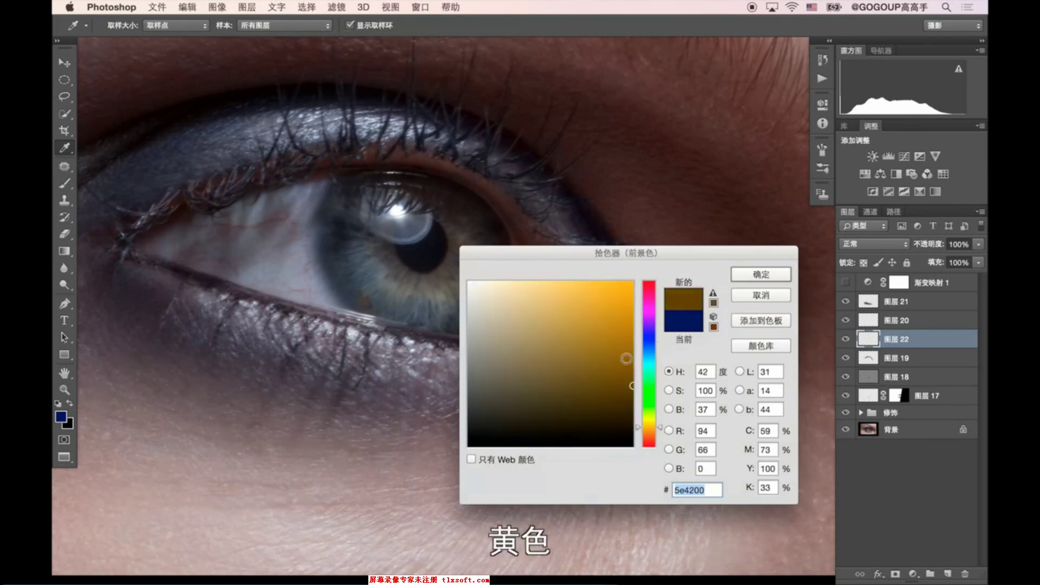
pyautogui.click(631, 366)
pyautogui.press('Return')
pyautogui.press('b')
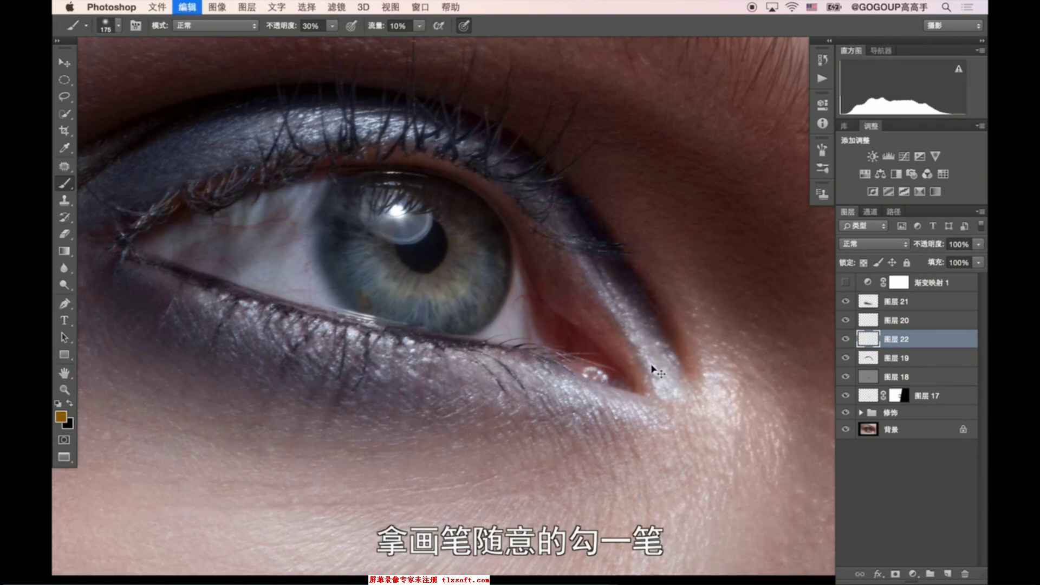
# Step: Move the layer to the top and paint two 100% gold strokes along the inner corner and lower lid
pyautogui.hotkey('ctrl', 'shift', ']')
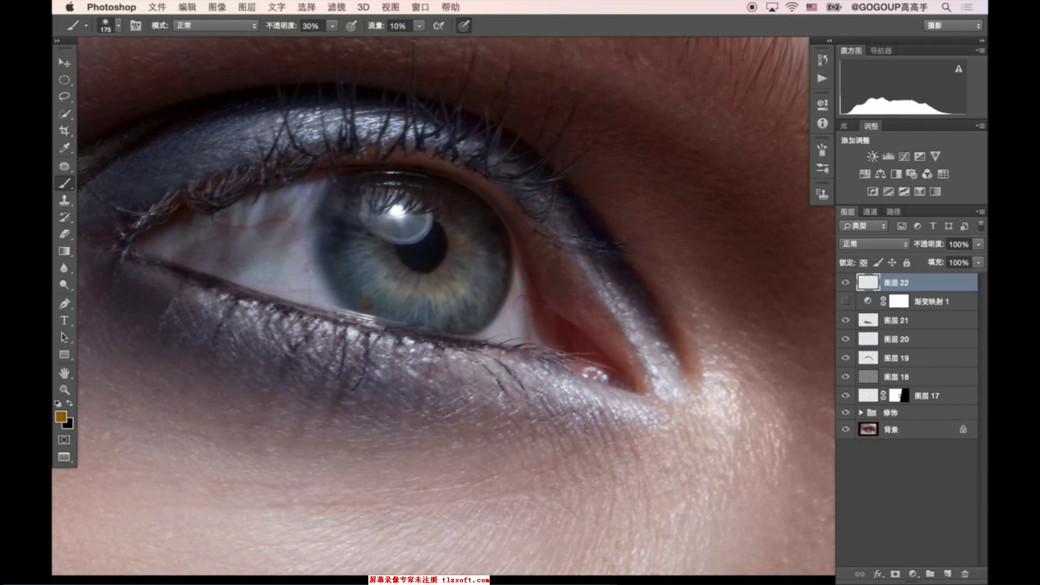
pyautogui.press('0')
pyautogui.hotkey('shift', '0')
pyautogui.click(591, 244)
pyautogui.moveTo(600, 250); pyautogui.dragTo(680, 393)
pyautogui.moveTo(641, 425); pyautogui.dragTo(495, 372)
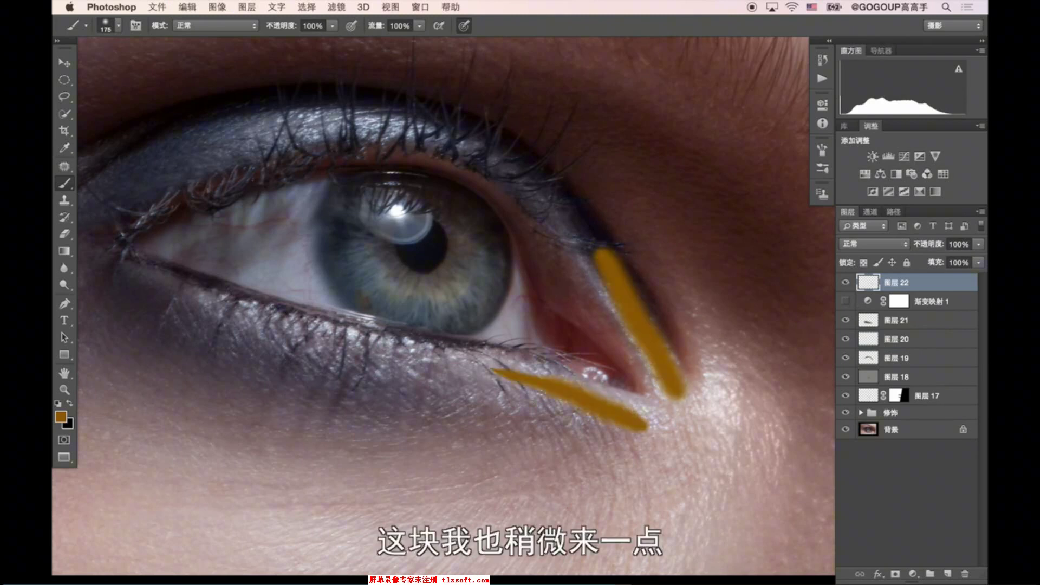
pyautogui.hotkey('ctrl', 'z')
pyautogui.moveTo(662, 421); pyautogui.dragTo(458, 370)
# Step: Set 图层 22 to Color blend mode and apply a large-radius Gaussian Blur to the gold strokes
pyautogui.click(876, 245)
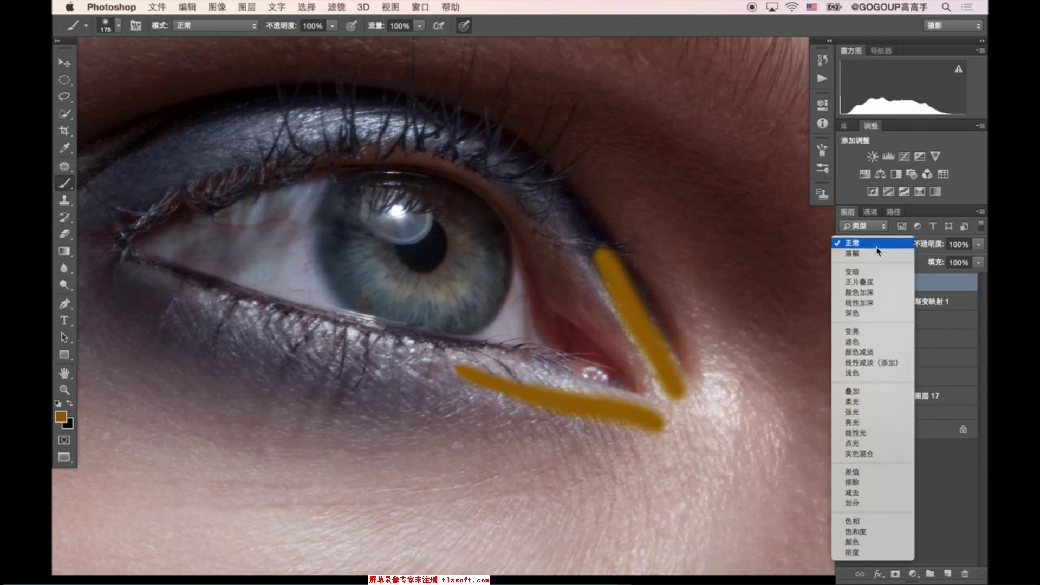
pyautogui.click(852, 541)
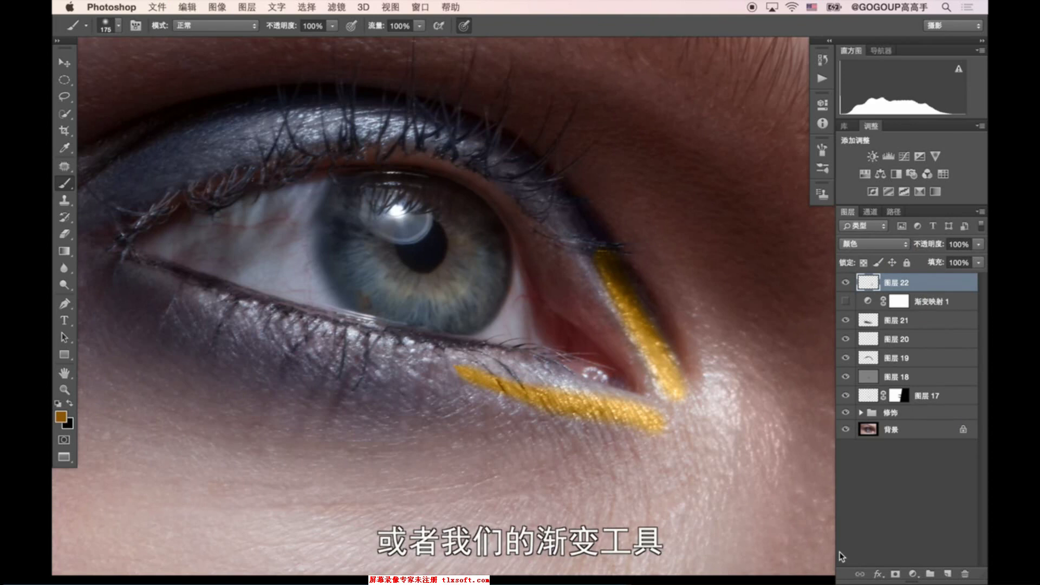
pyautogui.click(336, 7)
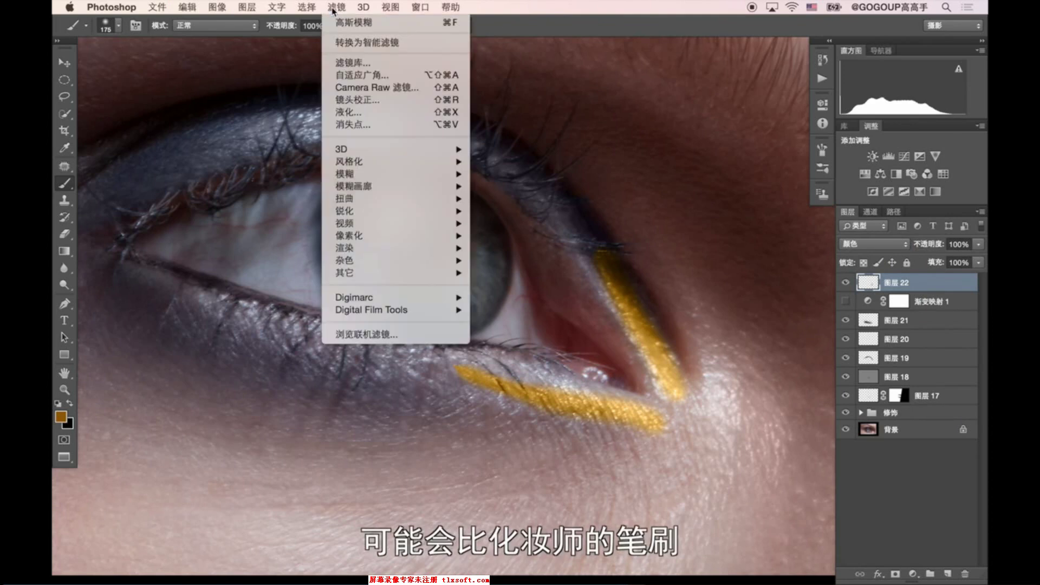
pyautogui.moveTo(390, 174)
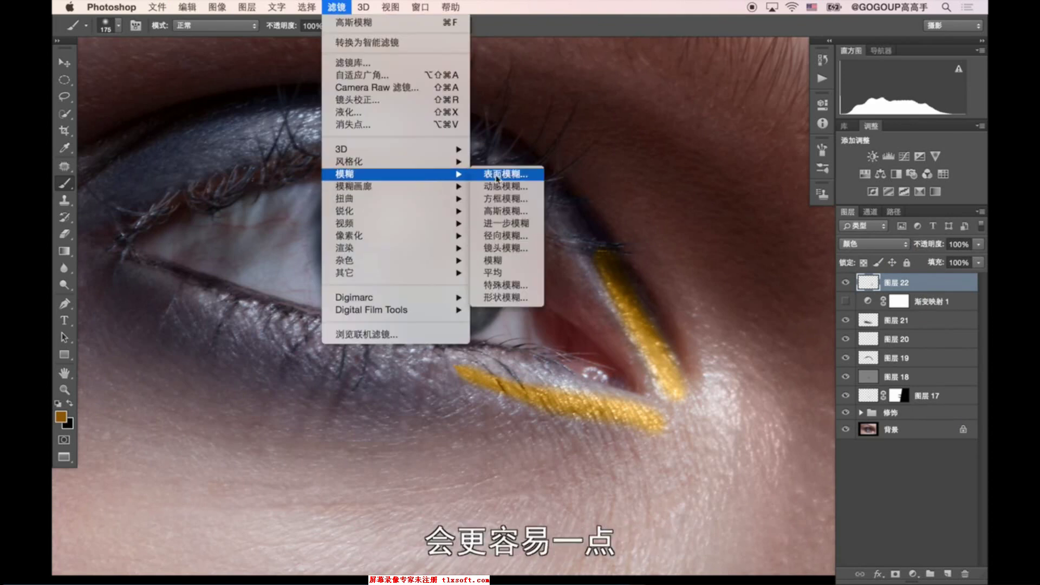
pyautogui.click(517, 213)
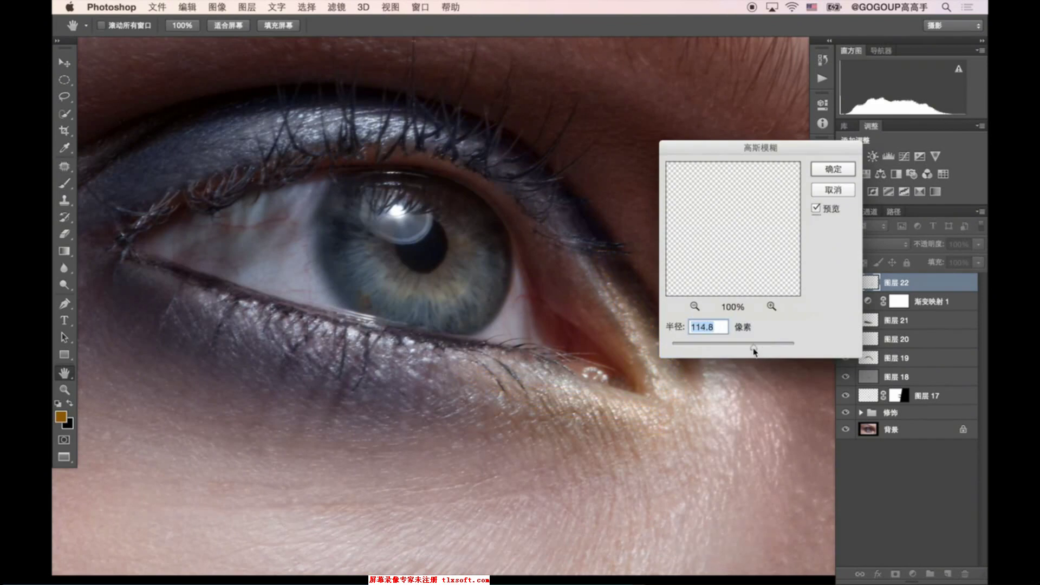
pyautogui.click(830, 169)
# Step: Add a layer mask to the gold layer and brush away excess gold below the corner
pyautogui.press('b')
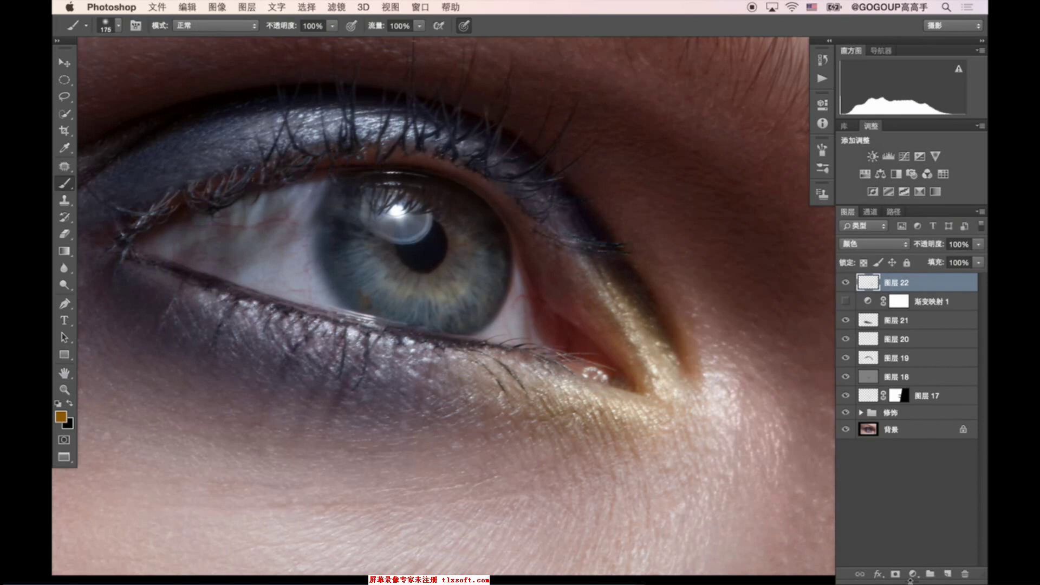
pyautogui.click(896, 574)
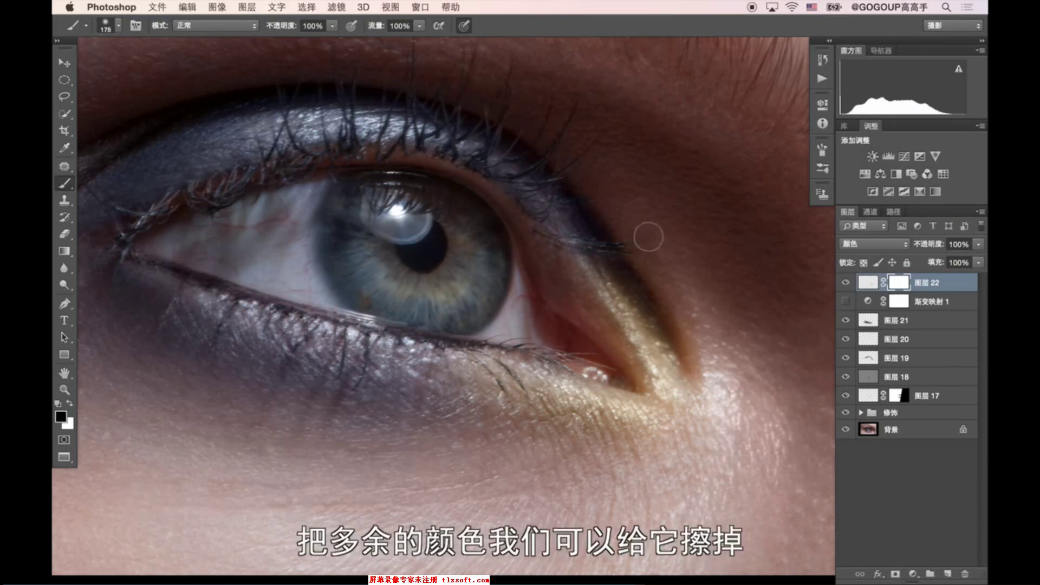
pyautogui.press(']')
pyautogui.press(']')
pyautogui.press(']')
pyautogui.moveTo(666, 468); pyautogui.dragTo(656, 488)
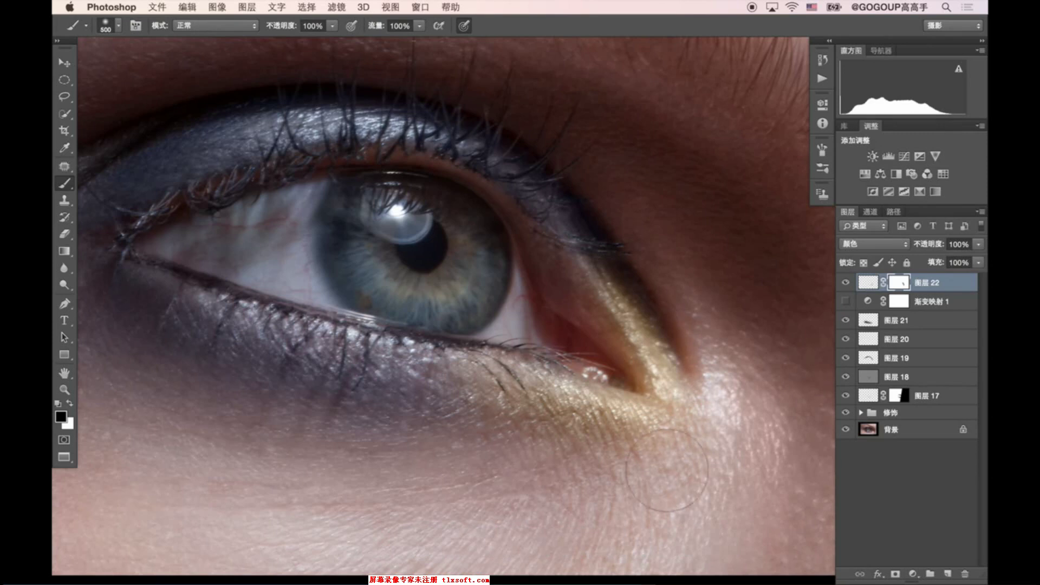
pyautogui.press(']')
pyautogui.press(']')
# Step: Adjust the gold layer's Hue/Saturation to hue -12 and saturation +76
pyautogui.click(868, 281)
pyautogui.hotkey('ctrl', 'u')
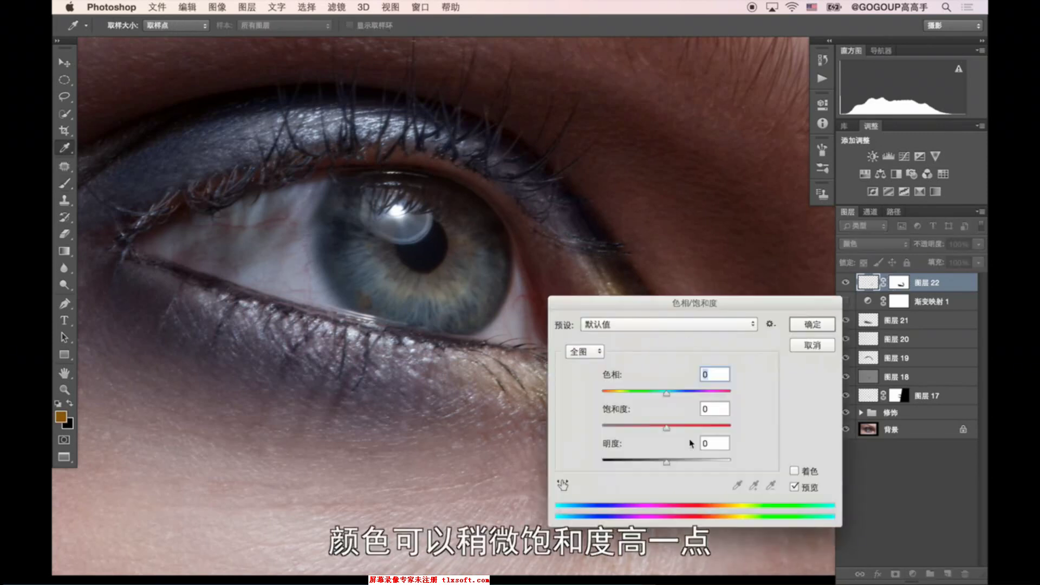
pyautogui.moveTo(698, 317); pyautogui.dragTo(930, 382)
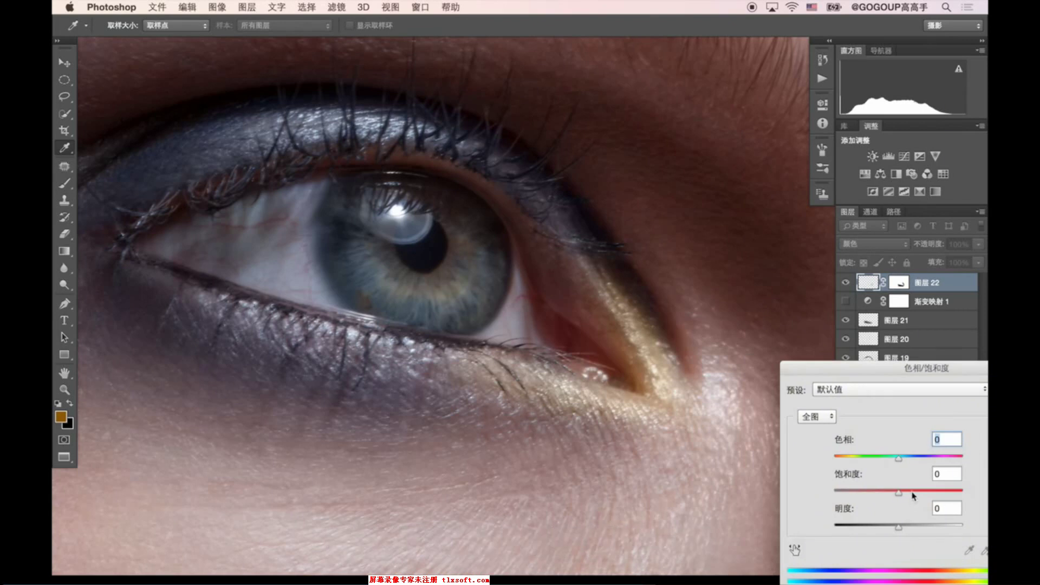
pyautogui.moveTo(913, 495); pyautogui.dragTo(948, 491)
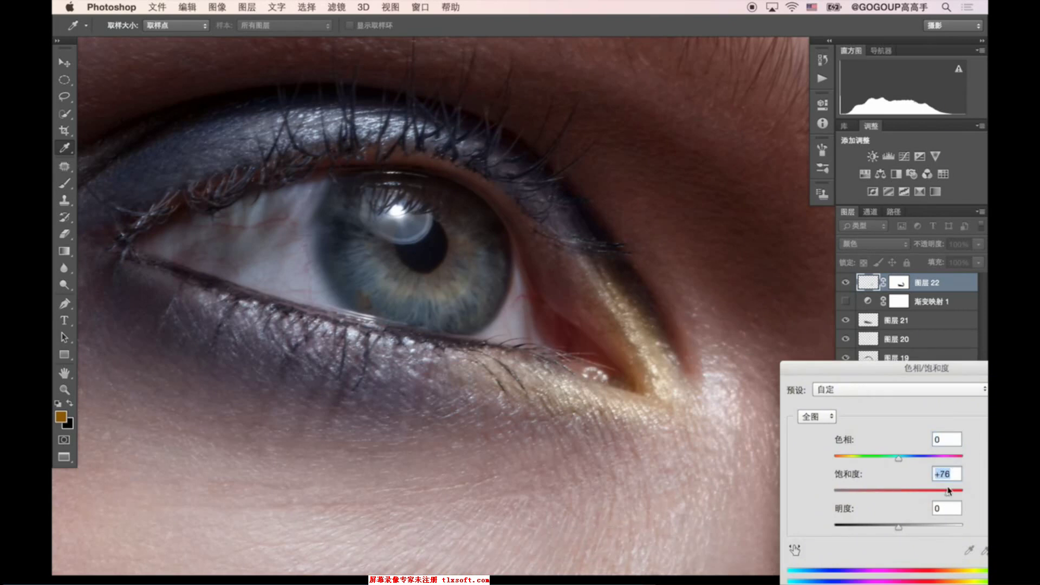
pyautogui.moveTo(902, 459)
pyautogui.mouseDown()
pyautogui.moveTo(883, 465)
pyautogui.moveTo(891, 465)
pyautogui.mouseUp()
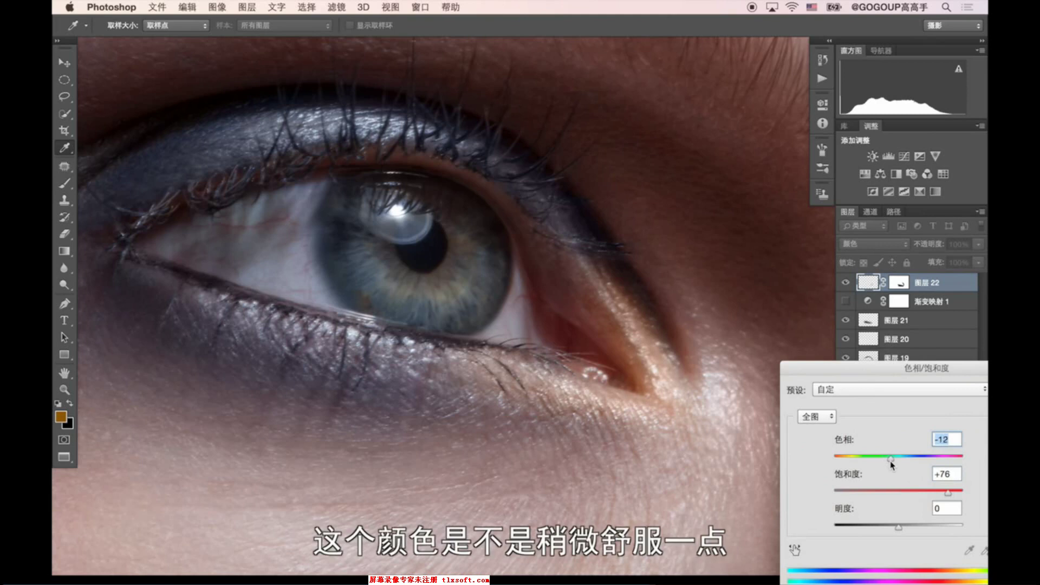
pyautogui.press('Return')
pyautogui.press('b')
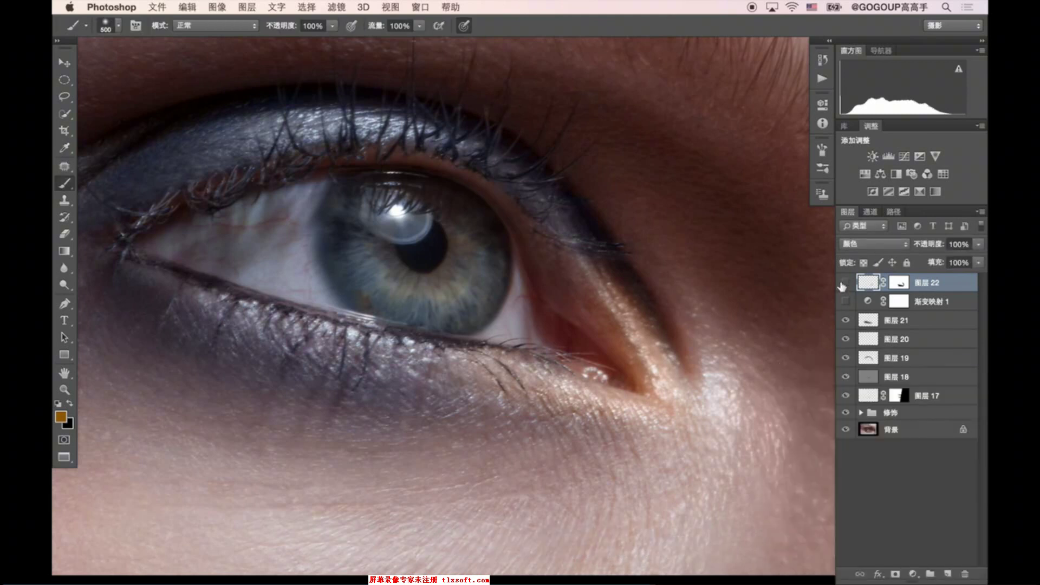
# Step: Show 图层 22 again, zoom out to the whole eye, and set its opacity to 50%
pyautogui.click(844, 282)
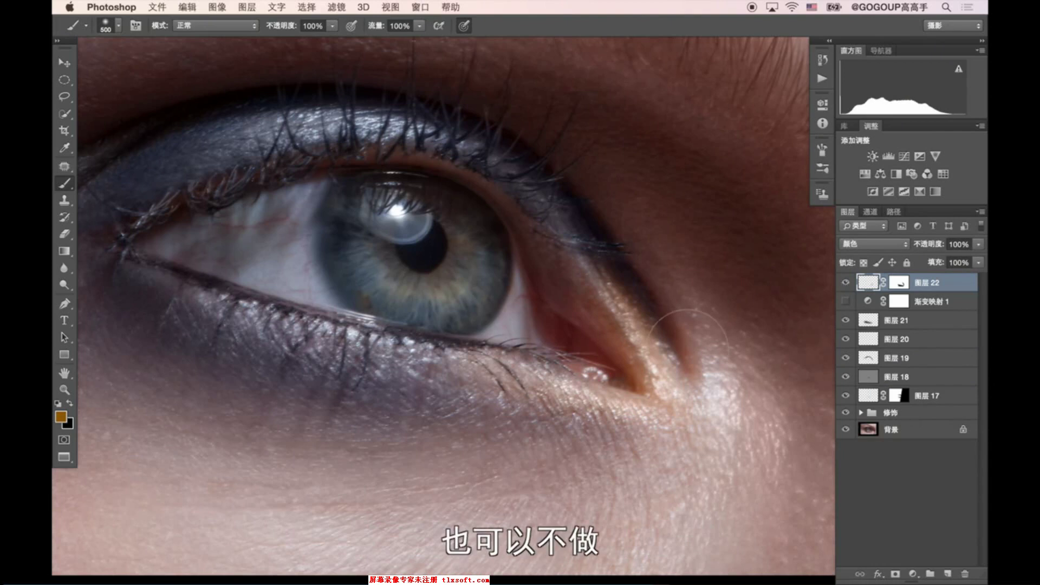
pyautogui.press('z')
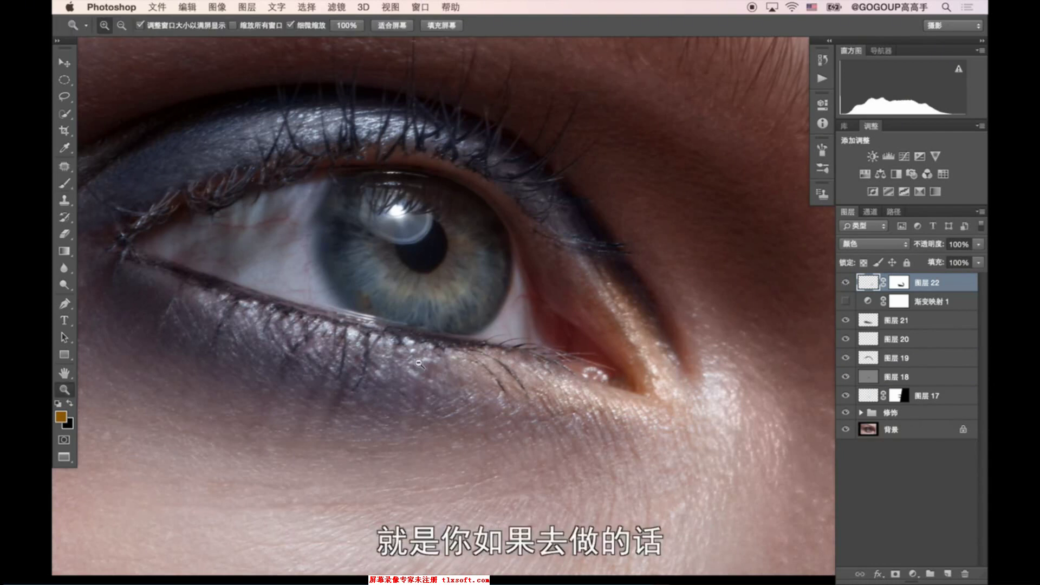
pyautogui.keyDown('alt'); pyautogui.click(437, 368); pyautogui.keyUp('alt')
pyautogui.press('v')
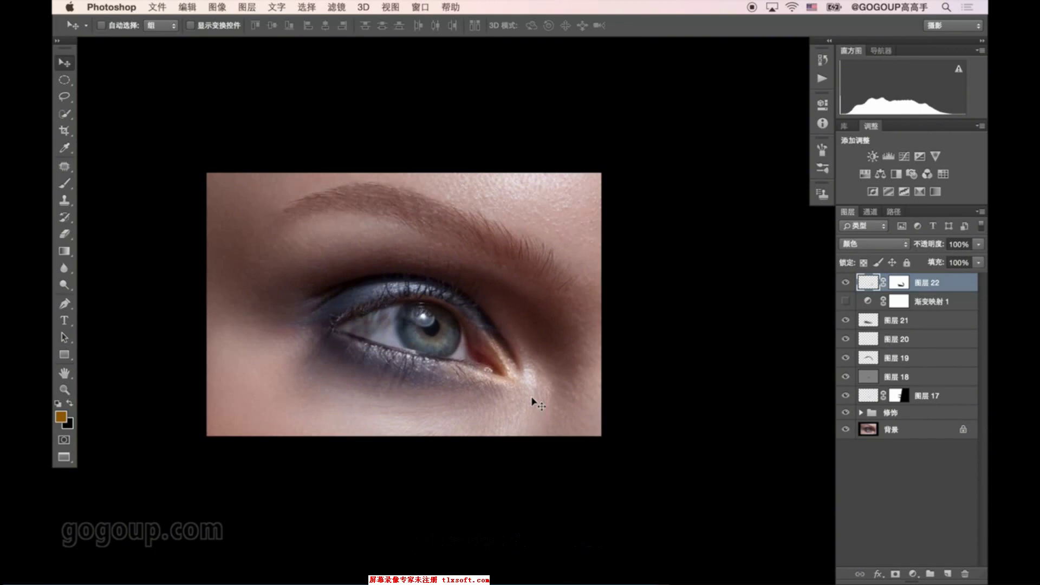
pyautogui.press('5')
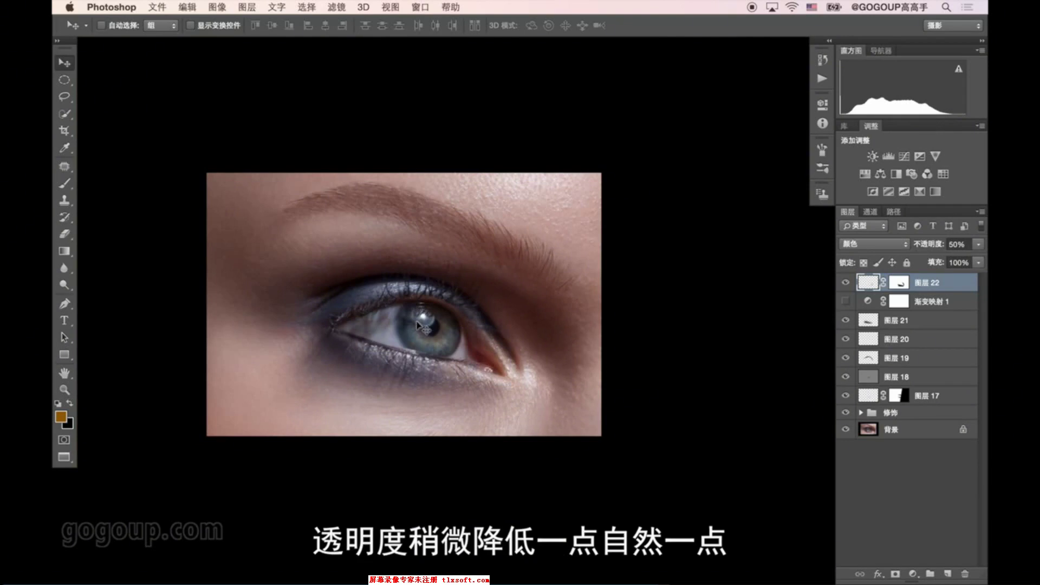
# Step: Recentre the eye in view and place the first Pen point above the upper lid
pyautogui.moveTo(372, 297); pyautogui.dragTo(478, 324)
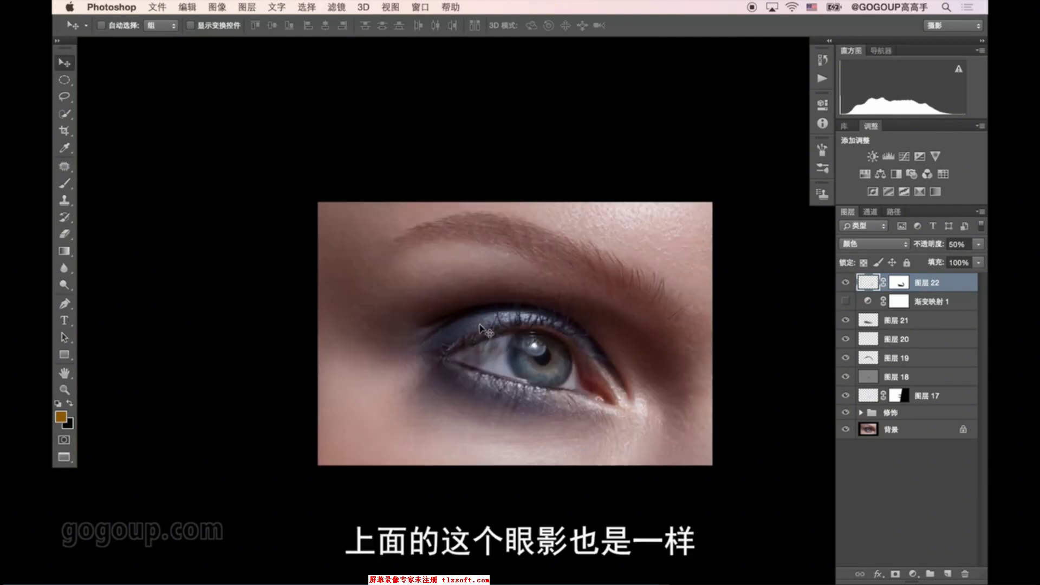
pyautogui.press('p')
pyautogui.click(571, 318)
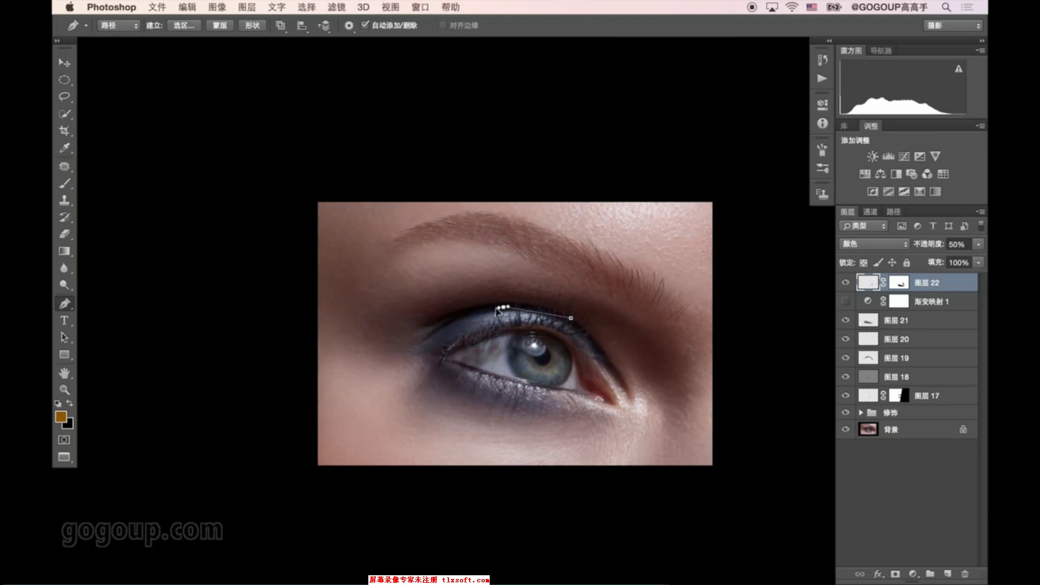
# Step: Draw a Pen path around the upper lid and brow area and convert it to a selection
pyautogui.moveTo(503, 307); pyautogui.dragTo(466, 319)
pyautogui.moveTo(401, 353)
pyautogui.mouseDown()
pyautogui.moveTo(369, 359)
pyautogui.moveTo(288, 263)
pyautogui.mouseUp()
pyautogui.moveTo(342, 184); pyautogui.dragTo(379, 181)
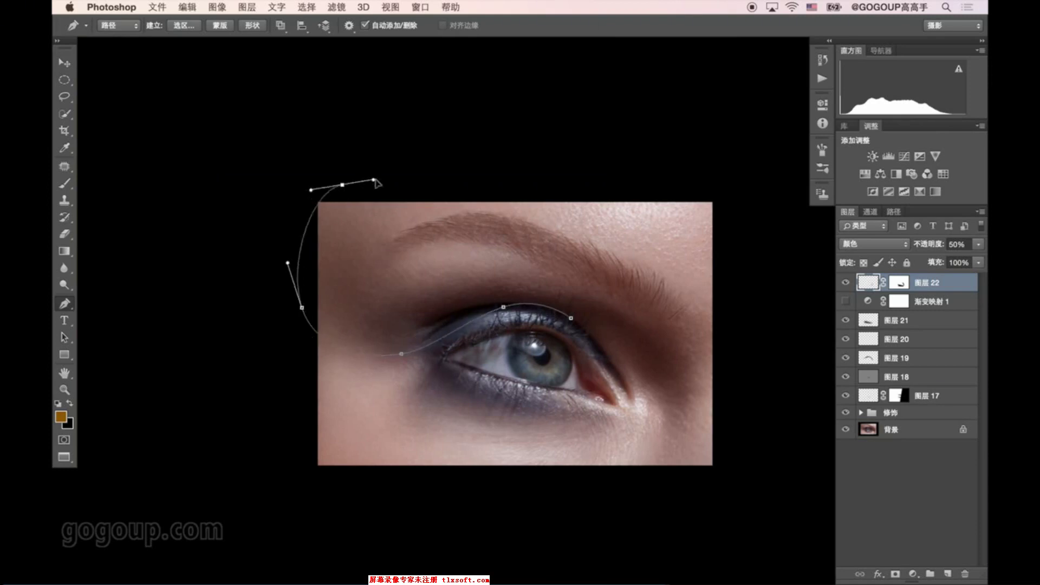
pyautogui.moveTo(597, 221)
pyautogui.mouseDown()
pyautogui.moveTo(607, 304)
pyautogui.moveTo(587, 311)
pyautogui.mouseUp()
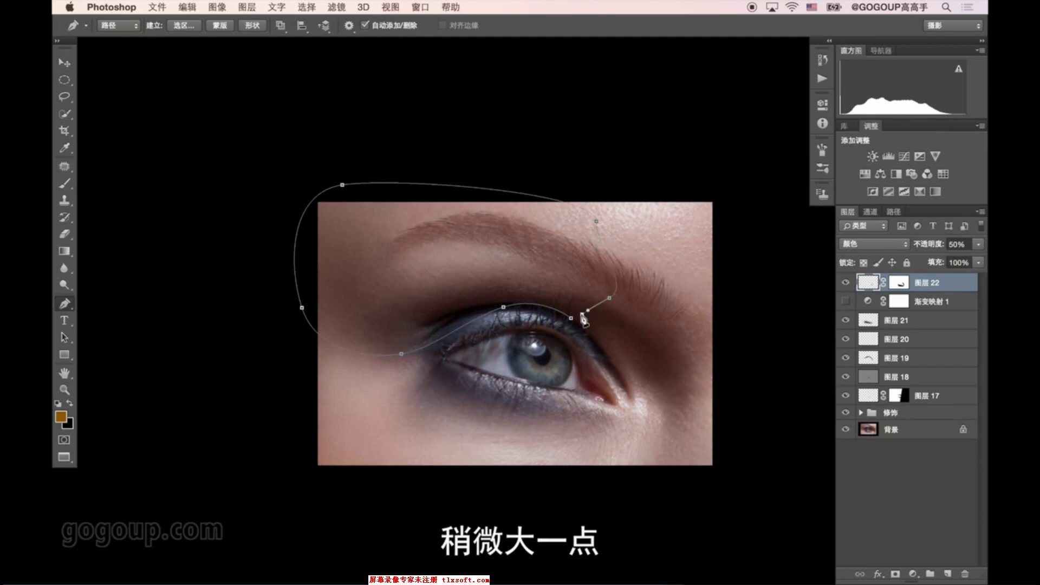
pyautogui.click(583, 317)
pyautogui.hotkey('ctrl', 'Return')
# Step: Fill a new layer 图层 23 with the sampled blue-grey eyeliner colour in Color blend mode
pyautogui.hotkey('ctrl', 'shift', 'n')
pyautogui.press('Return')
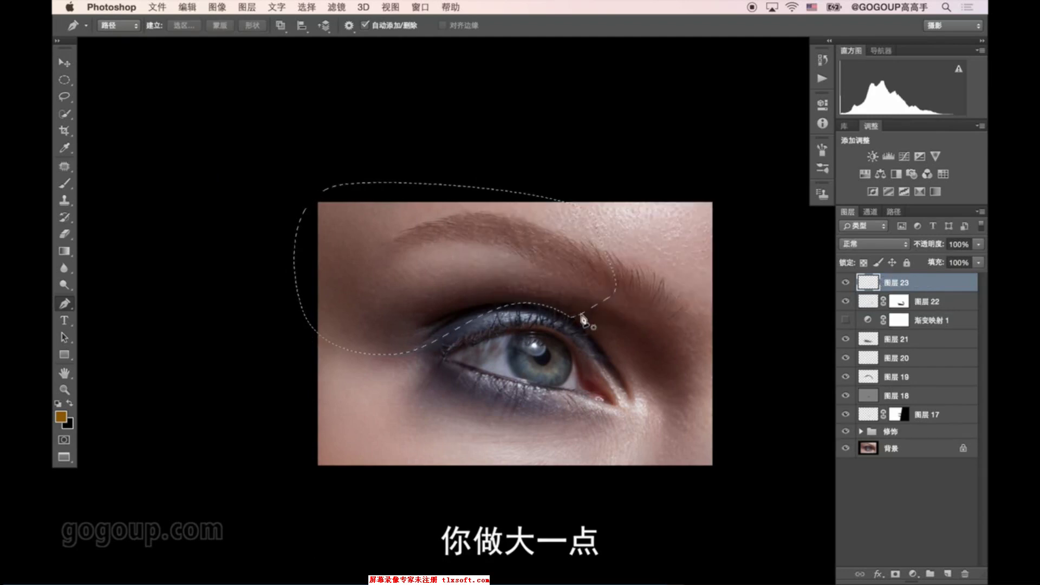
pyautogui.press('i')
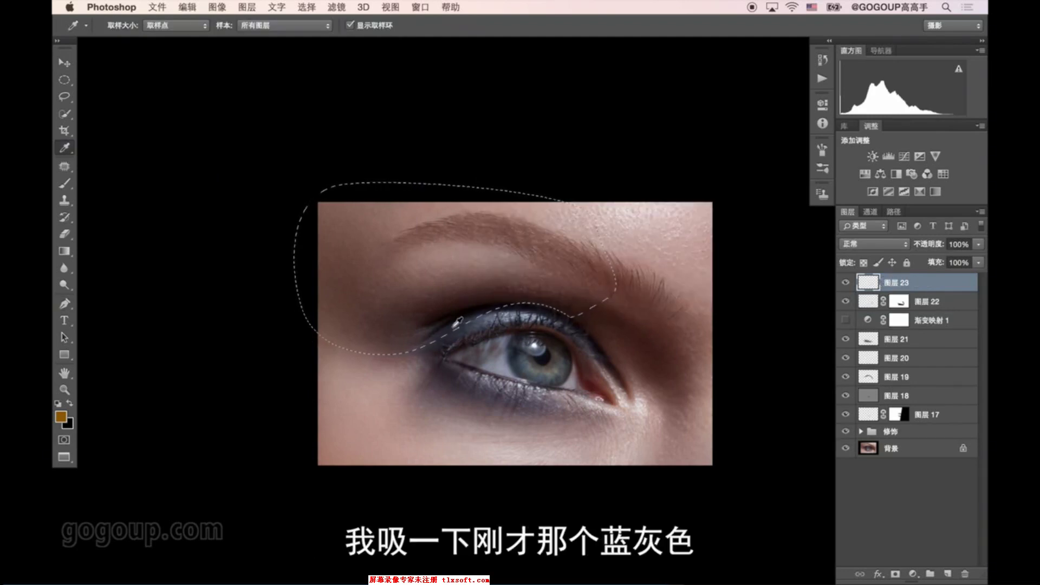
pyautogui.click(457, 322)
pyautogui.hotkey('alt', 'BackSpace')
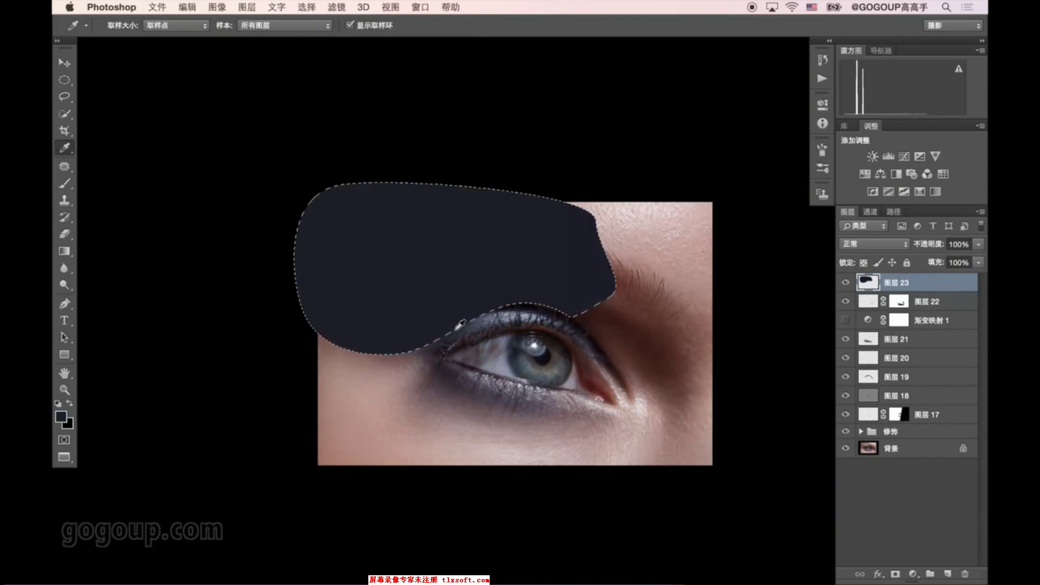
pyautogui.hotkey('ctrl', 'd')
pyautogui.click(874, 243)
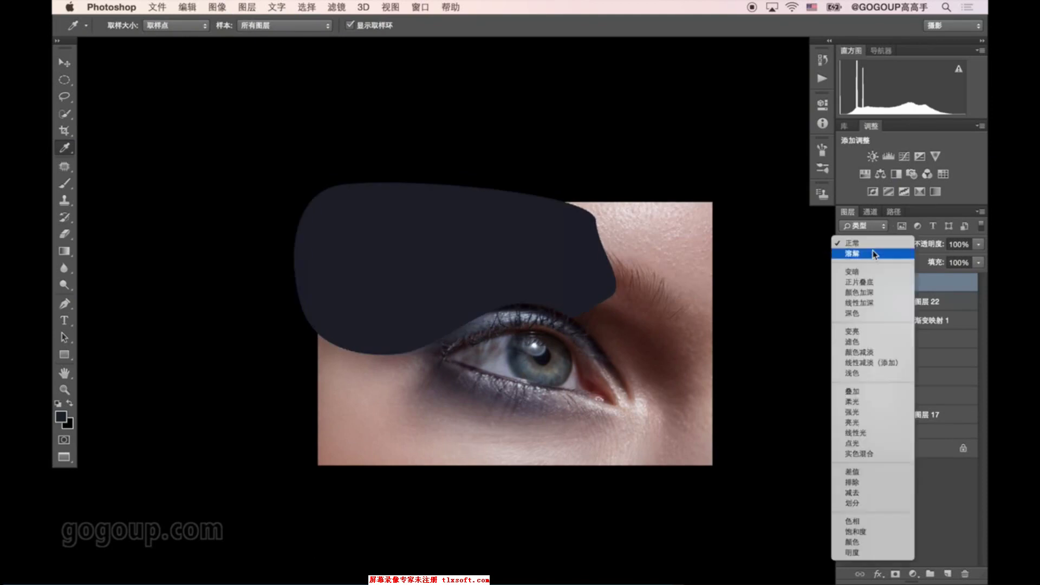
pyautogui.click(874, 543)
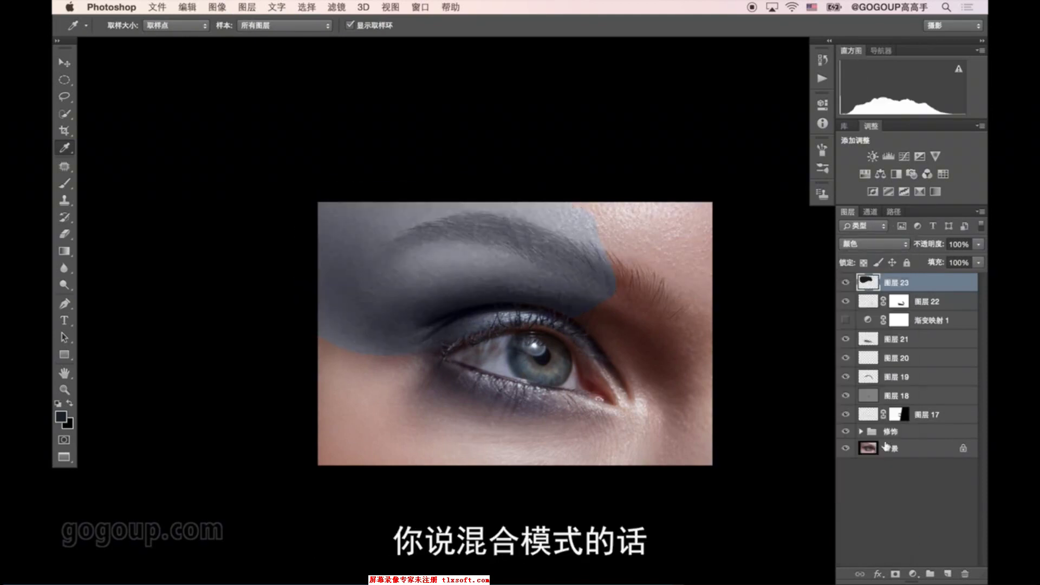
pyautogui.click(874, 247)
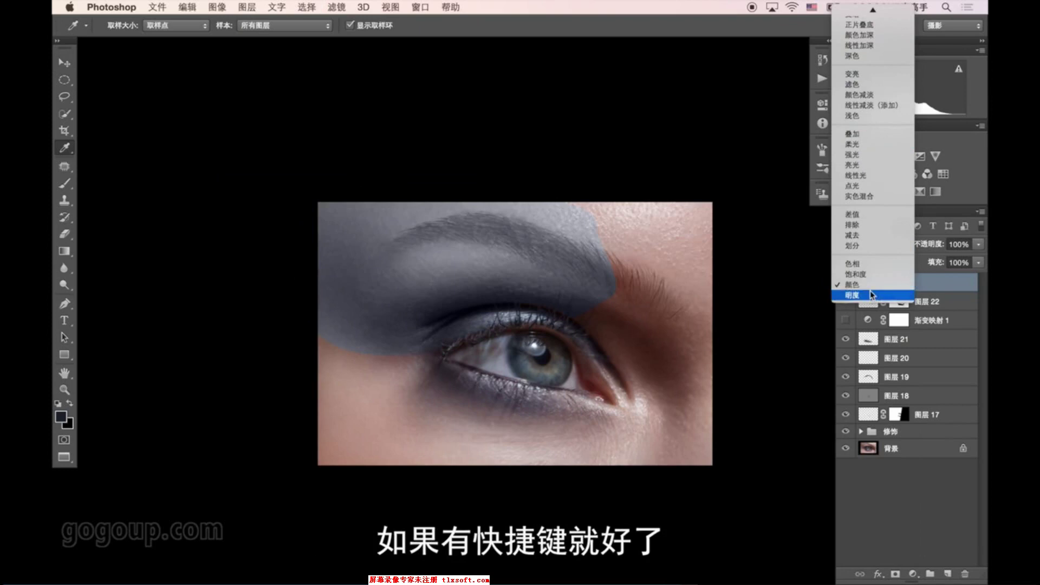
pyautogui.click(955, 291)
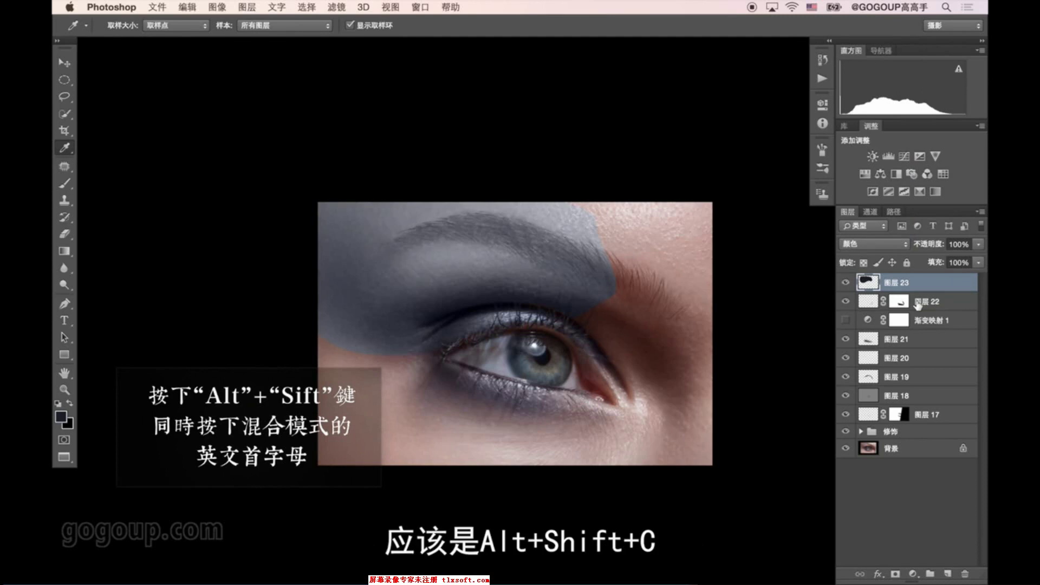
pyautogui.hotkey('alt', 'shift', 'n')
pyautogui.hotkey('alt', 'shift', 'c')
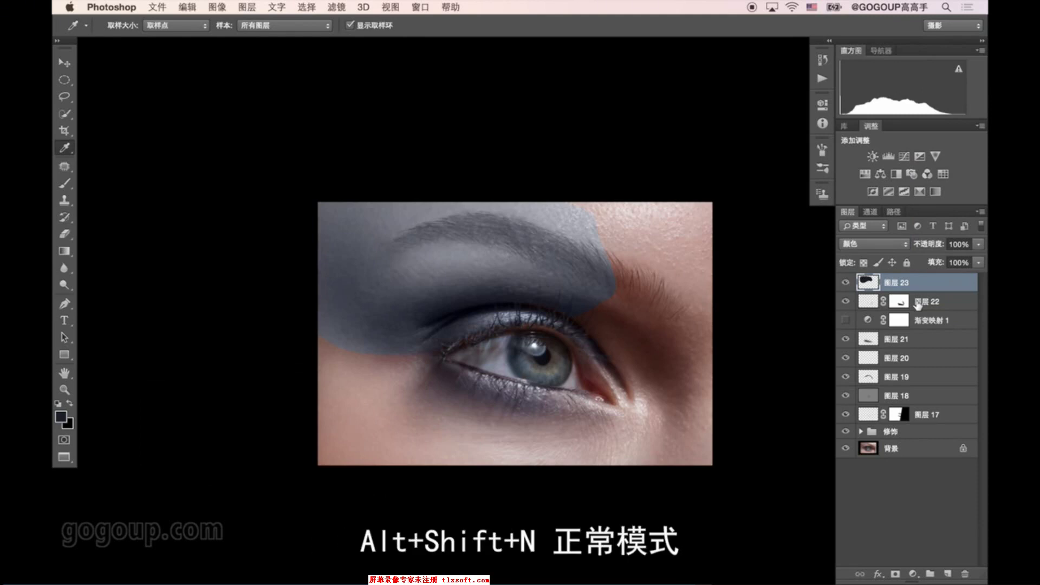
pyautogui.hotkey('alt', 'shift', 'n')
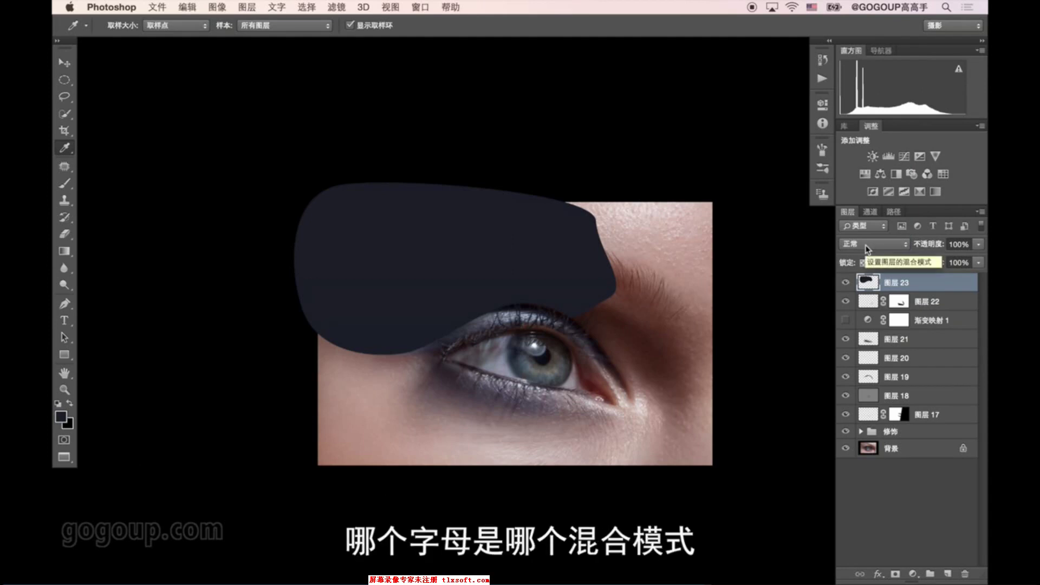
pyautogui.hotkey('alt', 'shift', 'c')
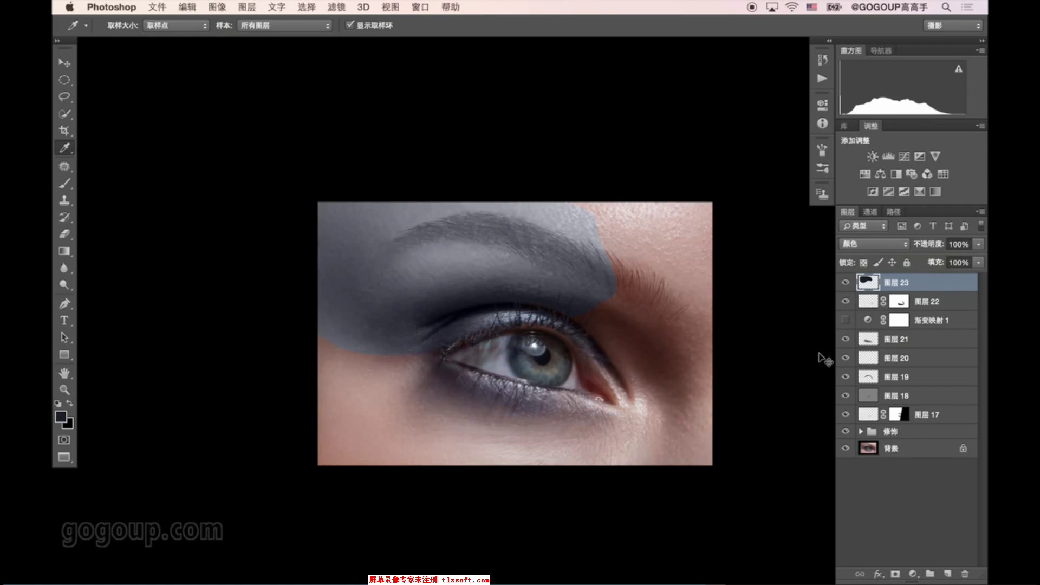
# Step: Tint the eyeshadow layer purple with Hue/Saturation at Hue +21, Saturation +56
pyautogui.press('super+u')
pyautogui.moveTo(491, 247); pyautogui.dragTo(527, 248)
pyautogui.moveTo(577, 124); pyautogui.dragTo(880, 175)
pyautogui.moveTo(793, 264); pyautogui.dragTo(809, 269)
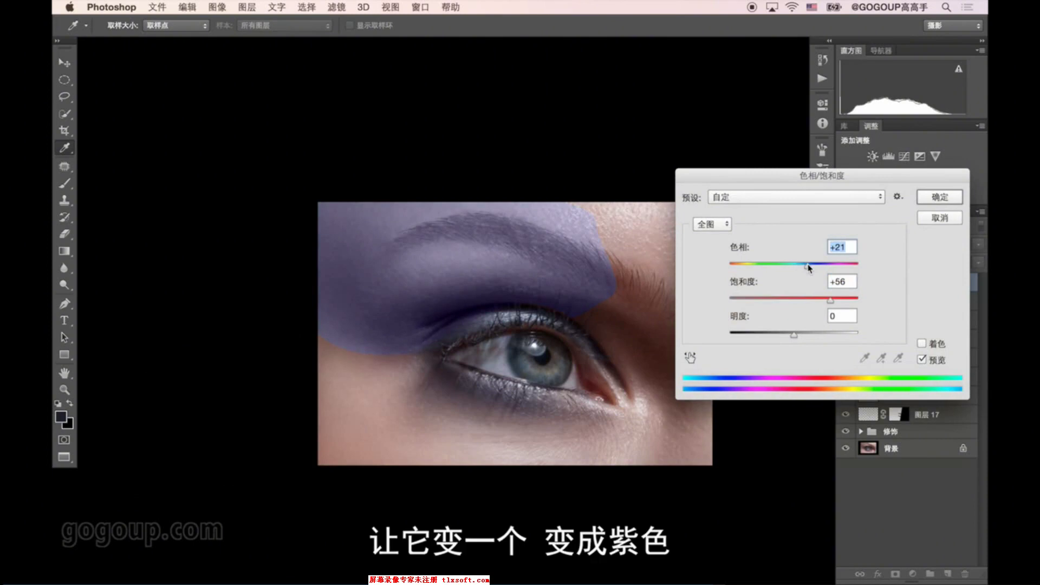
pyautogui.press('Return')
# Step: Add a layer mask to 图层 23 and fade the purple off the brow with black-to-white gradients
pyautogui.click(895, 574)
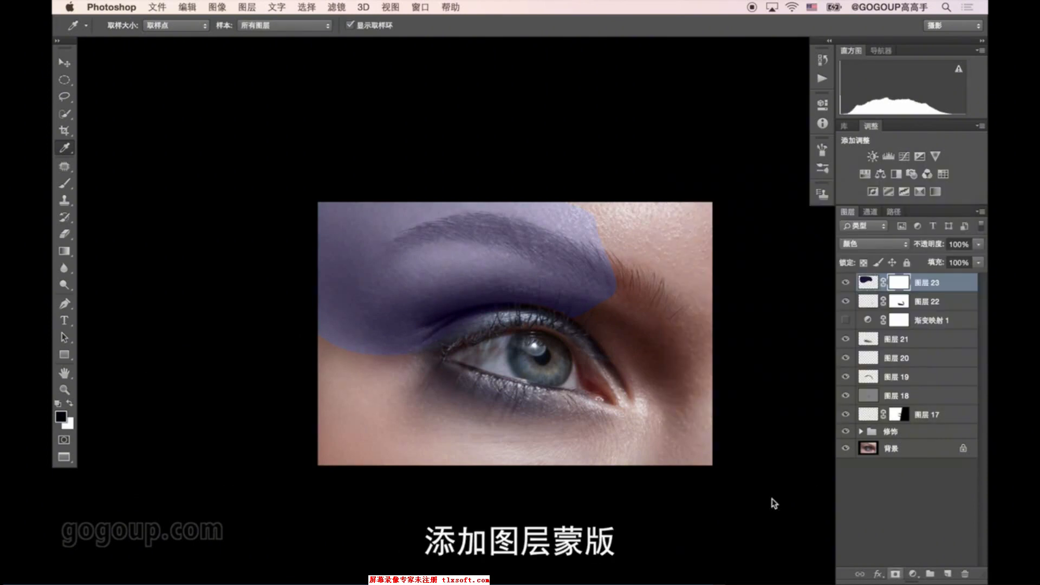
pyautogui.press('g')
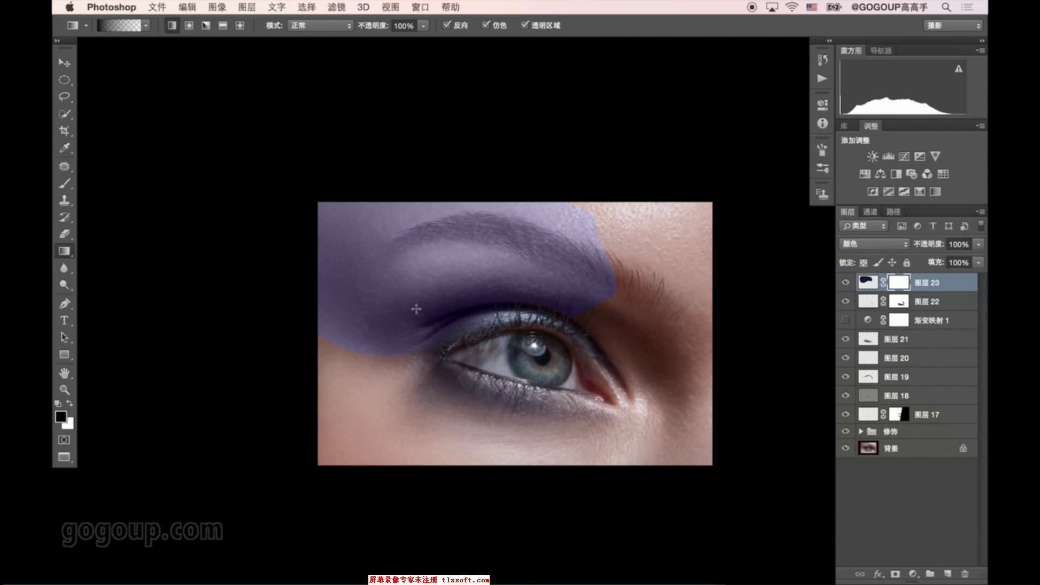
pyautogui.moveTo(434, 331); pyautogui.dragTo(411, 308)
pyautogui.moveTo(519, 328)
pyautogui.mouseDown()
pyautogui.moveTo(536, 297)
pyautogui.moveTo(659, 287)
pyautogui.mouseUp()
pyautogui.moveTo(545, 319); pyautogui.dragTo(664, 324)
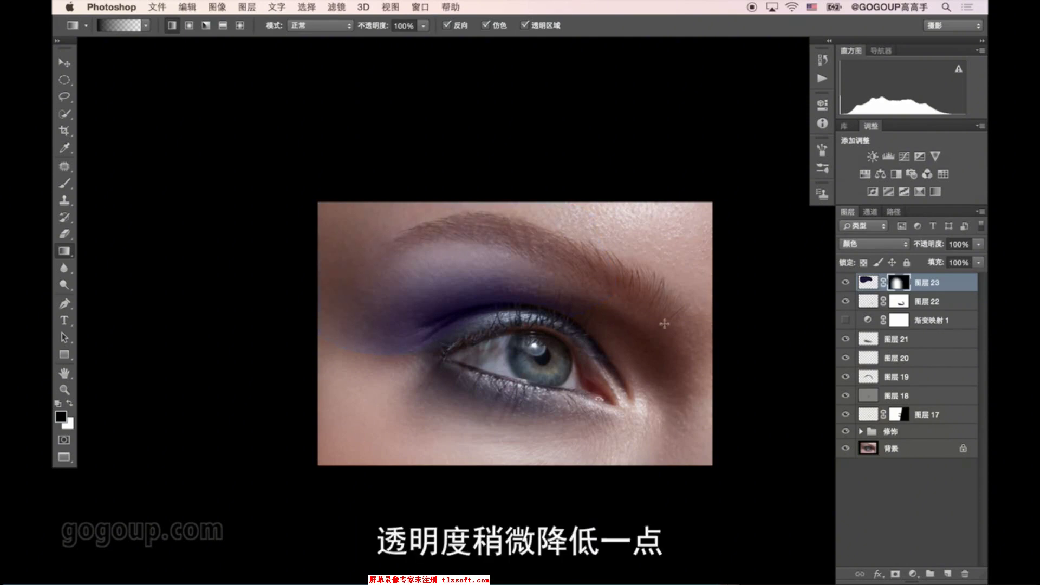
pyautogui.press('v')
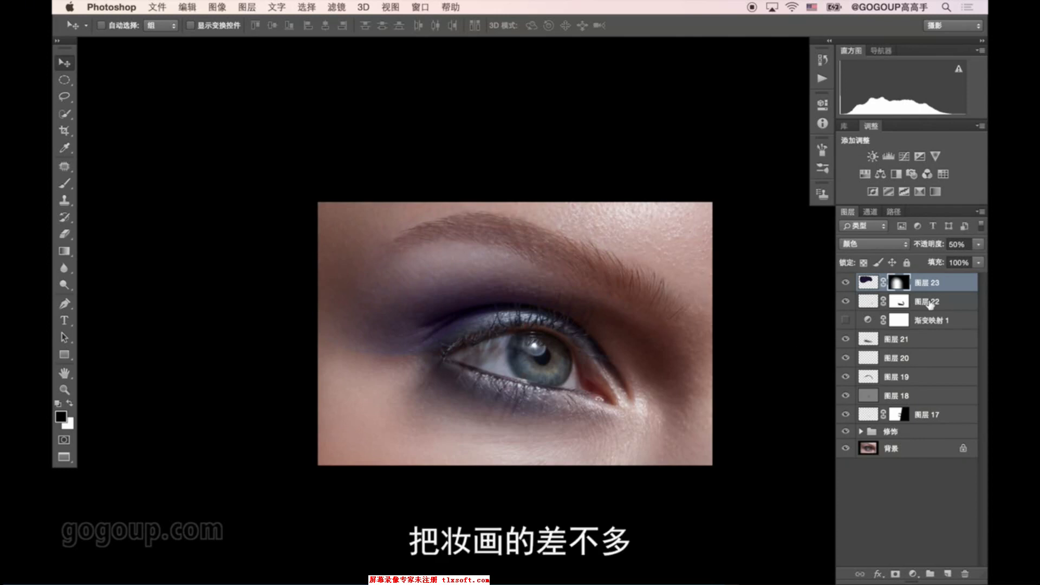
# Step: Create empty layer 图层 24 on top of purple layer 图层 23
pyautogui.hotkey('ctrl', 'e')
pyautogui.hotkey('ctrl', 'shift', 'n')
pyautogui.press('Return')
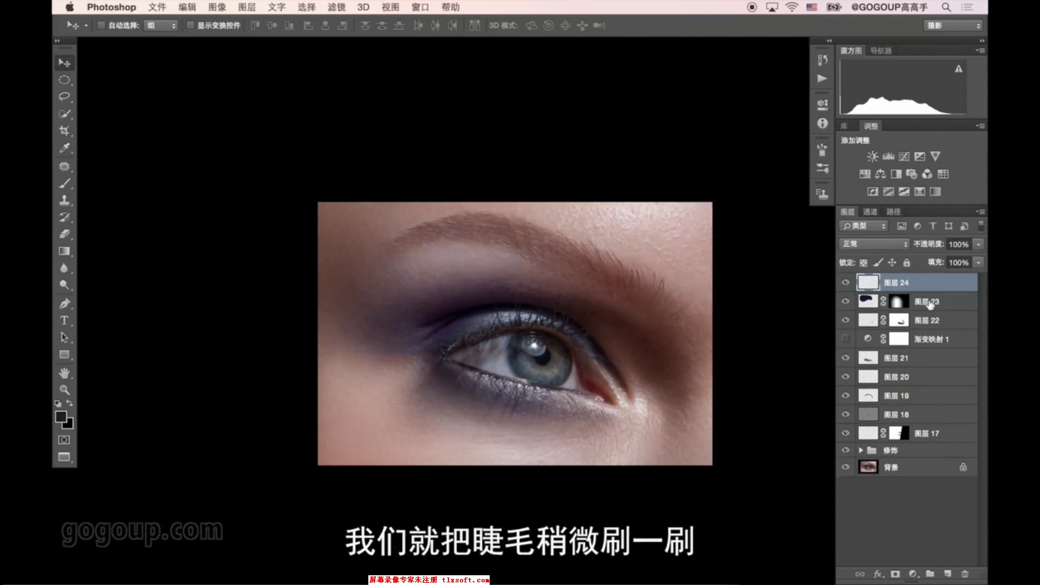
# Step: Zoom the view in closely on the eye's inner corner
pyautogui.press('z')
pyautogui.click(601, 391)
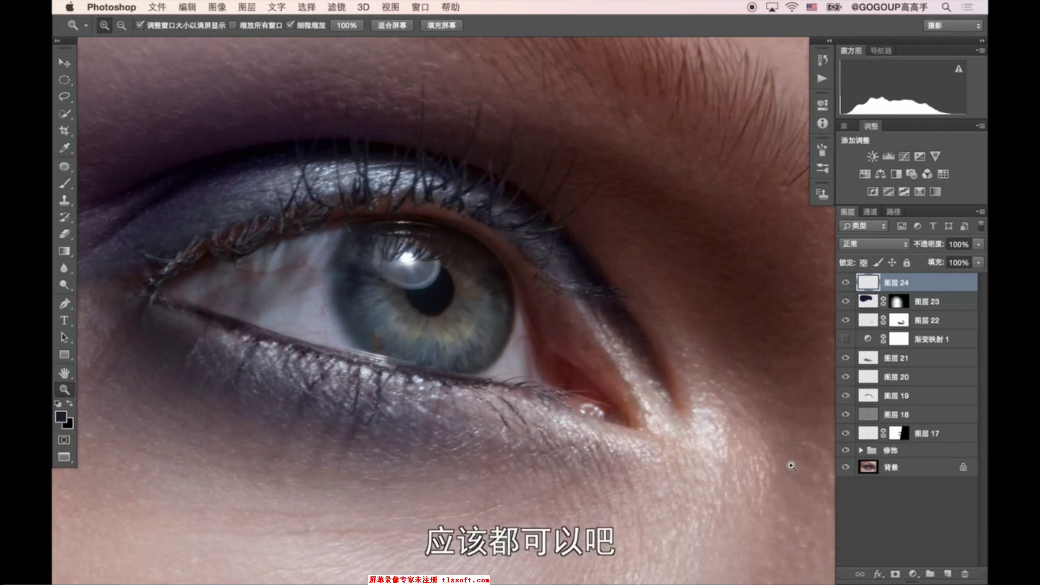
pyautogui.hotkey('ctrl', 'z')
pyautogui.moveTo(797, 433); pyautogui.dragTo(677, 433)
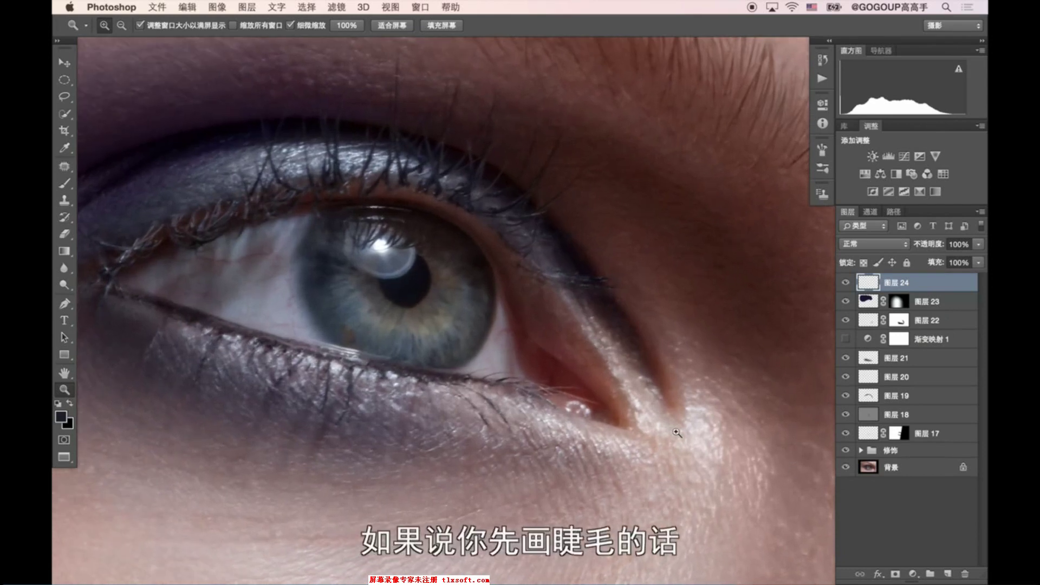
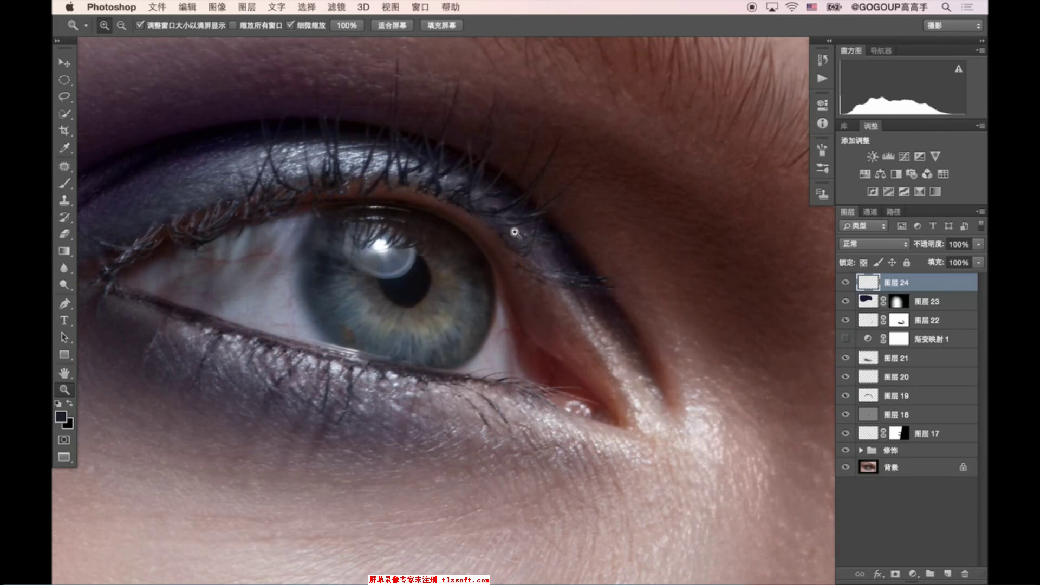
# Step: Zoom in on the upper eyelid, shrink the brush, and sample the lash colour with the Eyedropper
pyautogui.moveTo(511, 233); pyautogui.dragTo(564, 262)
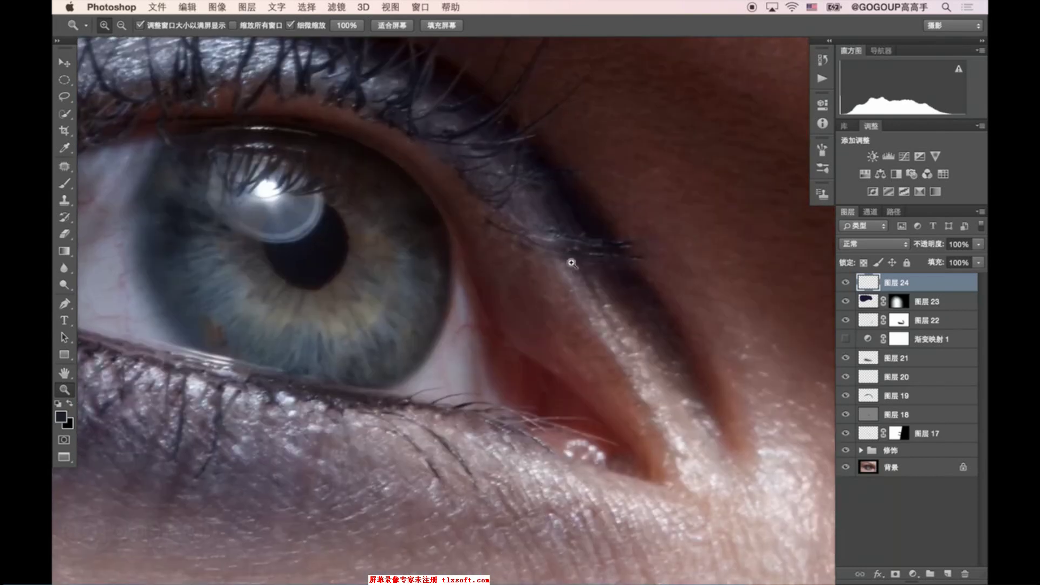
pyautogui.press('b')
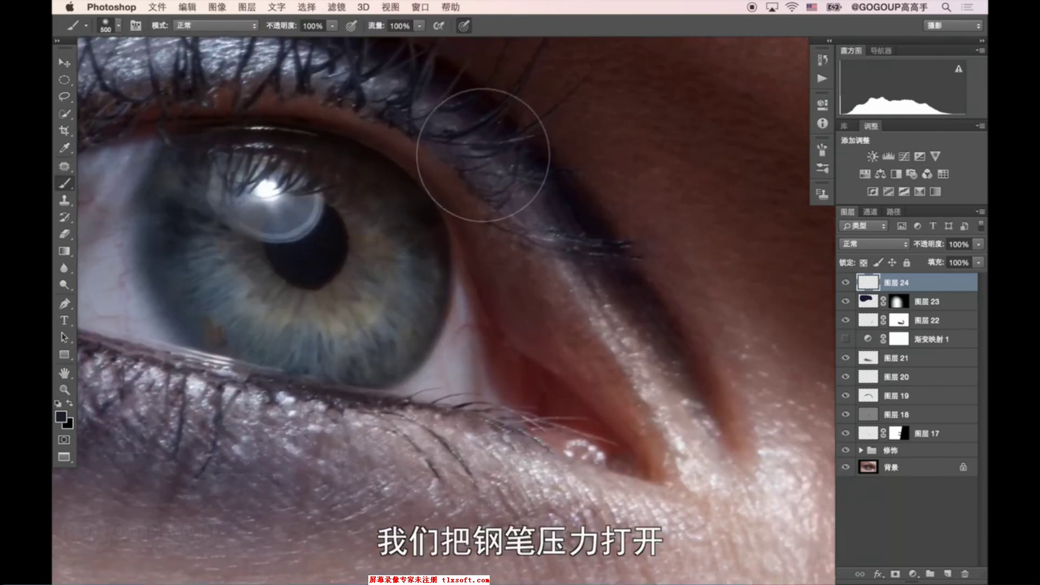
pyautogui.press('[')
pyautogui.press('[')
pyautogui.press('[')
pyautogui.press('[')
pyautogui.press('[')
pyautogui.press('[')
pyautogui.press('[')
pyautogui.press('[')
pyautogui.press('[')
pyautogui.press('[')
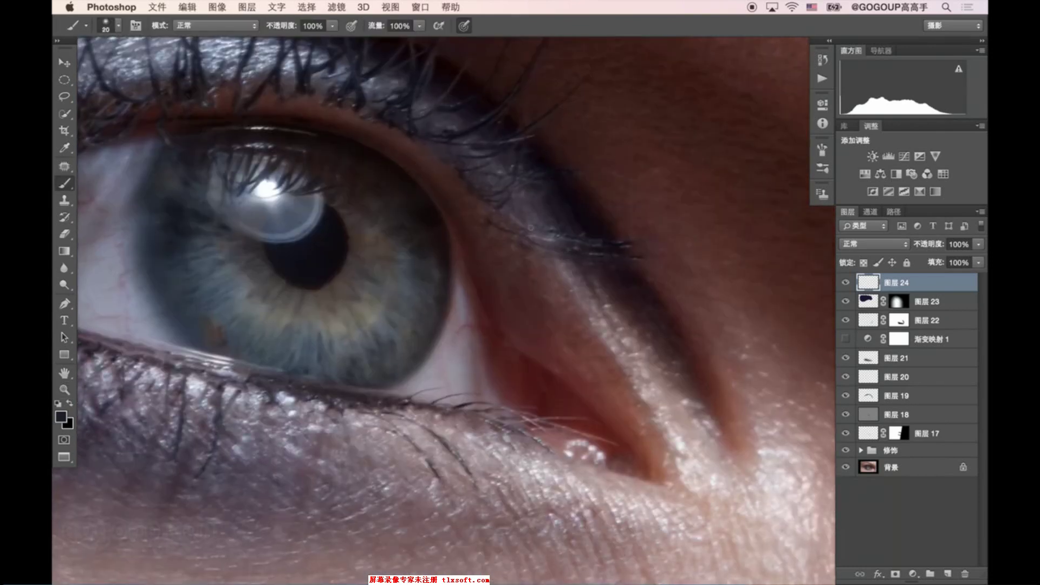
pyautogui.scroll(2, 551, 223)
pyautogui.scroll(2, 558, 233)
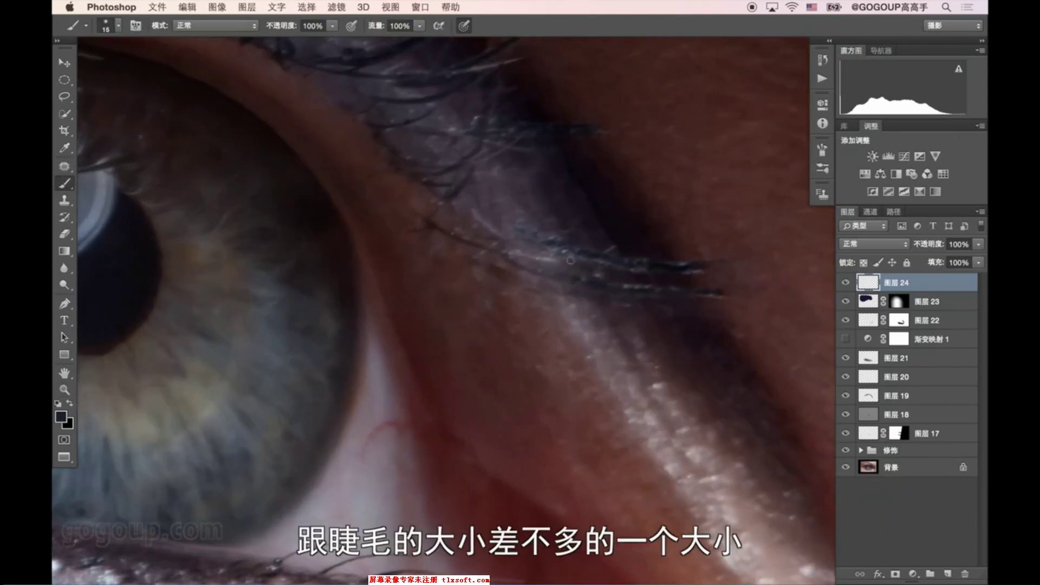
pyautogui.press('i')
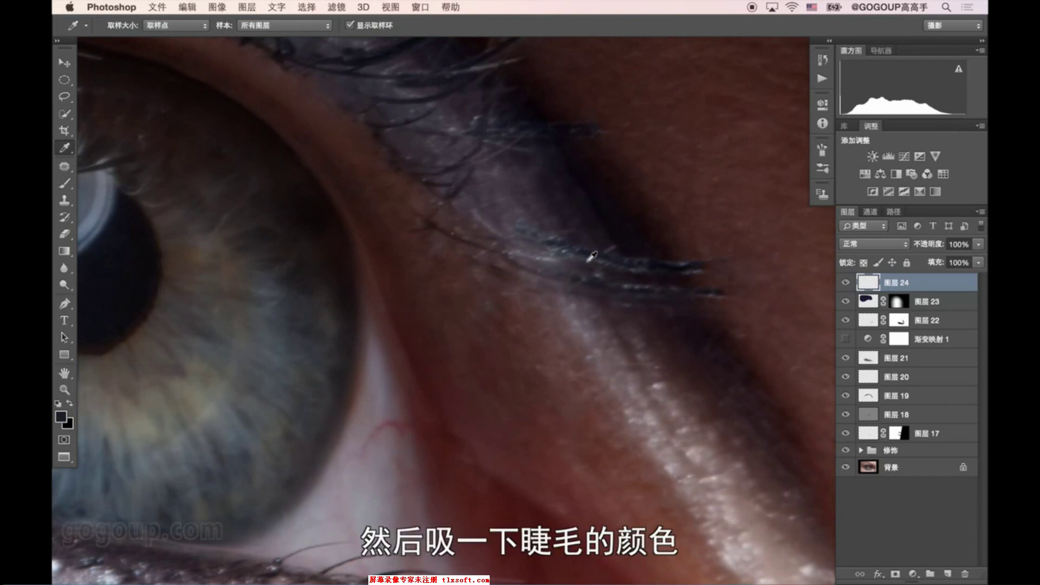
pyautogui.press('z')
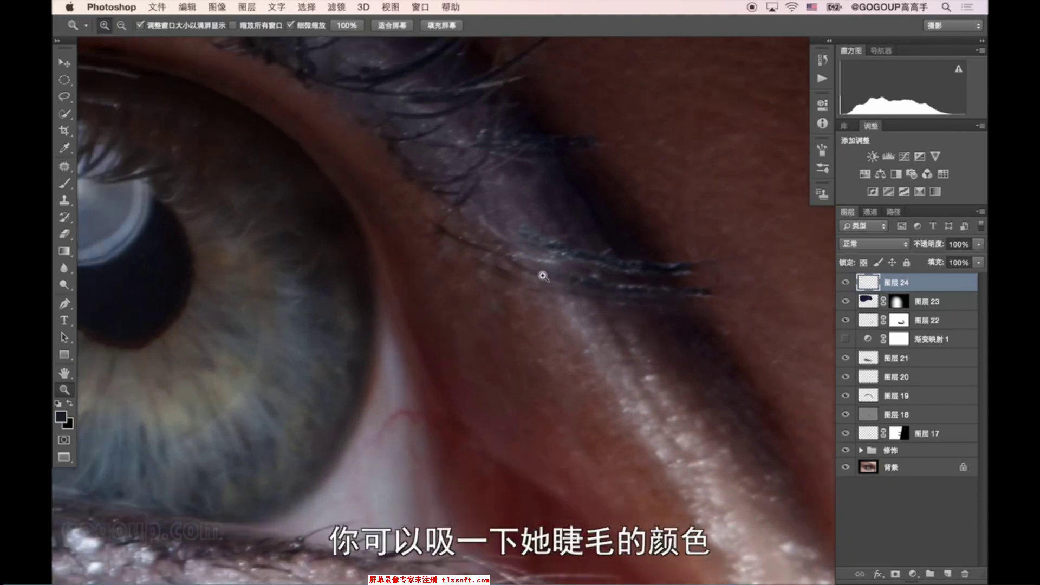
pyautogui.moveTo(569, 260); pyautogui.dragTo(534, 279)
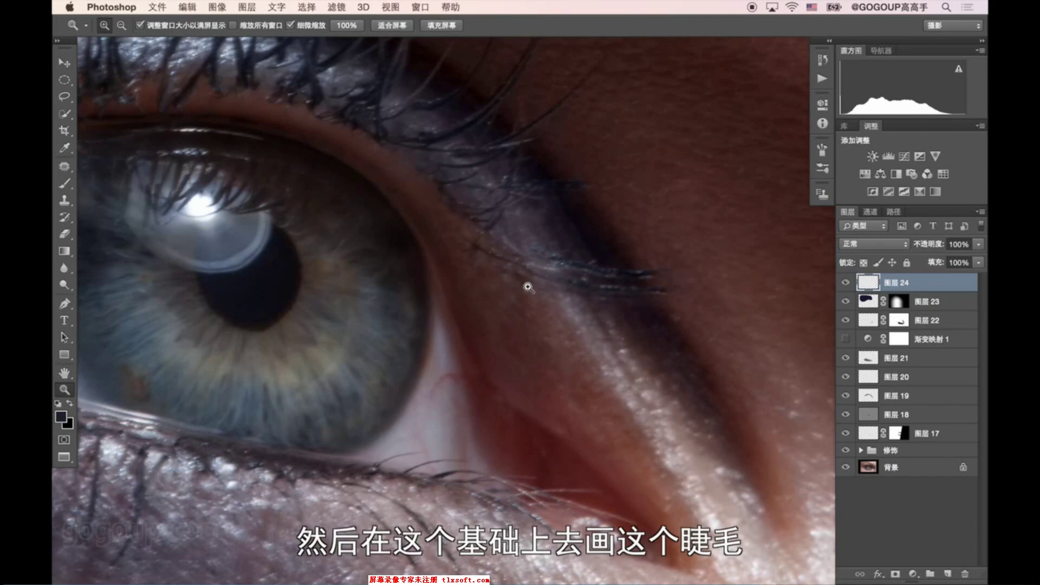
pyautogui.press('b')
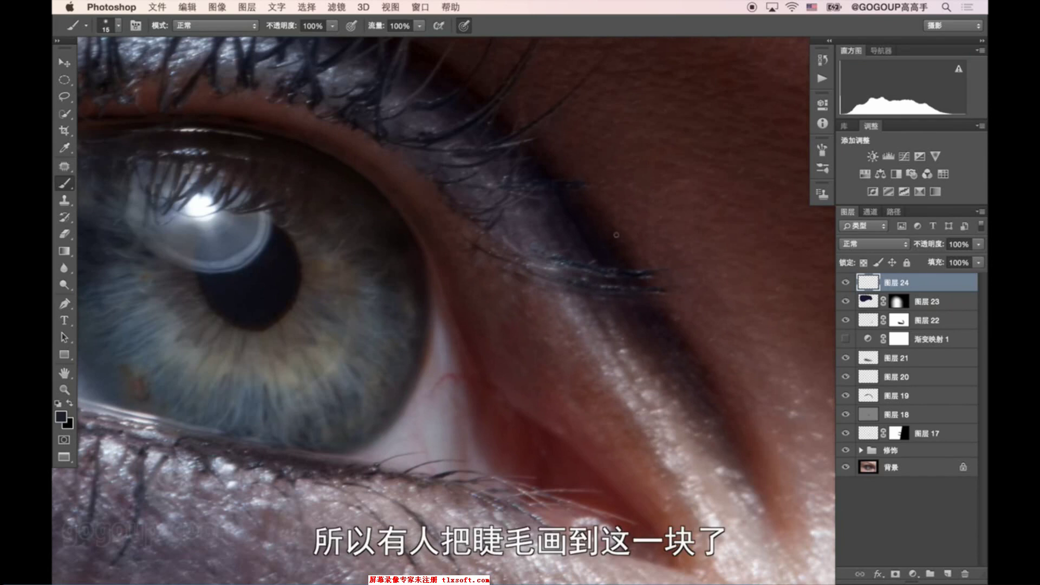
# Step: Paint trial lash strokes past the outer corner and across the iris, then undo them
pyautogui.moveTo(633, 240); pyautogui.dragTo(687, 210)
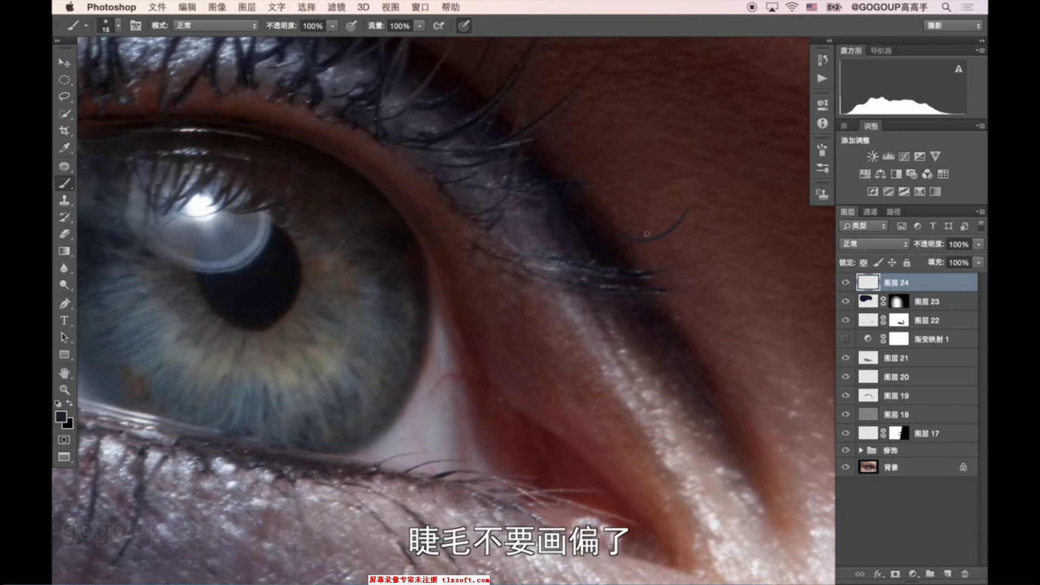
pyautogui.hotkey('ctrl', 'z')
pyautogui.moveTo(299, 338); pyautogui.dragTo(416, 292)
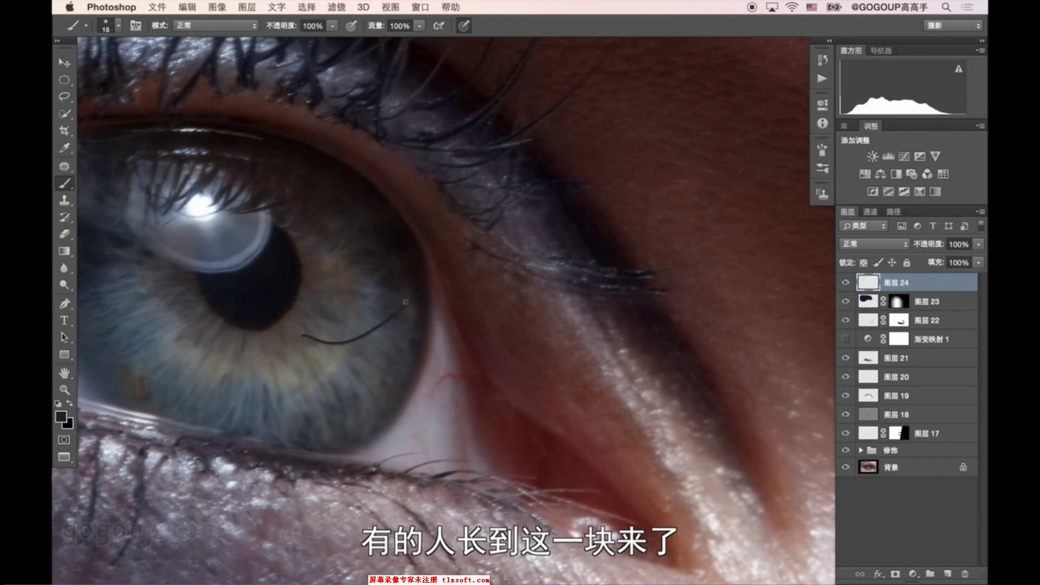
pyautogui.hotkey('ctrl', 'z')
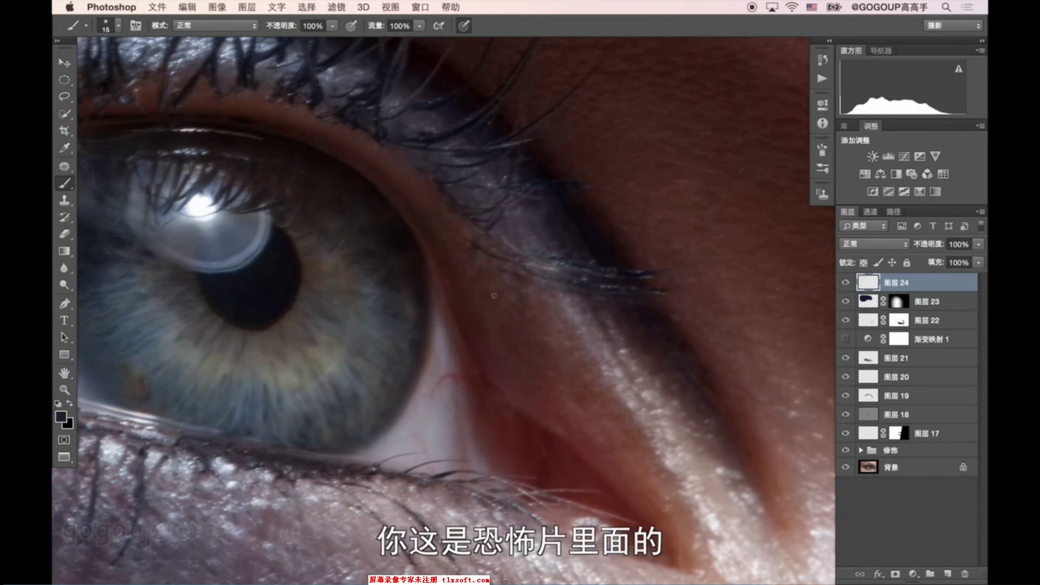
pyautogui.press('z')
pyautogui.moveTo(511, 297); pyautogui.dragTo(410, 300)
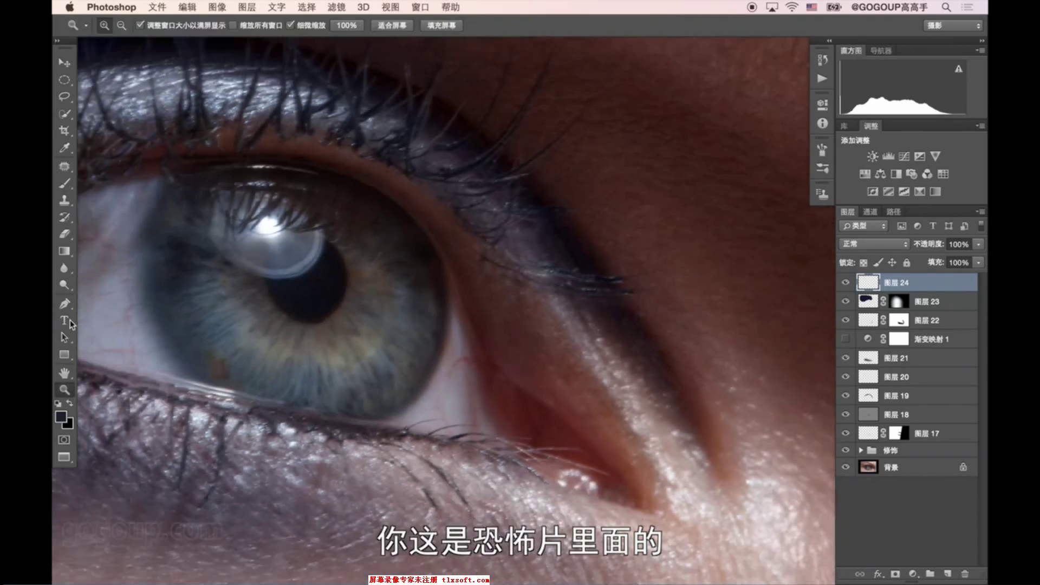
# Step: Set the foreground colour to the darker lash colour #23232a
pyautogui.click(60, 416)
pyautogui.click(489, 422)
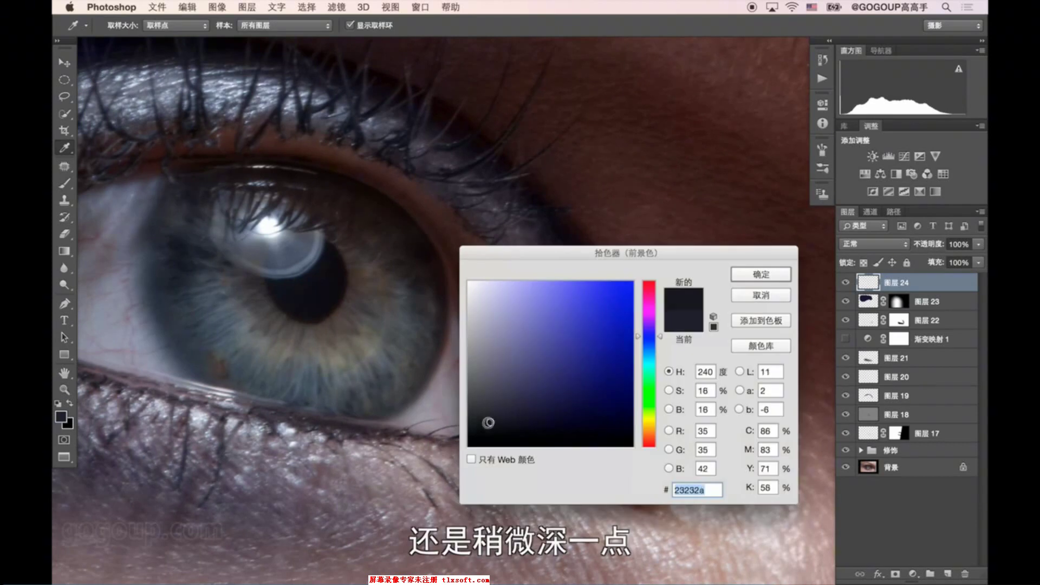
pyautogui.click(756, 275)
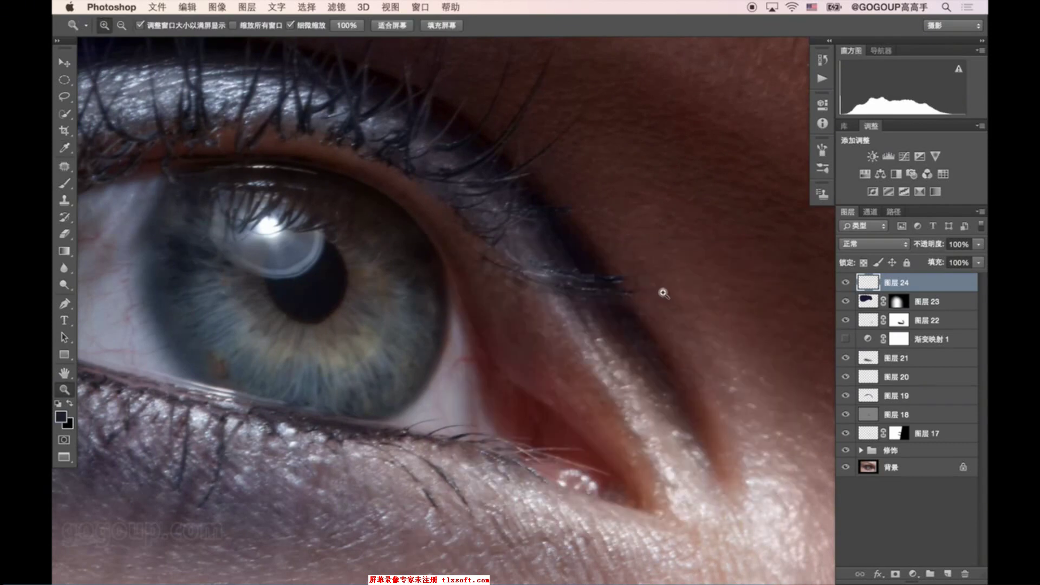
pyautogui.keyDown('alt'); pyautogui.click(551, 294); pyautogui.keyUp('alt')
pyautogui.press('b')
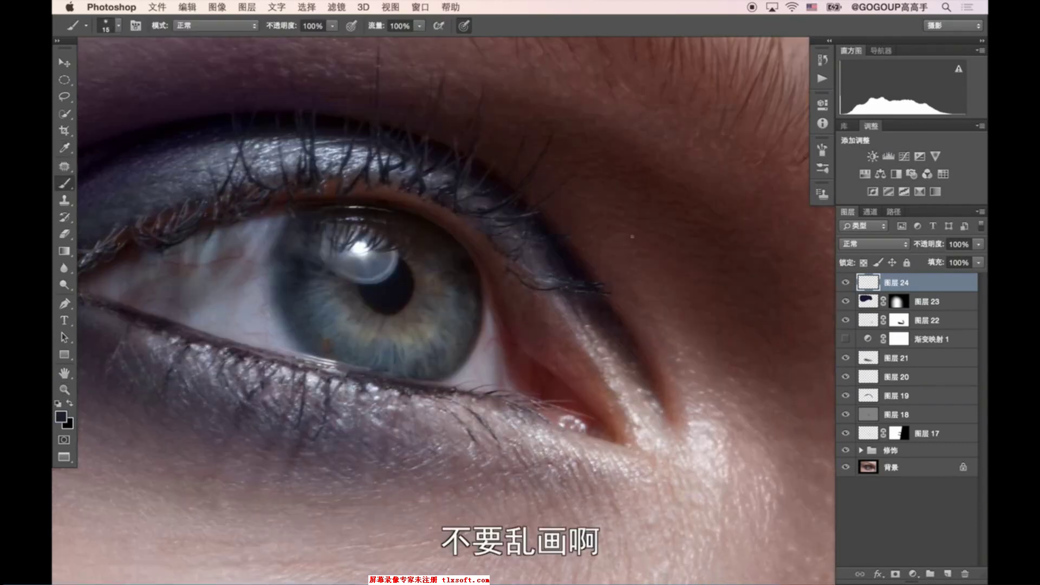
# Step: Test curved upper-lid lash strokes, undo them, and check pen pressure in the Brush settings
pyautogui.moveTo(534, 293); pyautogui.dragTo(656, 236)
pyautogui.hotkey('ctrl', 'z')
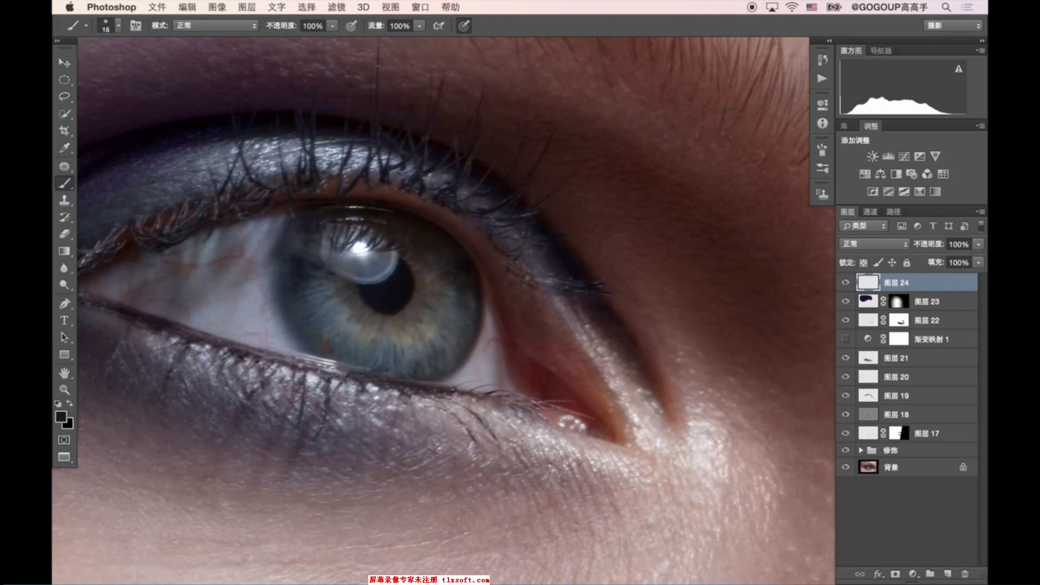
pyautogui.moveTo(517, 282); pyautogui.dragTo(660, 209)
pyautogui.hotkey('ctrl', 'z')
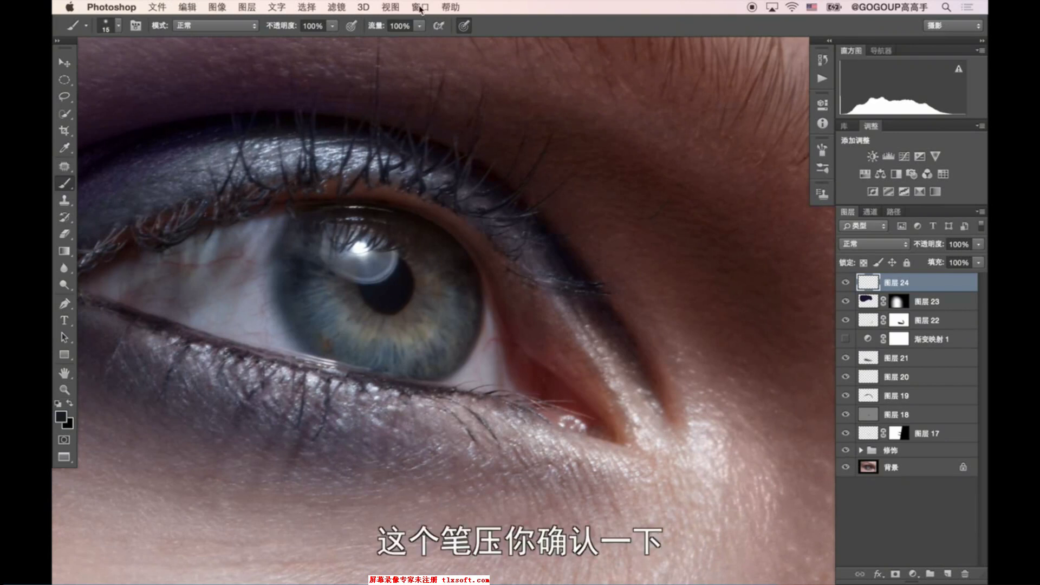
pyautogui.click(420, 7)
pyautogui.click(450, 201)
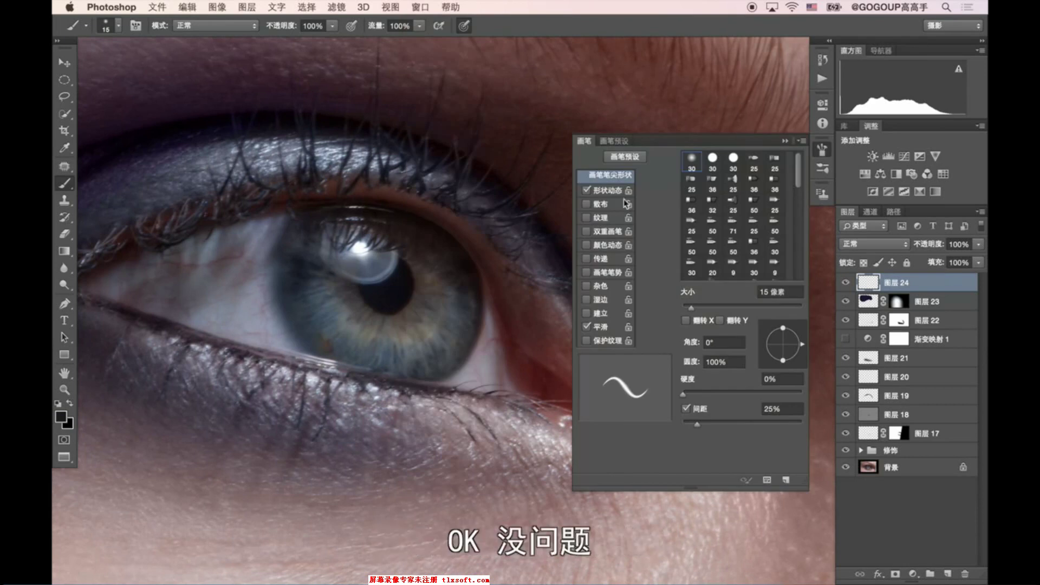
pyautogui.click(784, 141)
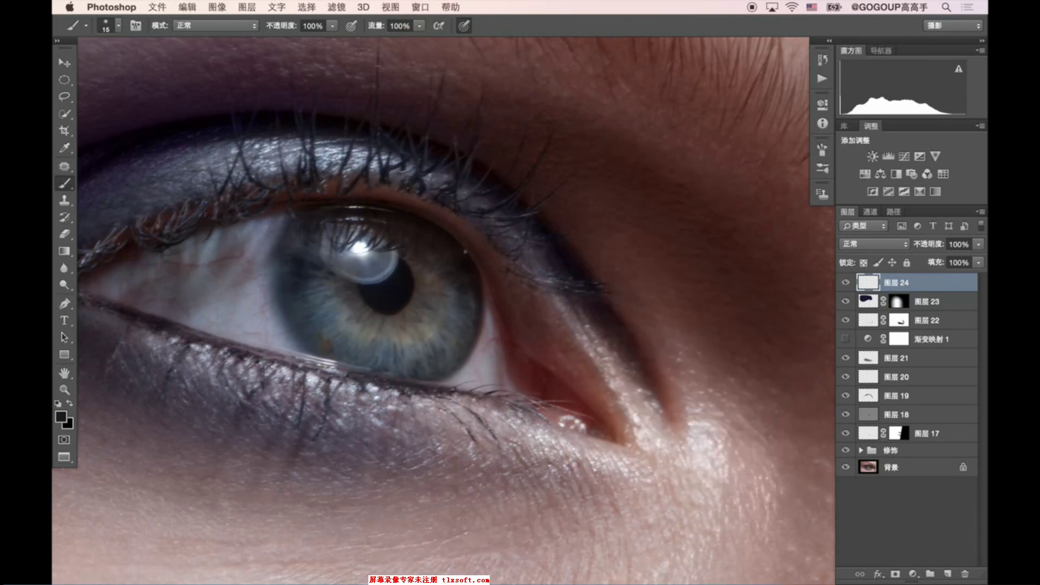
# Step: Paint five curved pen-pressure lashes fanning out from the upper lid's outer corner on layer 图层 24
pyautogui.moveTo(600, 269); pyautogui.dragTo(624, 250)
pyautogui.moveTo(509, 265)
pyautogui.mouseDown()
pyautogui.moveTo(634, 244)
pyautogui.moveTo(539, 318)
pyautogui.moveTo(696, 291)
pyautogui.mouseUp()
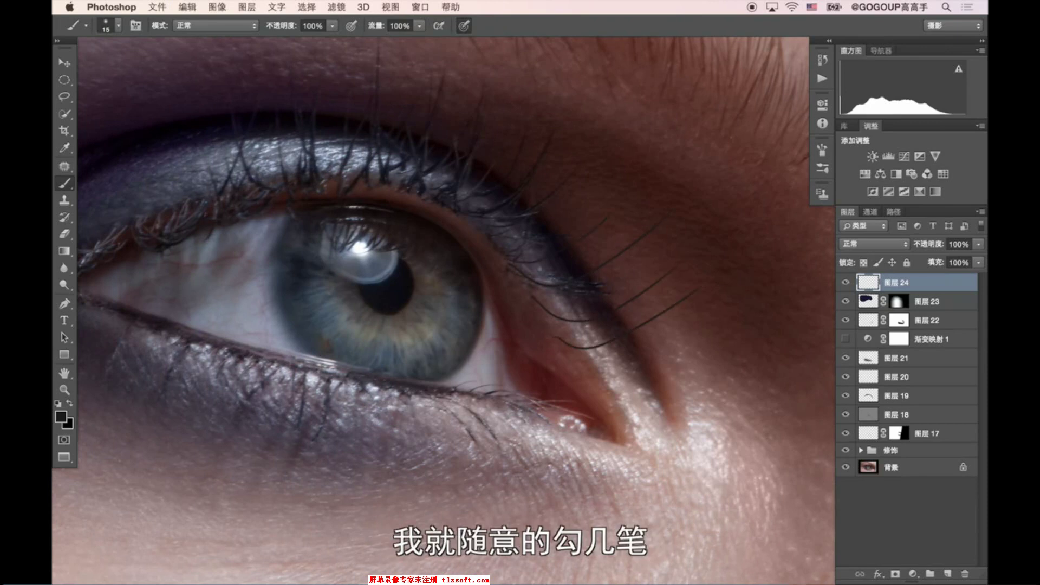
pyautogui.moveTo(534, 302)
pyautogui.mouseDown()
pyautogui.moveTo(665, 263)
pyautogui.moveTo(557, 339)
pyautogui.moveTo(650, 298)
pyautogui.mouseUp()
pyautogui.moveTo(561, 357); pyautogui.dragTo(669, 323)
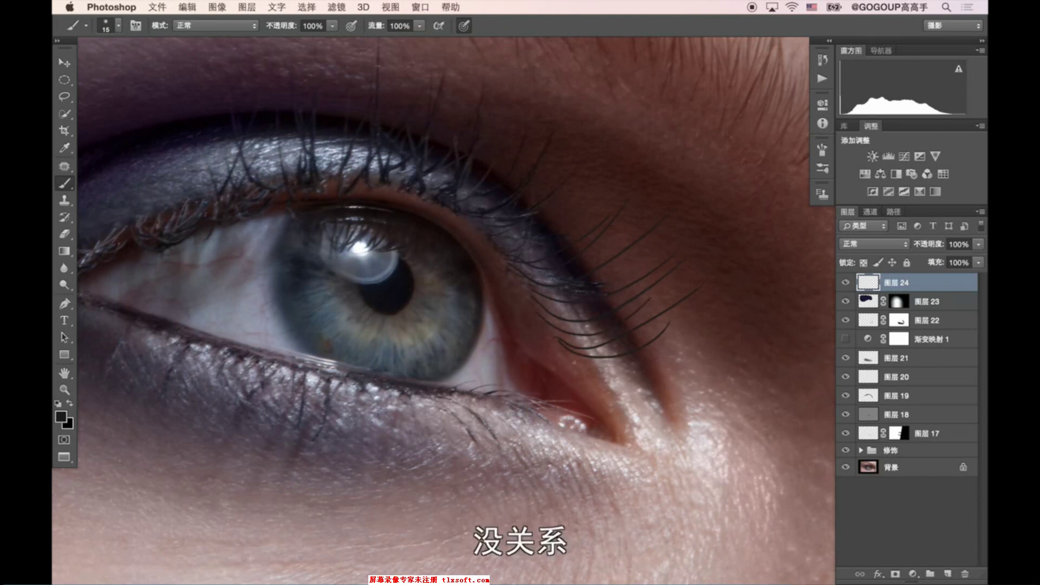
pyautogui.moveTo(588, 393); pyautogui.dragTo(702, 374)
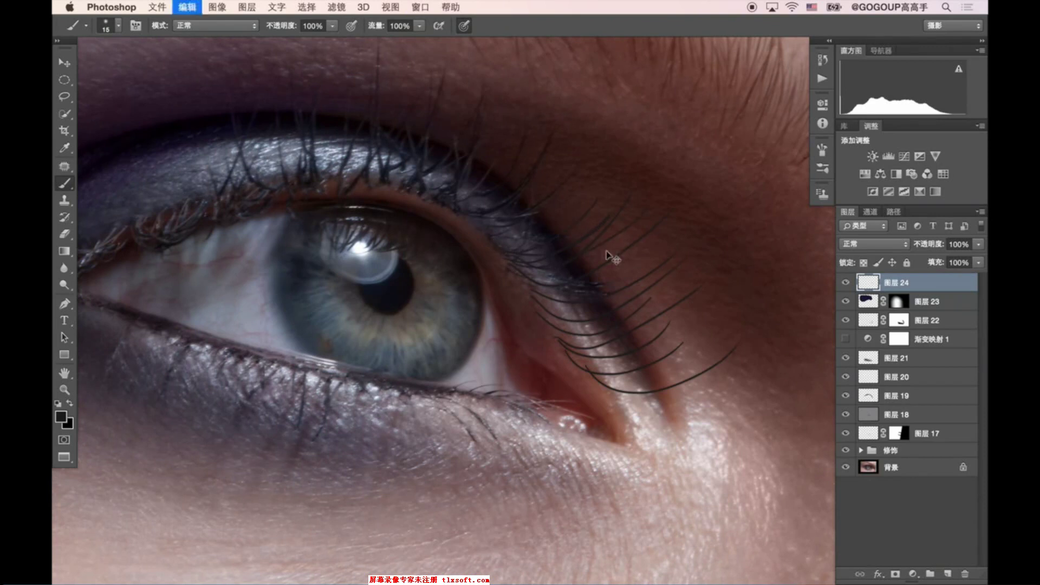
pyautogui.press('z')
pyautogui.click(639, 303)
pyautogui.press('b')
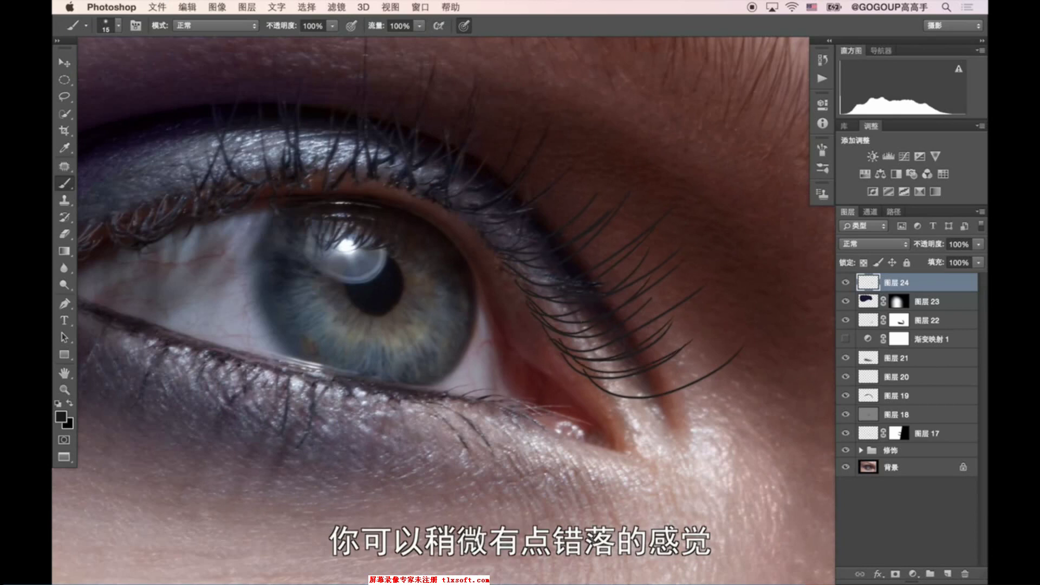
pyautogui.moveTo(471, 217); pyautogui.dragTo(553, 283)
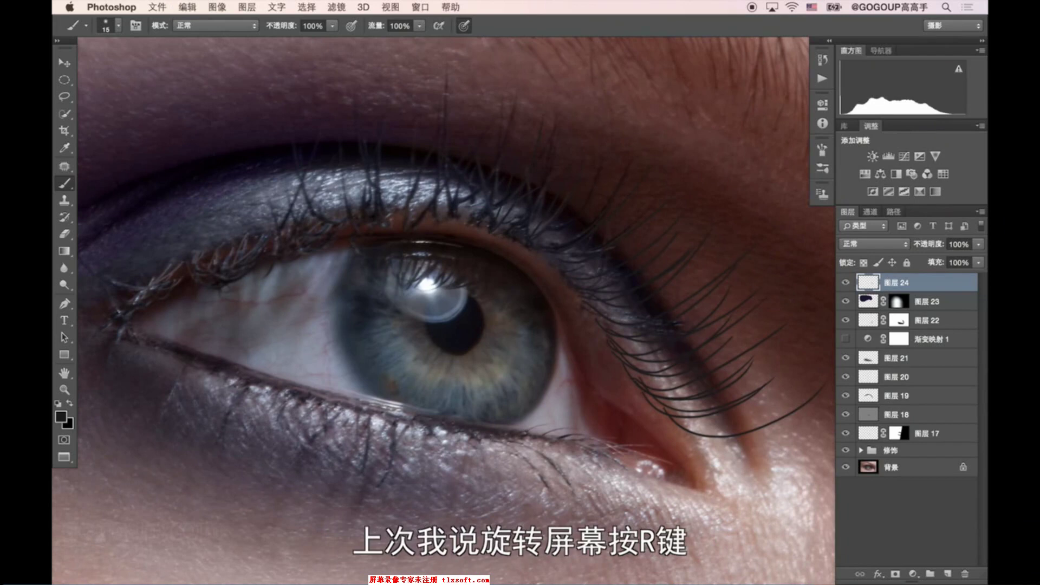
# Step: Rotate the canvas view around the eye and pan to bring the outer corner into view
pyautogui.press('r')
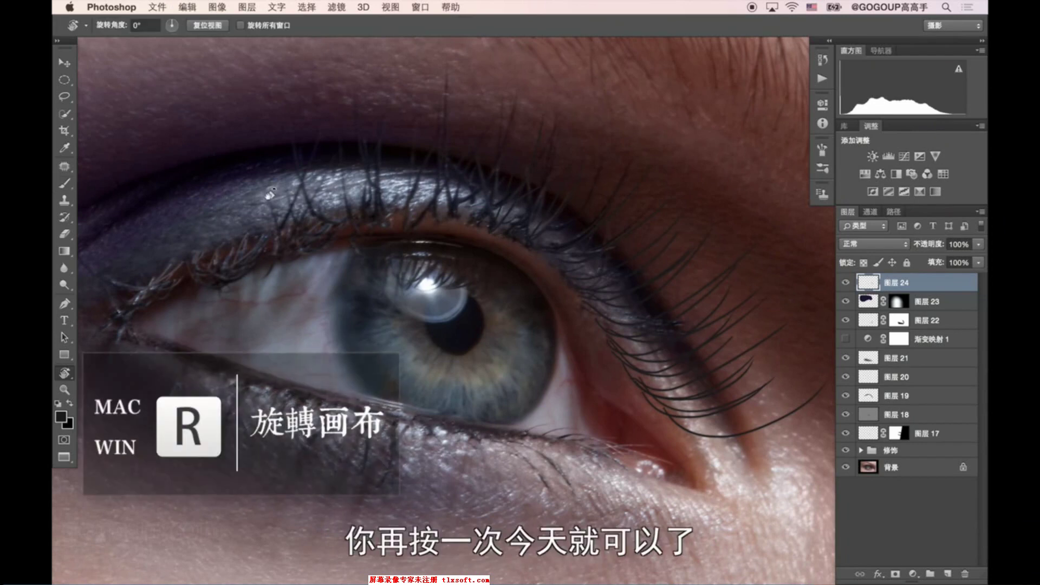
pyautogui.moveTo(577, 157)
pyautogui.mouseDown()
pyautogui.moveTo(562, 301)
pyautogui.moveTo(472, 293)
pyautogui.moveTo(383, 226)
pyautogui.moveTo(576, 173)
pyautogui.moveTo(400, 144)
pyautogui.moveTo(367, 228)
pyautogui.moveTo(383, 262)
pyautogui.moveTo(409, 274)
pyautogui.moveTo(415, 288)
pyautogui.moveTo(406, 288)
pyautogui.mouseUp()
pyautogui.moveTo(437, 325); pyautogui.dragTo(365, 328)
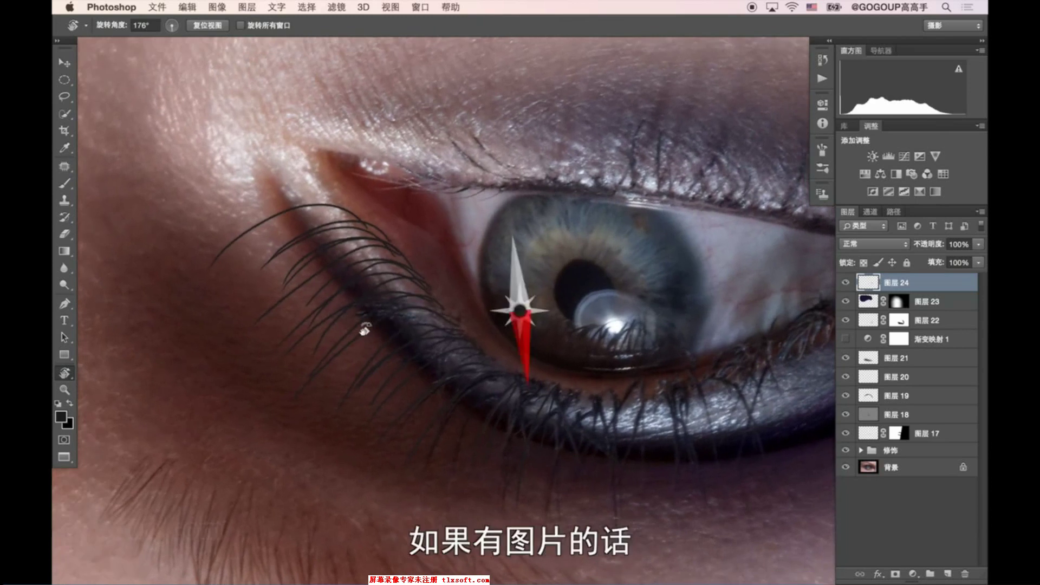
pyautogui.press('v')
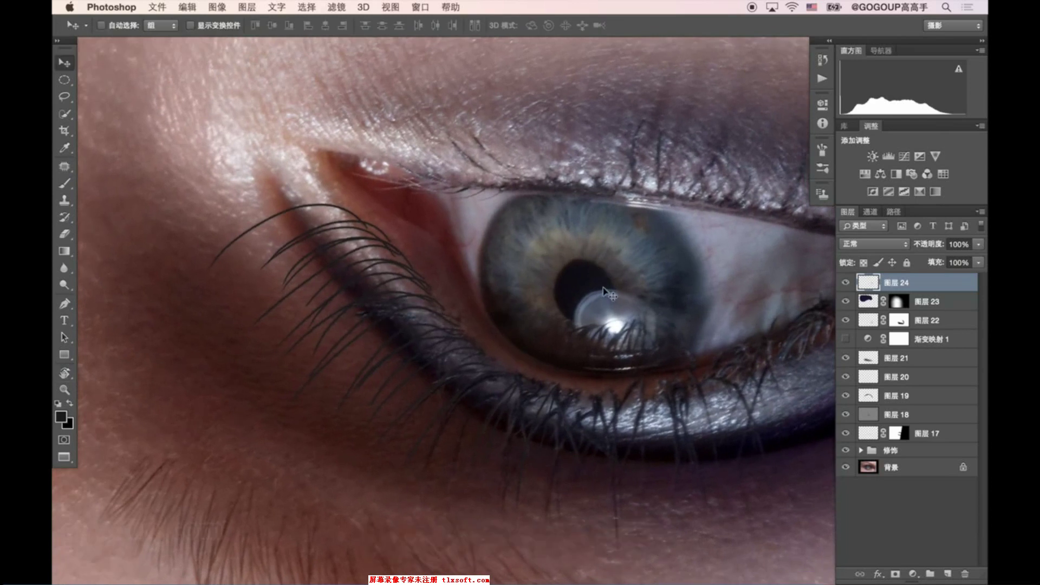
pyautogui.moveTo(609, 292); pyautogui.dragTo(333, 244)
pyautogui.press('b')
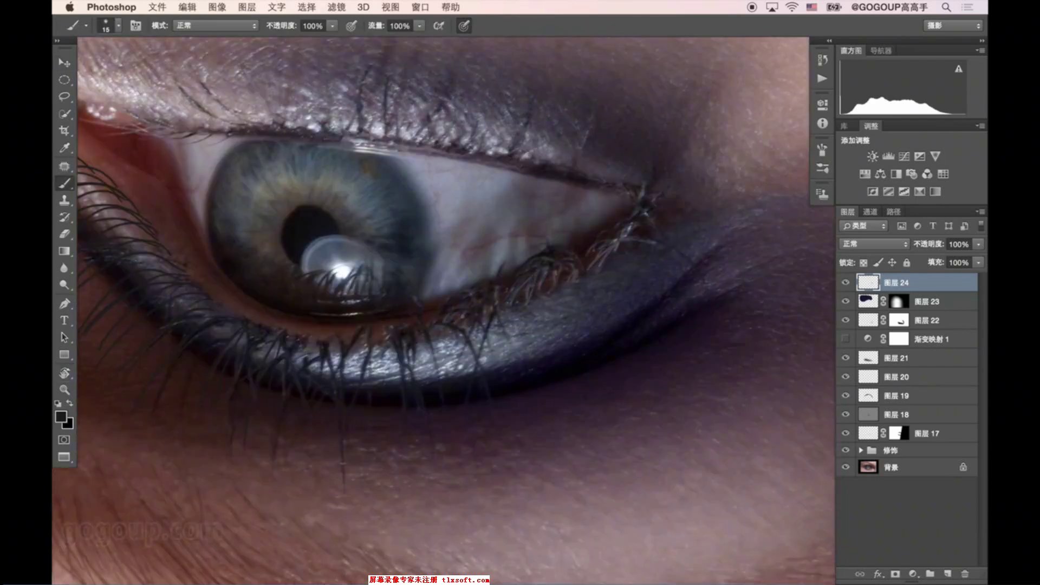
pyautogui.moveTo(480, 313); pyautogui.dragTo(476, 274)
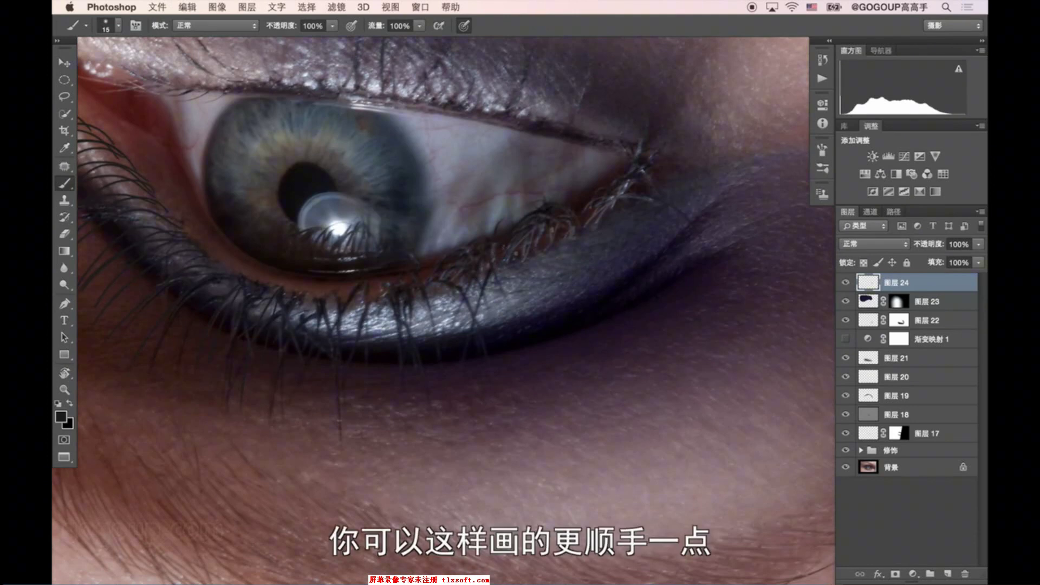
# Step: Reset the view rotation to 0° and zoom in on the eye with the Brush ready
pyautogui.press('r')
pyautogui.moveTo(531, 236)
pyautogui.mouseDown()
pyautogui.moveTo(421, 319)
pyautogui.moveTo(441, 403)
pyautogui.mouseUp()
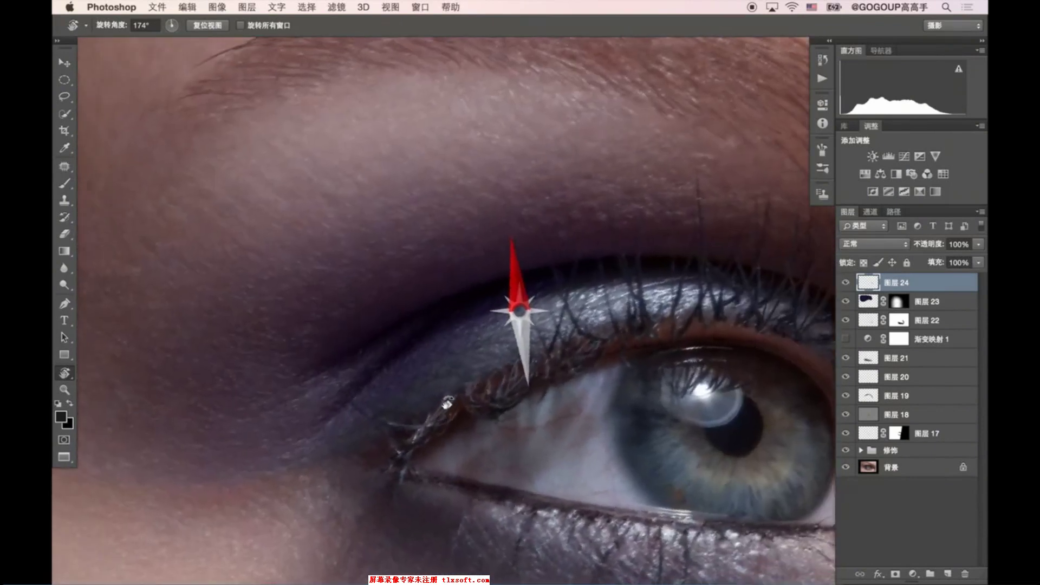
pyautogui.moveTo(440, 404); pyautogui.dragTo(461, 407)
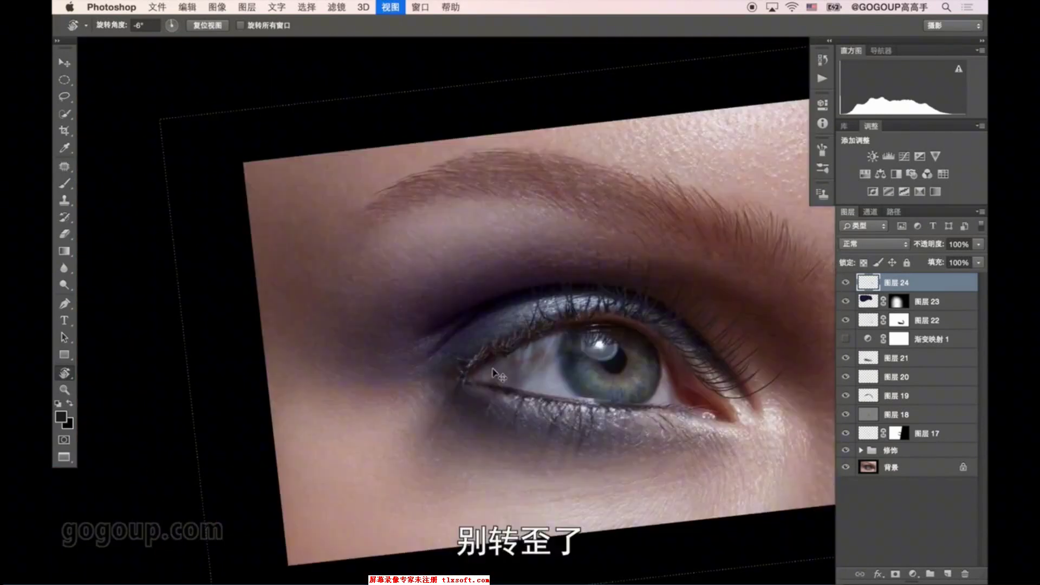
pyautogui.moveTo(561, 216); pyautogui.dragTo(564, 225)
pyautogui.click(618, 215)
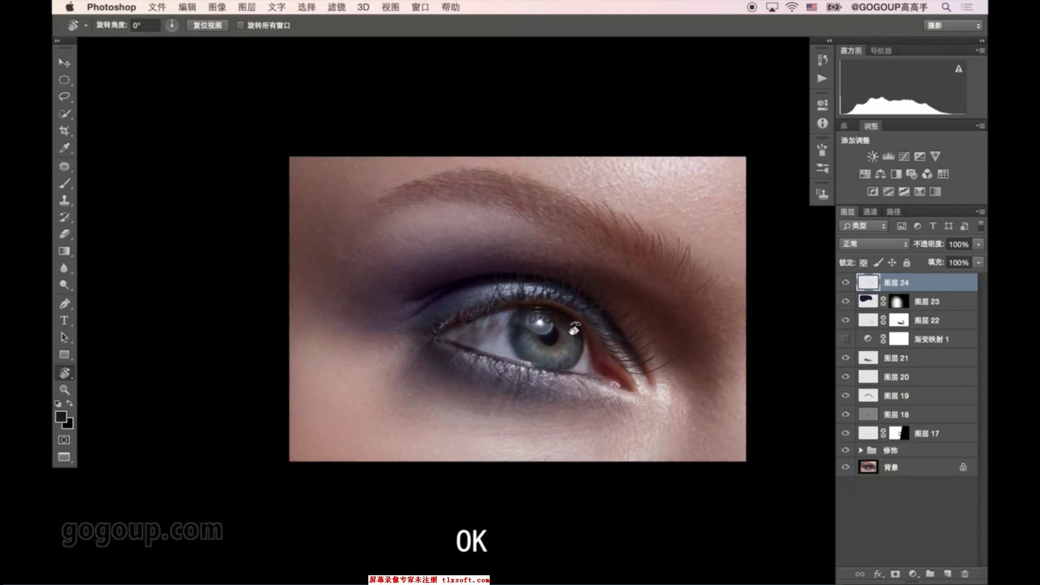
pyautogui.press('z')
pyautogui.click(531, 302)
pyautogui.press('b')
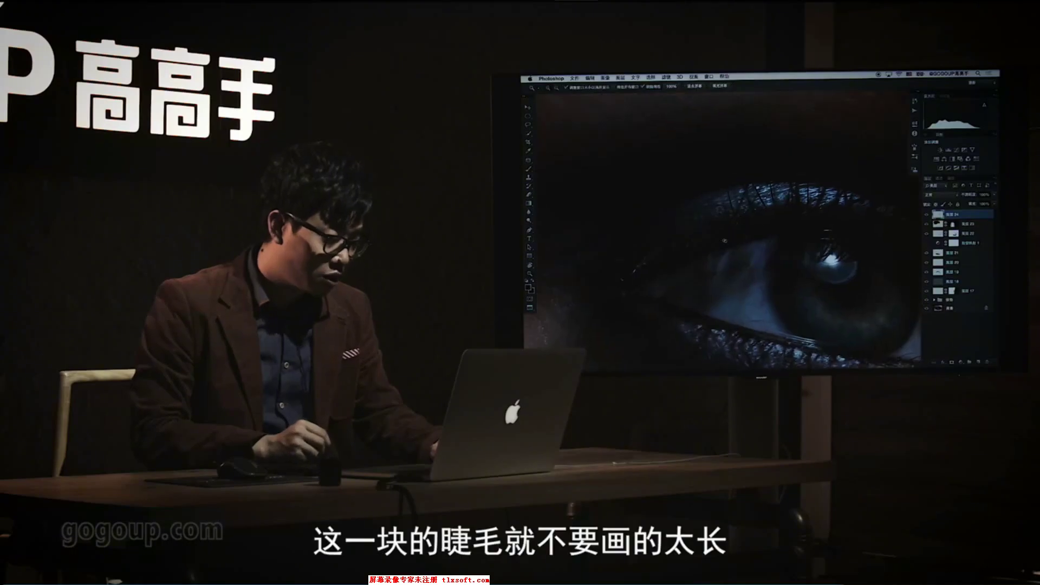
# Step: Paint six thin curved lashes sweeping up-left from the inner end of the upper lid on layer 24
pyautogui.press('b')
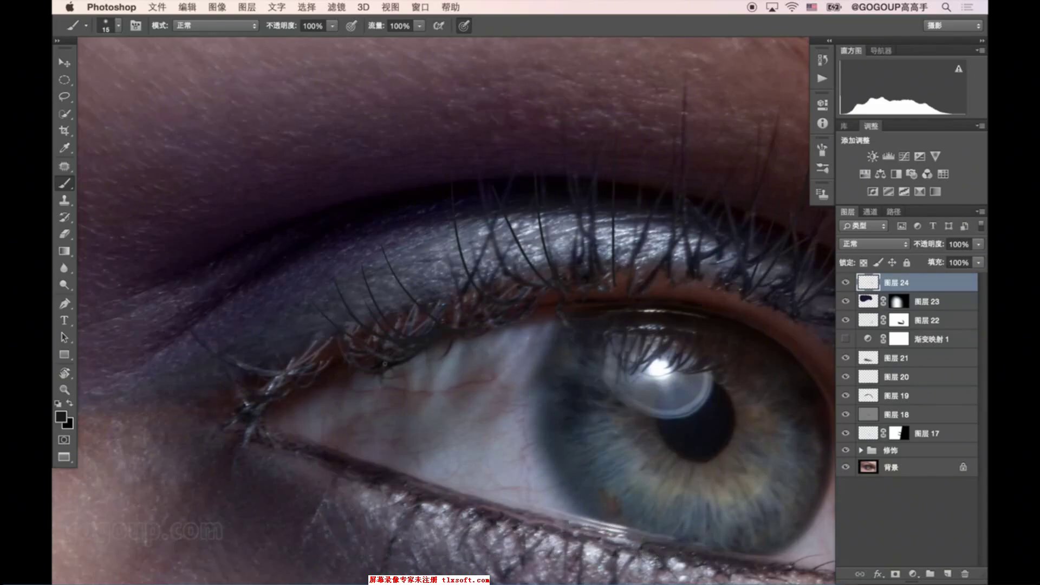
pyautogui.scroll(-3, 390, 364)
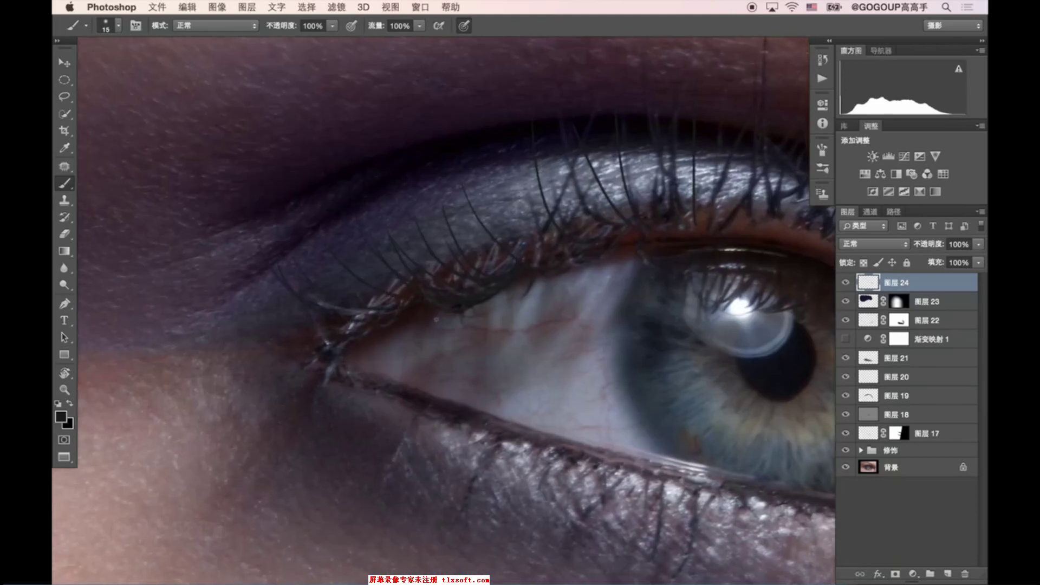
pyautogui.moveTo(282, 326); pyautogui.dragTo(235, 284)
pyautogui.moveTo(275, 325); pyautogui.dragTo(209, 274)
pyautogui.moveTo(351, 330); pyautogui.dragTo(247, 287)
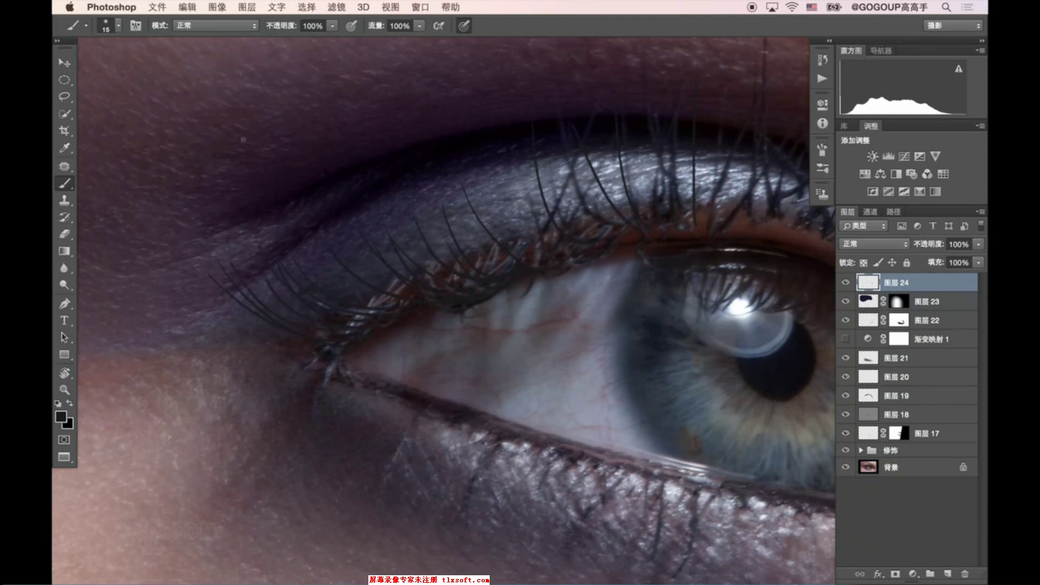
pyautogui.moveTo(262, 336); pyautogui.dragTo(161, 199)
pyautogui.moveTo(249, 302); pyautogui.dragTo(206, 252)
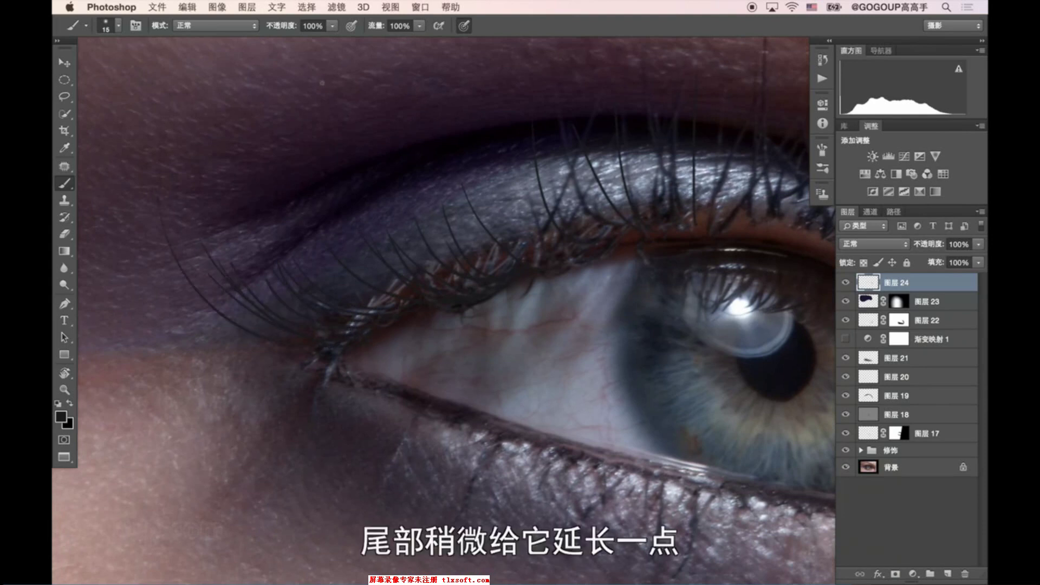
pyautogui.moveTo(279, 315); pyautogui.dragTo(230, 241)
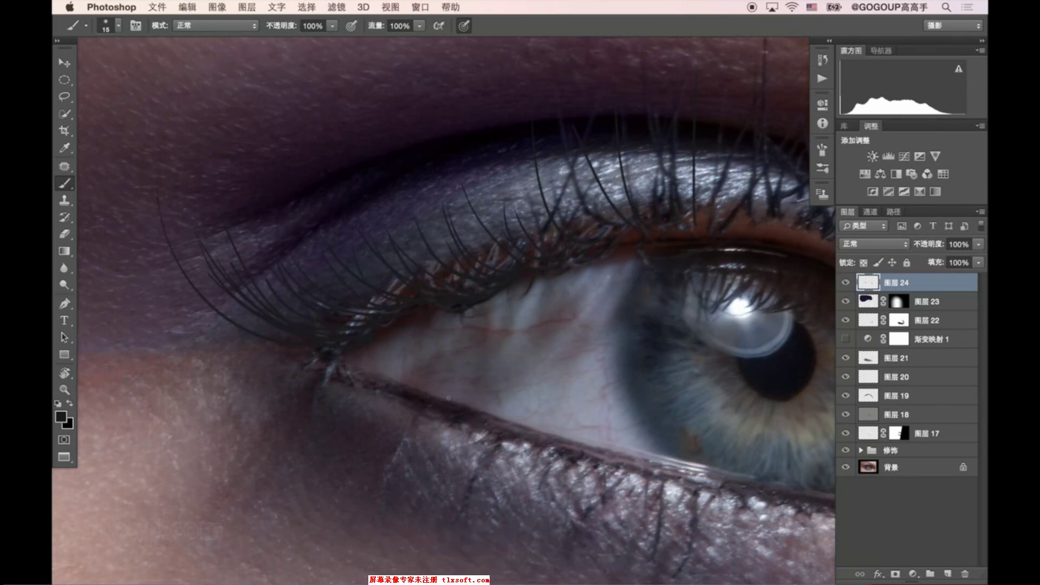
pyautogui.press('z')
pyautogui.moveTo(576, 327); pyautogui.dragTo(397, 249)
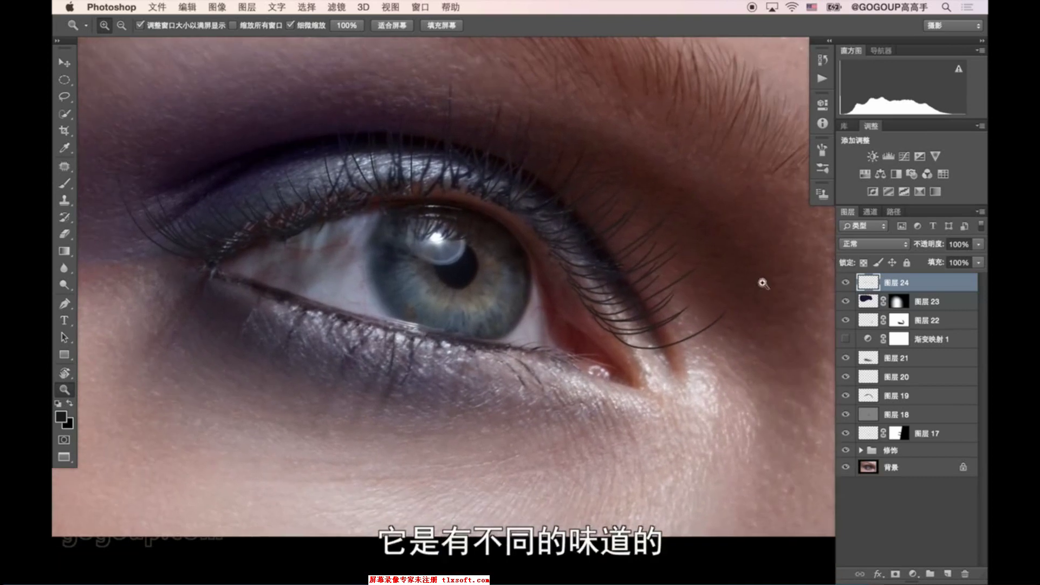
pyautogui.click(845, 283)
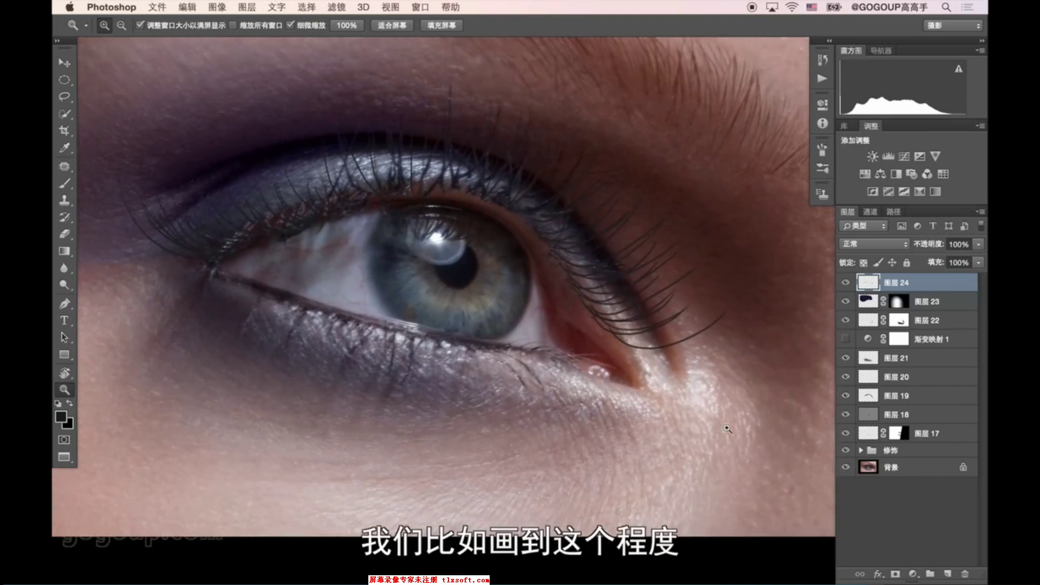
# Step: Apply a 2-pixel Gaussian Blur to layer 24's lashes, compare before and after, and add a layer mask
pyautogui.click(336, 7)
pyautogui.moveTo(382, 173)
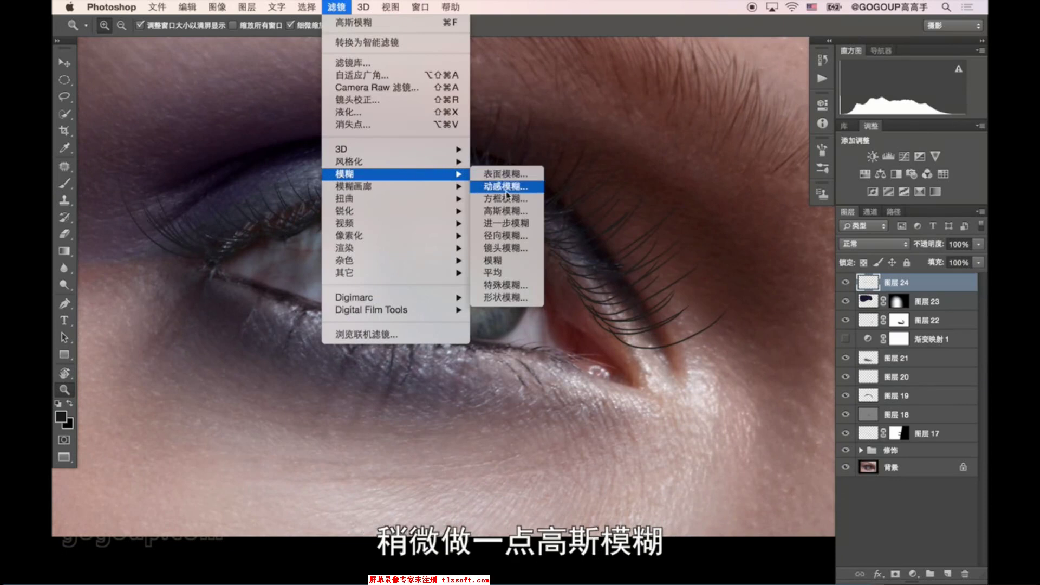
pyautogui.click(505, 210)
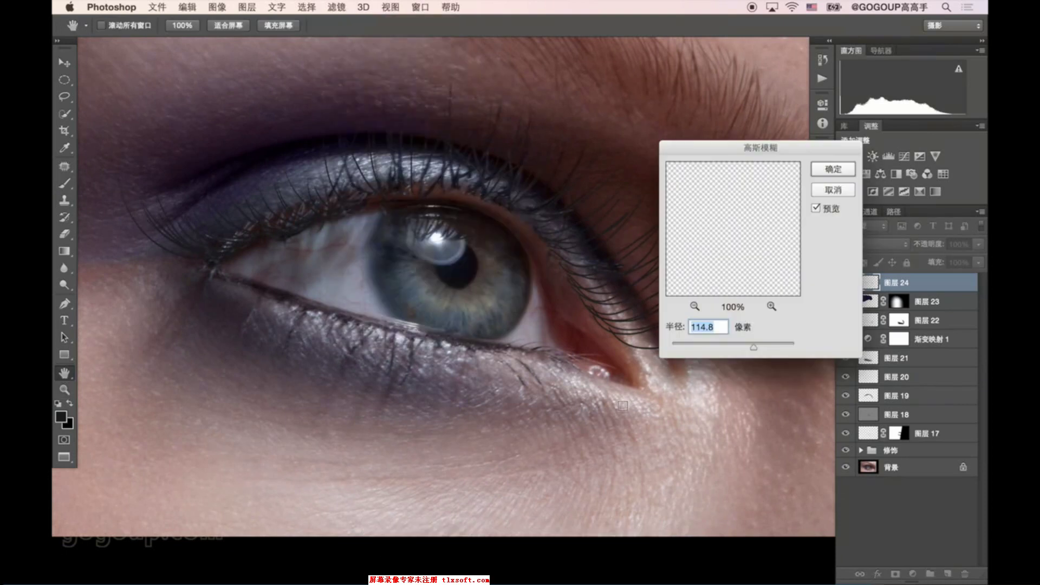
pyautogui.write('1')
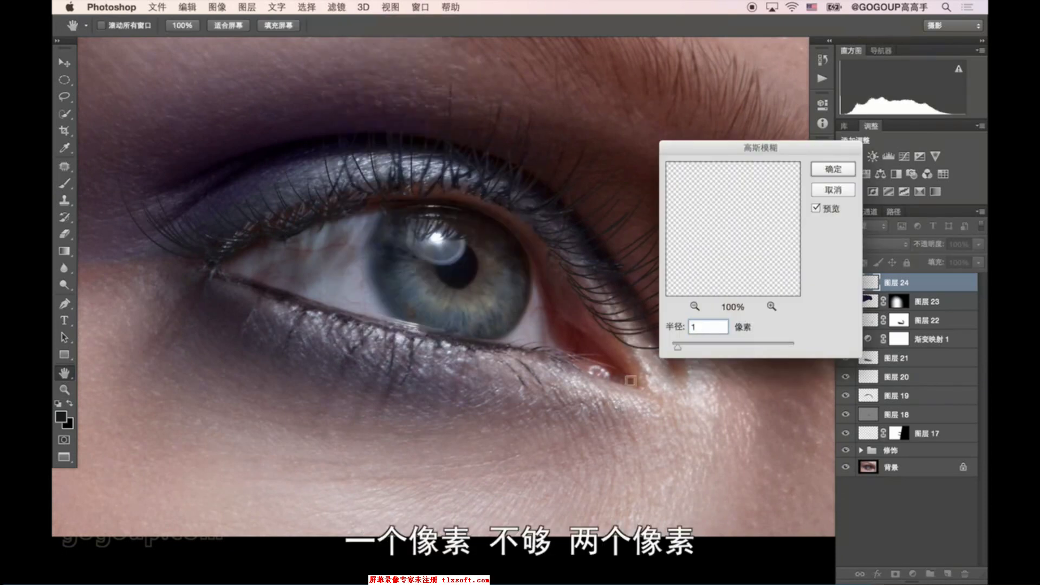
pyautogui.write('2')
pyautogui.click(833, 169)
pyautogui.press('z')
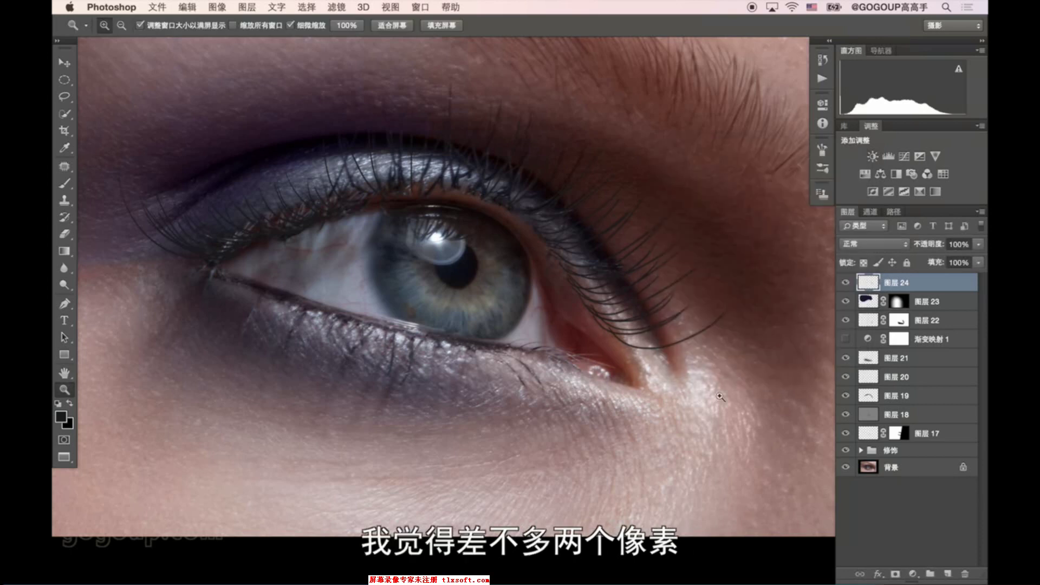
pyautogui.click(699, 361)
pyautogui.hotkey('ctrl', 'z')
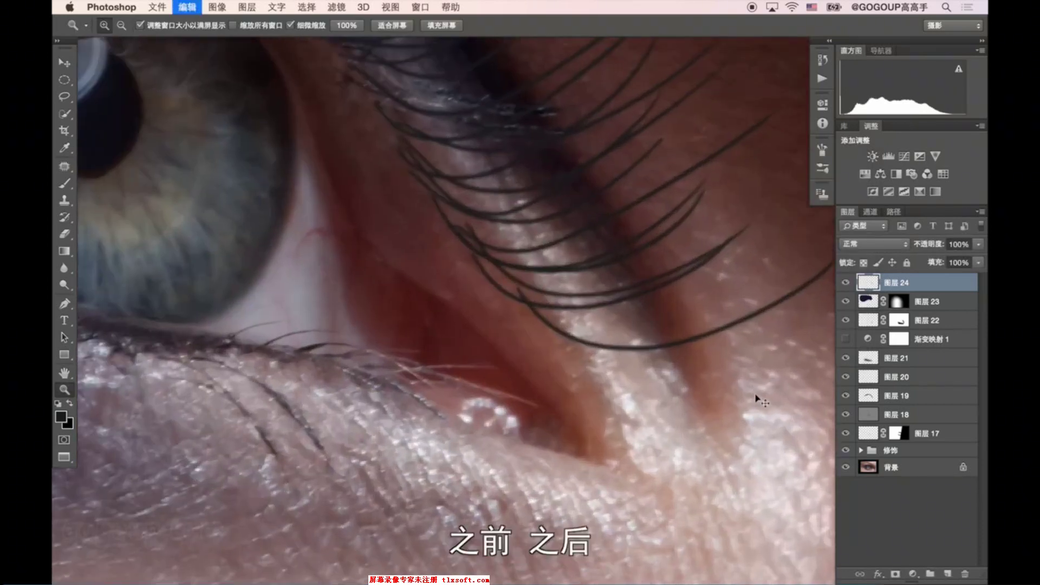
pyautogui.keyDown('alt'); pyautogui.click(680, 390); pyautogui.keyUp('alt')
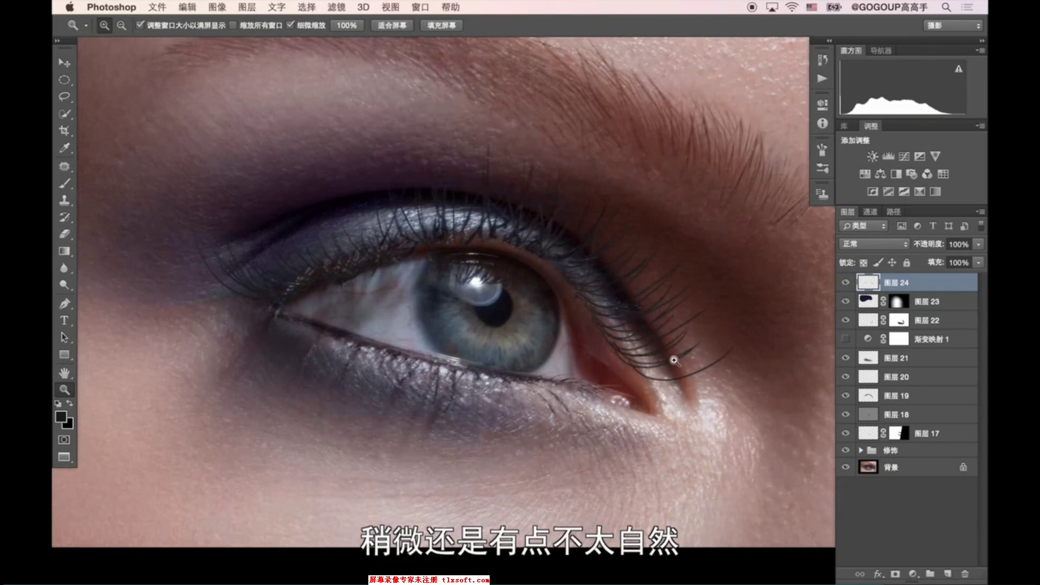
pyautogui.click(896, 574)
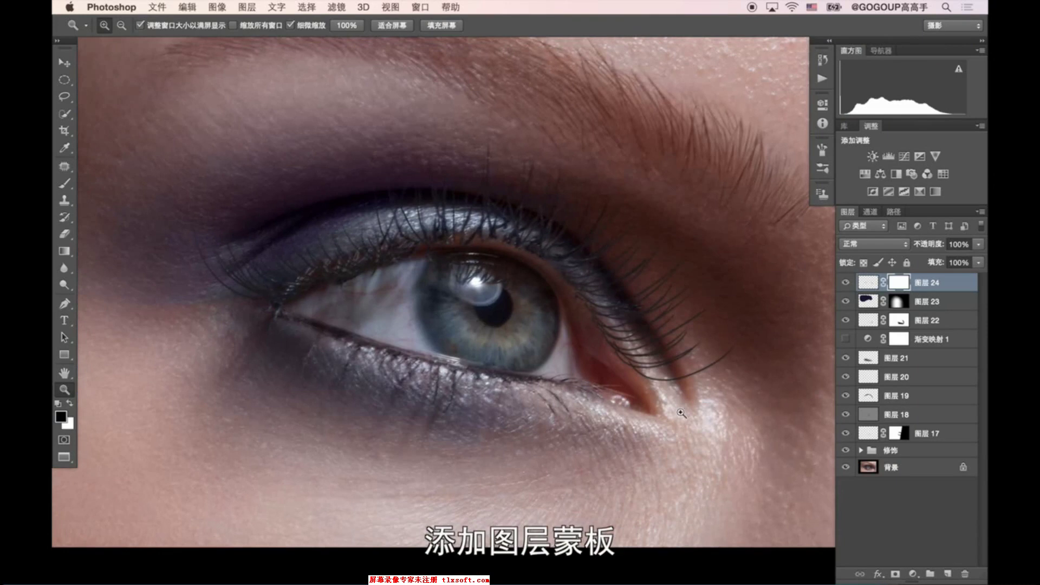
# Step: Draw a gradient on layer 24's mask across the lash tails to fade the outer tips
pyautogui.click(708, 438)
pyautogui.press('f')
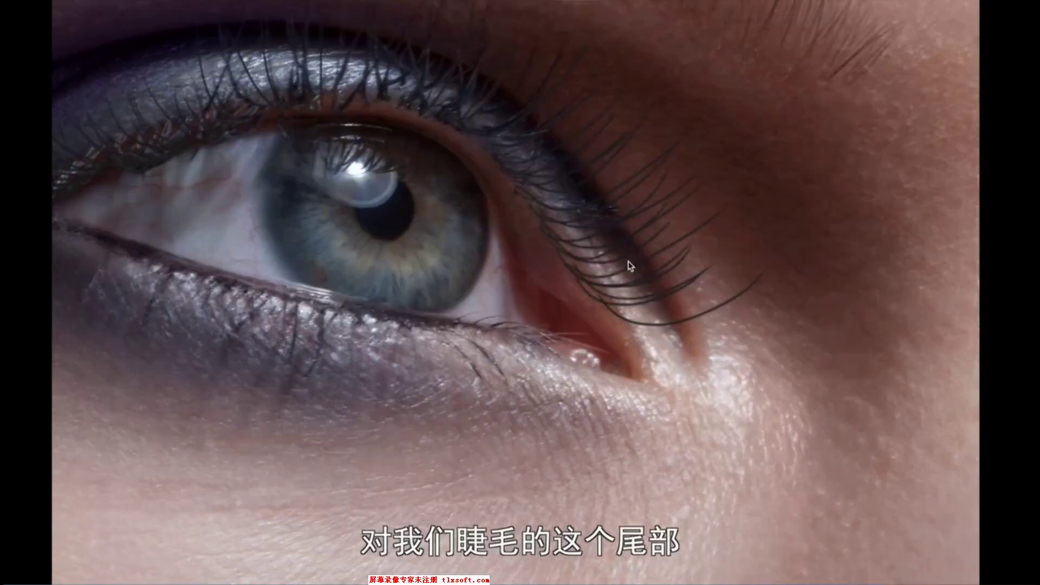
pyautogui.press('g')
pyautogui.press('Tab')
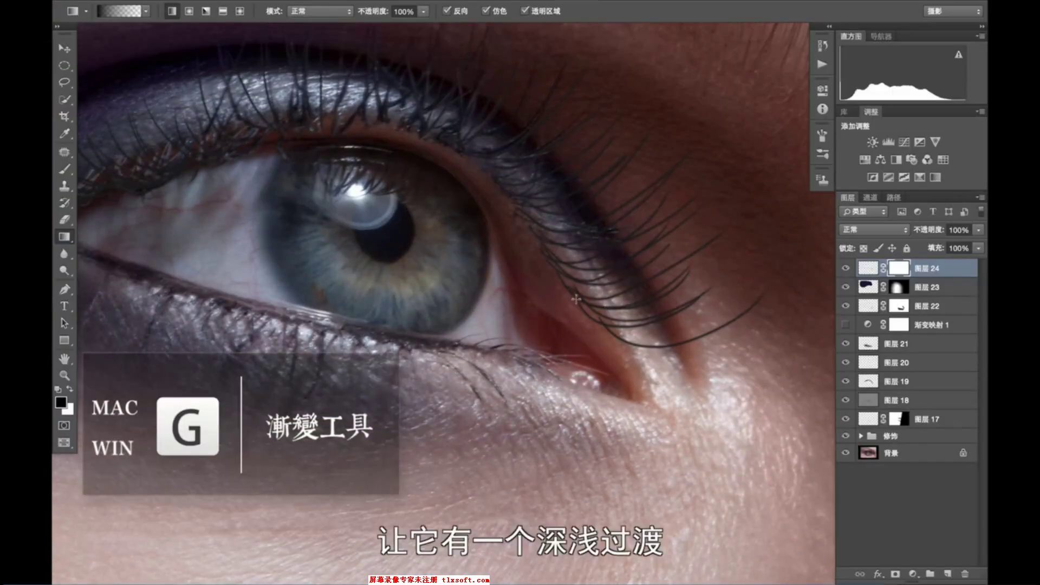
pyautogui.moveTo(576, 299); pyautogui.dragTo(769, 236)
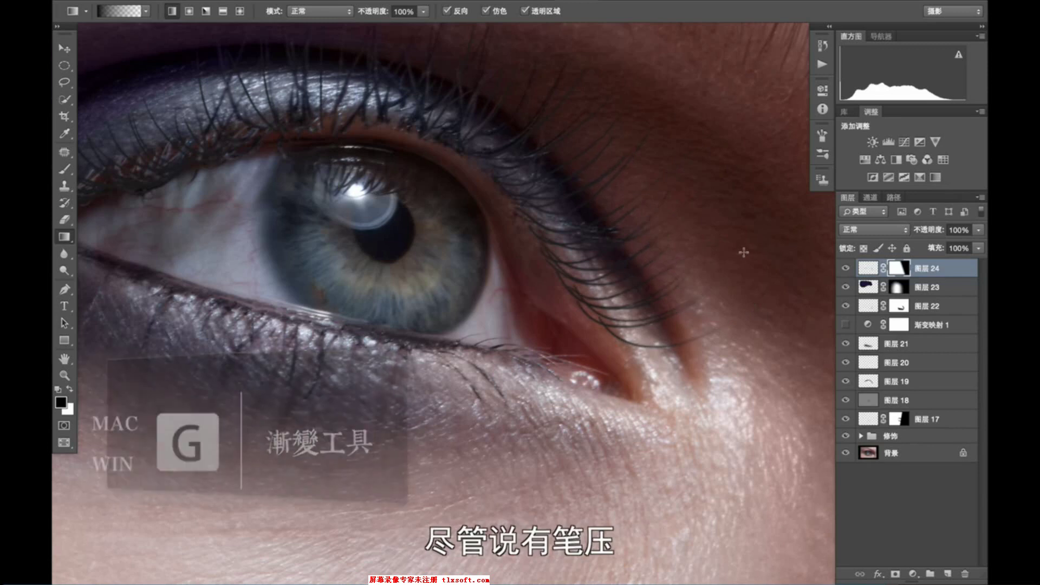
pyautogui.moveTo(601, 302); pyautogui.dragTo(743, 243)
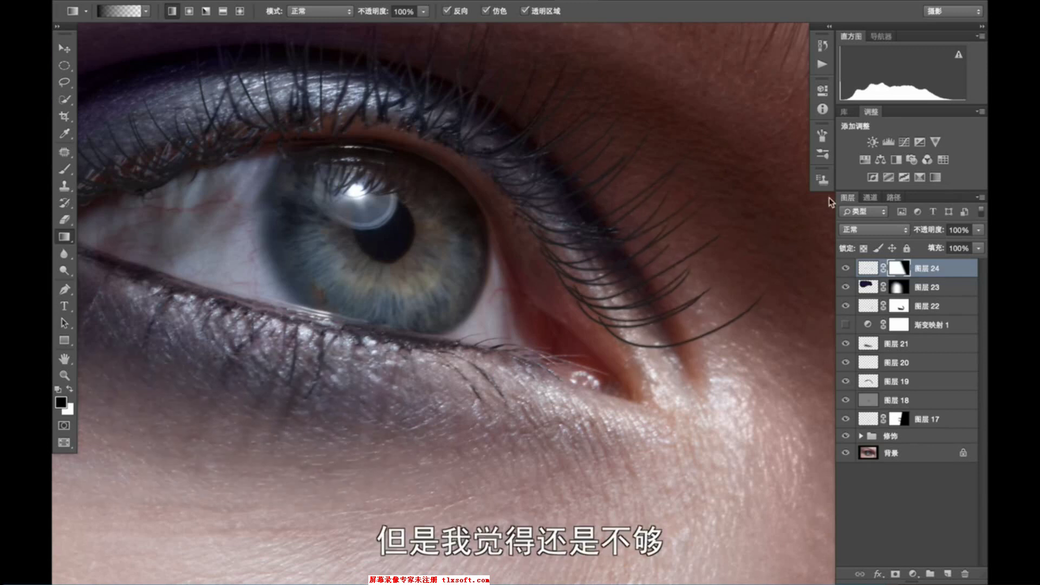
pyautogui.moveTo(590, 274); pyautogui.dragTo(765, 191)
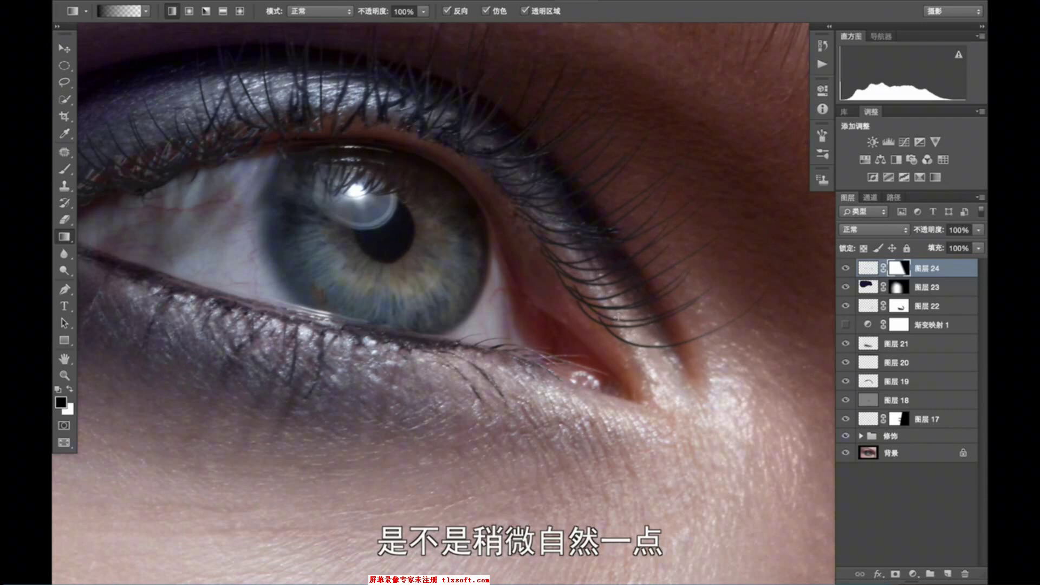
# Step: Set up a larger brush at 20% opacity and zoom out to the whole eye and brow
pyautogui.press('b')
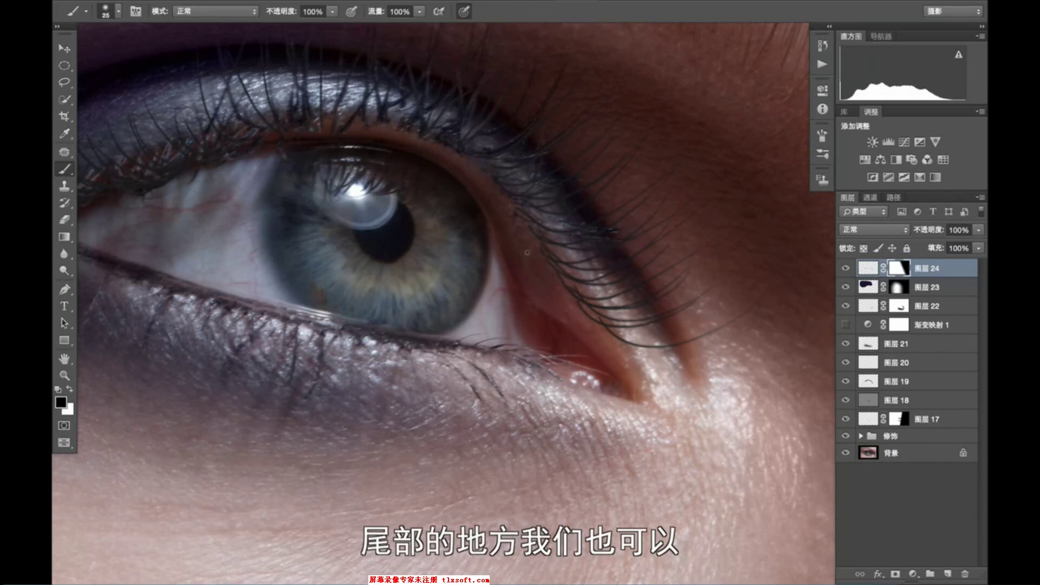
pyautogui.press(']')
pyautogui.press(']')
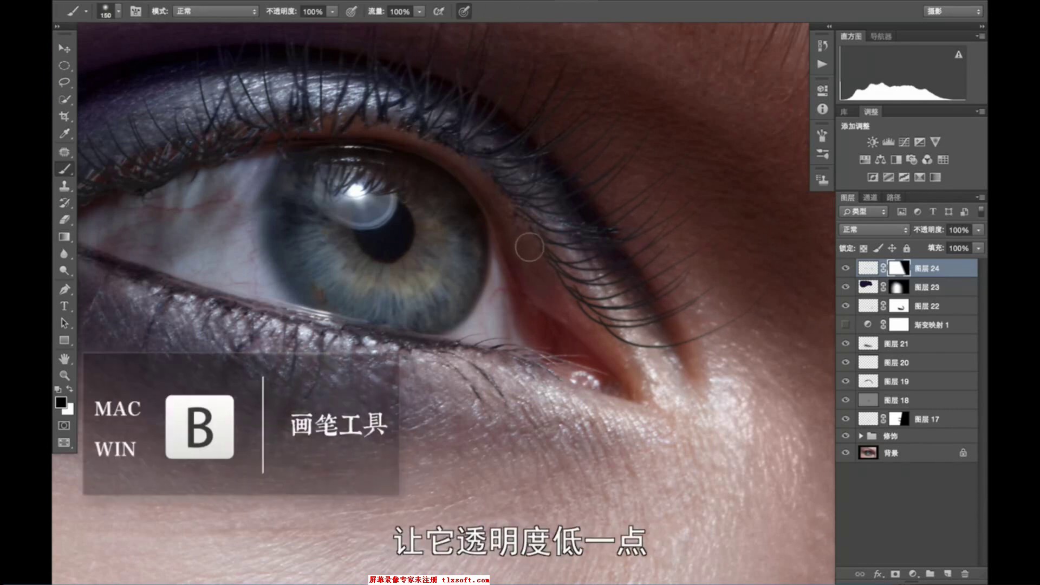
pyautogui.press(']')
pyautogui.press(']')
pyautogui.press(']')
pyautogui.press('1')
pyautogui.press('2')
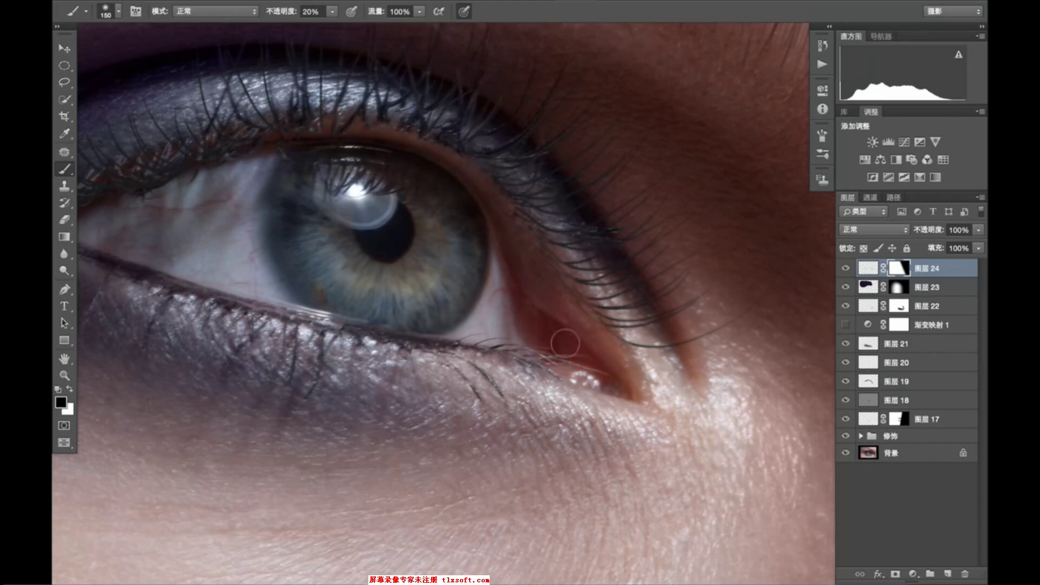
pyautogui.press('z')
pyautogui.keyDown('alt'); pyautogui.click(569, 350); pyautogui.keyUp('alt')
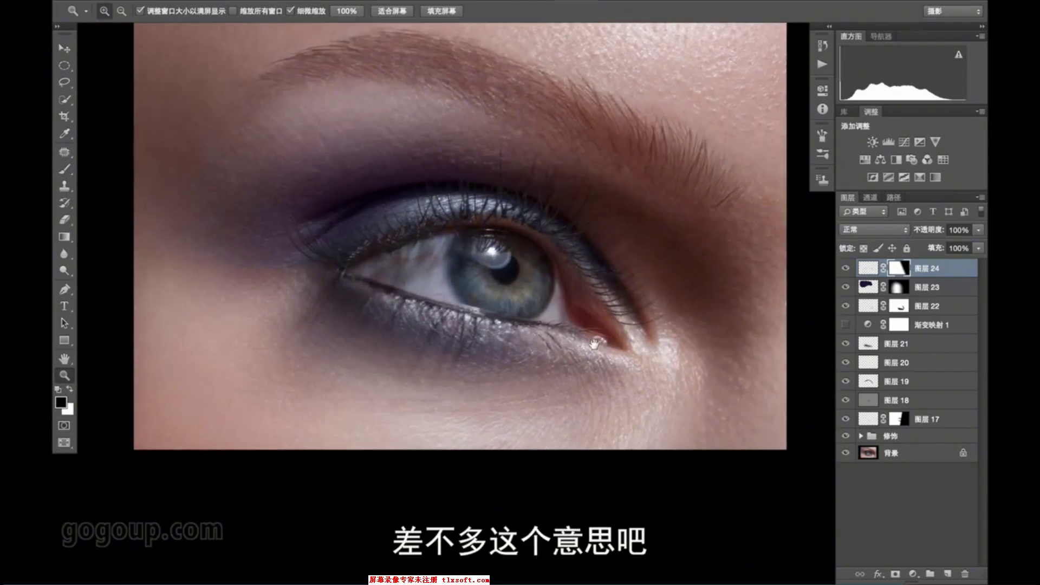
# Step: Create new Layer 25, switch to black, and shrink the brush for the lower lid
pyautogui.click(554, 345)
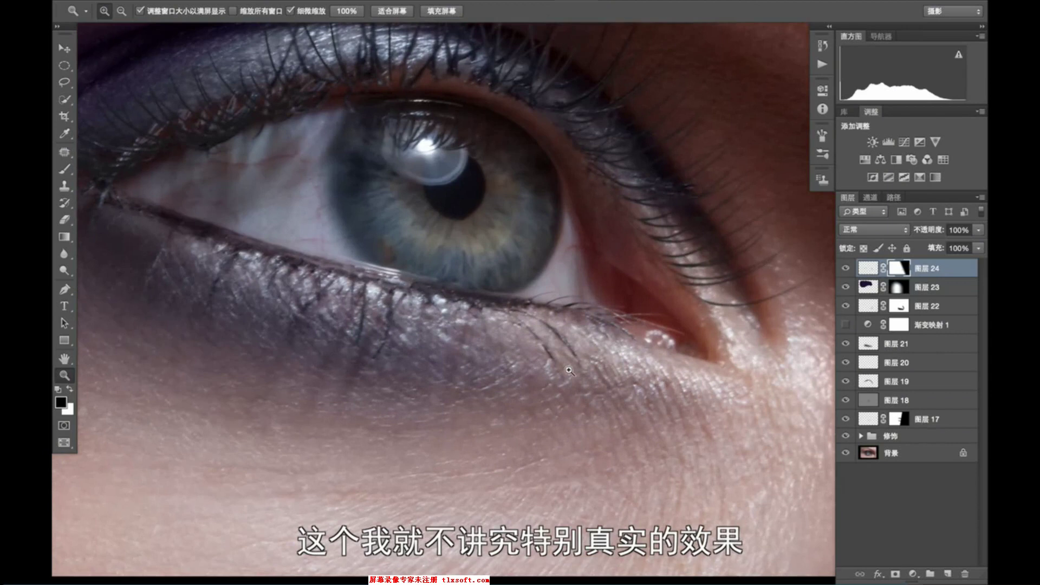
pyautogui.keyDown('alt'); pyautogui.click(553, 352); pyautogui.keyUp('alt')
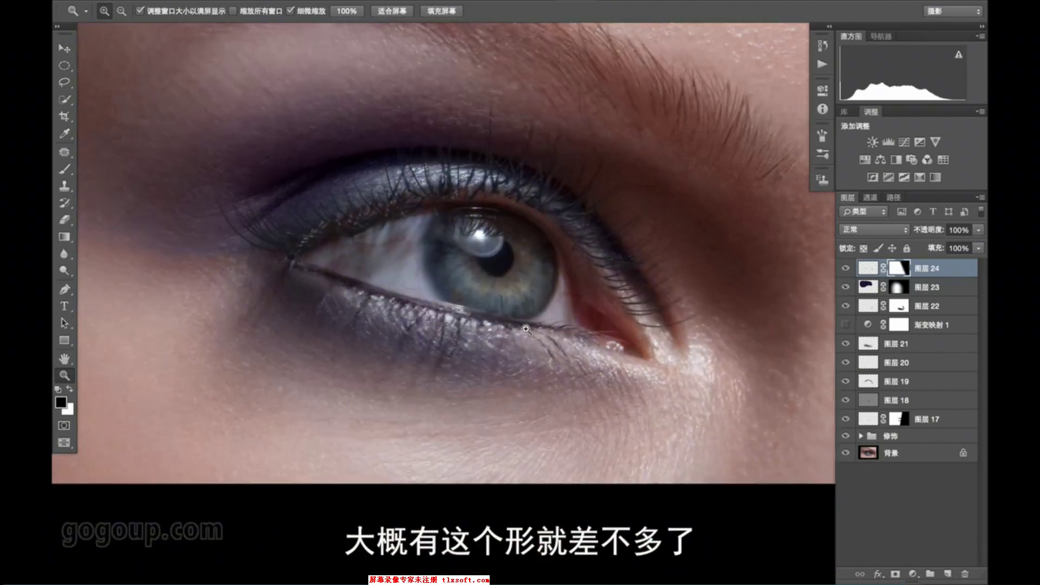
pyautogui.click(460, 353)
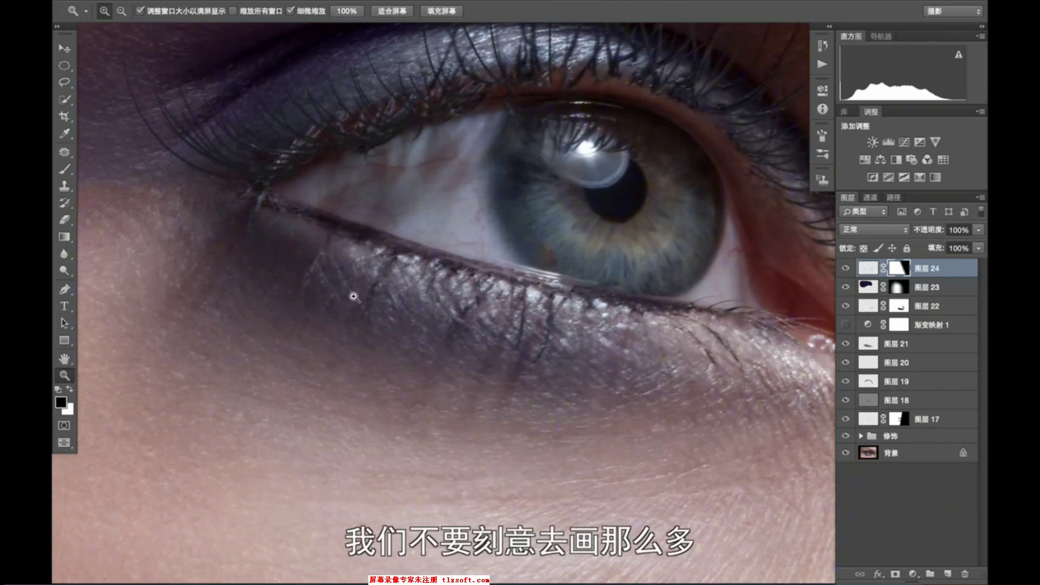
pyautogui.hotkey('ctrl', 'shift', 'n')
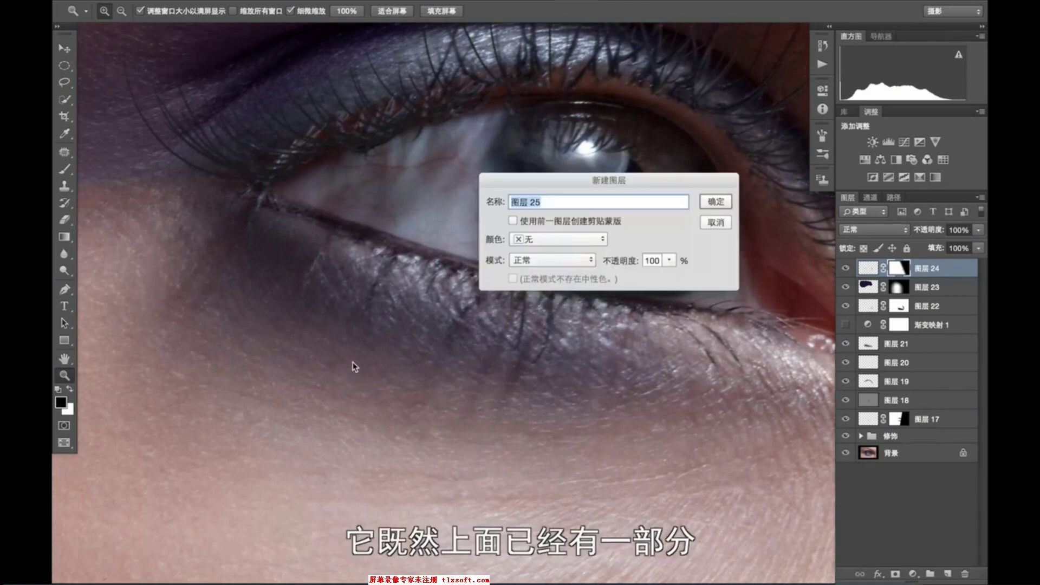
pyautogui.press('Return')
pyautogui.press('x')
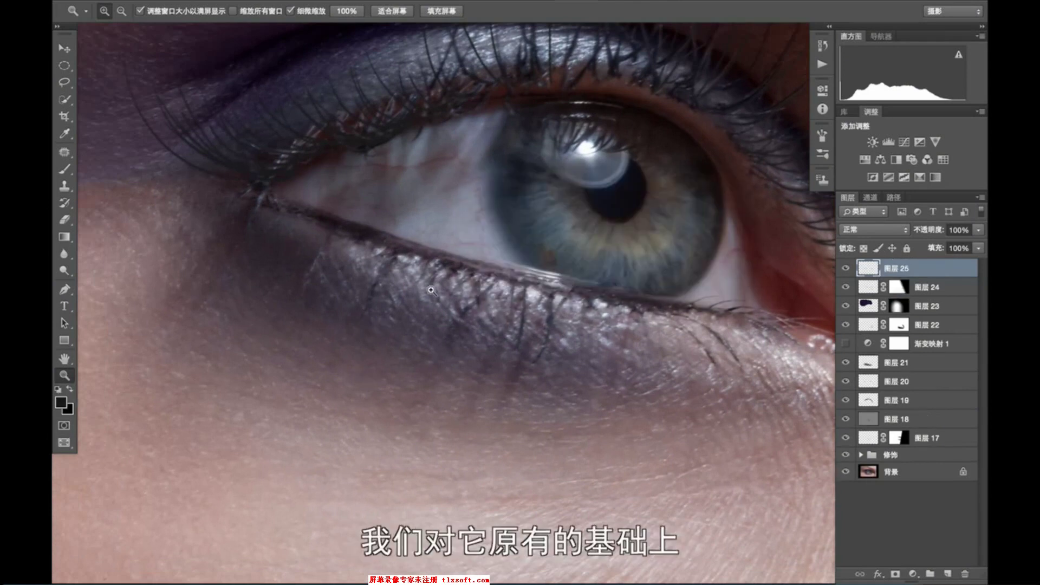
pyautogui.moveTo(388, 276); pyautogui.dragTo(406, 291)
pyautogui.press('b')
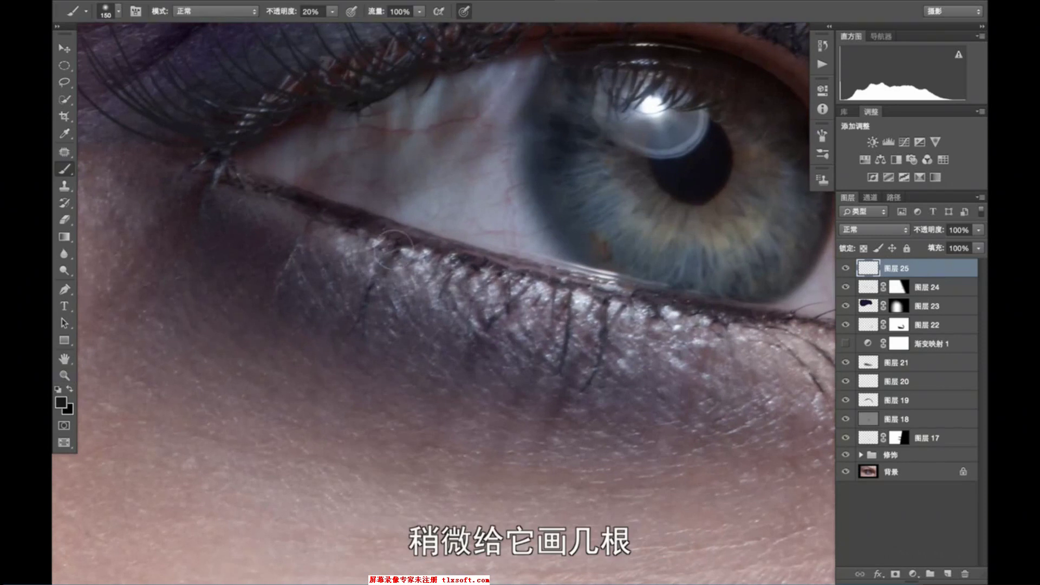
pyautogui.press('[')
pyautogui.press('[')
pyautogui.press('[')
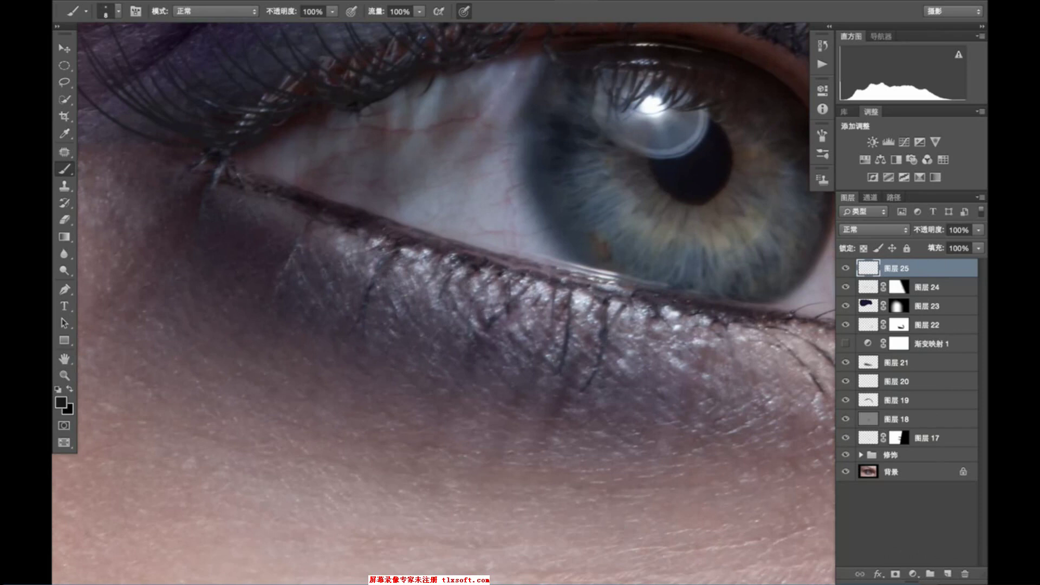
# Step: Paint thin curved lashes along the lower lid, undoing the misplaced strokes
pyautogui.moveTo(384, 236); pyautogui.dragTo(359, 301)
pyautogui.hotkey('ctrl', 'z')
pyautogui.moveTo(379, 234); pyautogui.dragTo(343, 306)
pyautogui.hotkey('ctrl', 'z')
pyautogui.moveTo(449, 249); pyautogui.dragTo(424, 317)
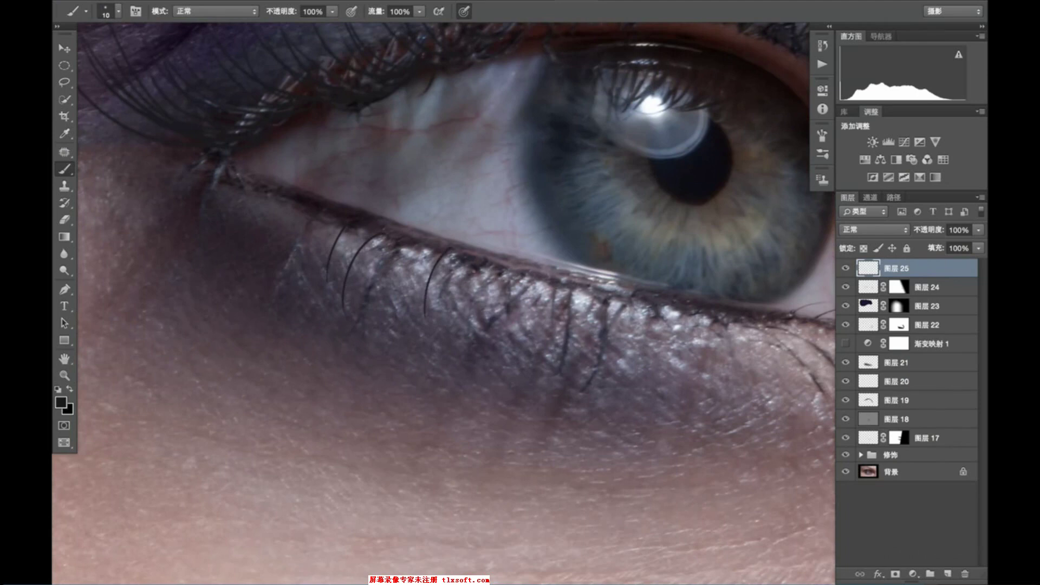
pyautogui.hotkey('ctrl', 'z')
pyautogui.moveTo(525, 275); pyautogui.dragTo(498, 343)
pyautogui.moveTo(558, 281); pyautogui.dragTo(544, 340)
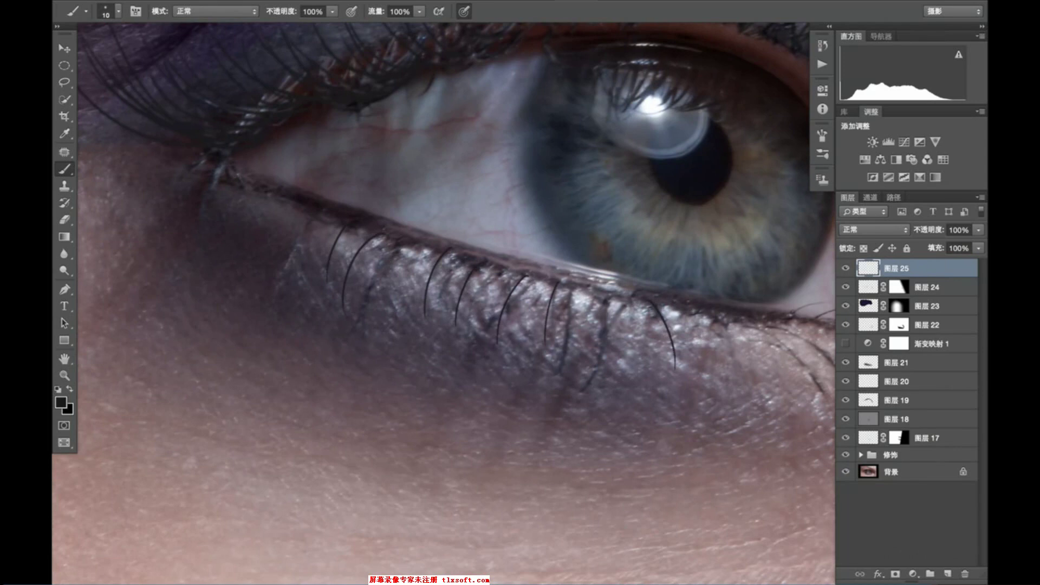
# Step: Add lower-lid lashes toward the outer corner, undoing the last one
pyautogui.moveTo(703, 307)
pyautogui.mouseDown()
pyautogui.moveTo(729, 364)
pyautogui.moveTo(568, 311)
pyautogui.mouseUp()
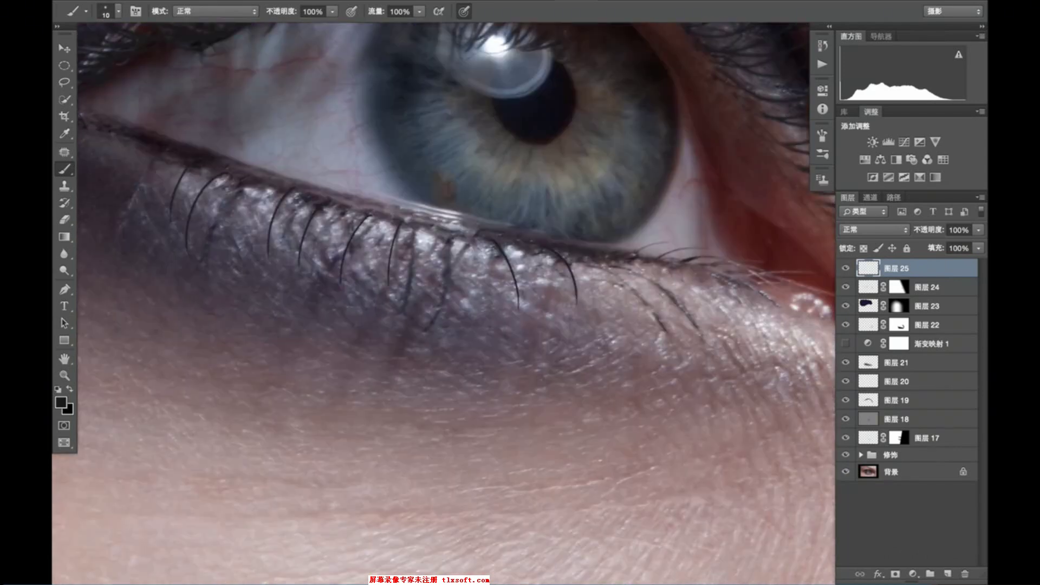
pyautogui.moveTo(585, 262); pyautogui.dragTo(638, 312)
pyautogui.moveTo(579, 258); pyautogui.dragTo(602, 313)
pyautogui.hotkey('ctrl', 'z')
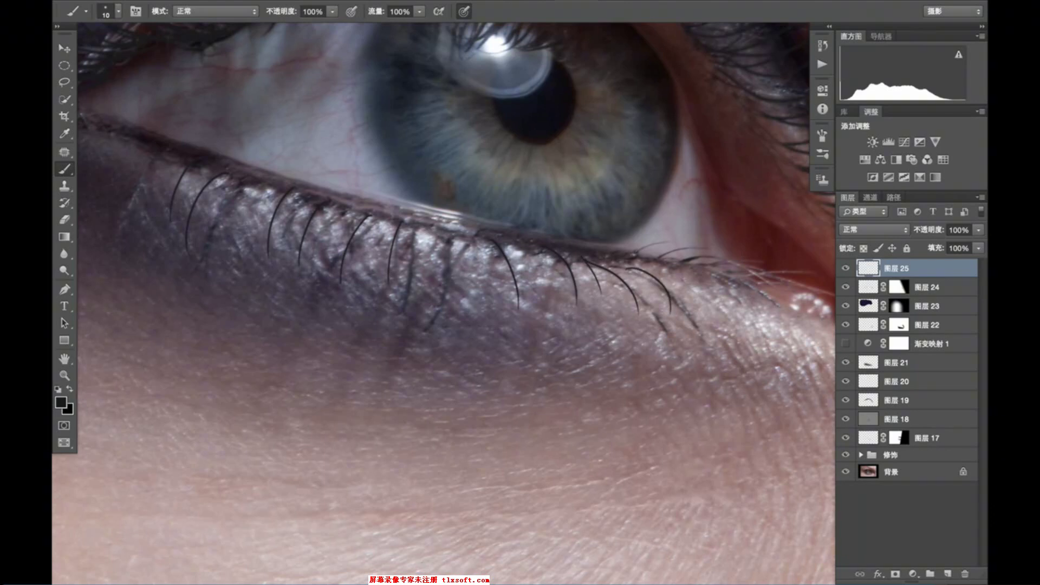
# Step: Zoom into the lower lashes and try a lasso selection around the stray lashes
pyautogui.press('z')
pyautogui.click(593, 259)
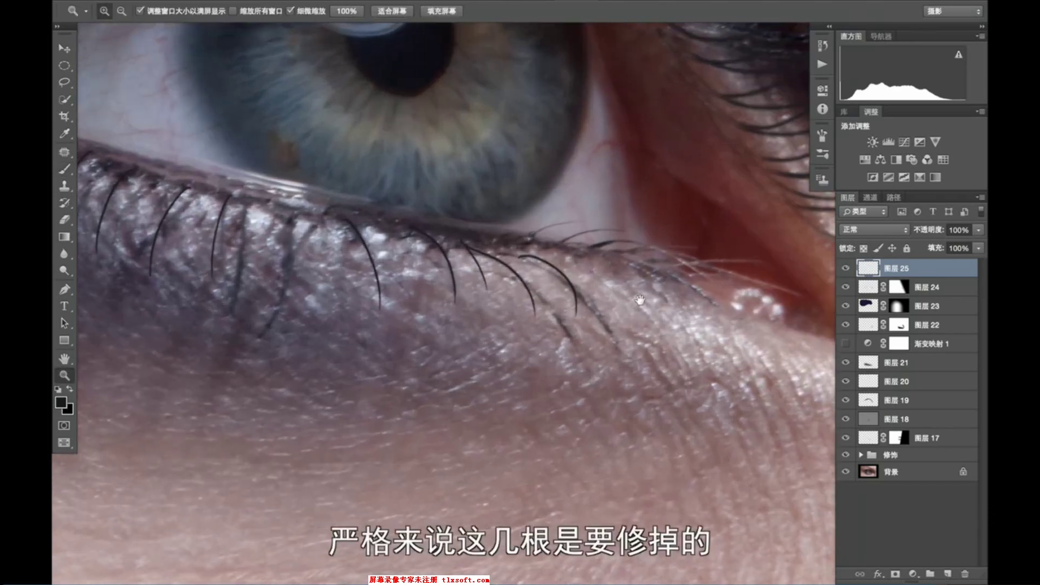
pyautogui.press('l')
pyautogui.moveTo(519, 237)
pyautogui.mouseDown()
pyautogui.moveTo(624, 263)
pyautogui.moveTo(539, 219)
pyautogui.mouseUp()
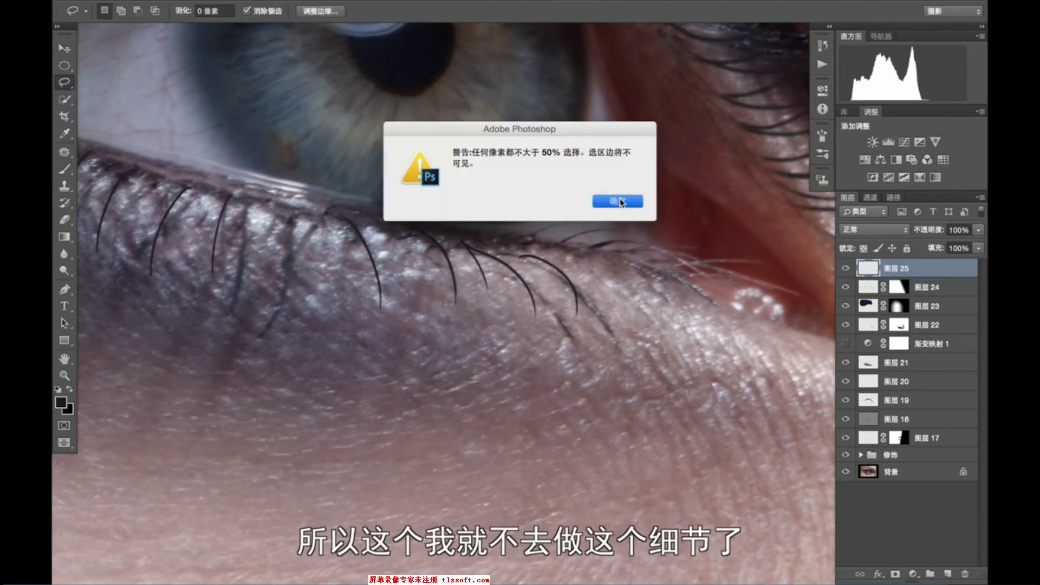
pyautogui.press('Return')
pyautogui.press('b')
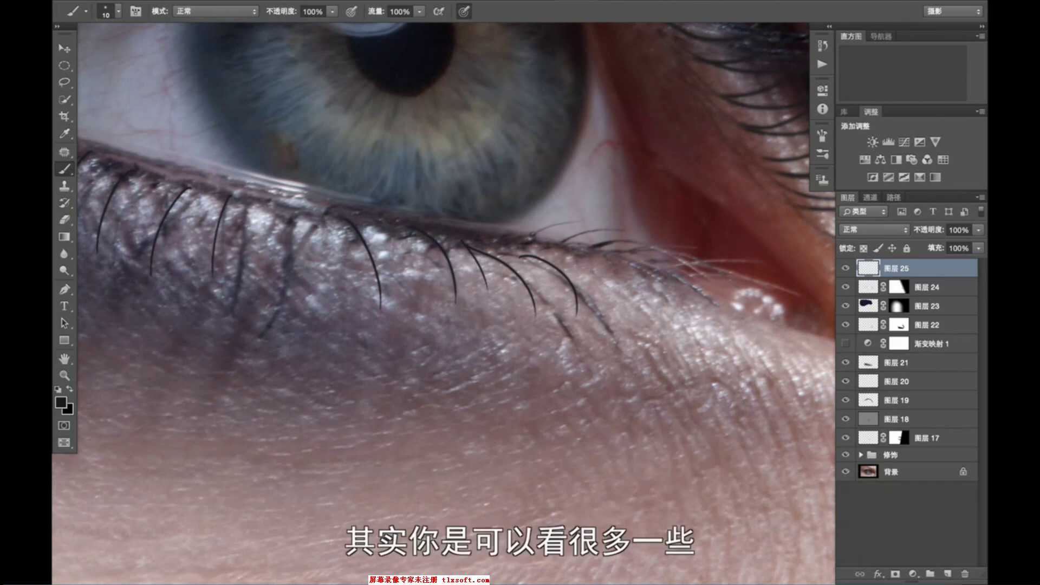
pyautogui.press('z')
pyautogui.keyDown('alt'); pyautogui.click(529, 317); pyautogui.keyUp('alt')
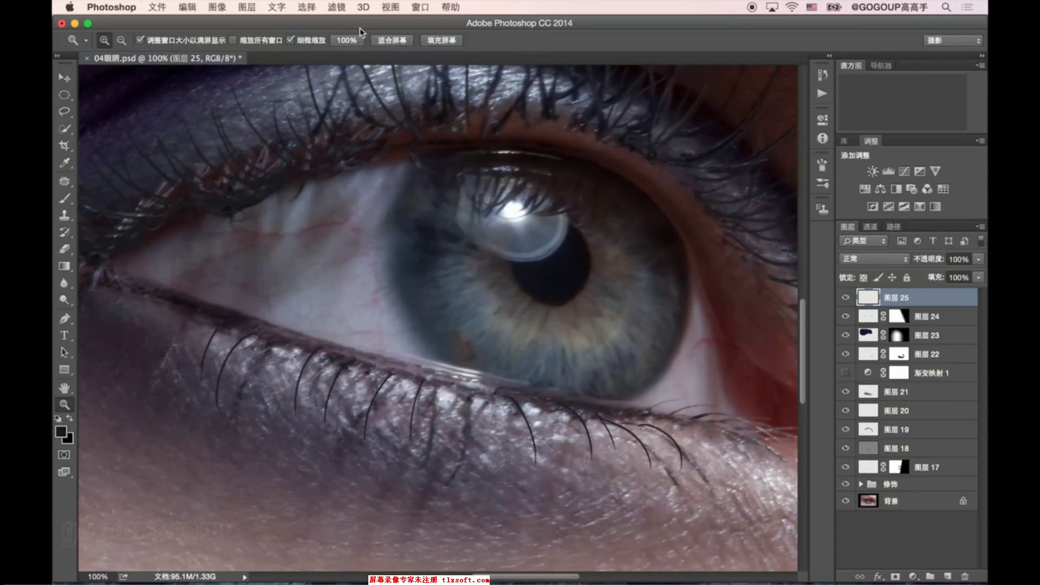
# Step: Open Gaussian Blur, adjust the radius, and apply it to the lower lashes
pyautogui.click(336, 7)
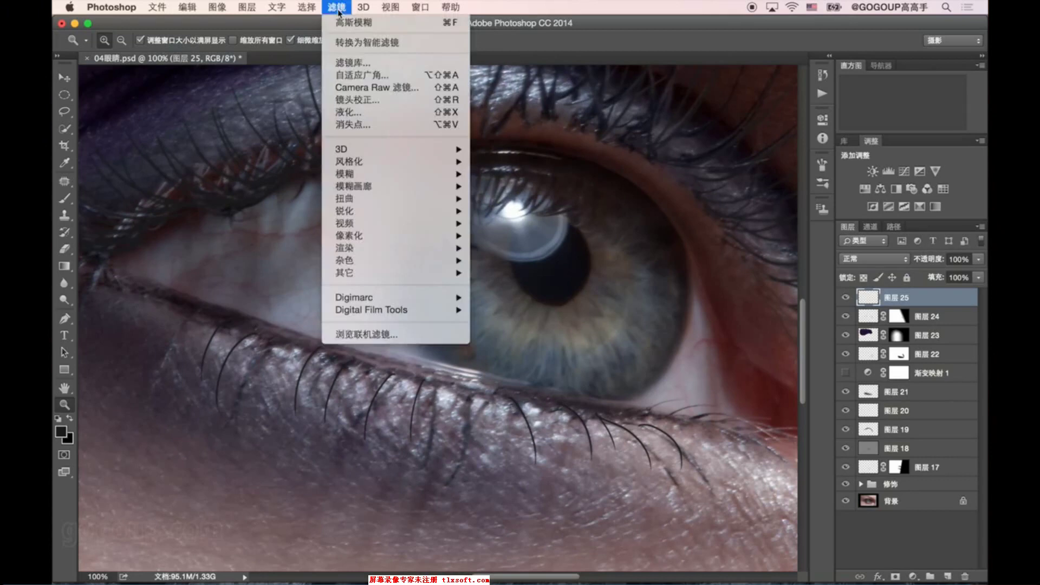
pyautogui.click(335, 7)
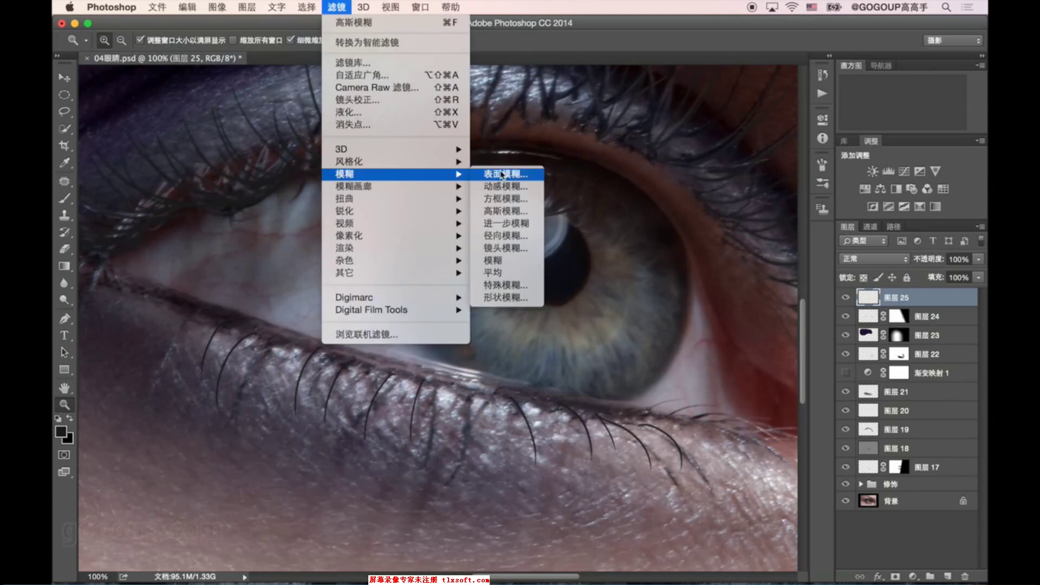
pyautogui.click(514, 213)
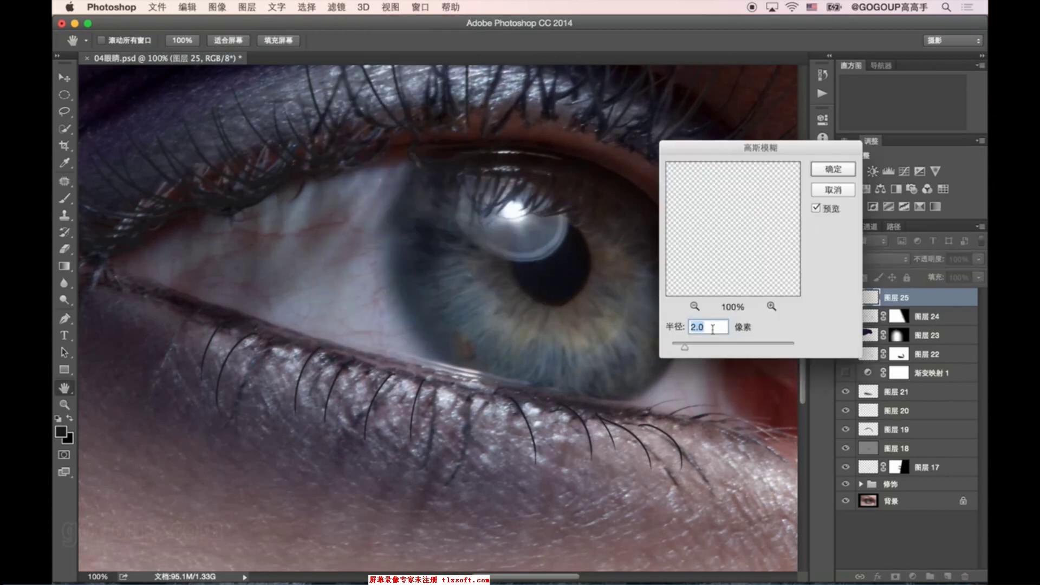
pyautogui.write('9')
pyautogui.click(730, 348)
pyautogui.moveTo(748, 348); pyautogui.dragTo(761, 347)
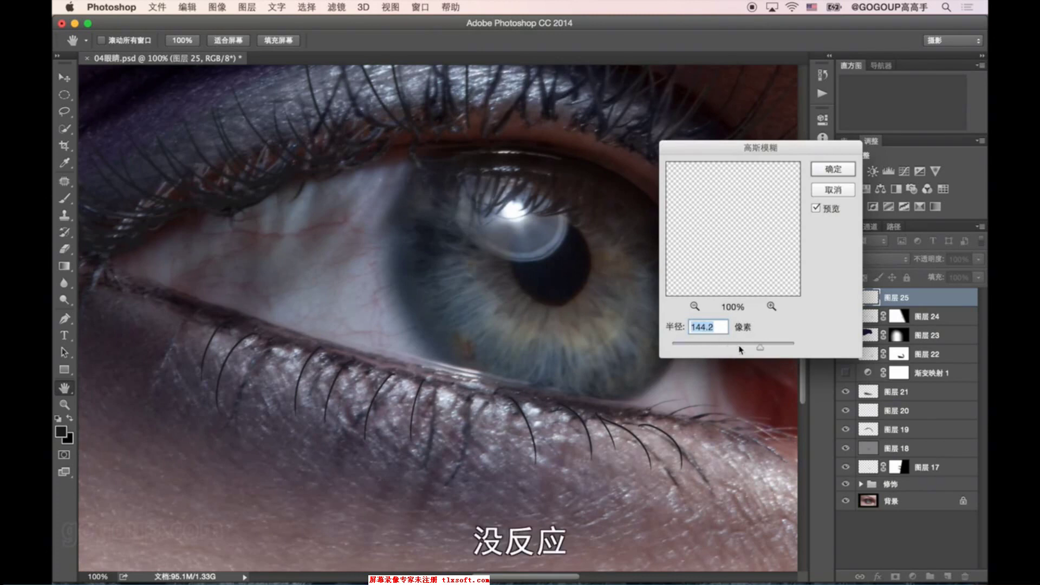
pyautogui.click(741, 349)
pyautogui.moveTo(789, 150); pyautogui.dragTo(659, 183)
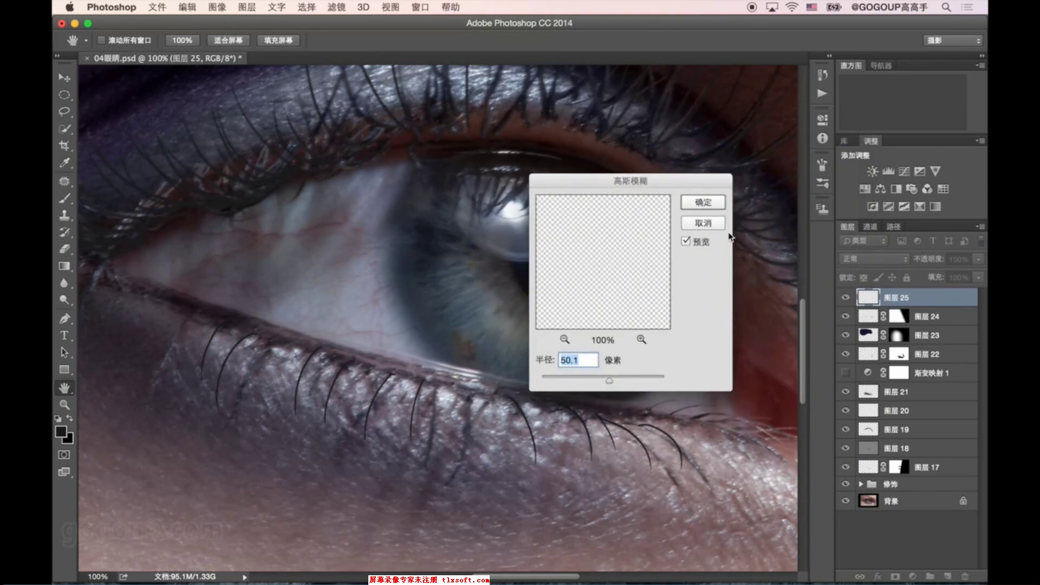
pyautogui.click(702, 203)
# Step: Show Layer 25 and reapply a gentle 3.1-pixel Gaussian Blur to the lower lashes
pyautogui.press('z')
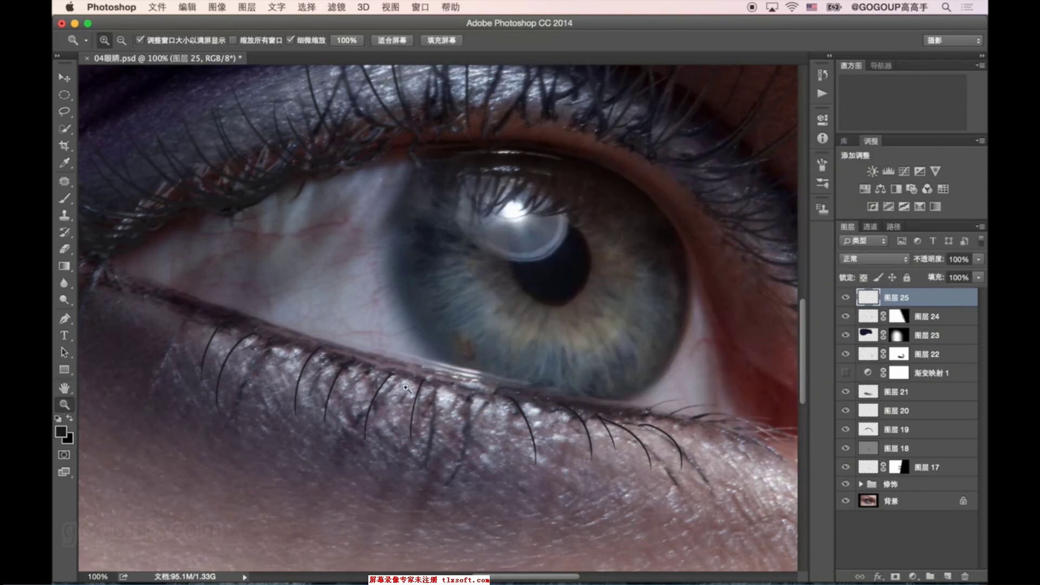
pyautogui.click(845, 298)
pyautogui.moveTo(451, 420); pyautogui.dragTo(496, 442)
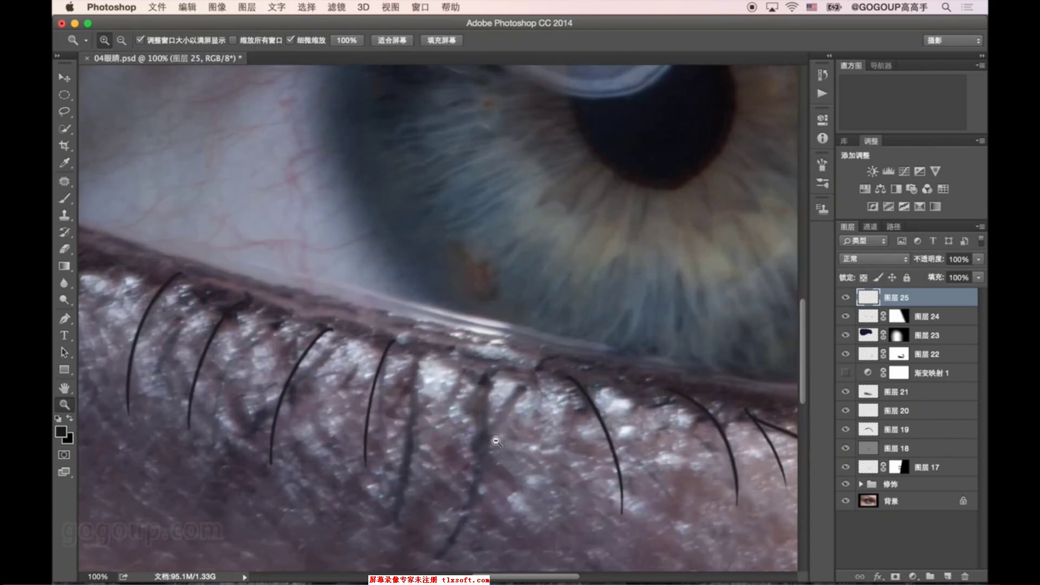
pyautogui.click(341, 7)
pyautogui.moveTo(390, 210)
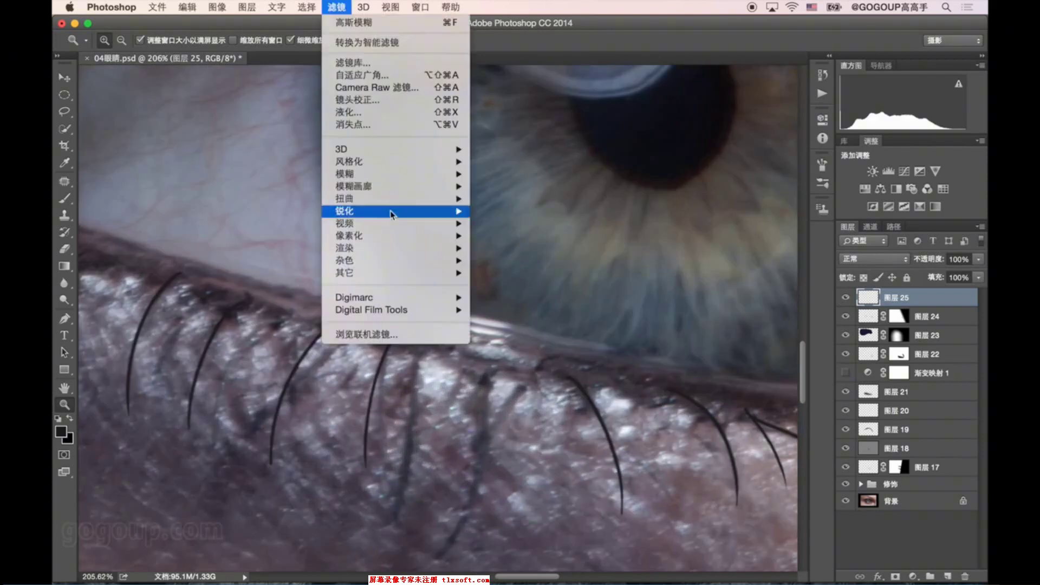
pyautogui.click(505, 211)
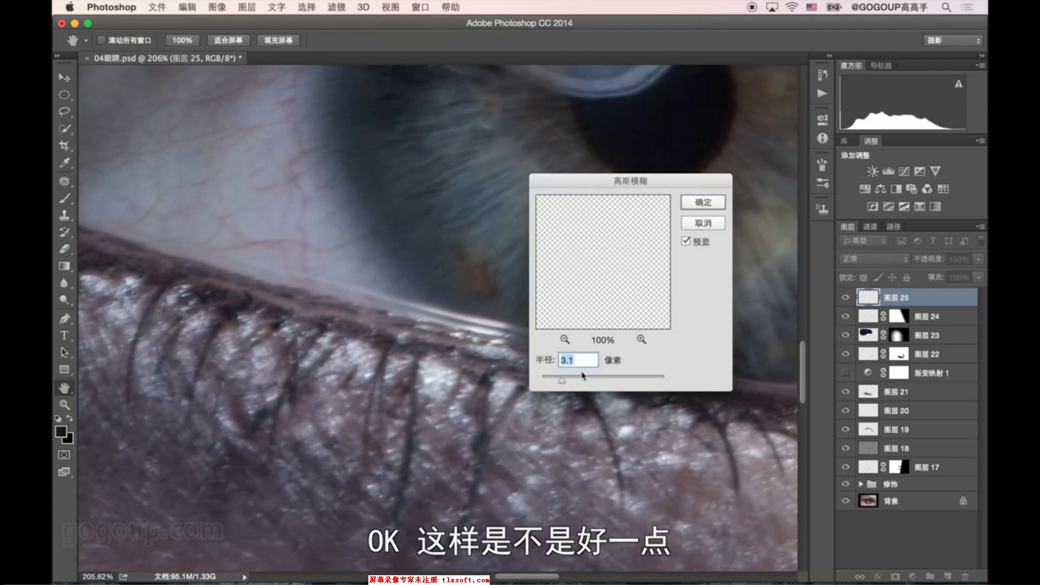
pyautogui.press('Return')
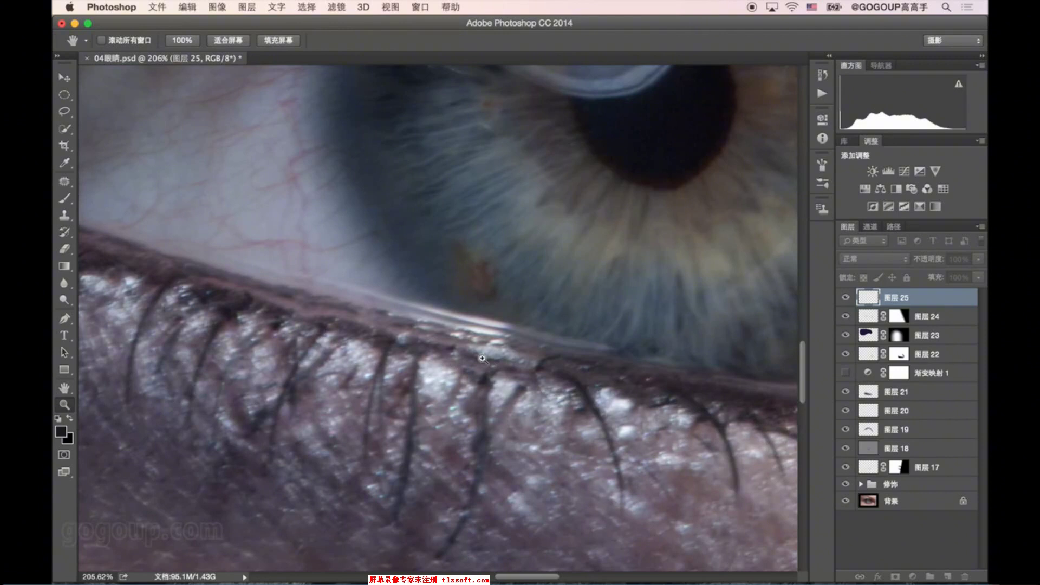
pyautogui.hotkey('ctrl', '0')
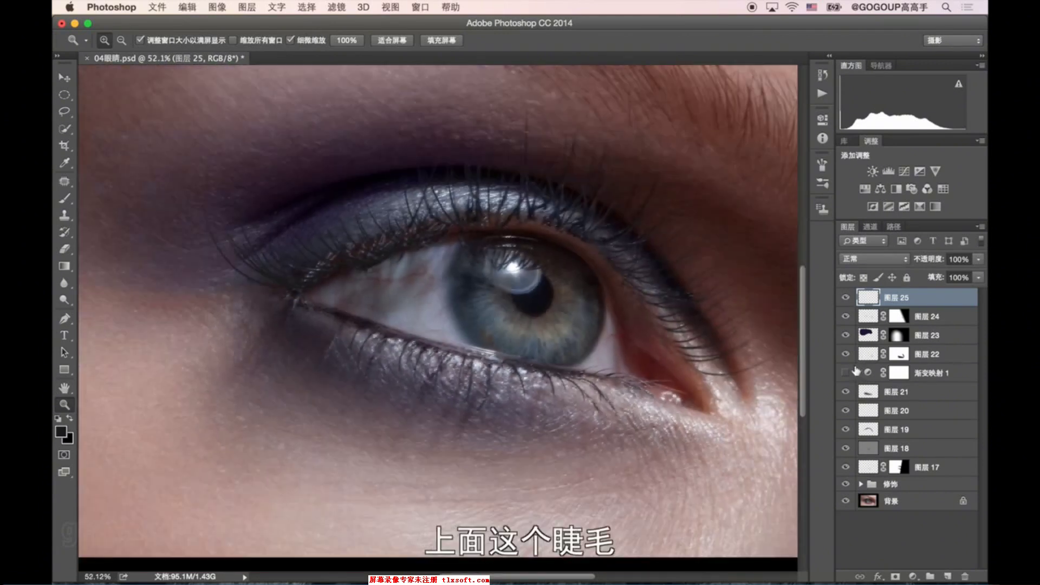
# Step: Duplicate the upper lash layer 24 and darken the copy with Hue/Saturation
pyautogui.click(844, 318)
pyautogui.click(865, 323)
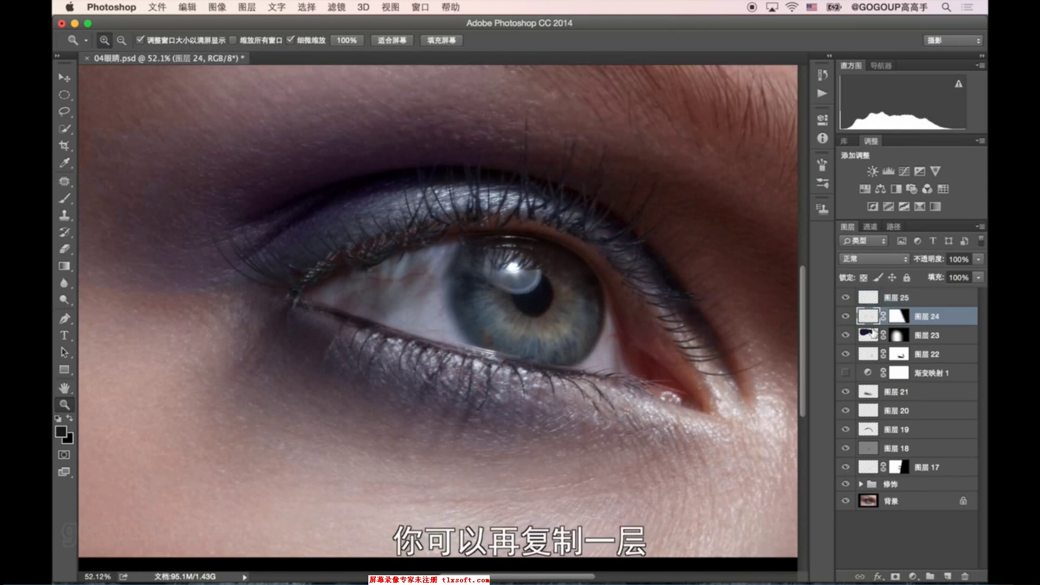
pyautogui.hotkey('ctrl', 'j')
pyautogui.hotkey('ctrl', 'u')
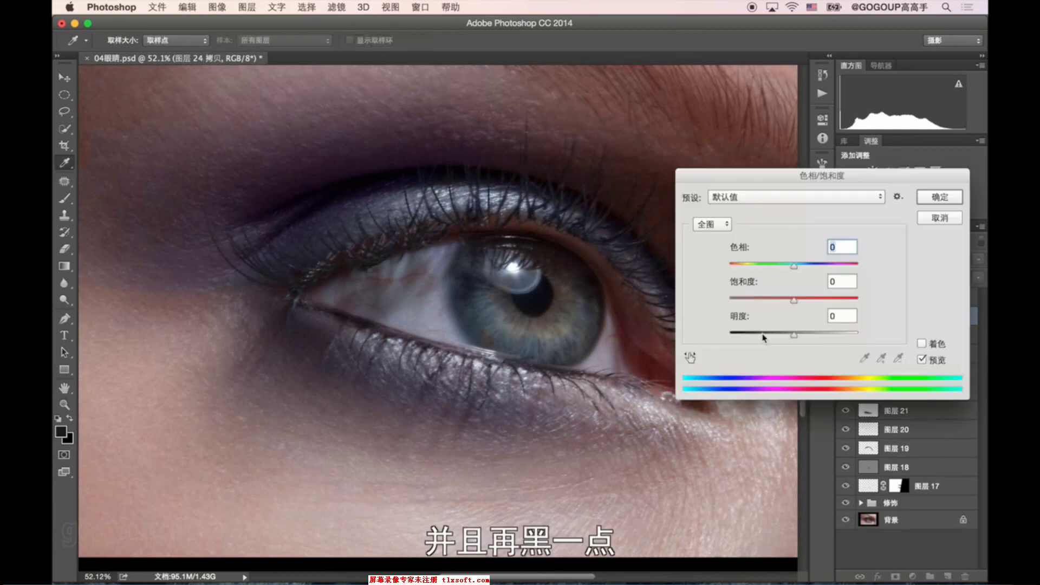
pyautogui.press('Return')
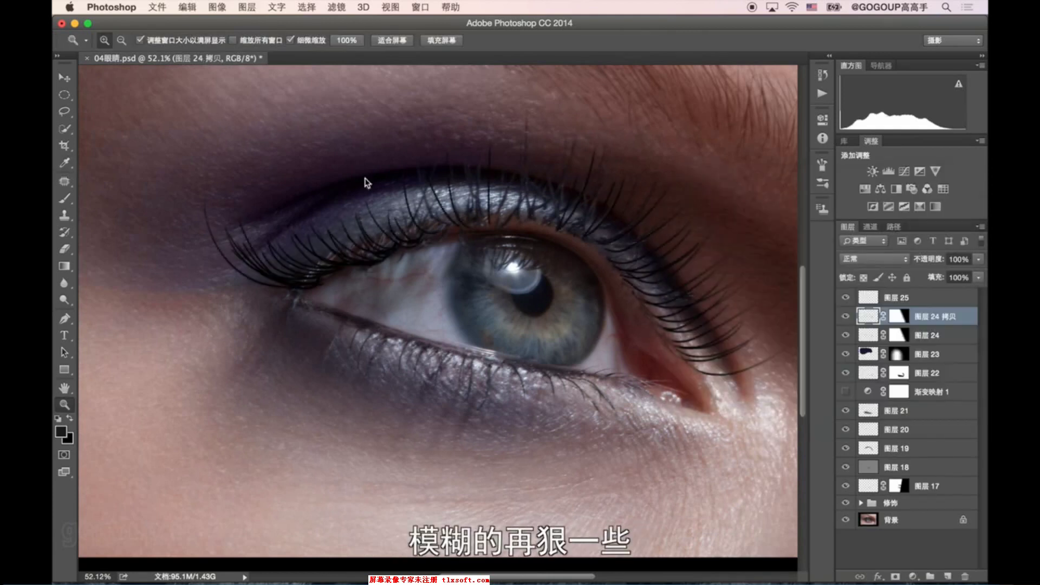
# Step: Apply a 4.8 Gaussian Blur to the lash copy and nudge it slightly downward
pyautogui.click(337, 7)
pyautogui.moveTo(396, 174)
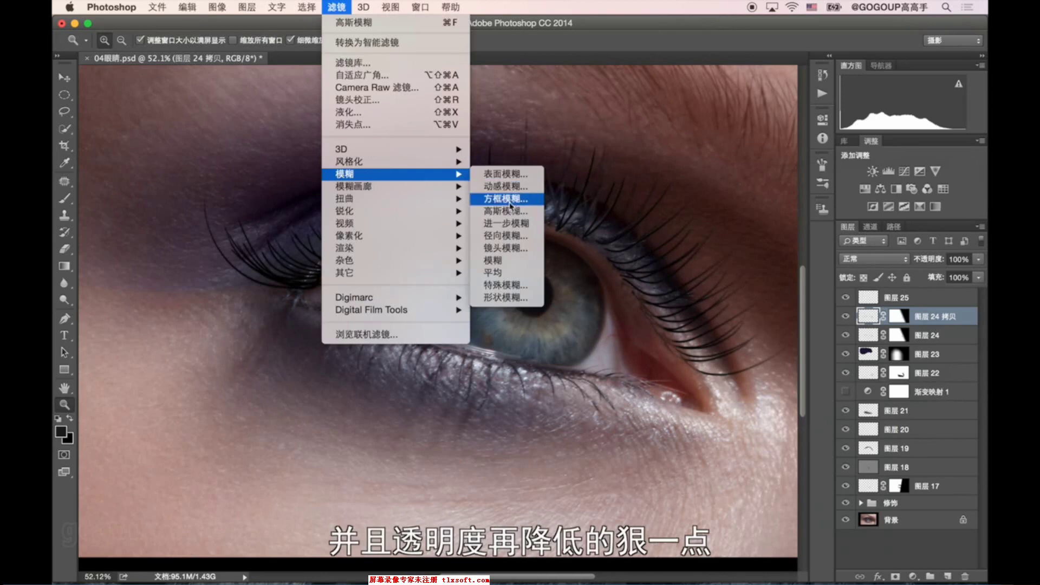
pyautogui.click(520, 211)
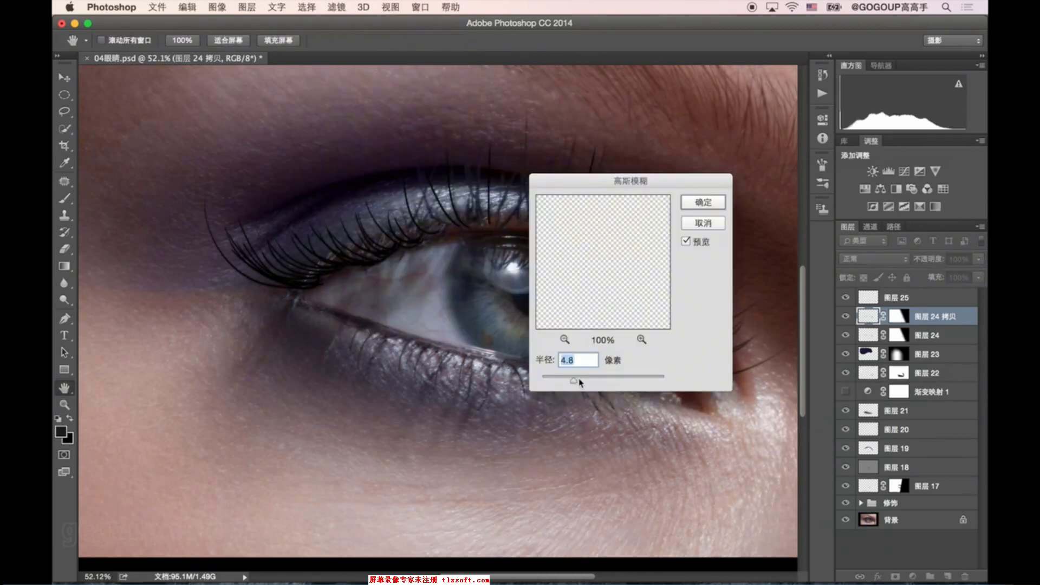
pyautogui.press('Return')
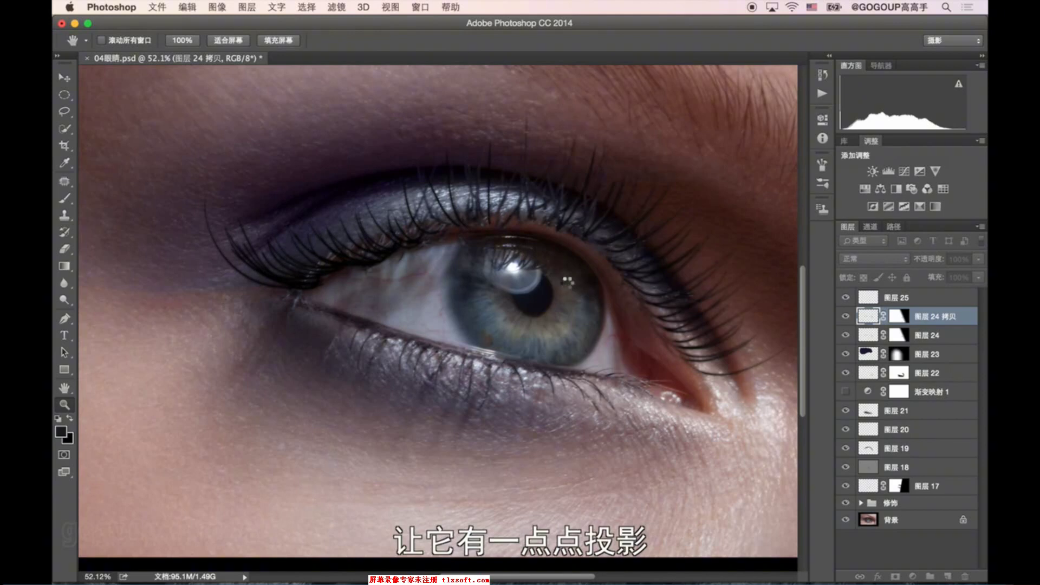
pyautogui.press('v')
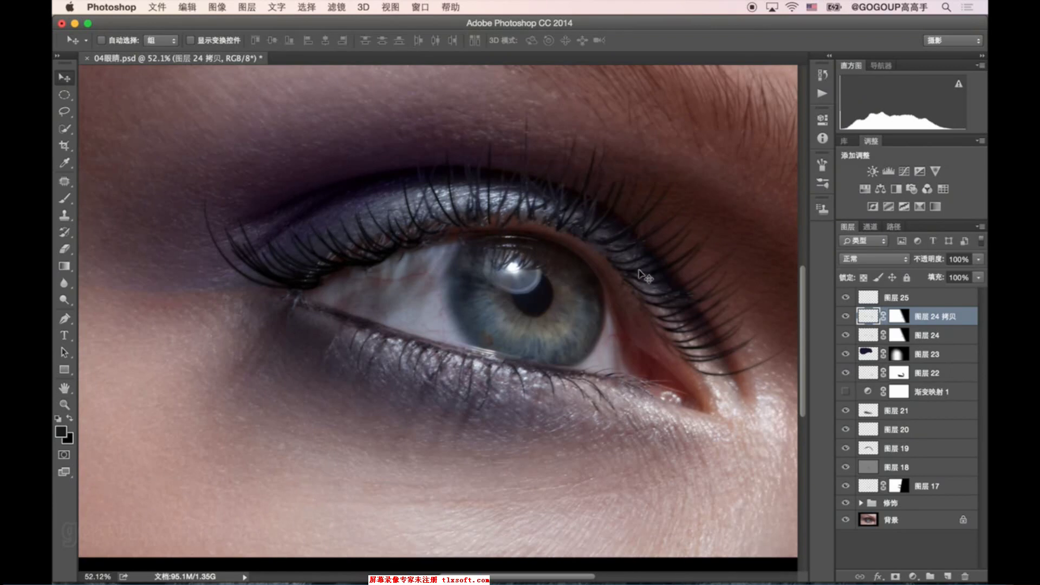
pyautogui.moveTo(644, 278); pyautogui.dragTo(645, 279)
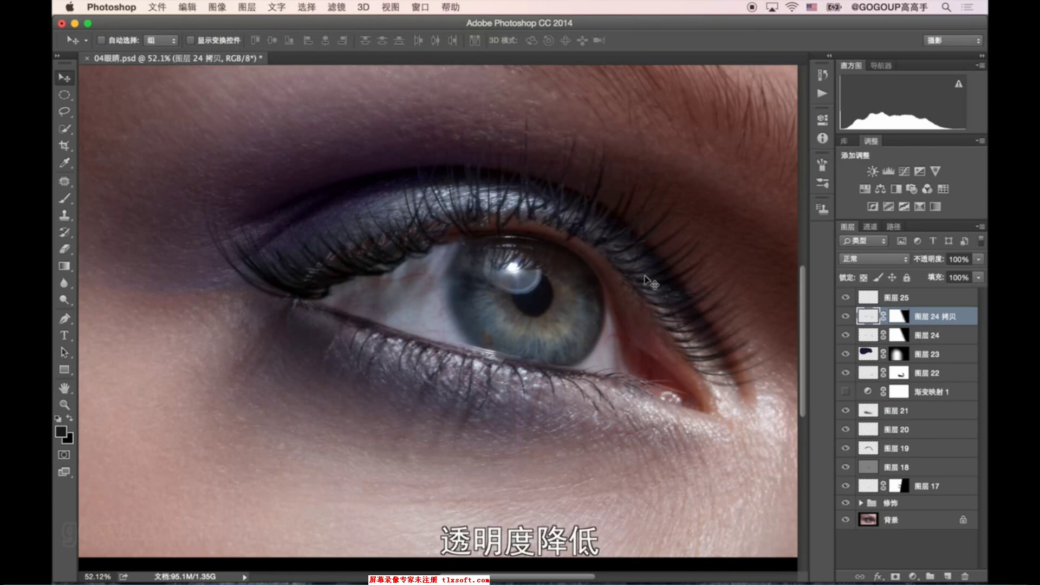
# Step: Lower the lash shadow copy to 33% opacity and zoom out to view the whole photo
pyautogui.press('2')
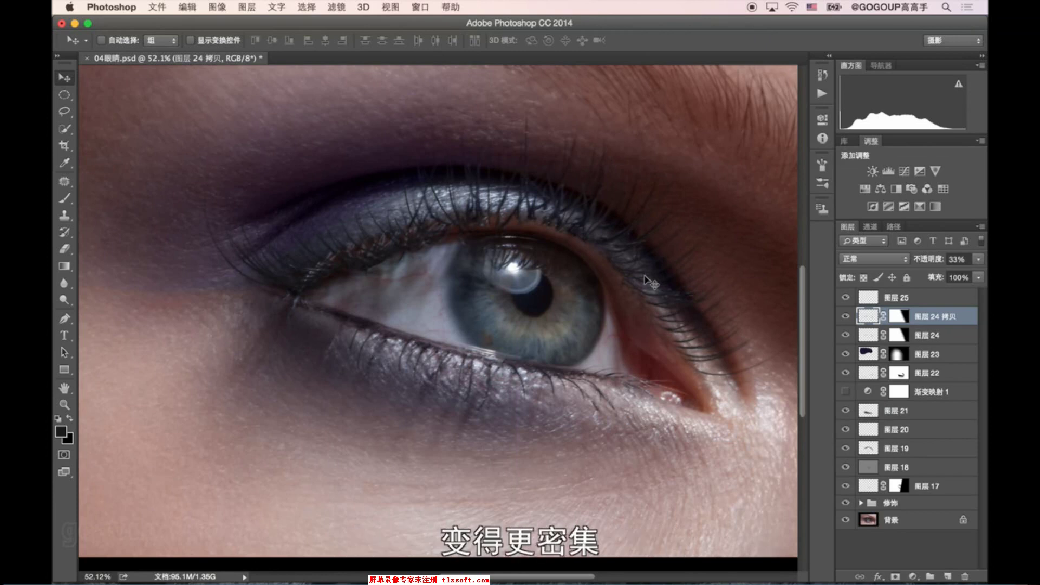
pyautogui.press('z')
pyautogui.moveTo(564, 330); pyautogui.dragTo(460, 319)
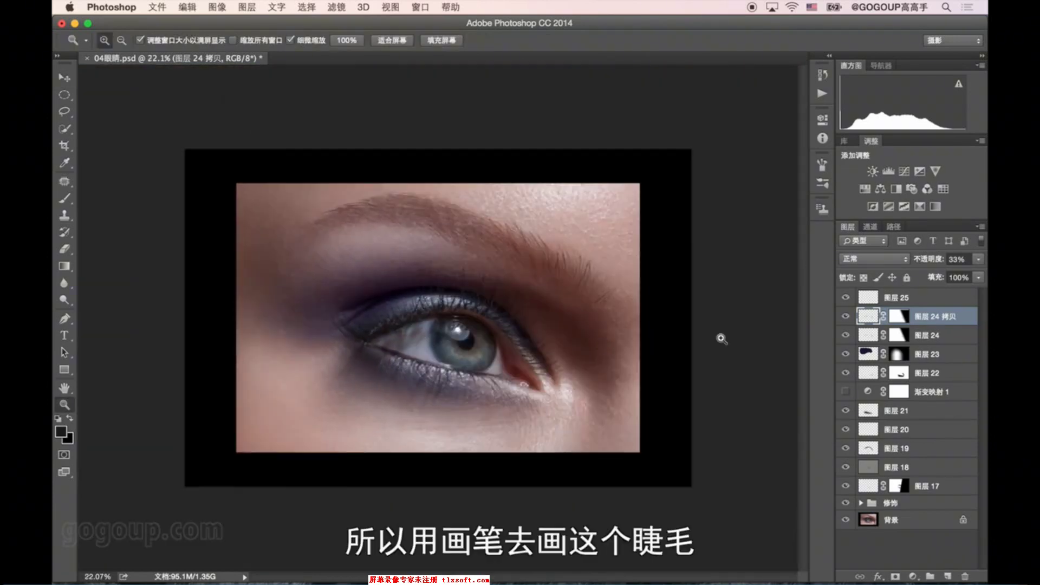